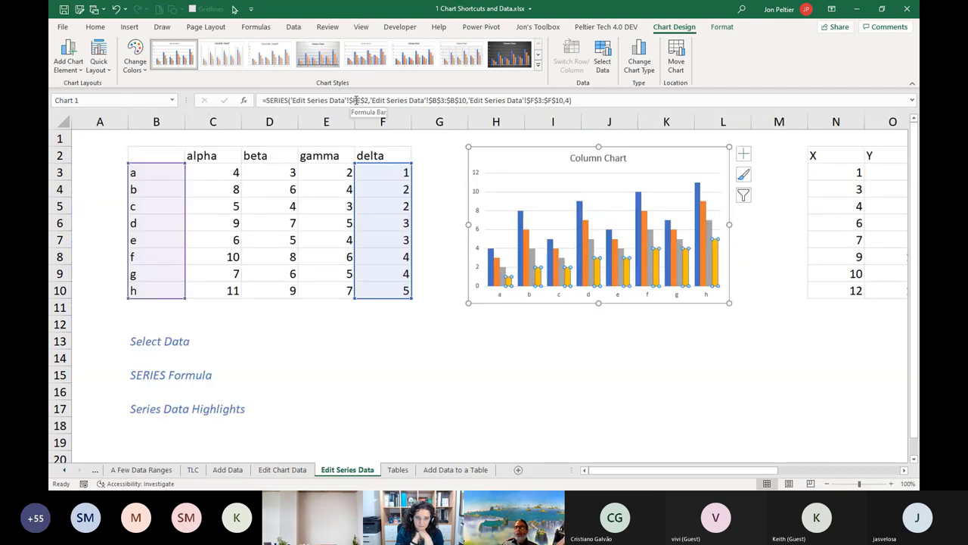
# Step: Set the series name reference in the delta series' SERIES formula to $F$2 on the Edit Series Data sheet
pyautogui.click(484, 153)
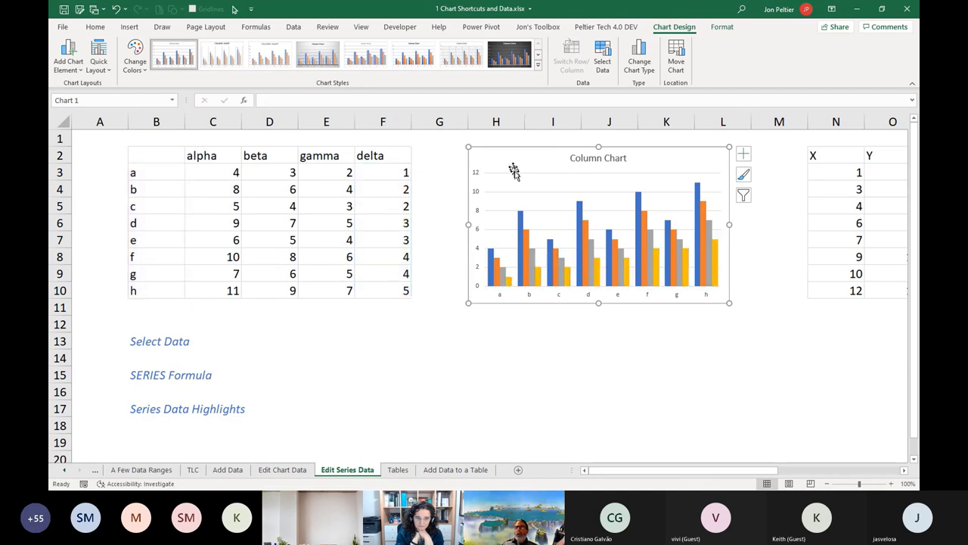
pyautogui.click(509, 284)
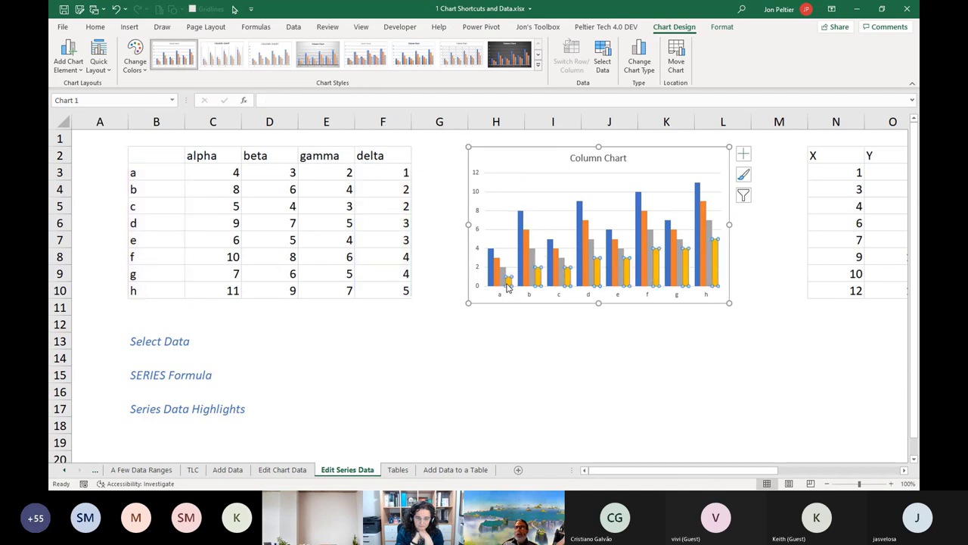
pyautogui.click(364, 102)
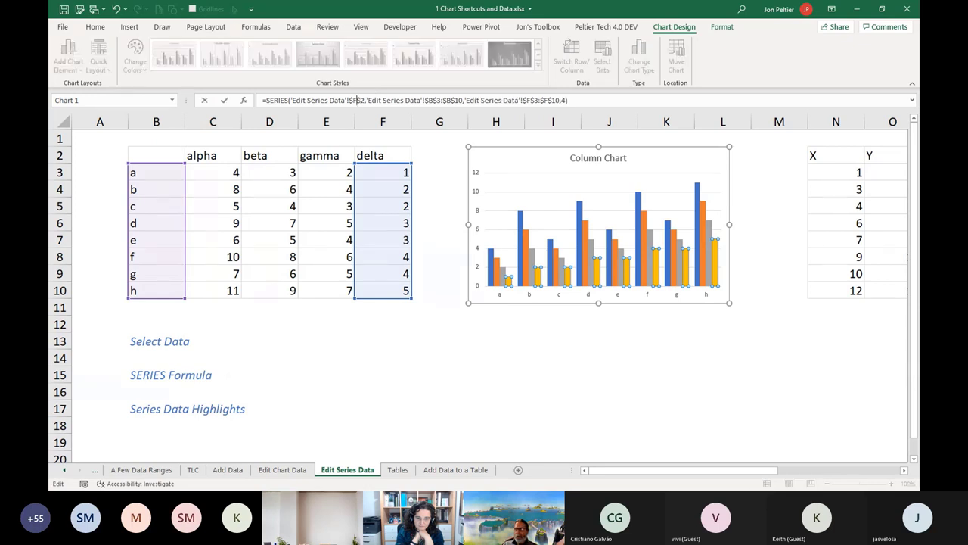
pyautogui.press('Escape')
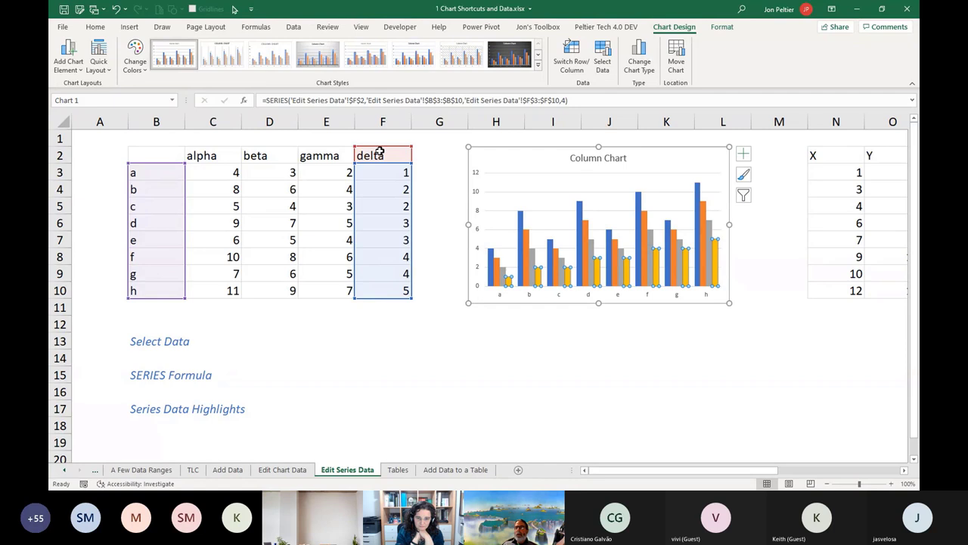
pyautogui.press('Escape')
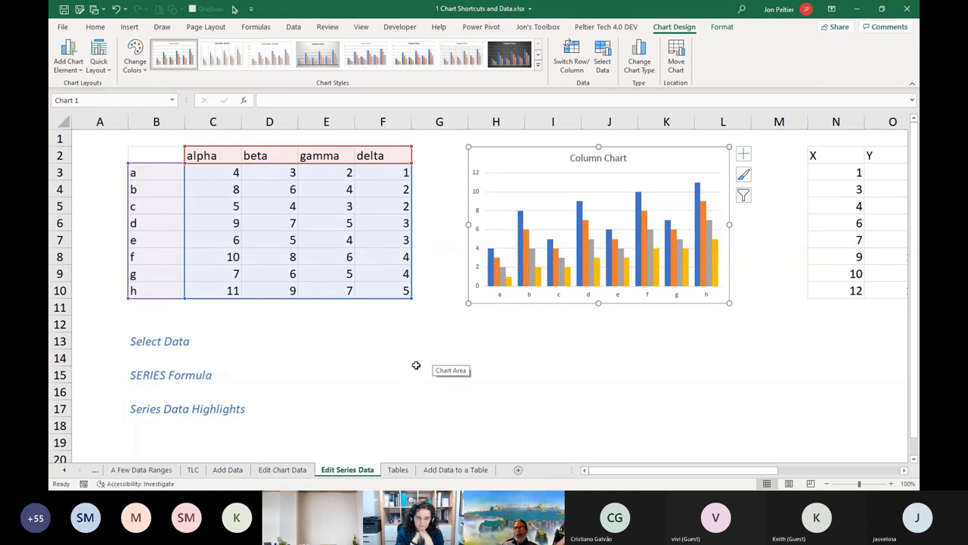
# Step: Show Question 2 on the Tables sheet, and open the Add Data to a Table sheet
pyautogui.click(397, 469)
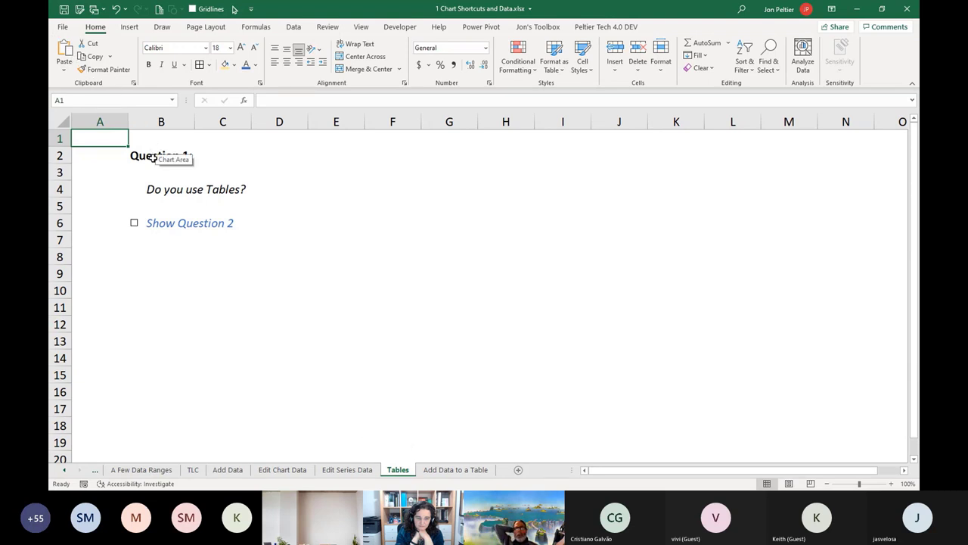
pyautogui.click(134, 224)
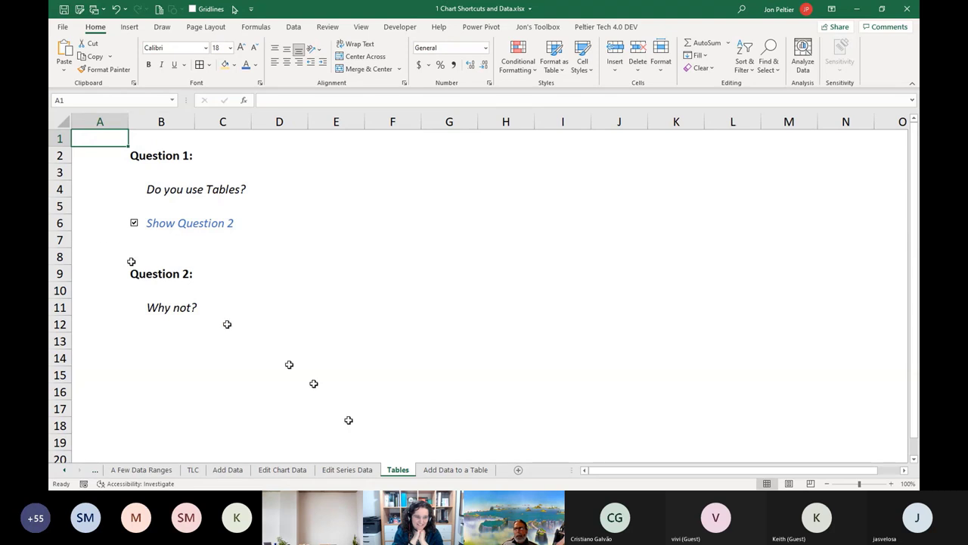
pyautogui.click(426, 471)
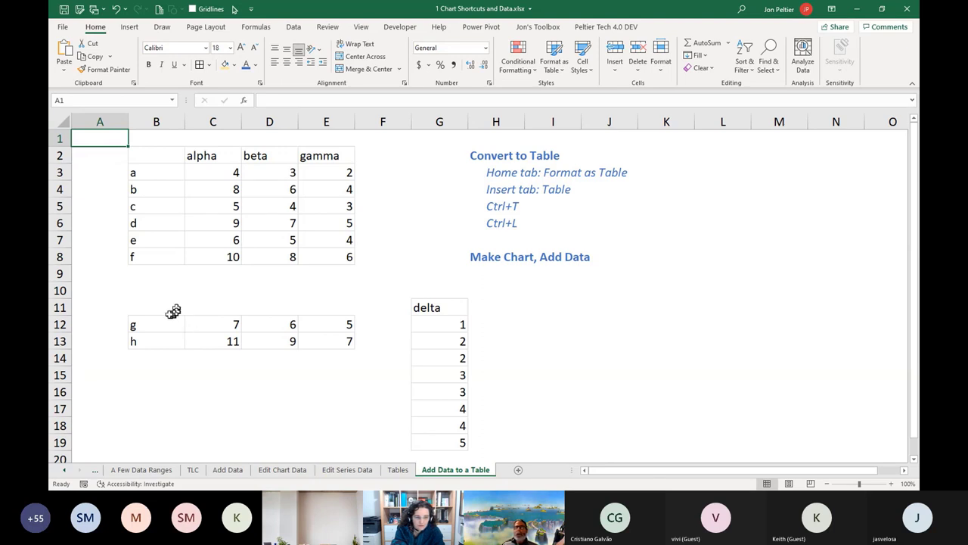
# Step: Look through the Format as Table style gallery and the Insert commands for the alpha-to-gamma data range
pyautogui.click(166, 173)
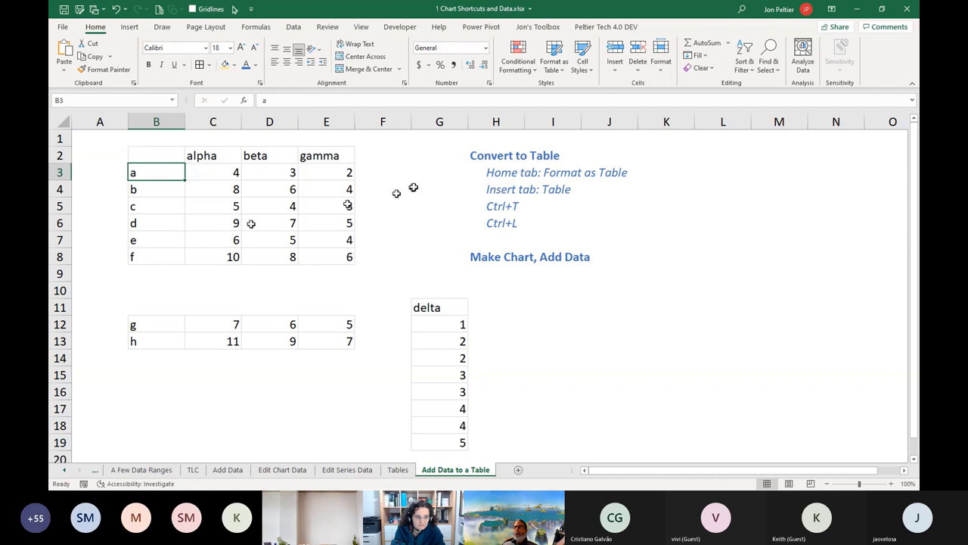
pyautogui.click(556, 72)
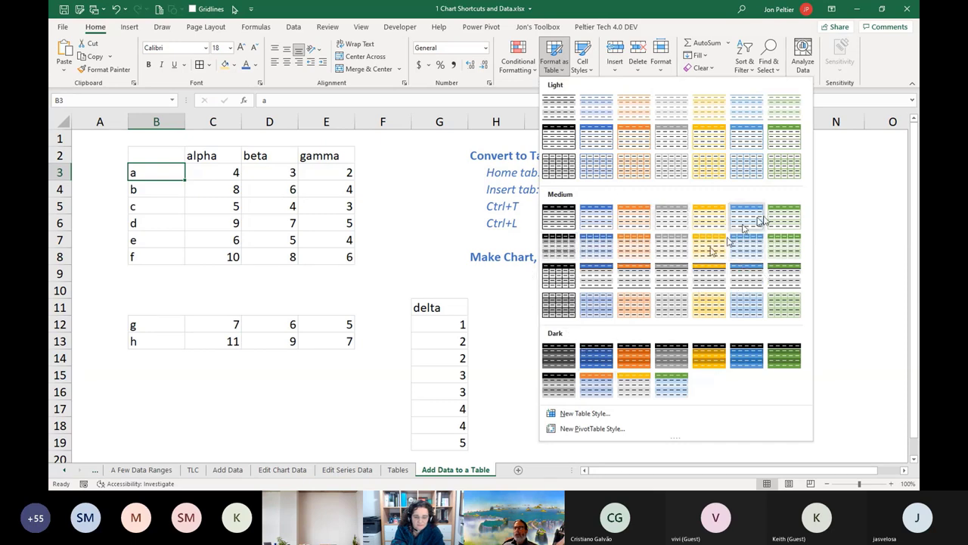
pyautogui.click(450, 138)
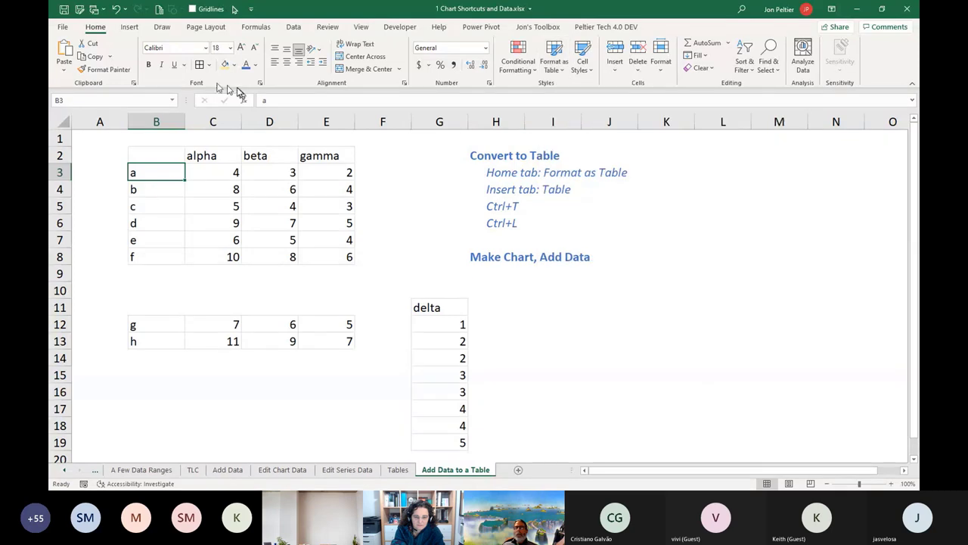
pyautogui.click(130, 28)
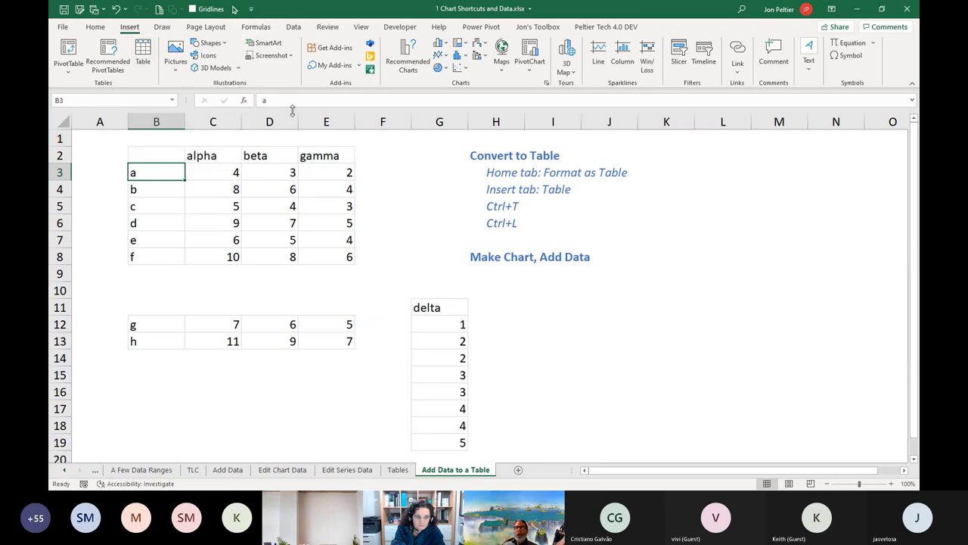
# Step: Convert the range B2:E8 to a table with headers
pyautogui.click(217, 172)
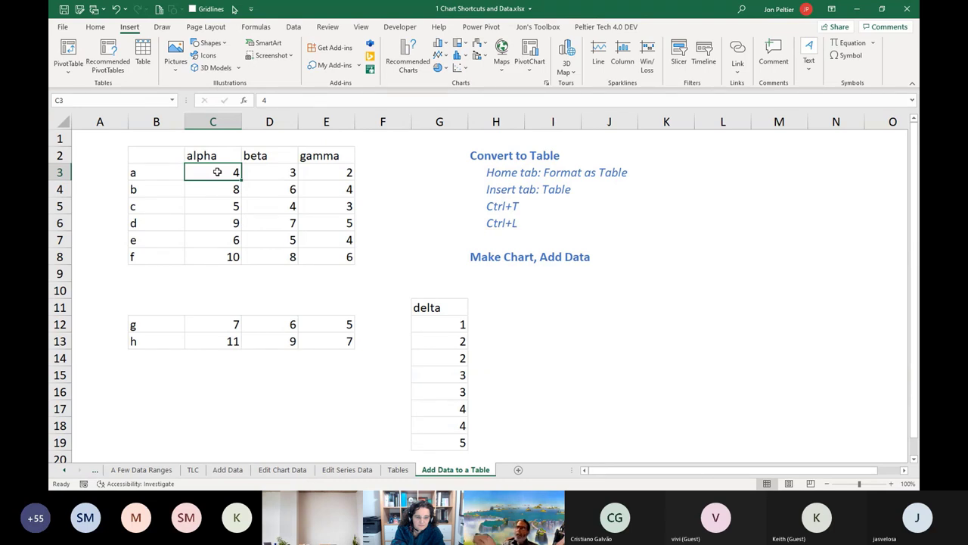
pyautogui.hotkey('ctrl', 't')
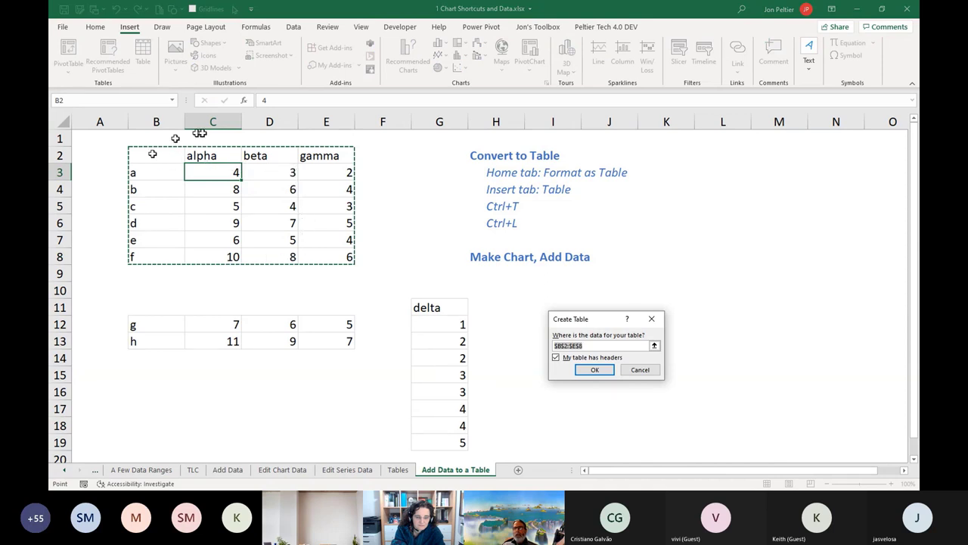
pyautogui.click(581, 347)
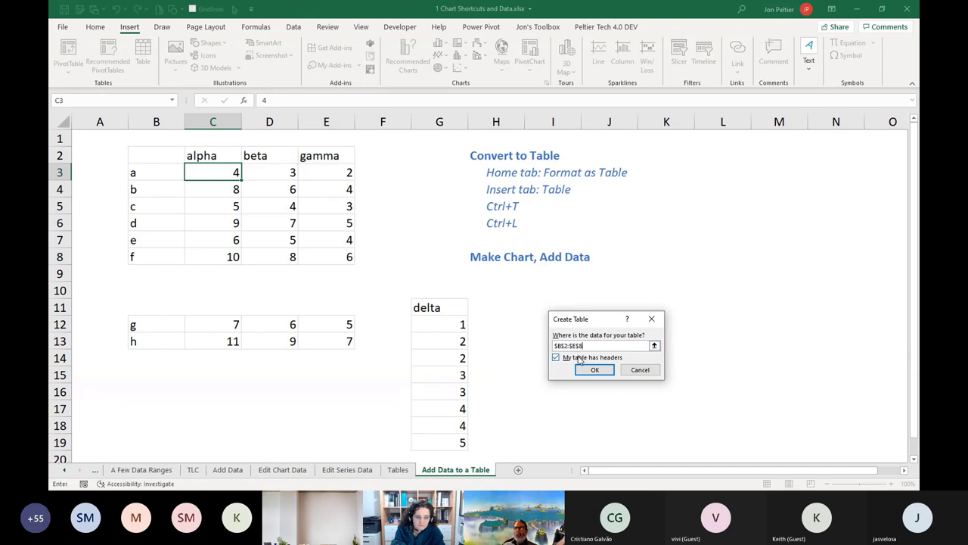
pyautogui.click(595, 370)
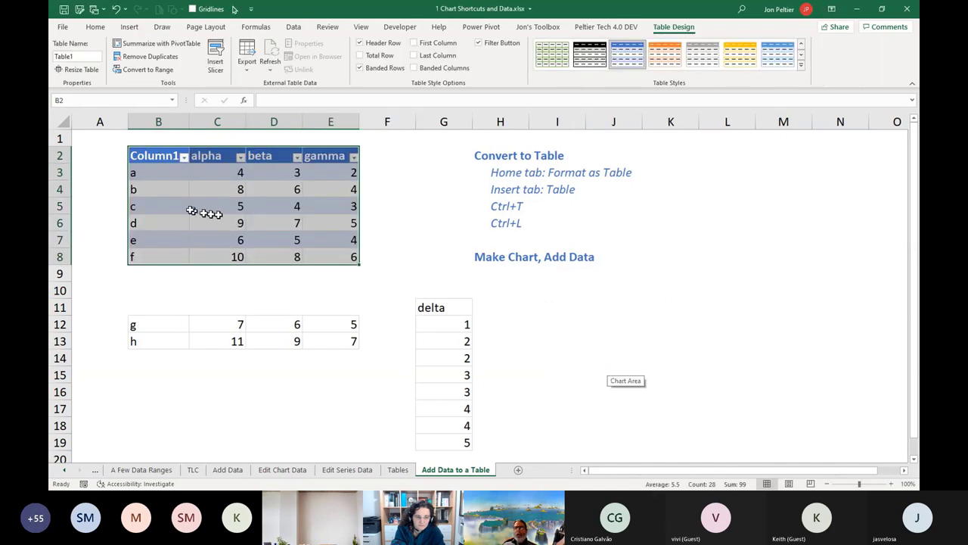
pyautogui.click(103, 173)
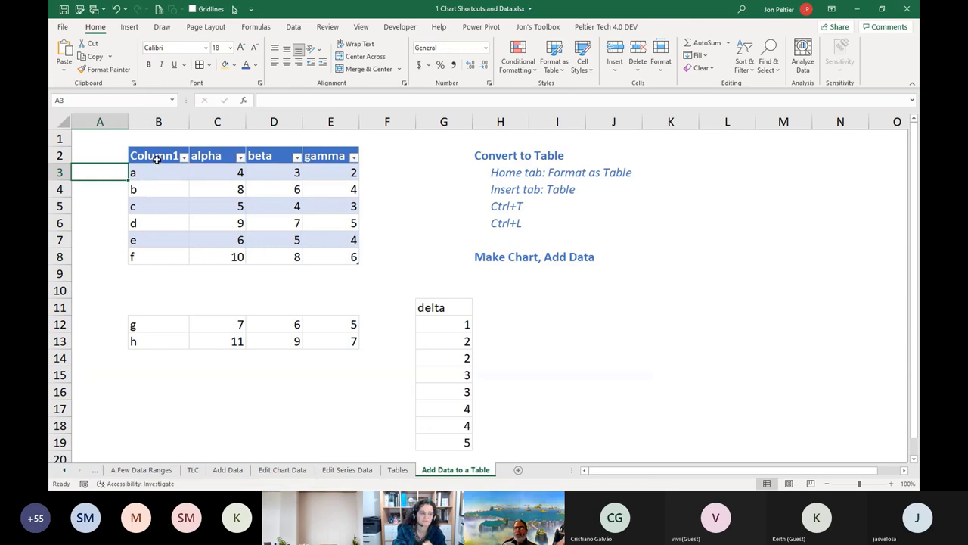
pyautogui.click(210, 189)
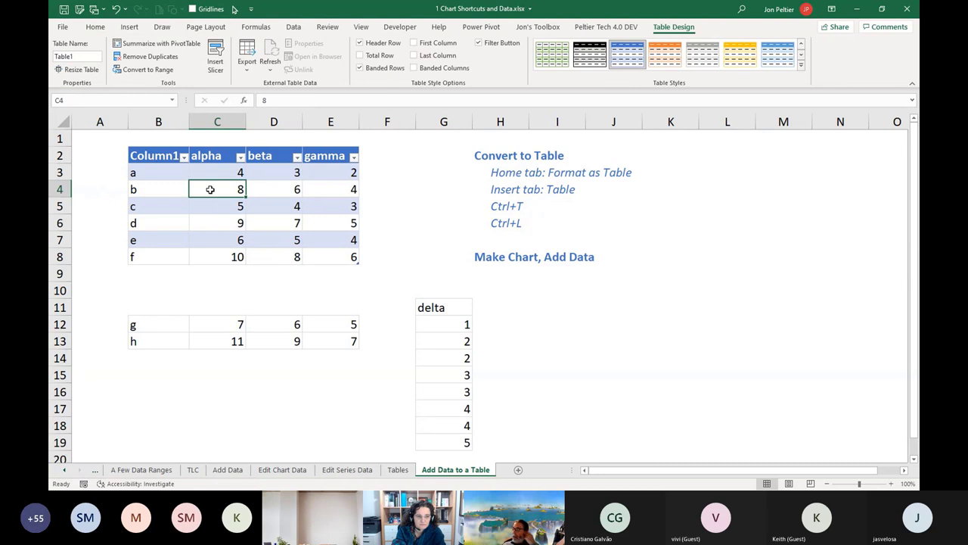
# Step: Rename the table's first column header in B2 to "Cat."
pyautogui.click(146, 154)
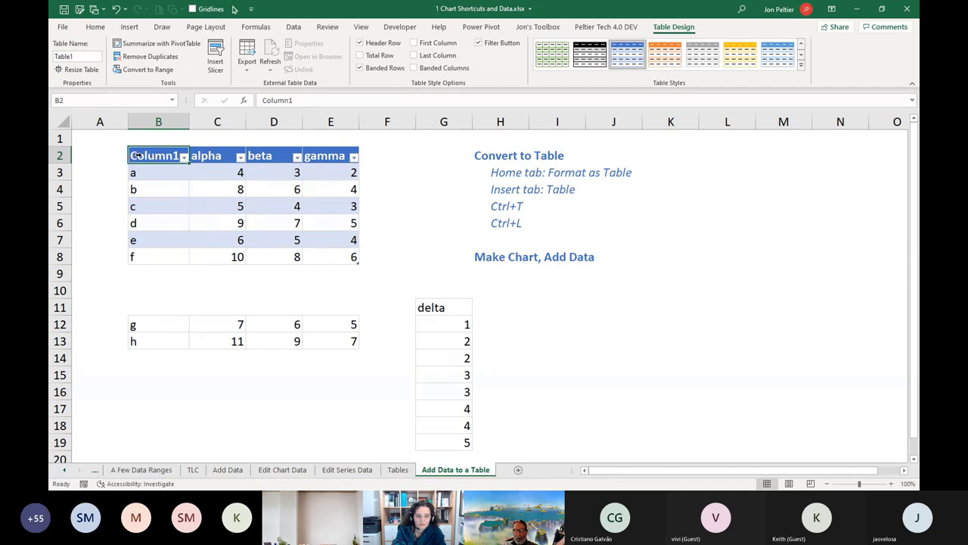
pyautogui.write('Cat.')
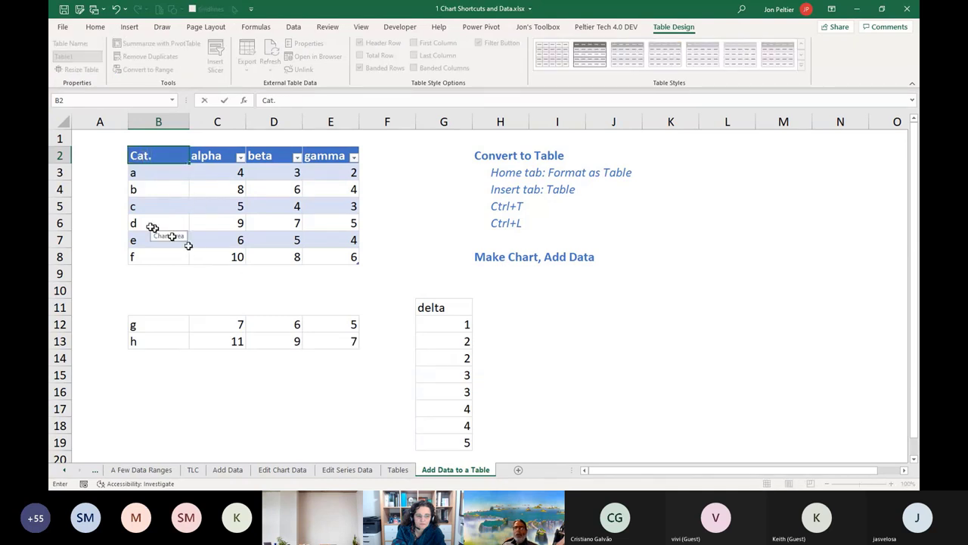
pyautogui.click(137, 274)
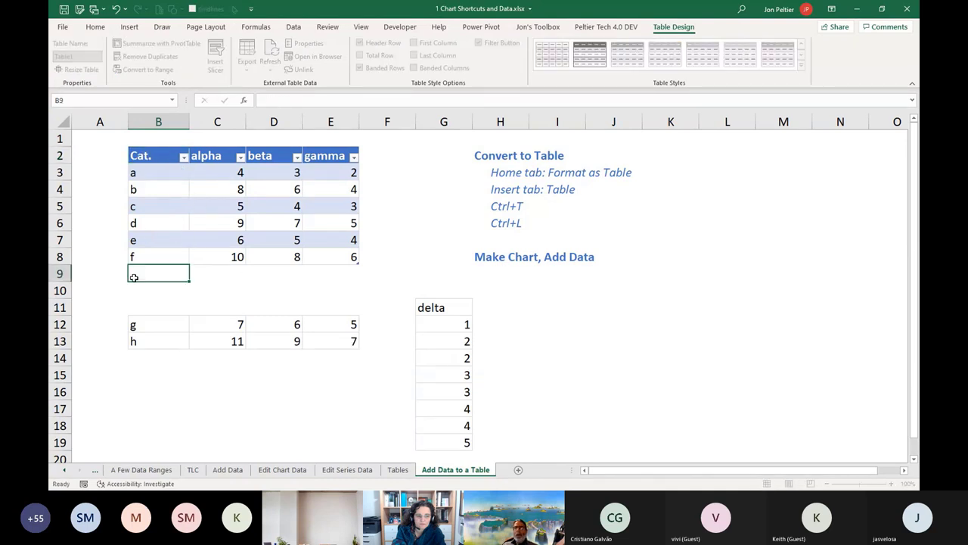
# Step: Rename the table as DemoTable
pyautogui.click(260, 174)
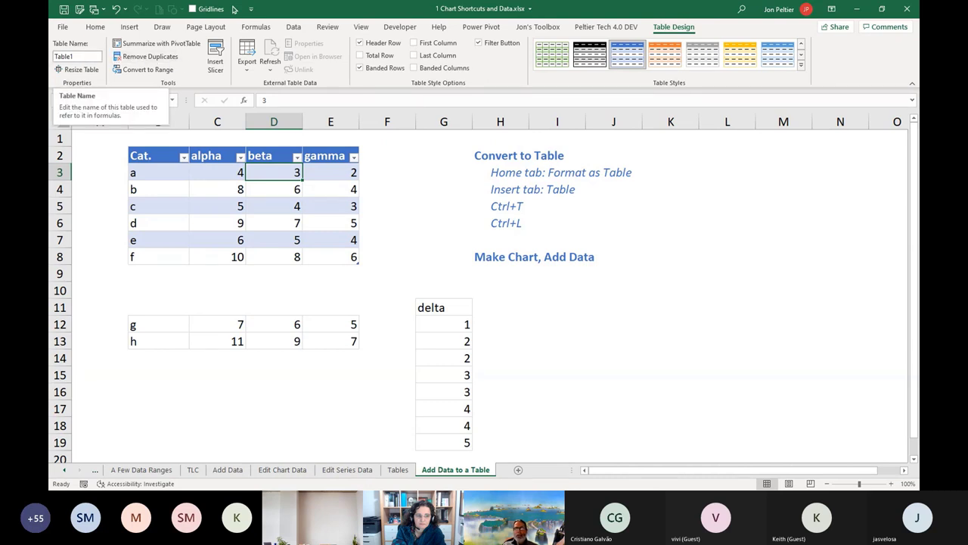
pyautogui.click(85, 58)
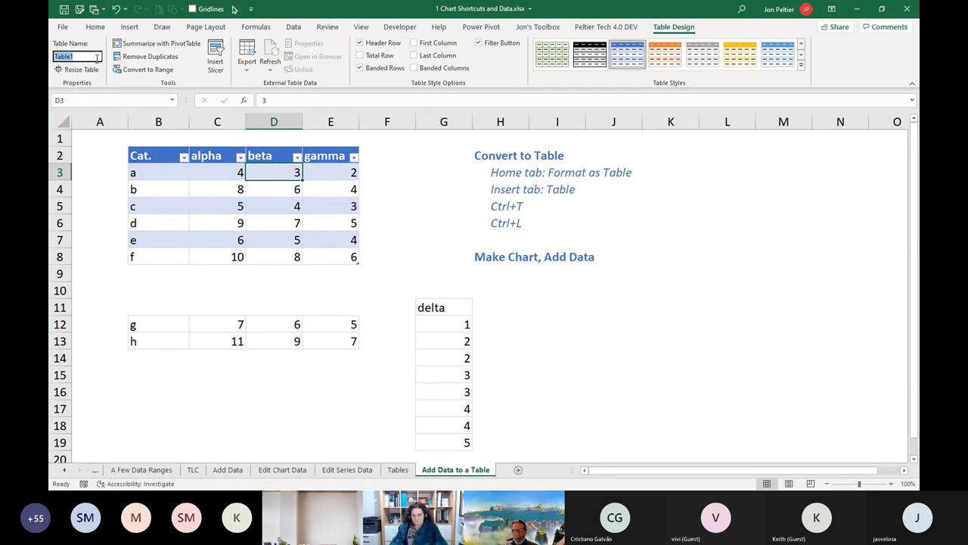
pyautogui.write('Demo1')
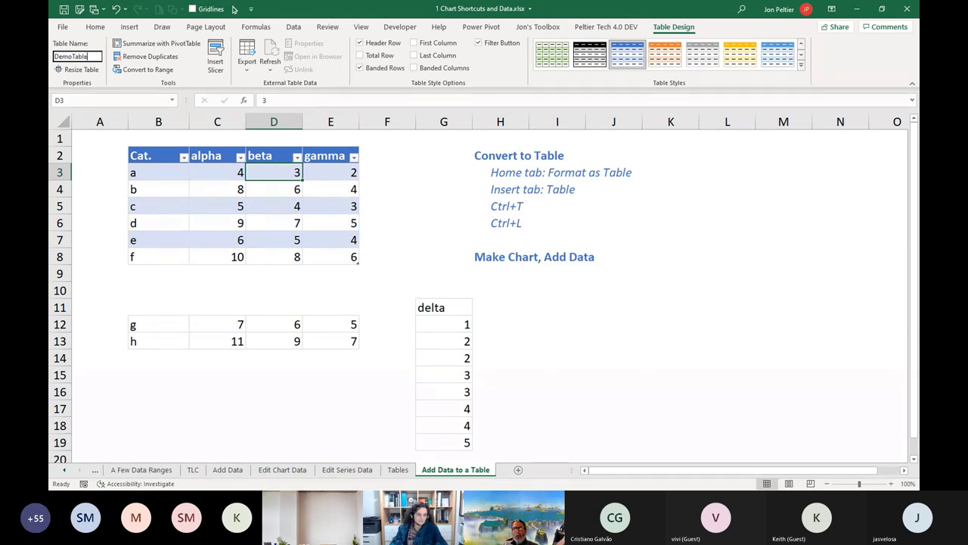
pyautogui.press('Return')
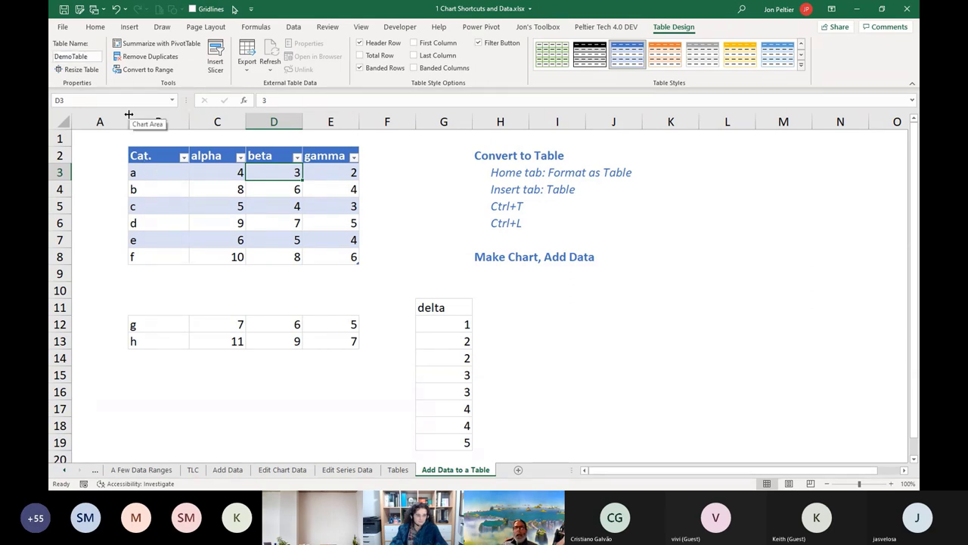
# Step: Try orange, green, medium black and dark black table styles on DemoTable
pyautogui.click(174, 178)
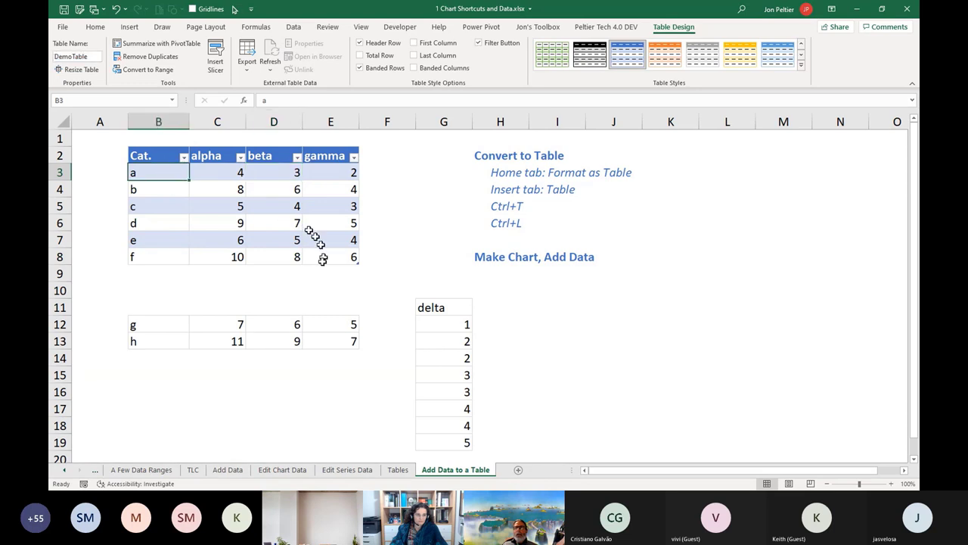
pyautogui.click(673, 59)
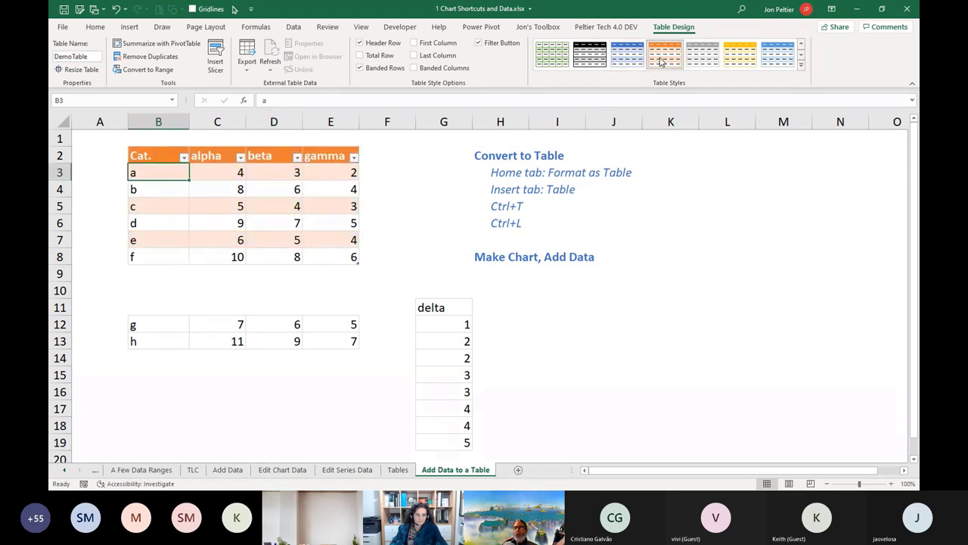
pyautogui.click(802, 67)
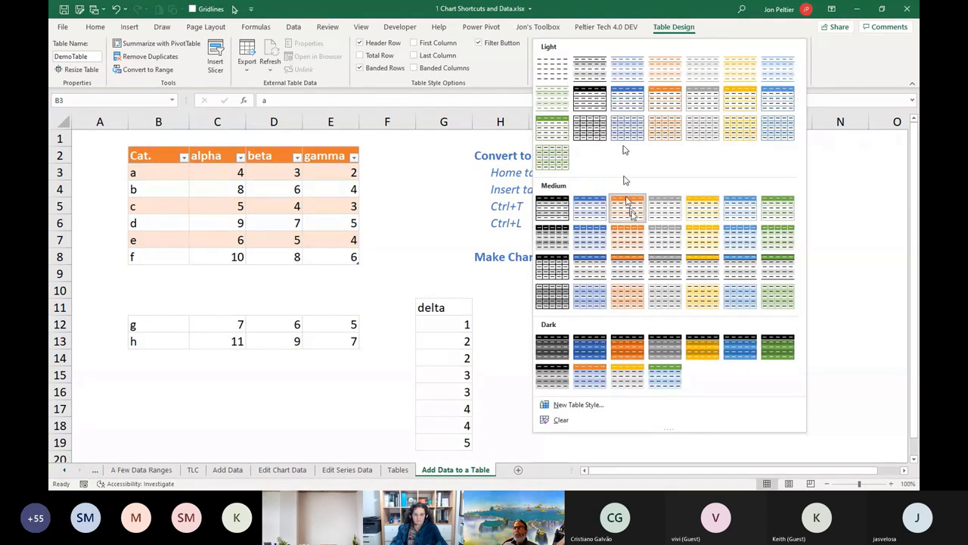
pyautogui.click(779, 206)
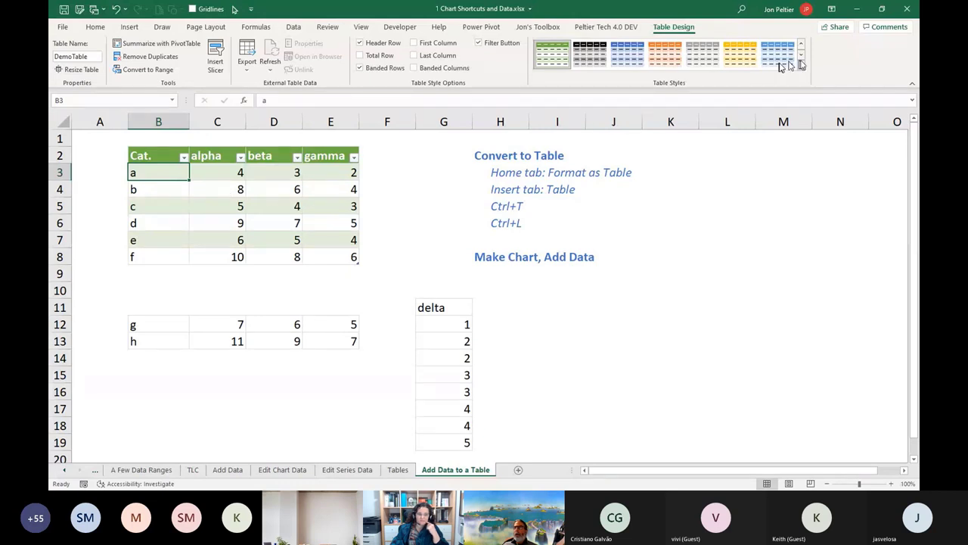
pyautogui.click(605, 62)
pyautogui.click(801, 65)
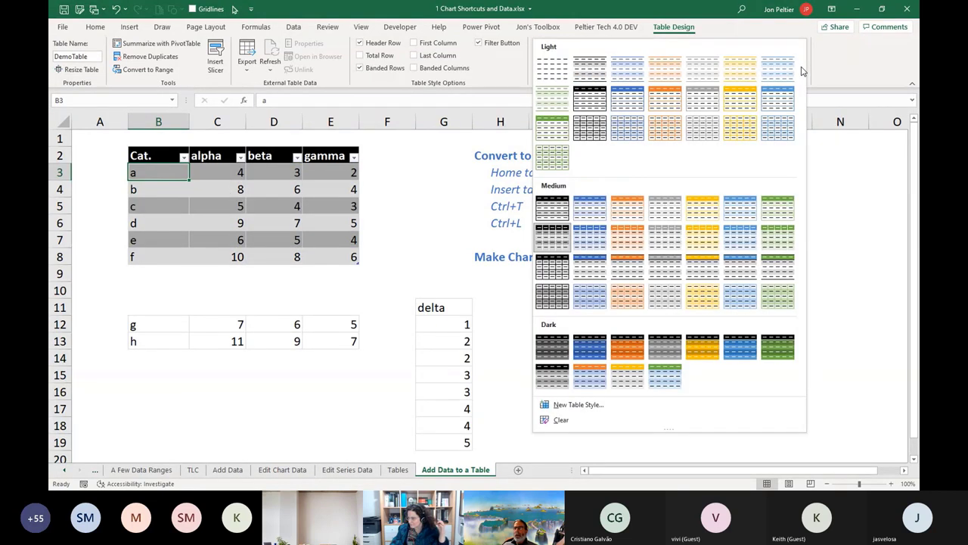
pyautogui.click(552, 346)
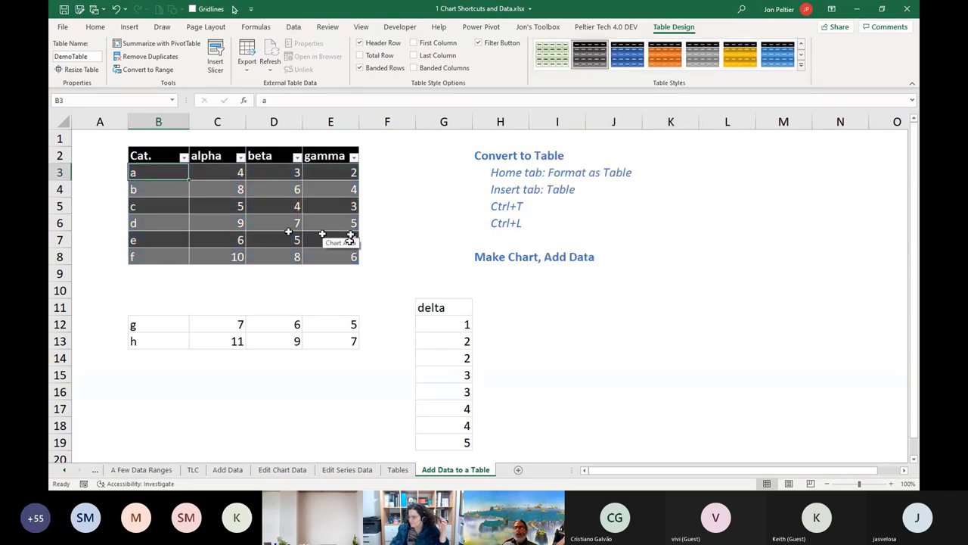
# Step: Apply the Peltier Tech Table Style with a light gray header to DemoTable
pyautogui.click(628, 29)
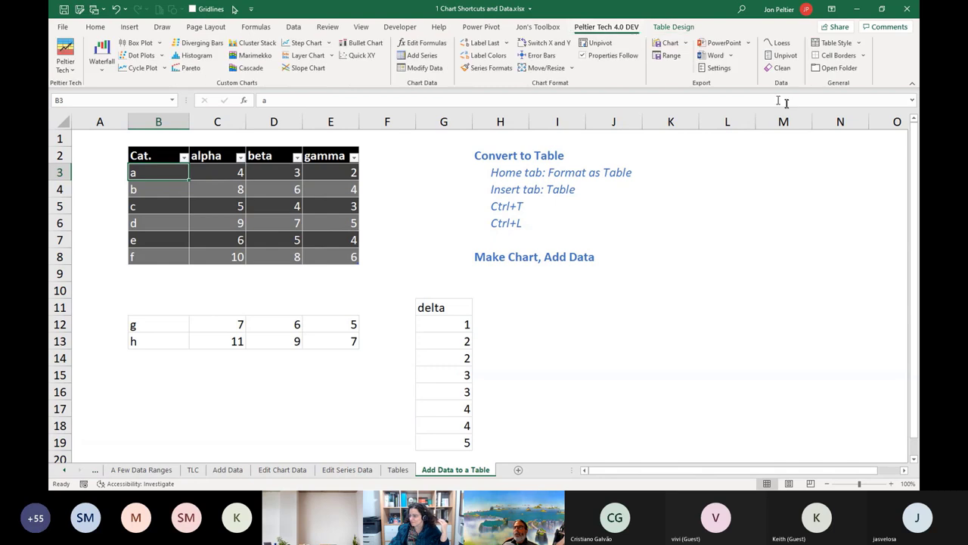
pyautogui.click(832, 43)
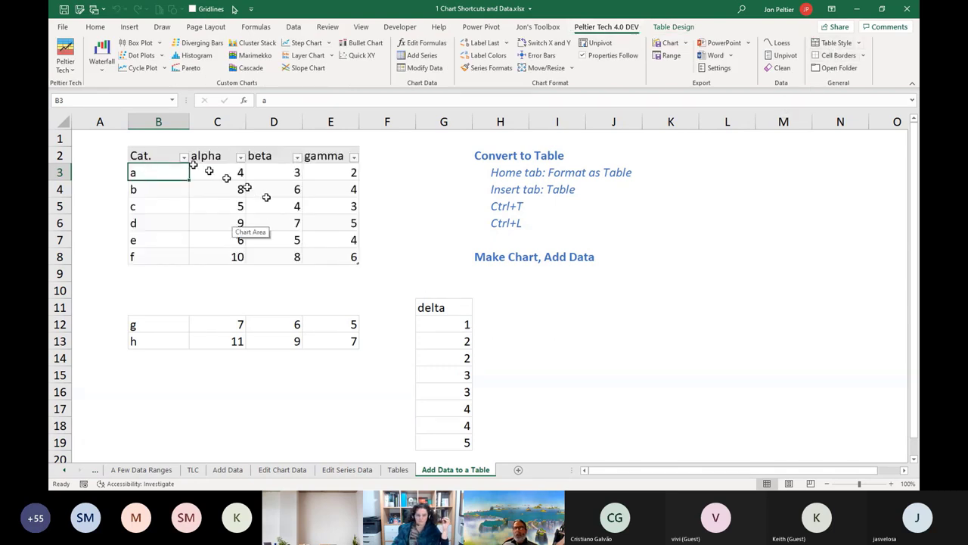
pyautogui.click(82, 134)
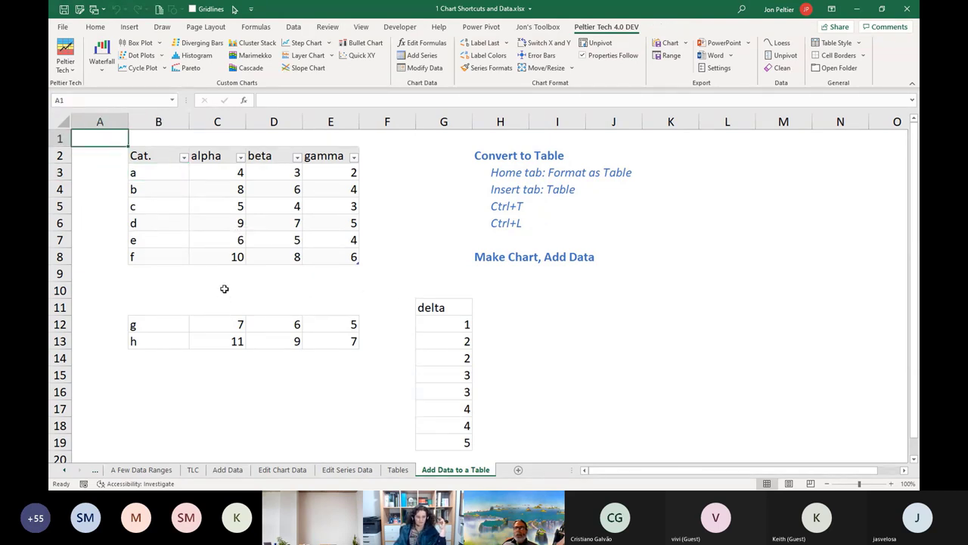
pyautogui.click(496, 219)
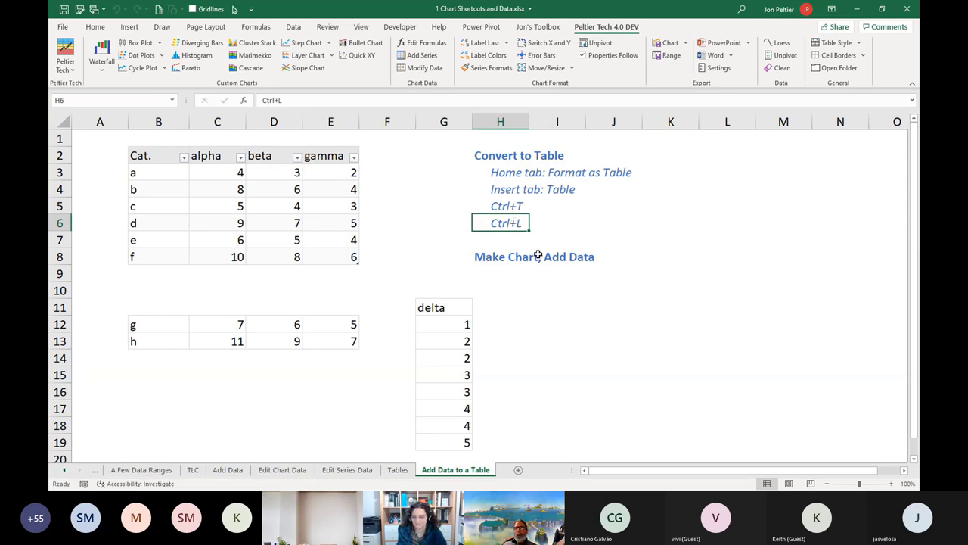
# Step: Insert a 2-D line chart with markers from DemoTable and place its upper-left corner at cell H2
pyautogui.moveTo(148, 156); pyautogui.dragTo(320, 248)
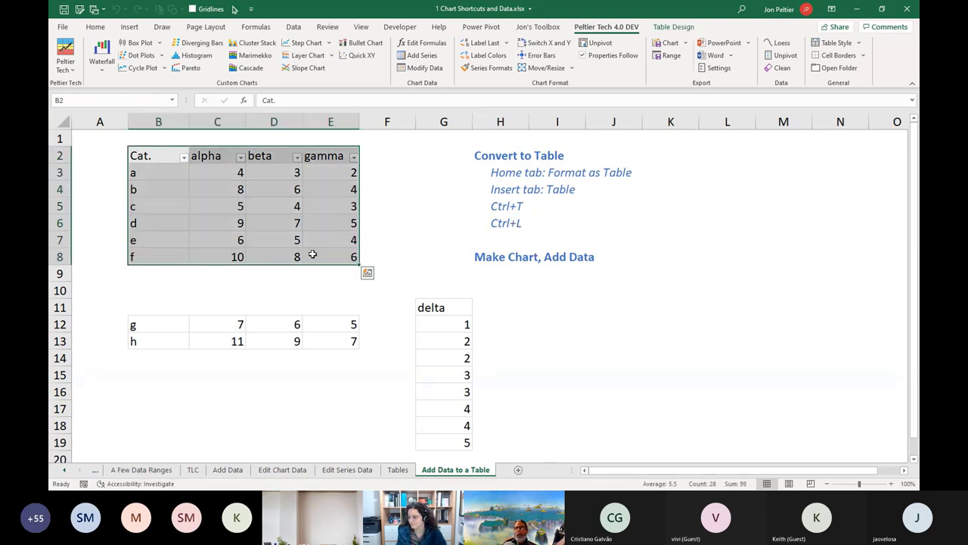
pyautogui.click(91, 137)
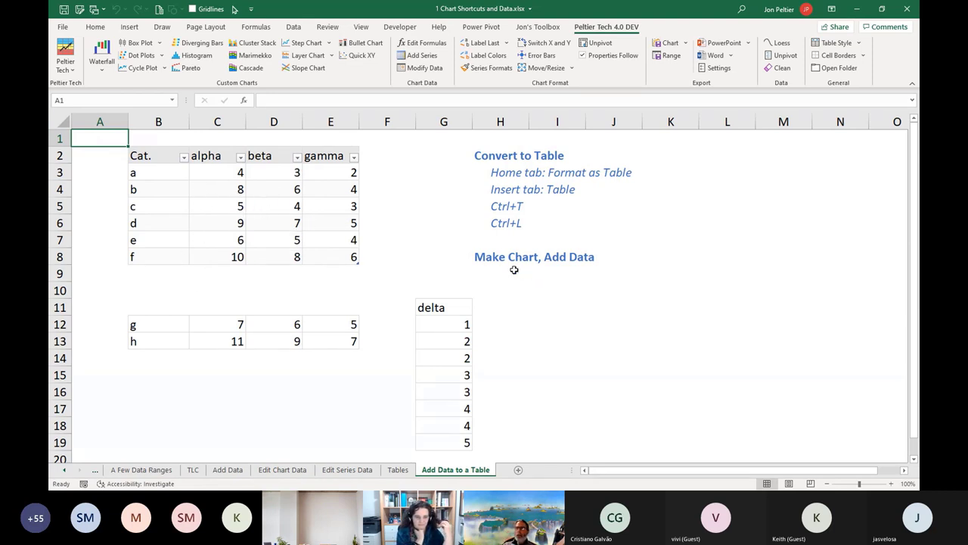
pyautogui.click(195, 203)
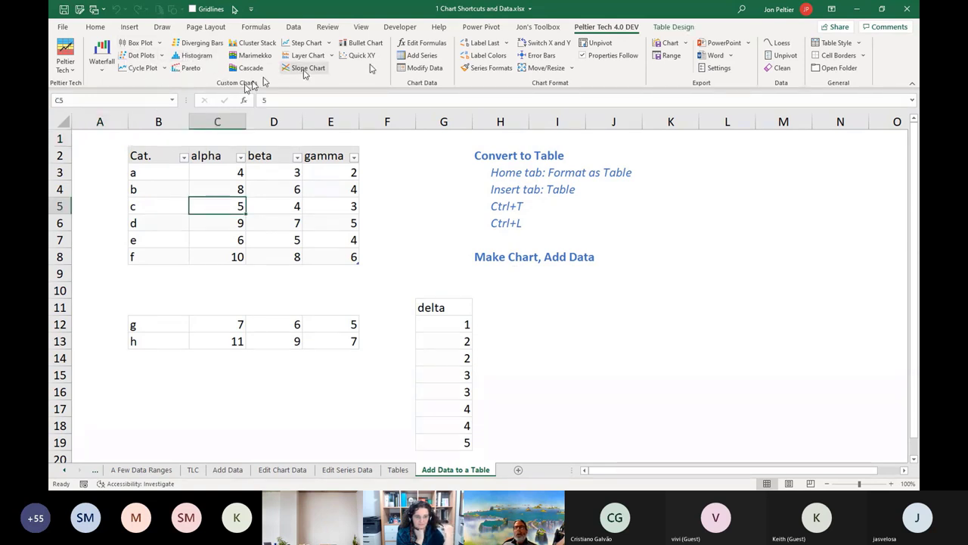
pyautogui.click(132, 28)
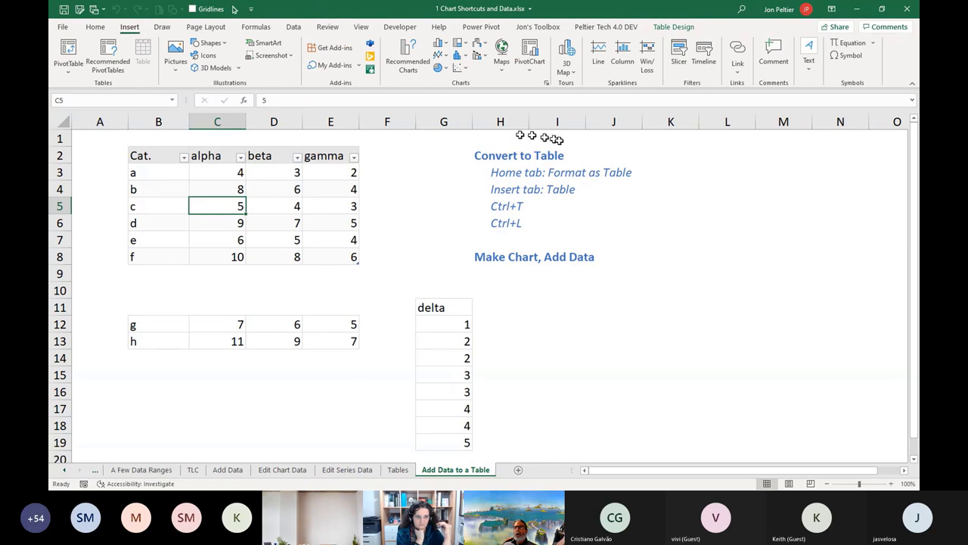
pyautogui.click(444, 58)
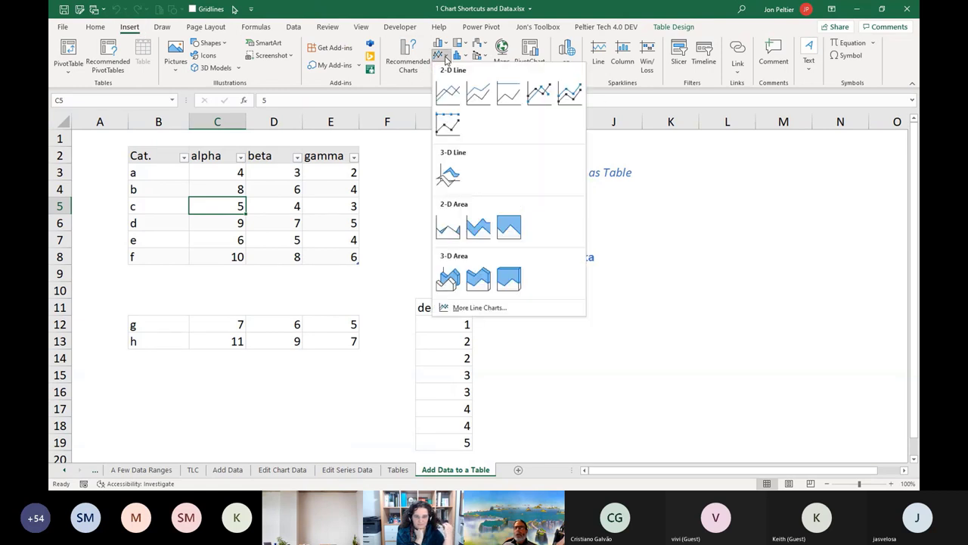
pyautogui.click(538, 92)
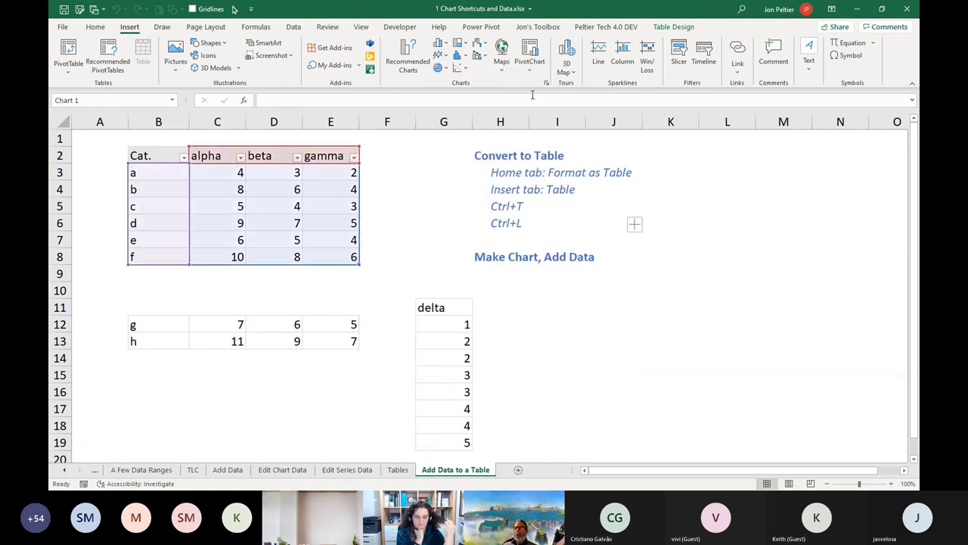
pyautogui.moveTo(401, 231); pyautogui.dragTo(512, 154)
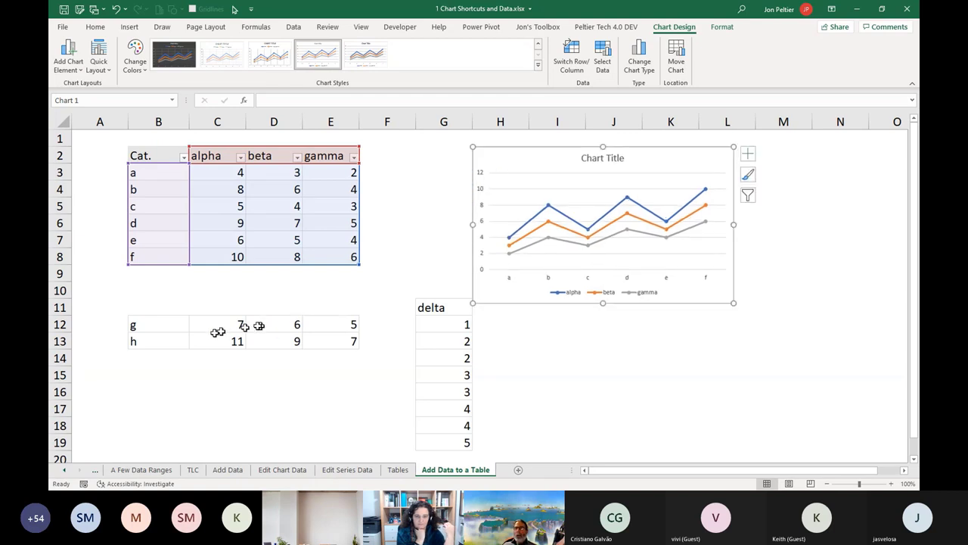
# Step: Move the rows g and h from B12:E13 to B9, directly beneath the table's last row
pyautogui.moveTo(185, 327); pyautogui.dragTo(331, 329)
pyautogui.click(330, 329)
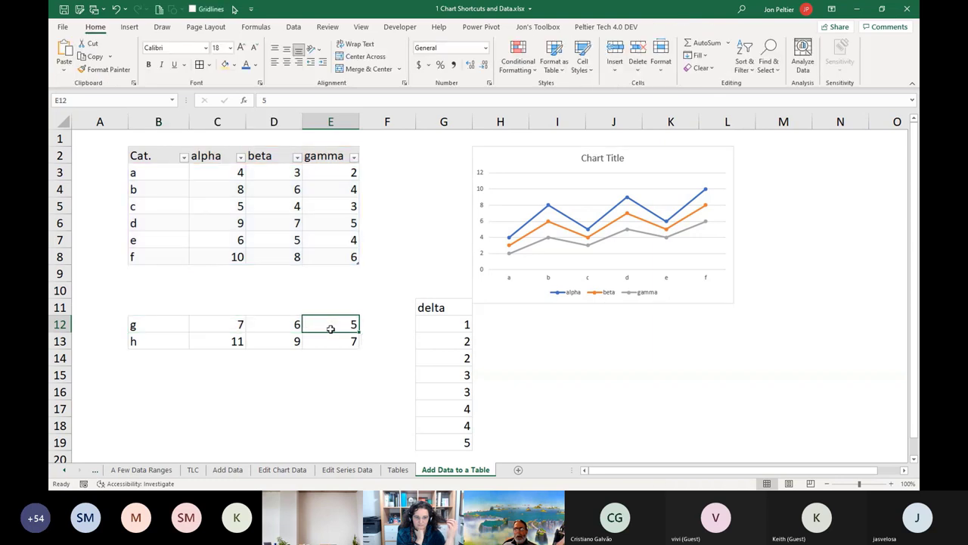
pyautogui.moveTo(168, 330); pyautogui.dragTo(317, 327)
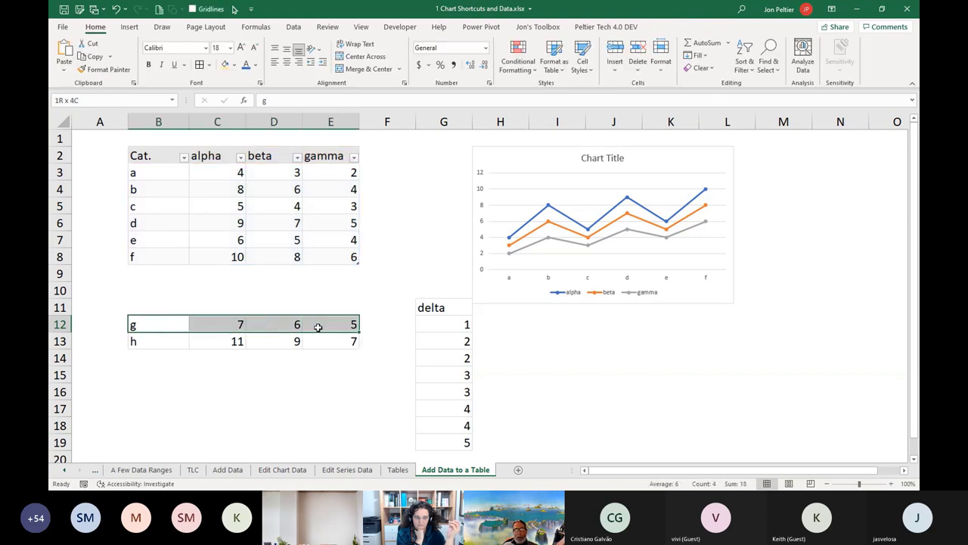
pyautogui.hotkey('shift', 'Down')
pyautogui.hotkey('ctrl', 'c')
pyautogui.click(173, 270)
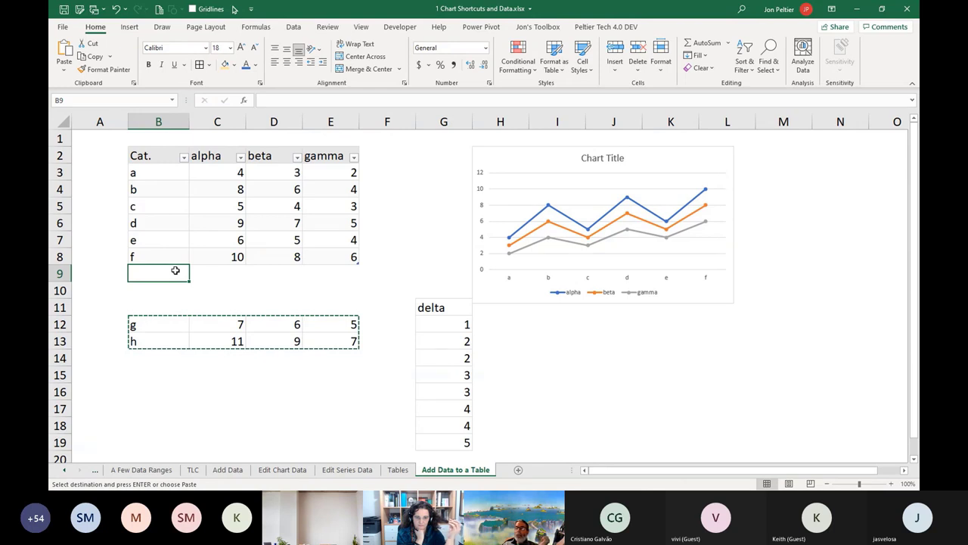
pyautogui.hotkey('ctrl', 'v')
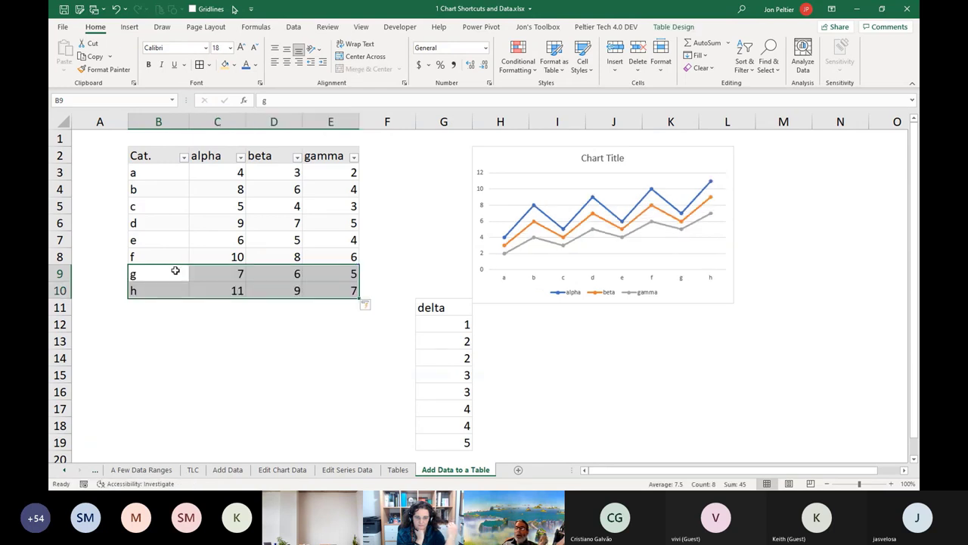
pyautogui.click(217, 393)
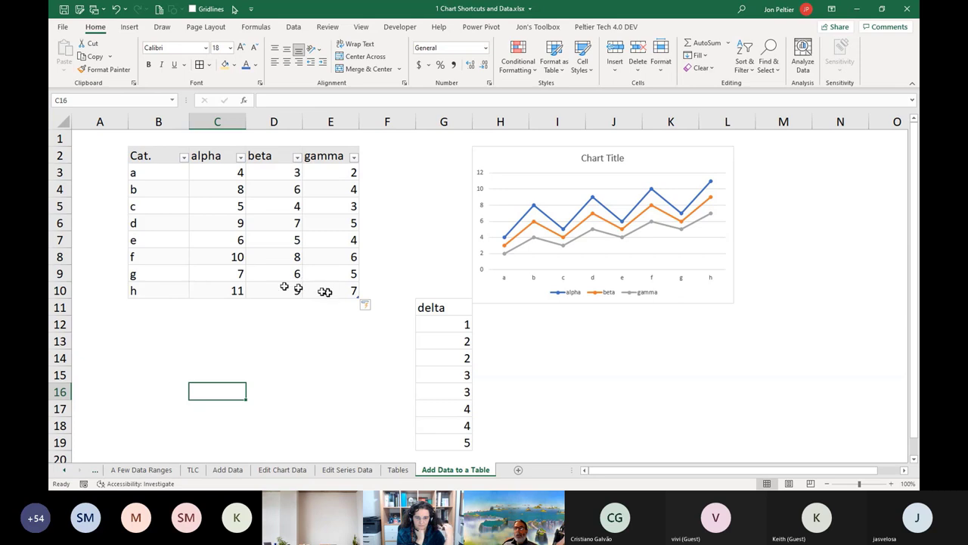
# Step: Check the source ranges of the chart's alpha series and of the whole chart
pyautogui.click(551, 220)
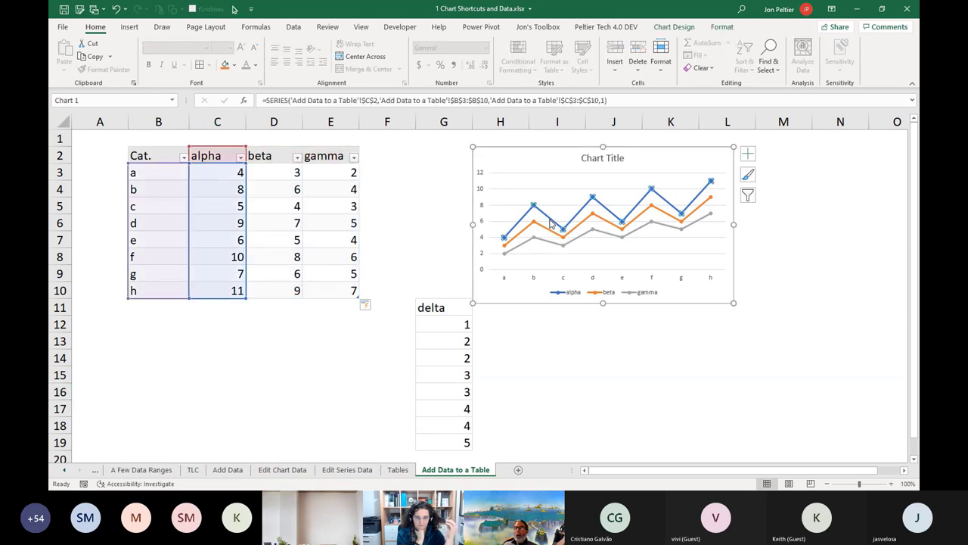
pyautogui.click(500, 161)
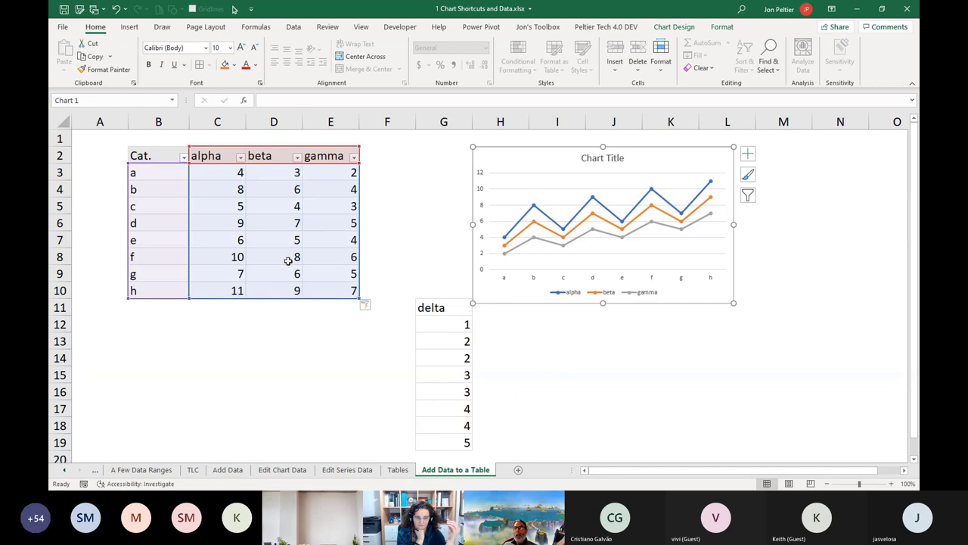
pyautogui.click(521, 337)
# Step: Move the delta column from G11:G19 to F2, directly beside the table's gamma column
pyautogui.click(436, 307)
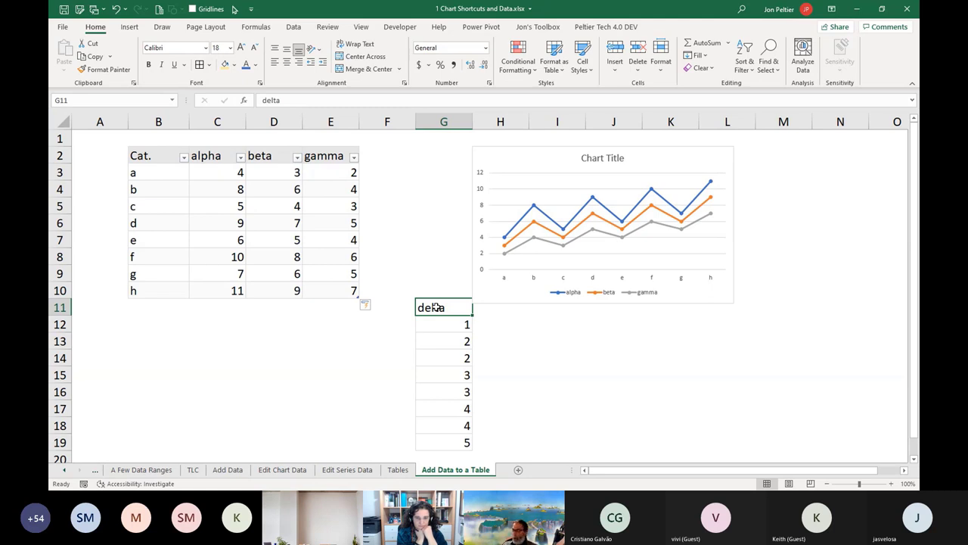
pyautogui.hotkey('ctrl', 'shift', 'Down')
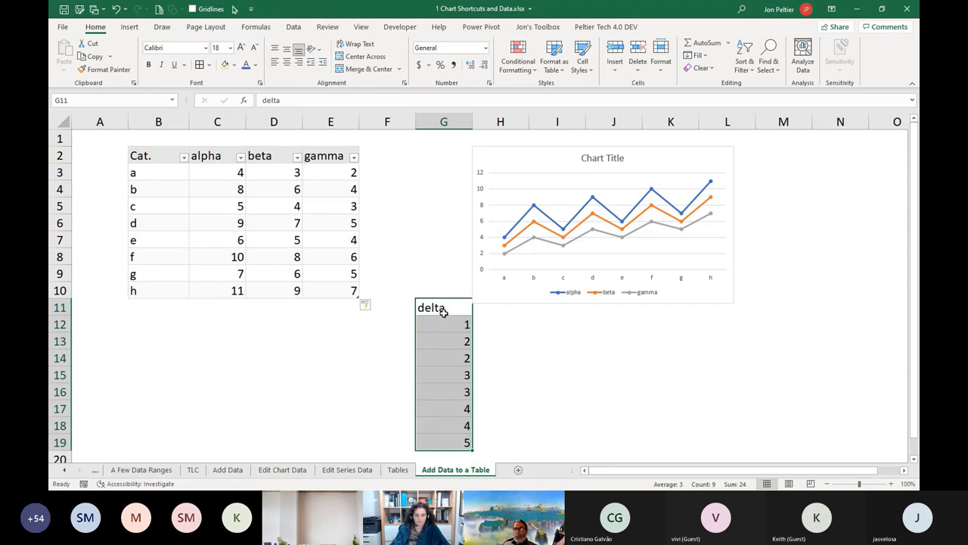
pyautogui.hotkey('ctrl', 'c')
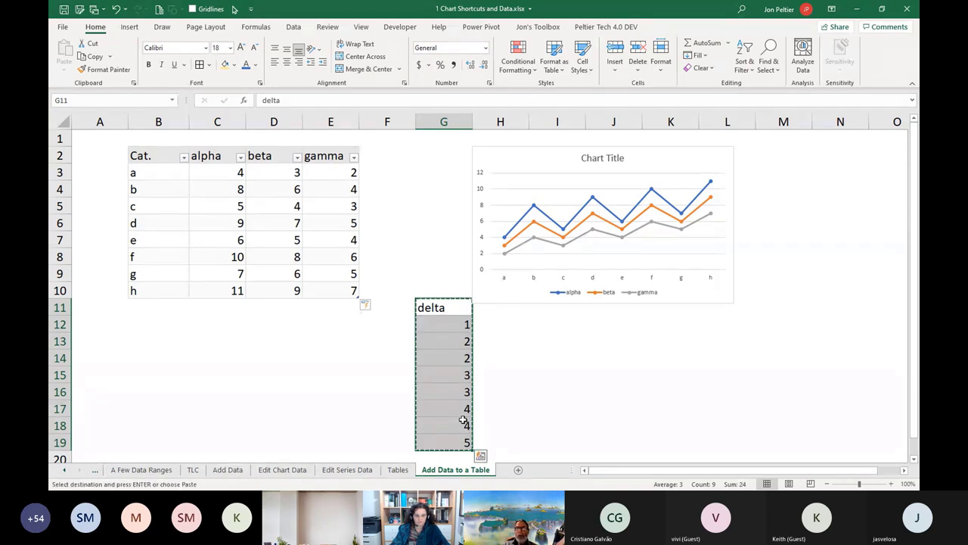
pyautogui.click(376, 162)
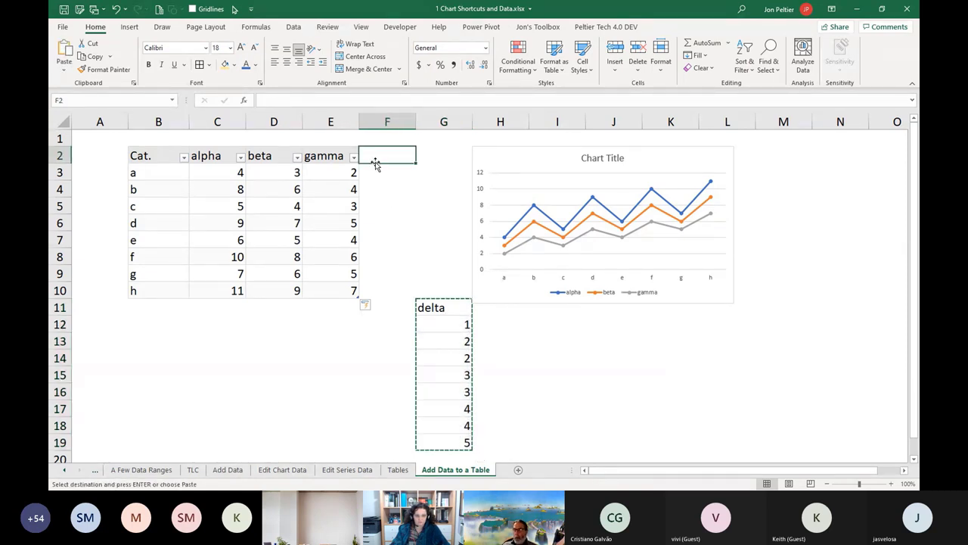
pyautogui.hotkey('ctrl', 'v')
pyautogui.click(353, 356)
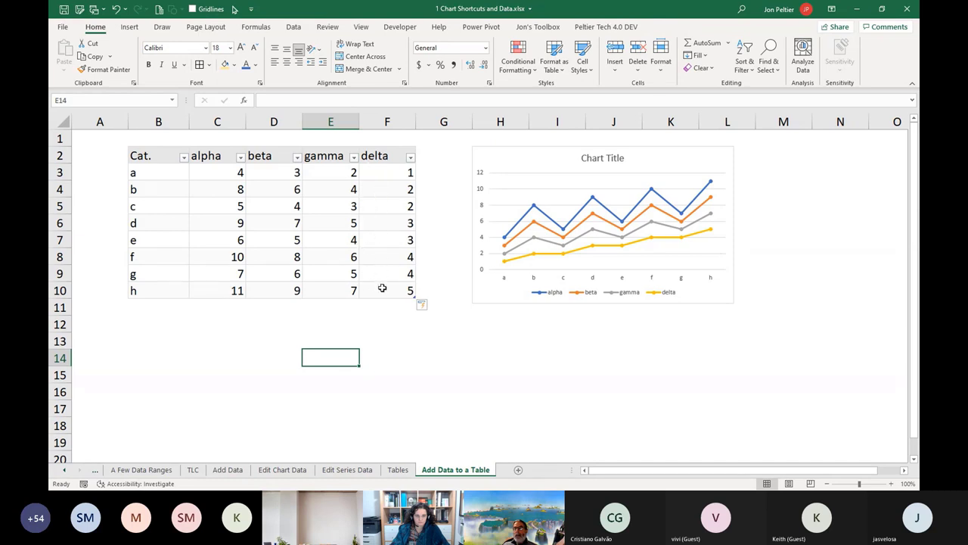
# Step: Check the source ranges of the chart's delta series
pyautogui.click(504, 261)
pyautogui.click(504, 261)
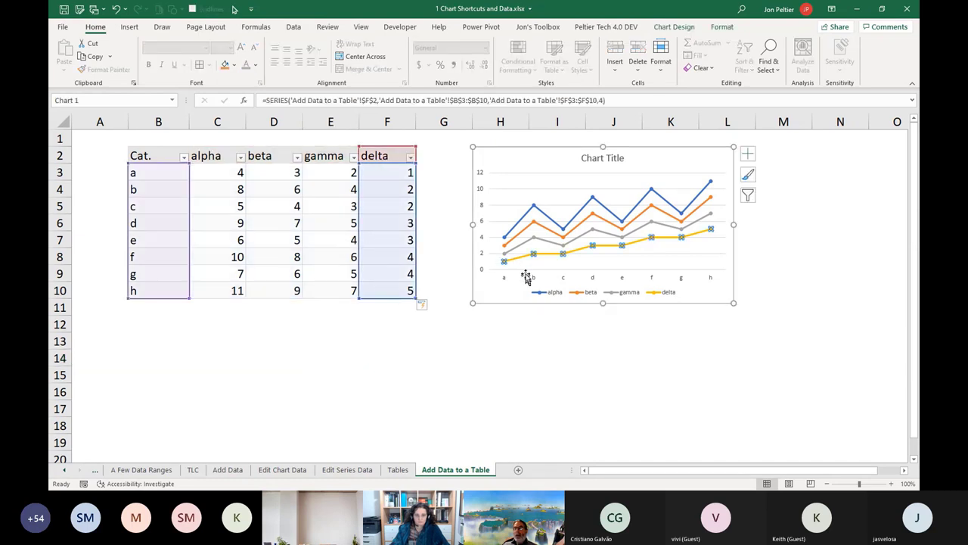
pyautogui.click(393, 355)
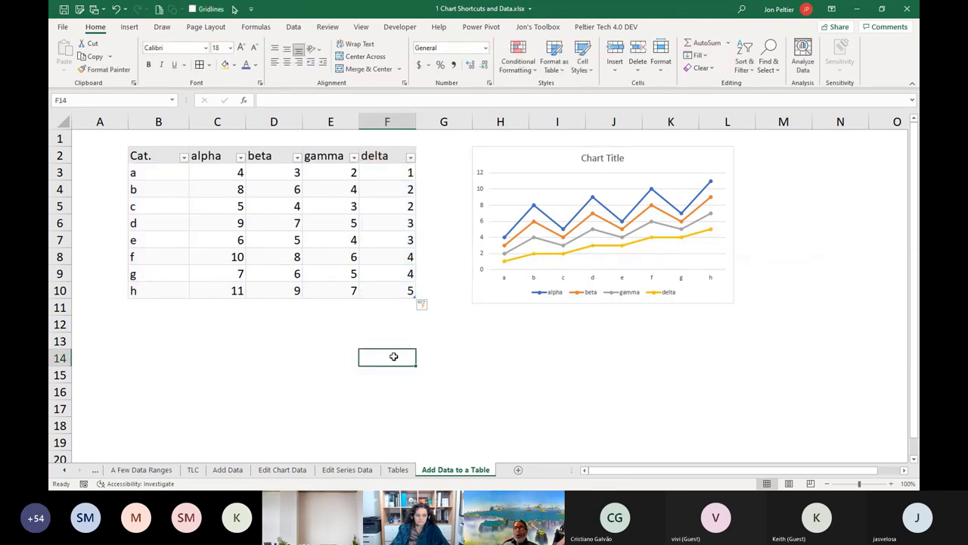
# Step: View the table AutoExpansion options offered for the extended table, without choosing any
pyautogui.click(87, 139)
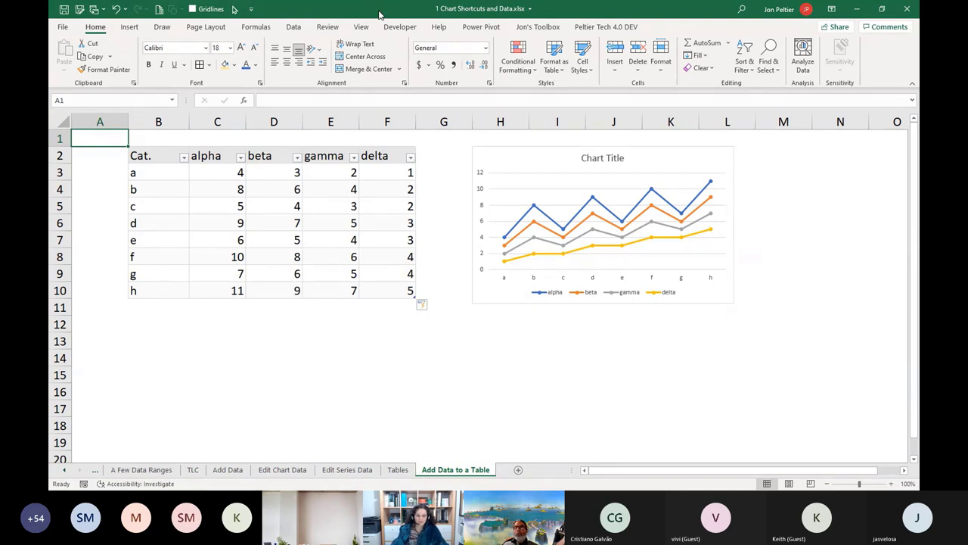
pyautogui.hotkey('alt', 'shift', 'F10')
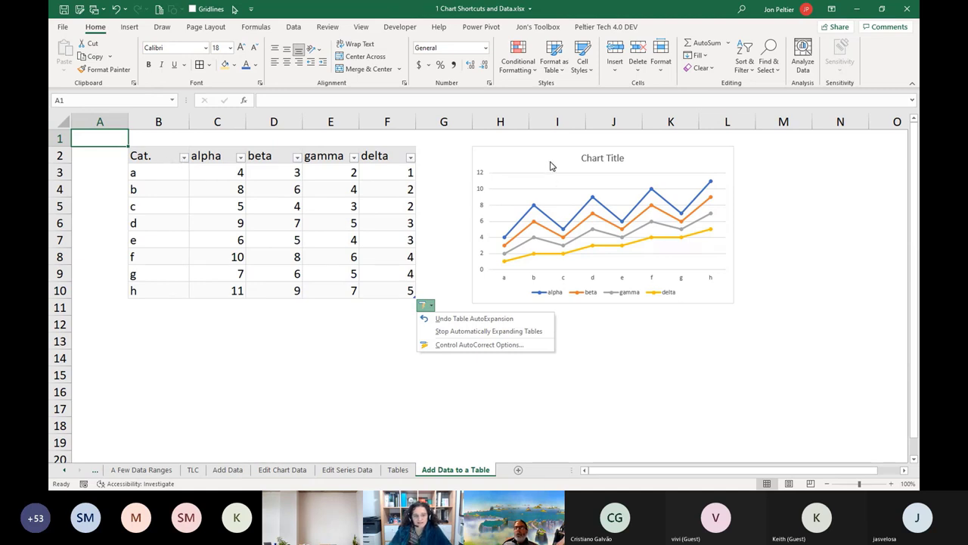
pyautogui.click(195, 407)
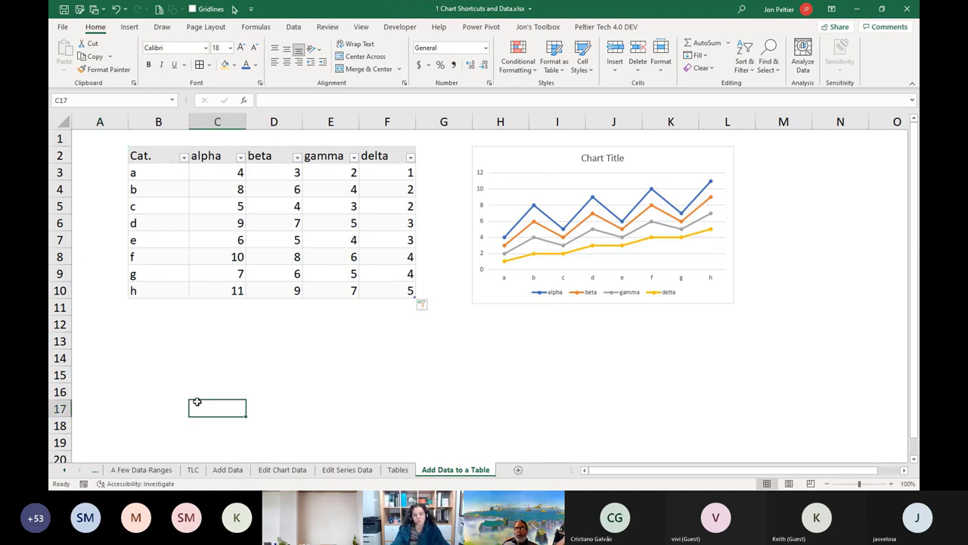
# Step: Replace the first category in B3 with 2000 and fill that value down through B10
pyautogui.click(161, 153)
pyautogui.click(149, 174)
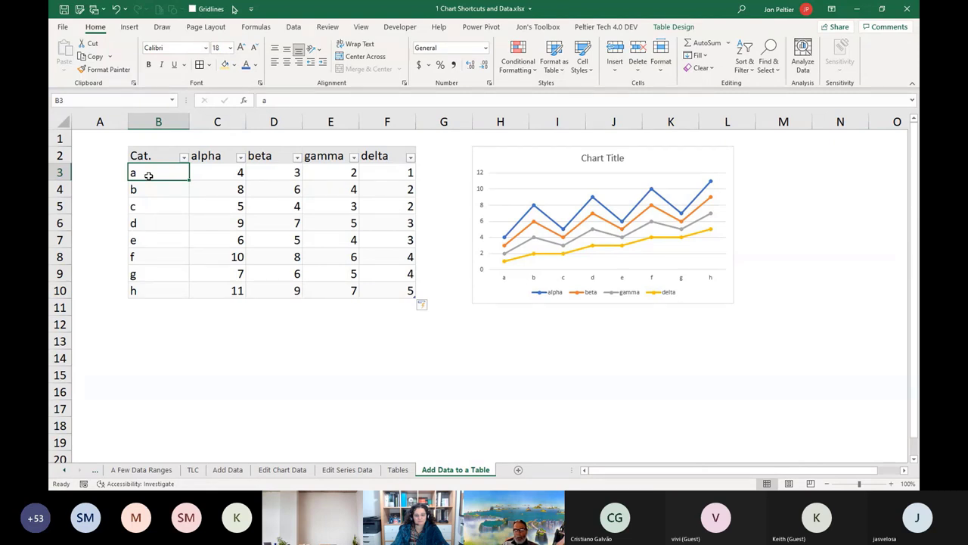
pyautogui.write('2000')
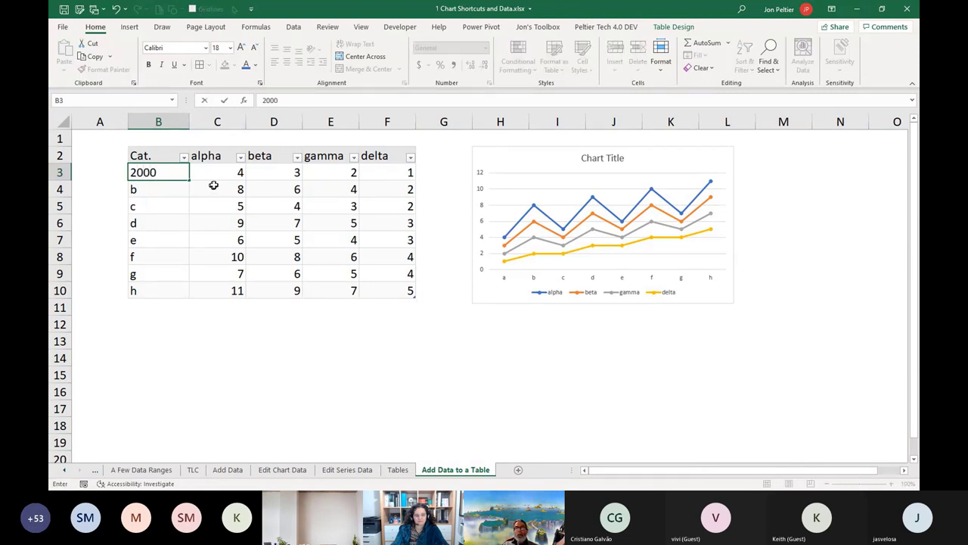
pyautogui.hotkey('ctrl', 'Return')
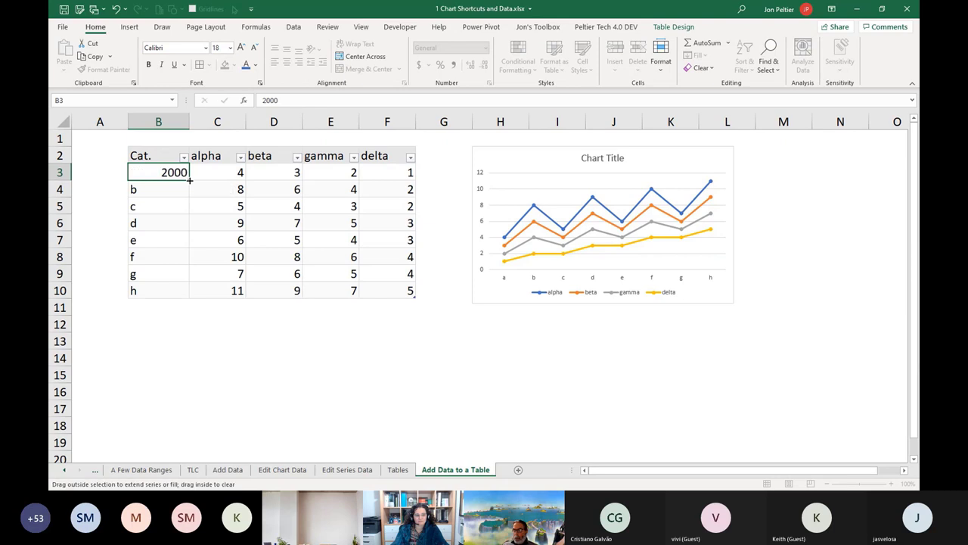
pyautogui.moveTo(189, 180); pyautogui.dragTo(185, 295)
pyautogui.click(196, 317)
pyautogui.click(199, 324)
pyautogui.click(161, 408)
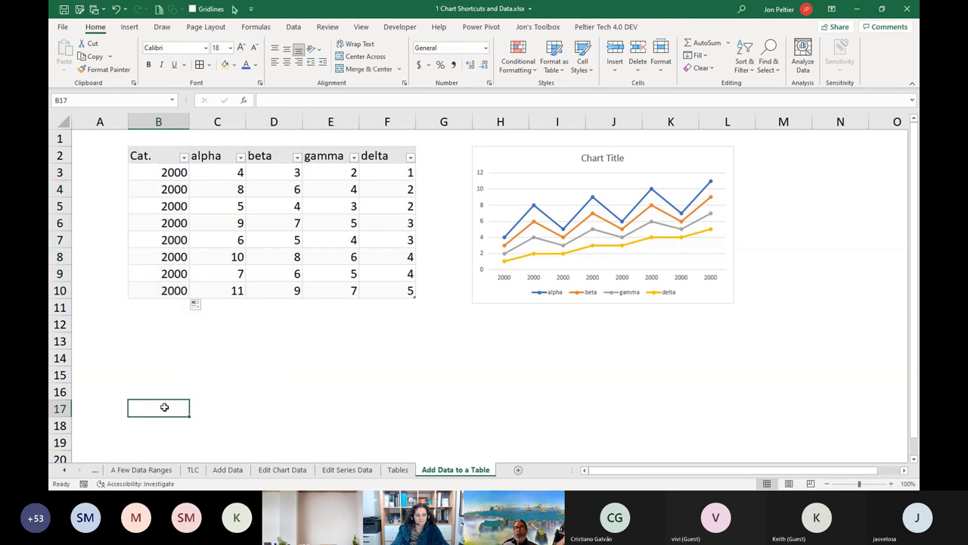
# Step: Refill B3:B10 as a series of years from 2000 to 2007
pyautogui.click(172, 171)
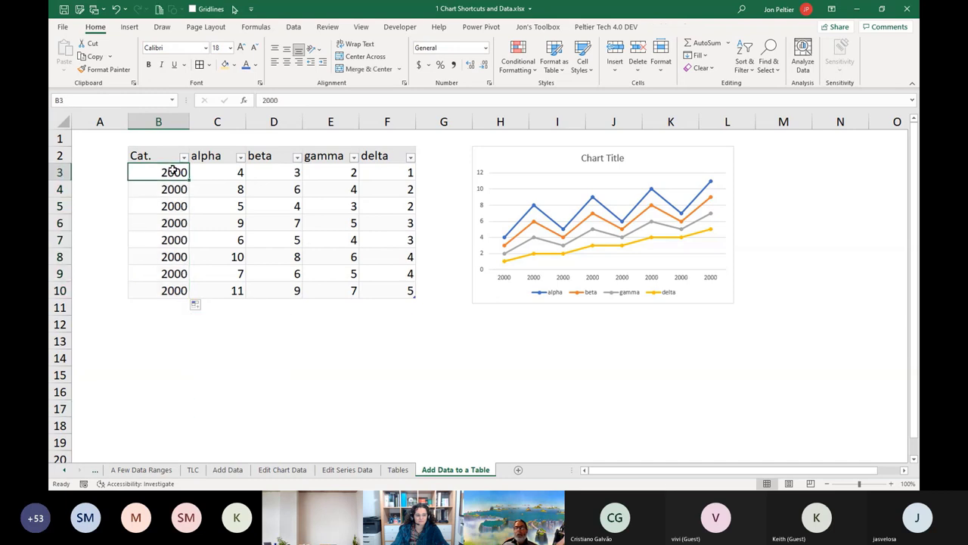
pyautogui.moveTo(188, 175); pyautogui.dragTo(178, 299)
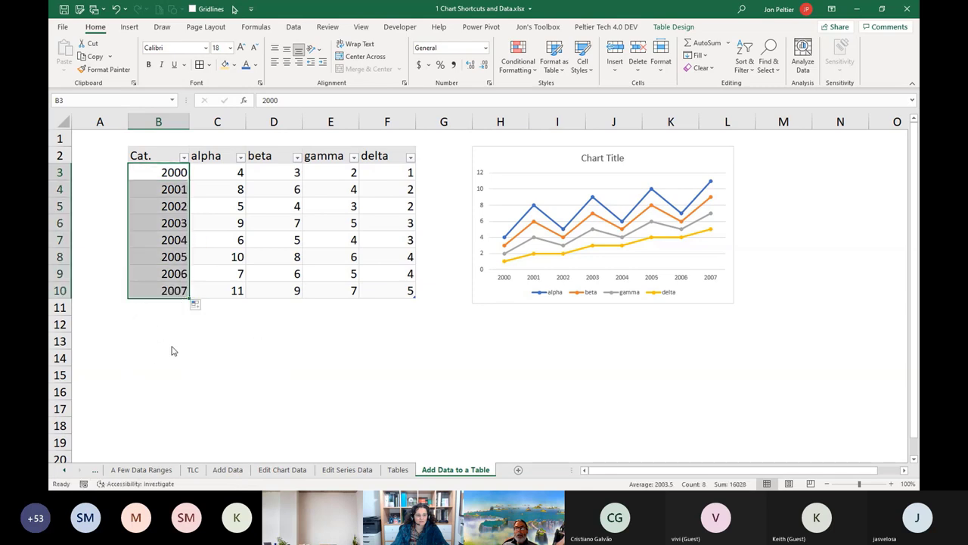
pyautogui.click(171, 342)
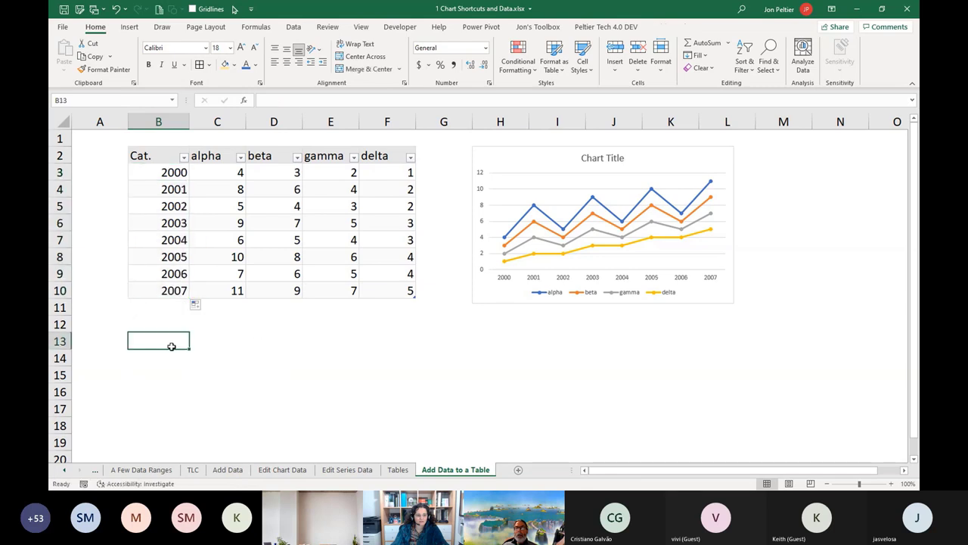
# Step: Insert a second 2-D line chart with markers from the table with numeric year categories under the Cat. header
pyautogui.click(133, 167)
pyautogui.click(149, 156)
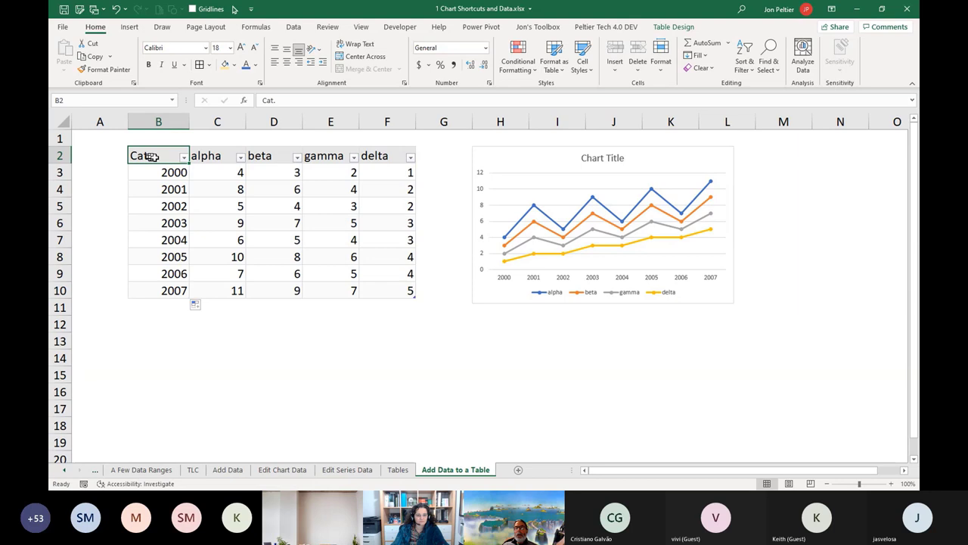
pyautogui.click(187, 176)
pyautogui.click(204, 172)
pyautogui.click(129, 27)
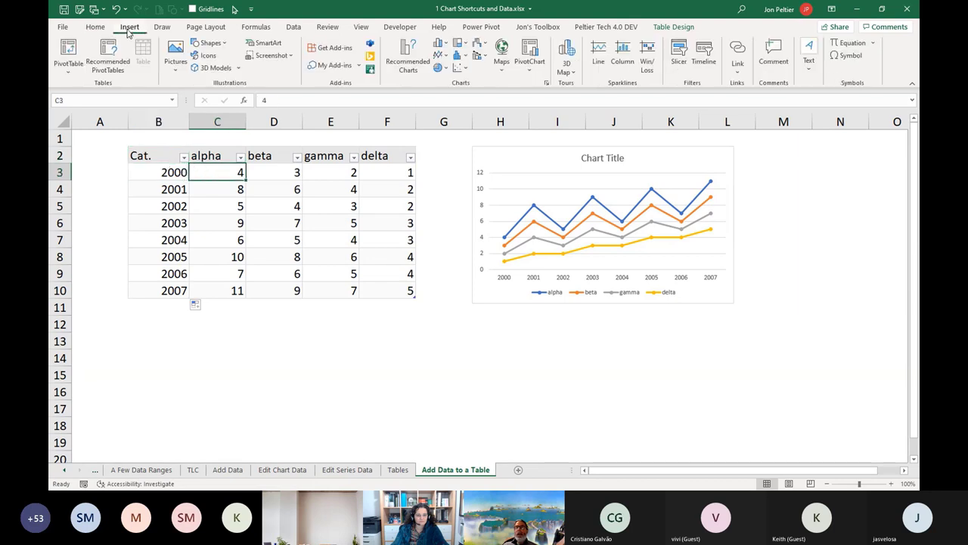
pyautogui.click(447, 55)
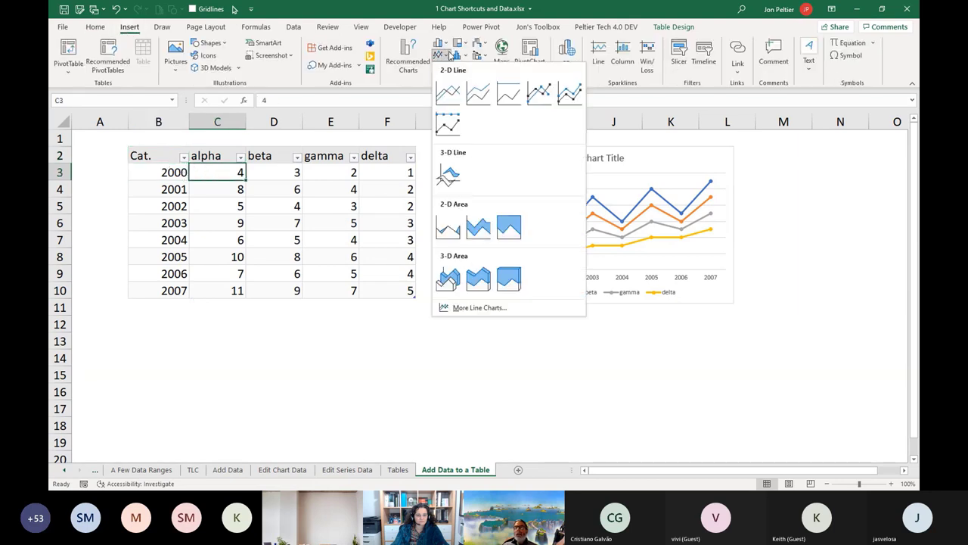
pyautogui.click(538, 92)
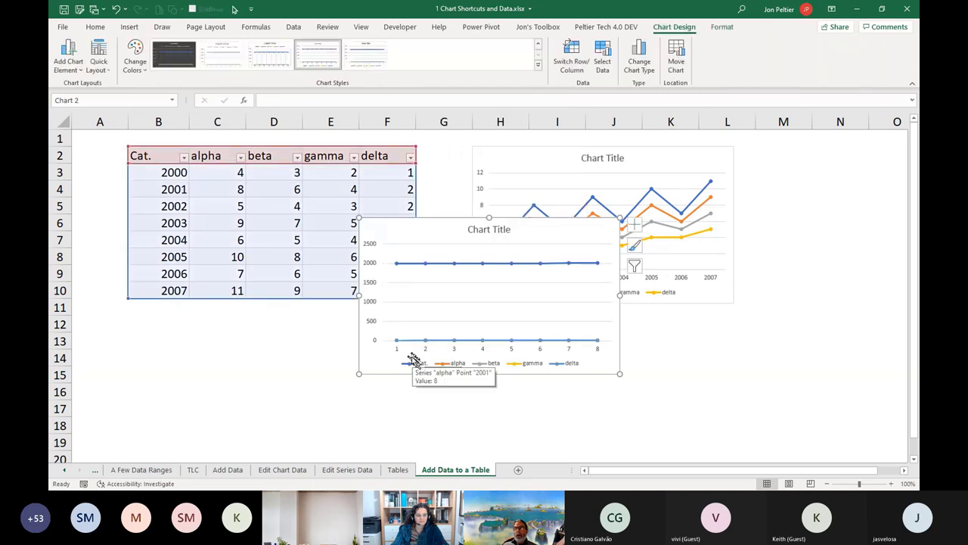
# Step: Remove the Cat. series from the second line chart, and delete that chart from the sheet
pyautogui.click(567, 321)
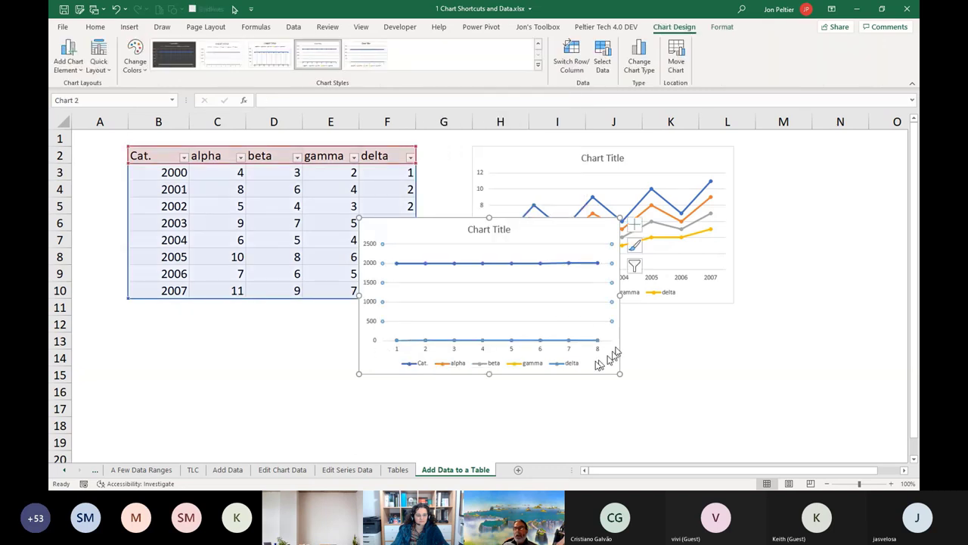
pyautogui.click(418, 265)
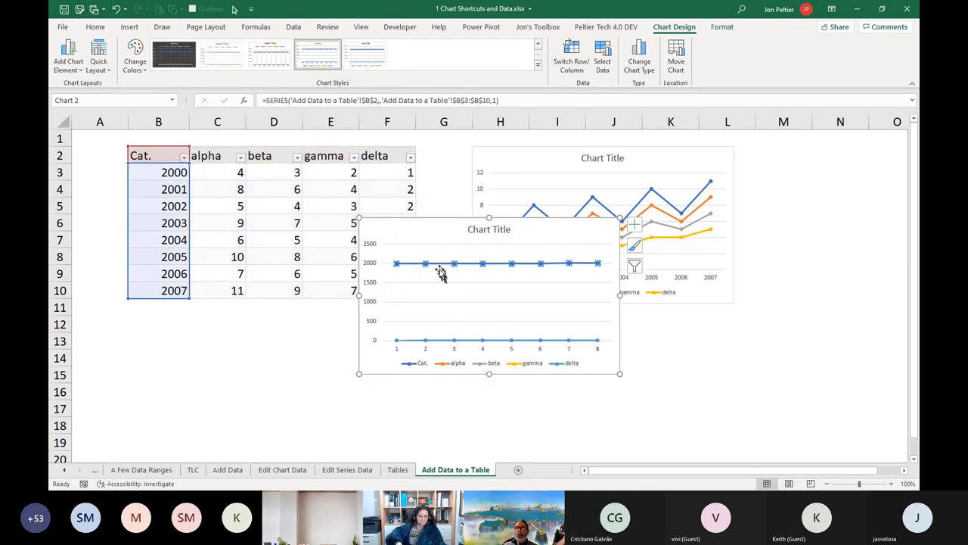
pyautogui.press('Delete')
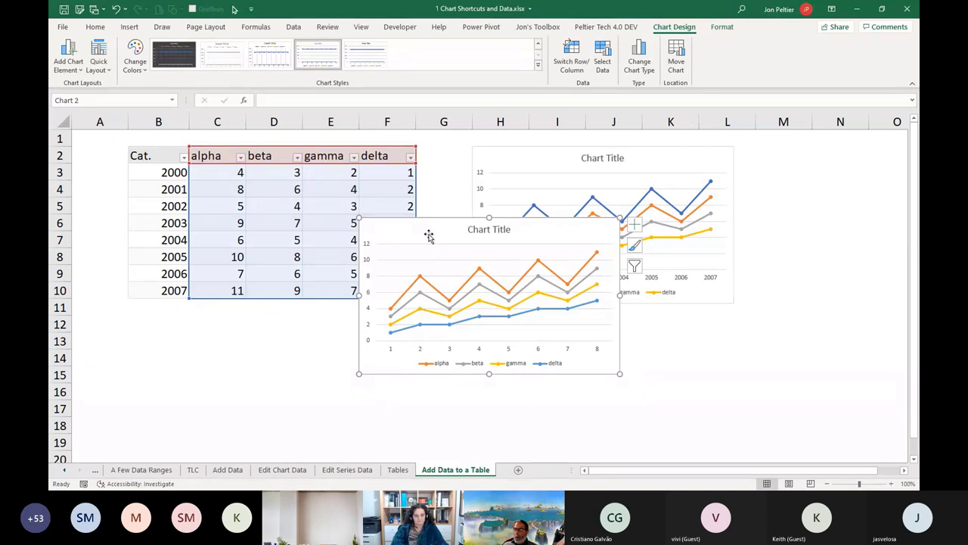
pyautogui.press('Delete')
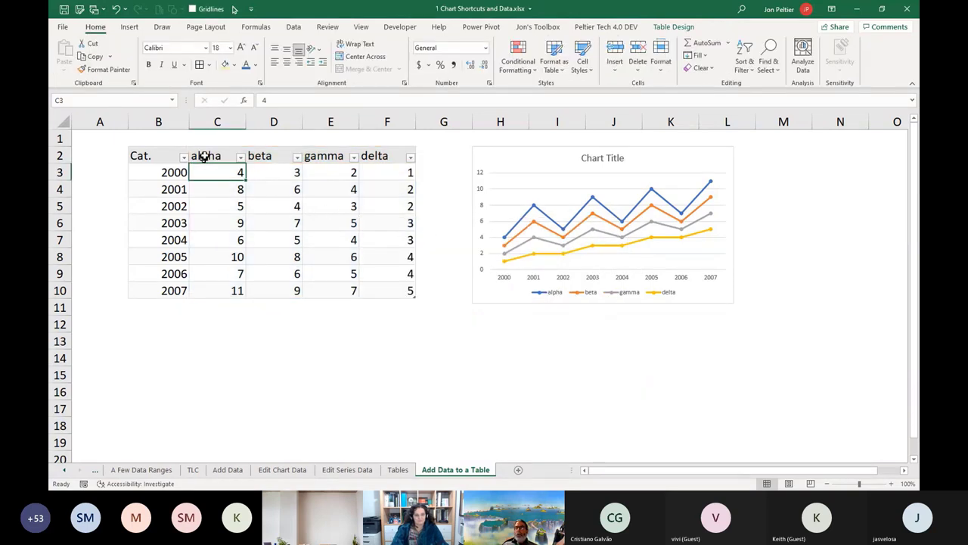
# Step: Insert a 2-D line chart with markers from C2:F10, leaving out the Cat. column, and select its alpha series
pyautogui.moveTo(206, 157); pyautogui.dragTo(386, 287)
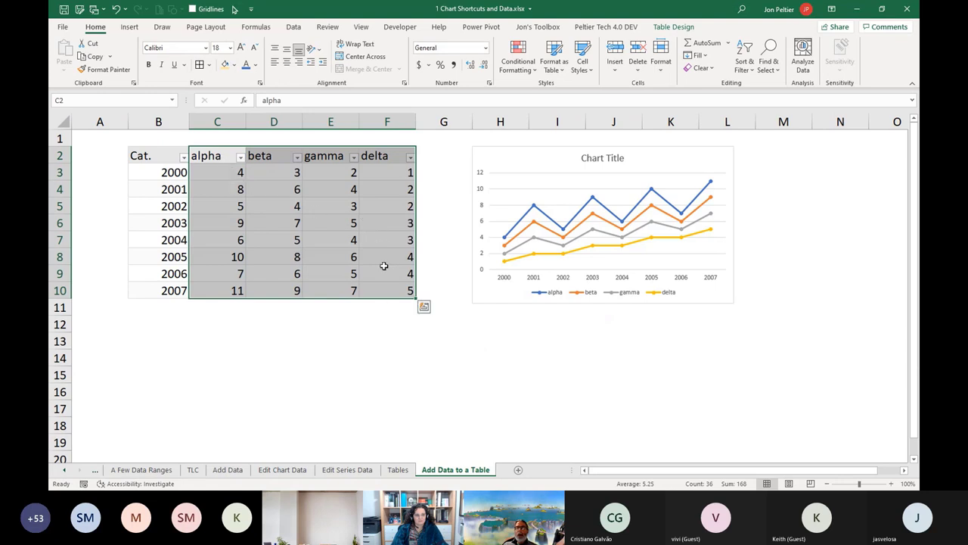
pyautogui.click(129, 27)
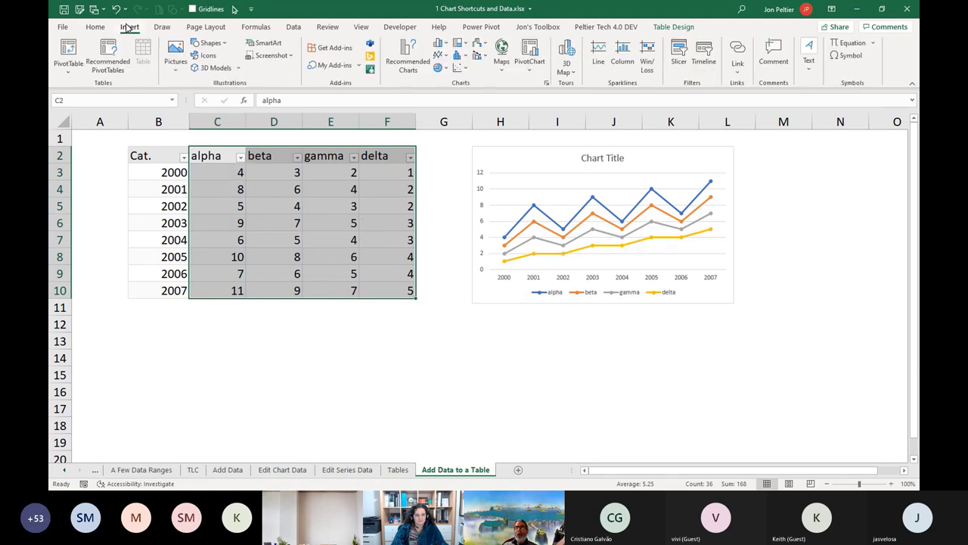
pyautogui.click(447, 57)
pyautogui.click(539, 92)
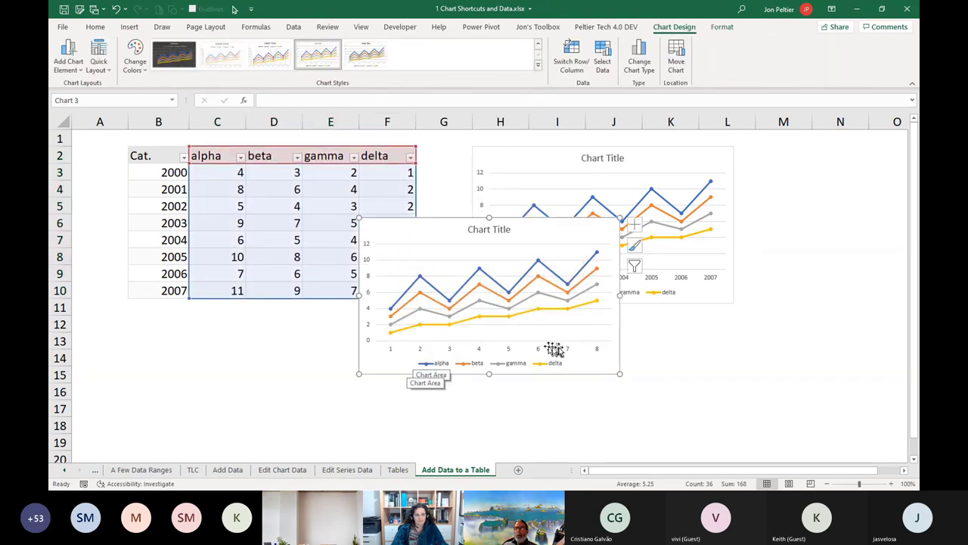
pyautogui.click(437, 296)
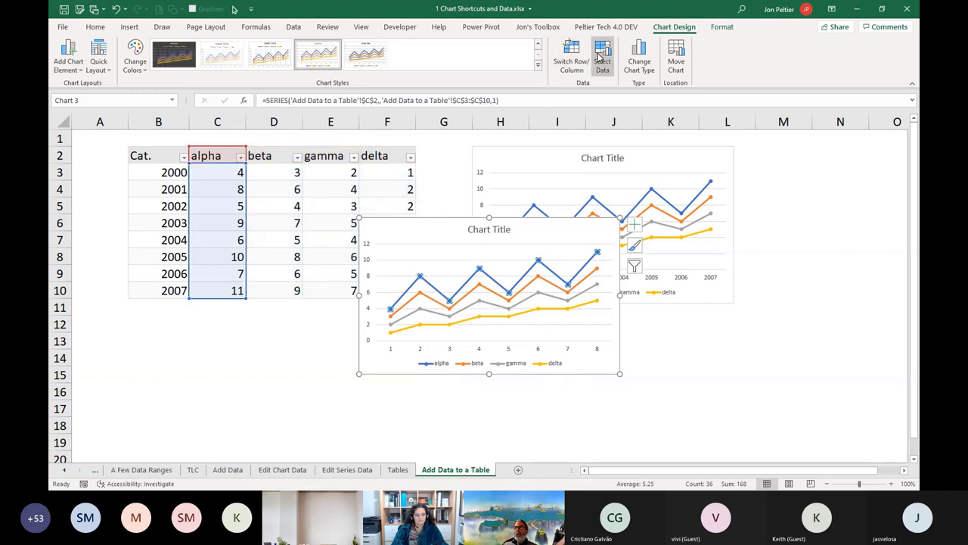
# Step: Try B3:B10 as the new chart's horizontal axis labels in its data source settings, cancelling the change
pyautogui.click(601, 59)
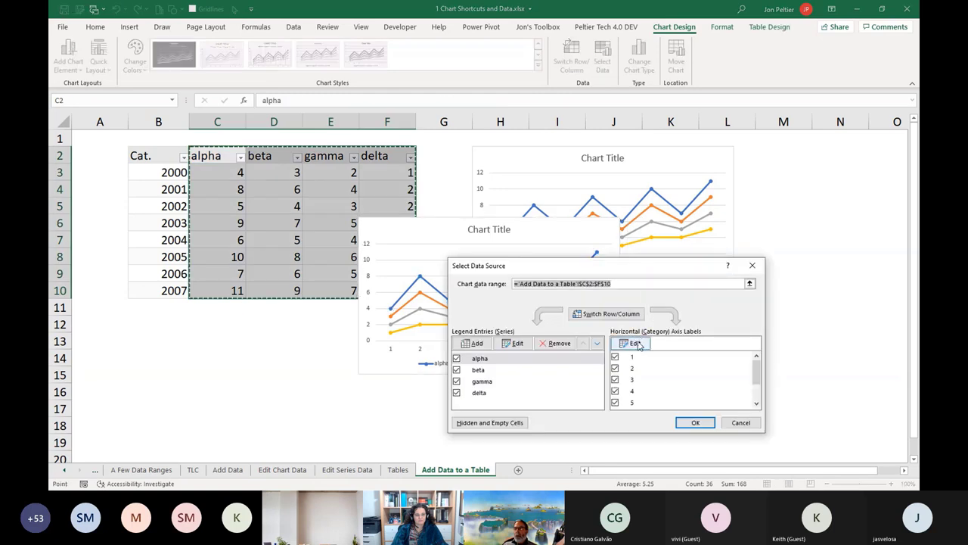
pyautogui.click(635, 343)
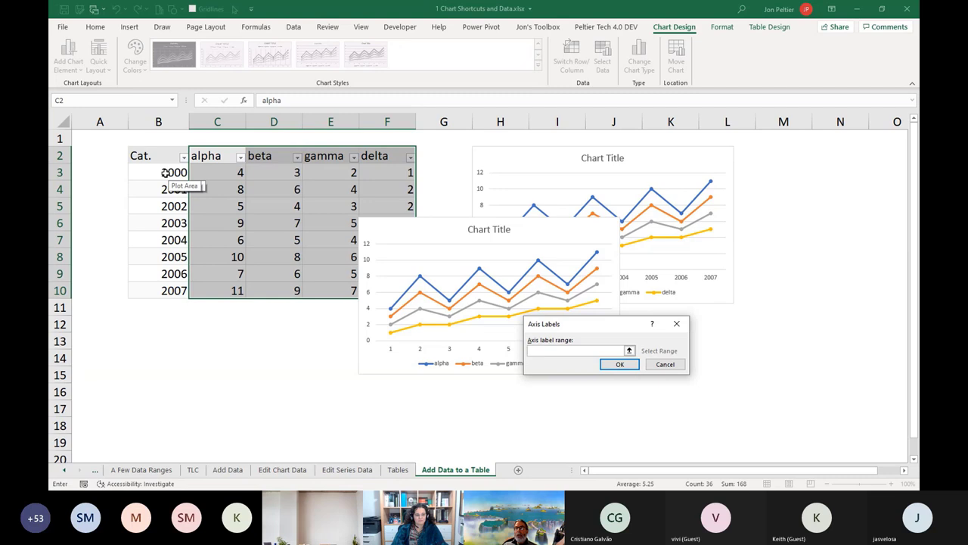
pyautogui.moveTo(165, 173); pyautogui.dragTo(170, 283)
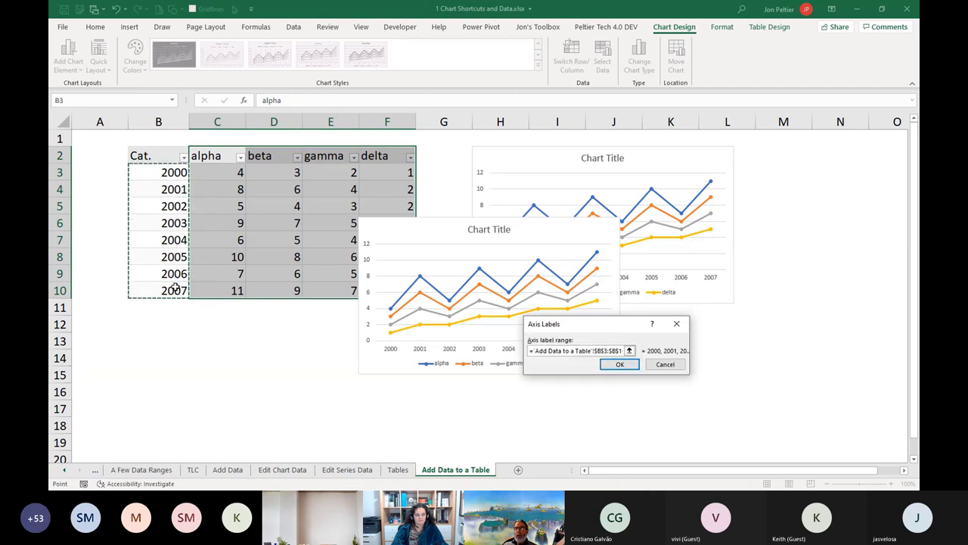
pyautogui.click(657, 364)
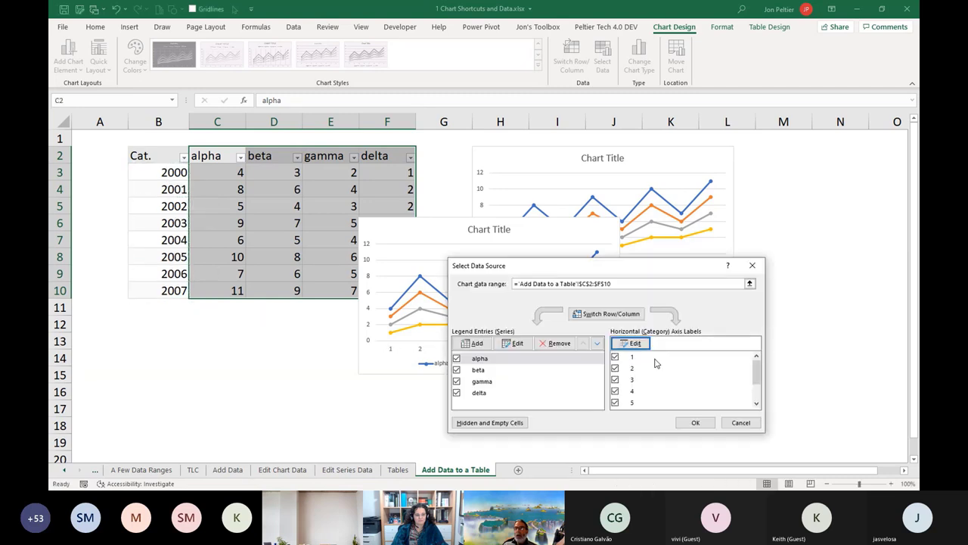
pyautogui.click(741, 423)
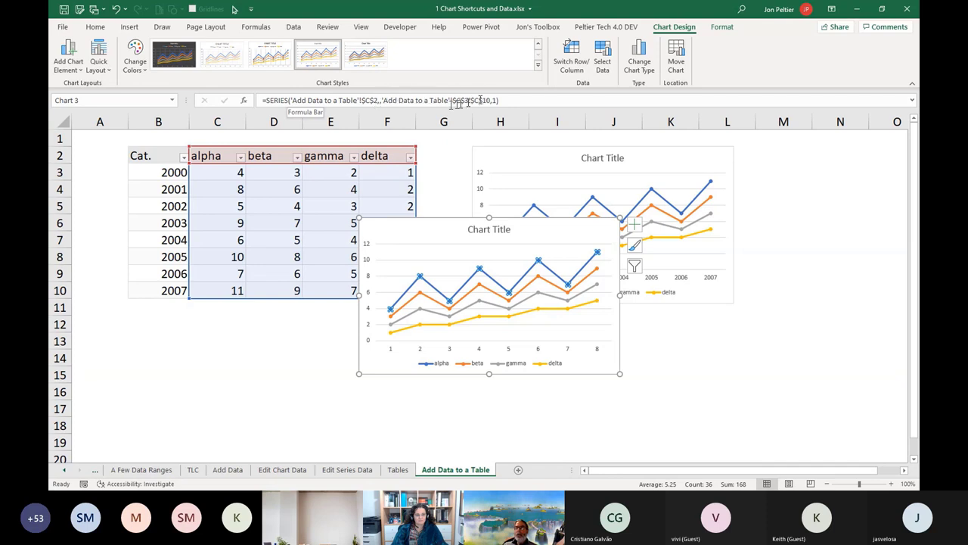
# Step: Add the Cat. range B3:B10 as the category labels argument in the alpha series' SERIES formula
pyautogui.click(381, 100)
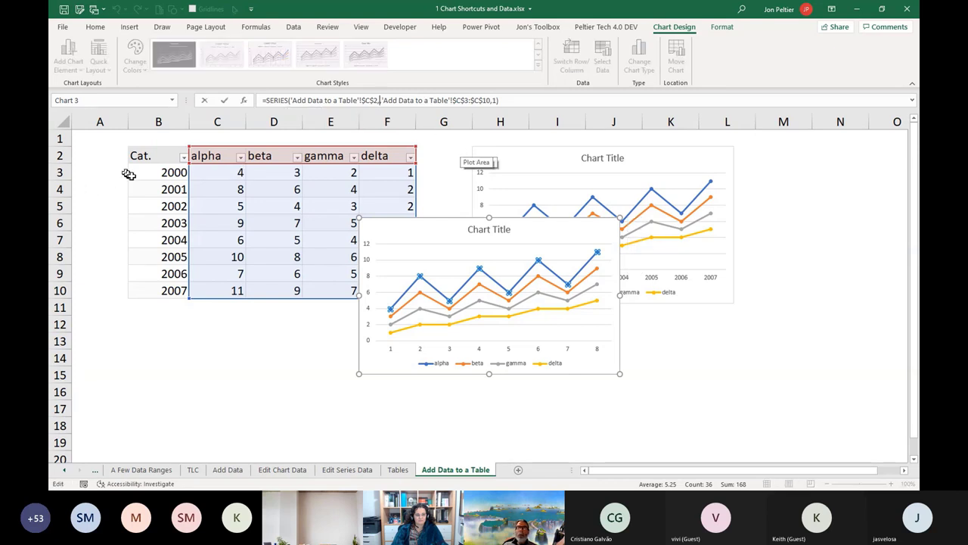
pyautogui.moveTo(128, 174); pyautogui.dragTo(149, 286)
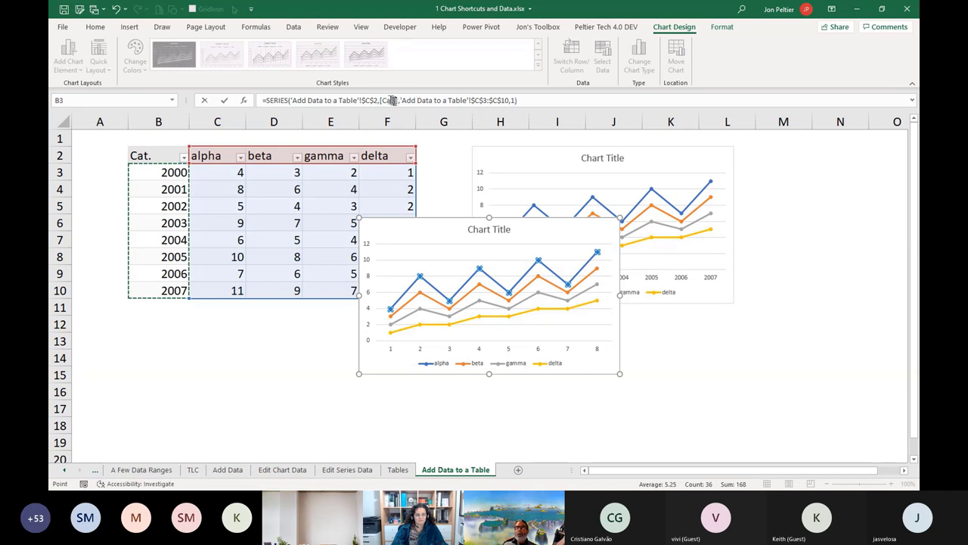
pyautogui.doubleClick(389, 101)
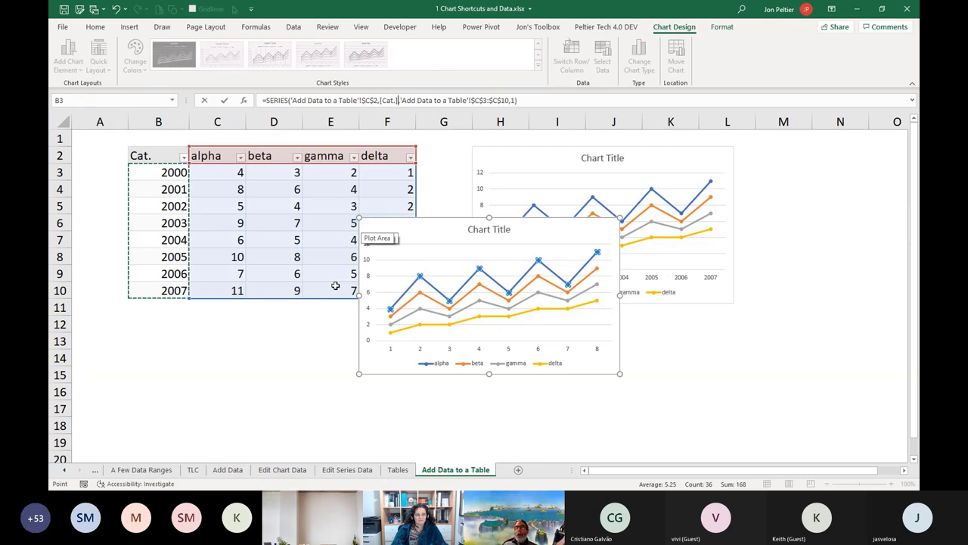
pyautogui.press('Return')
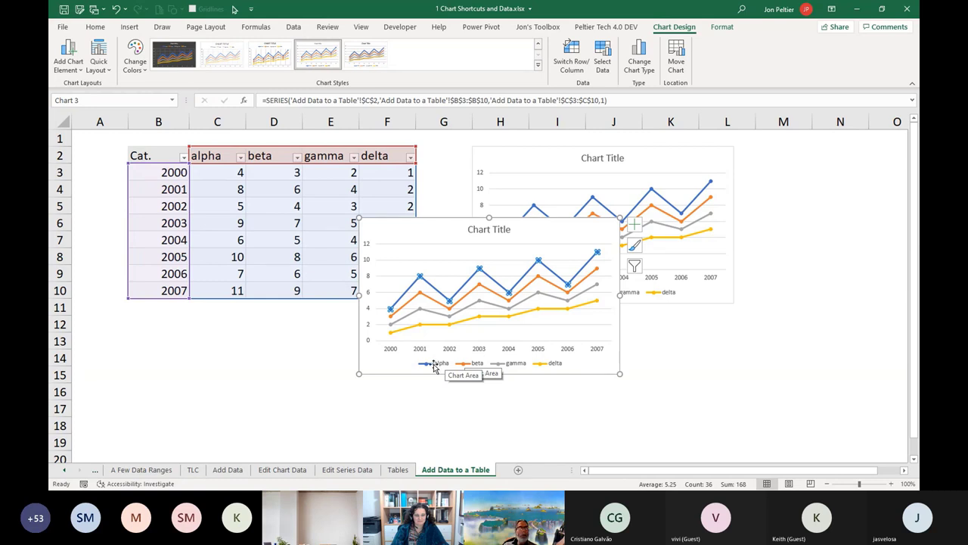
# Step: Move the new line chart down to start around row 9, and select cell A1
pyautogui.click(386, 366)
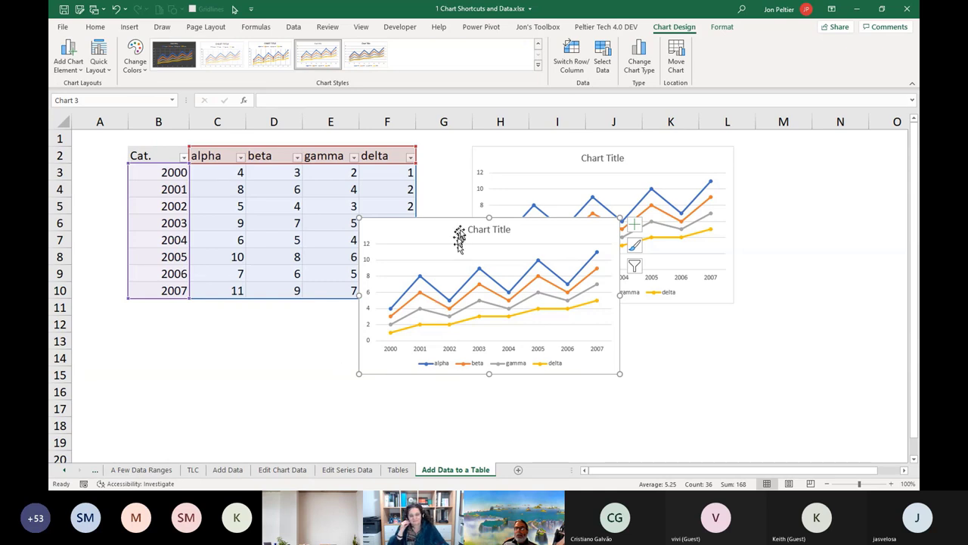
pyautogui.moveTo(451, 224); pyautogui.dragTo(428, 282)
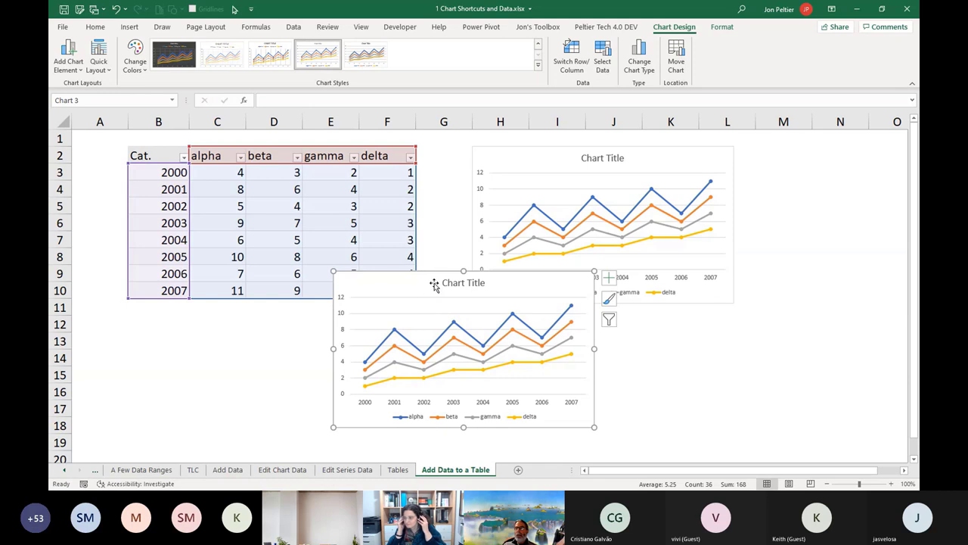
pyautogui.click(287, 371)
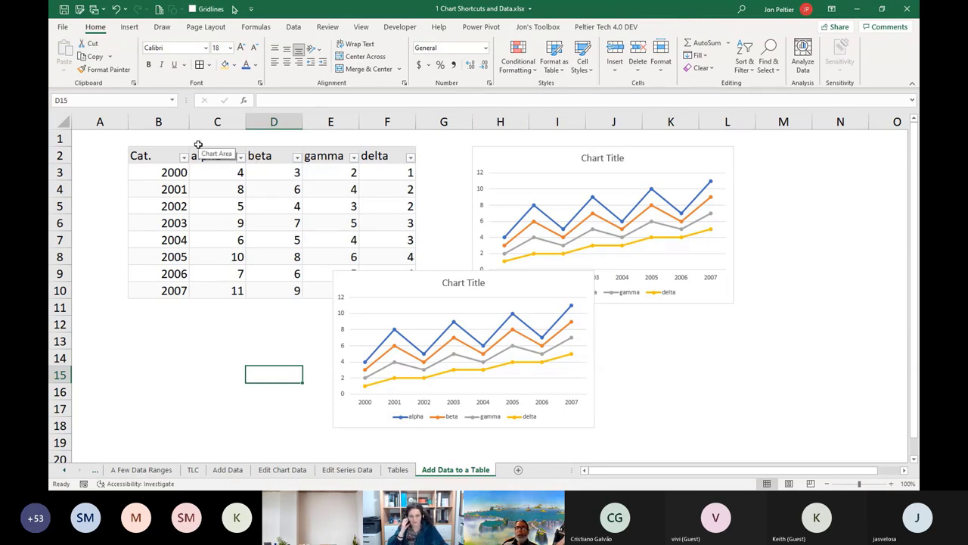
pyautogui.click(99, 141)
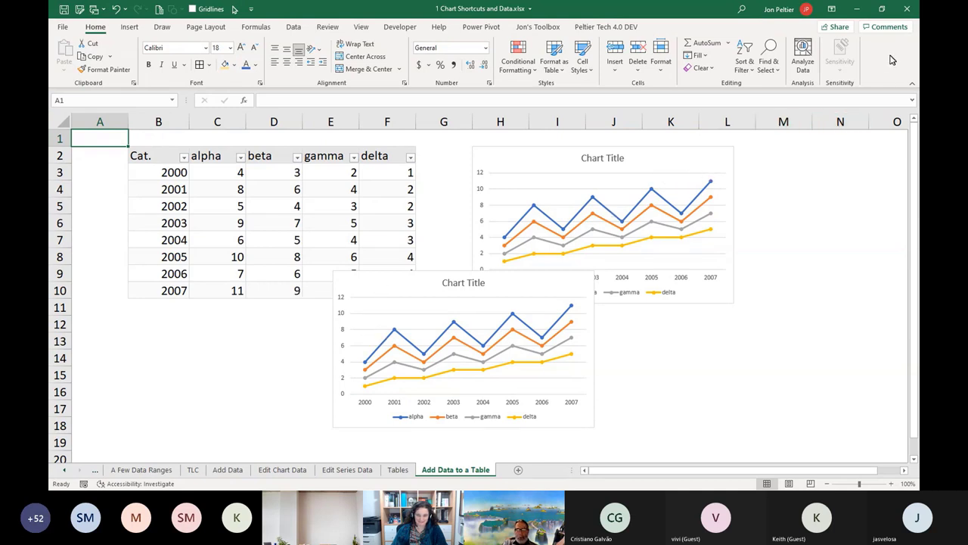
# Step: Close the workbook without saving its changes, and go to the Synchronize Charts sheet of 2 Chart Tricks.xlsx
pyautogui.hotkey('ctrl', 'w')
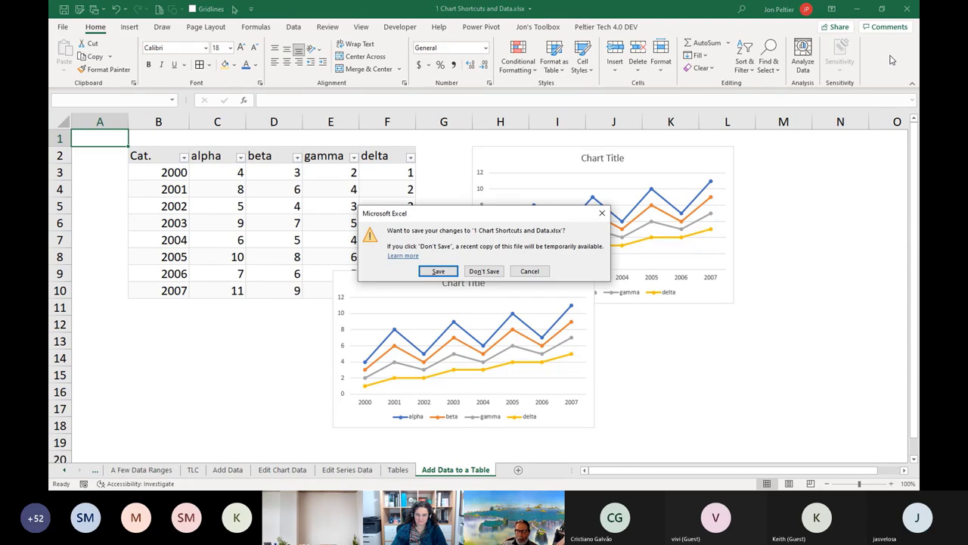
pyautogui.press('n')
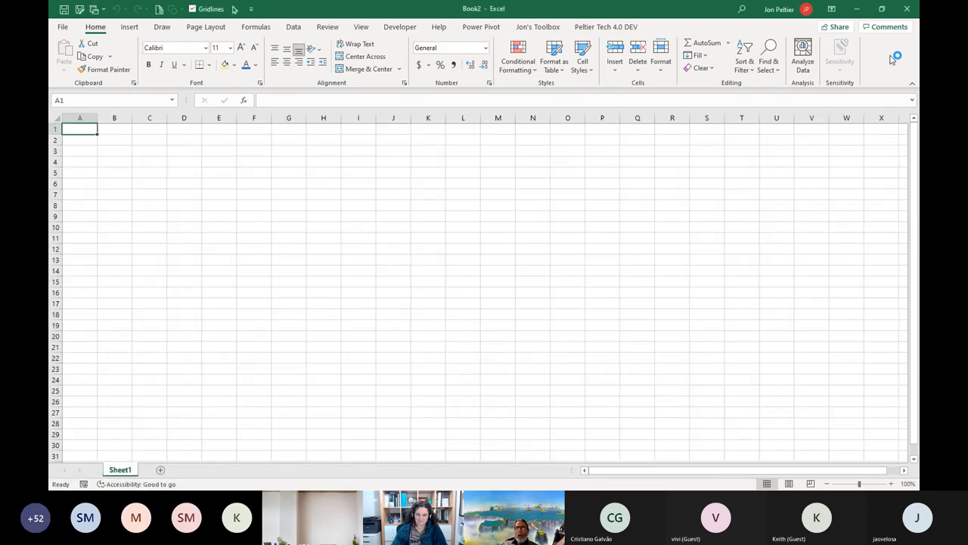
pyautogui.hotkey('alt', 'Tab')
pyautogui.hotkey('alt', 'Tab')
pyautogui.press('Escape')
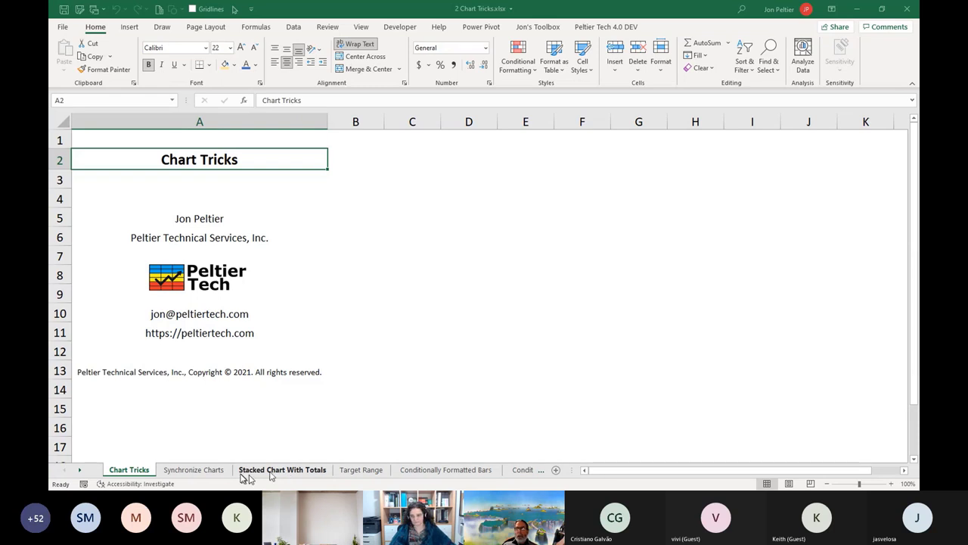
pyautogui.click(194, 470)
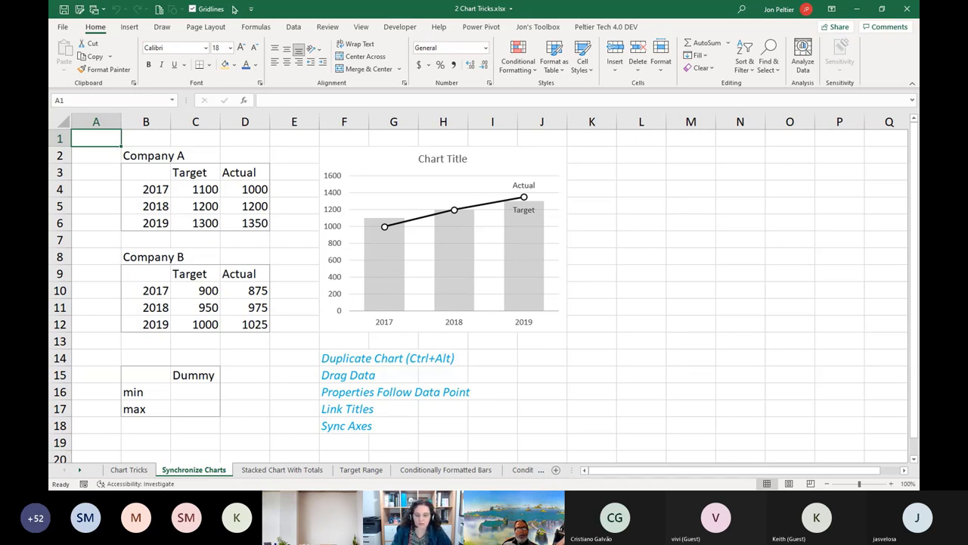
pyautogui.click(234, 8)
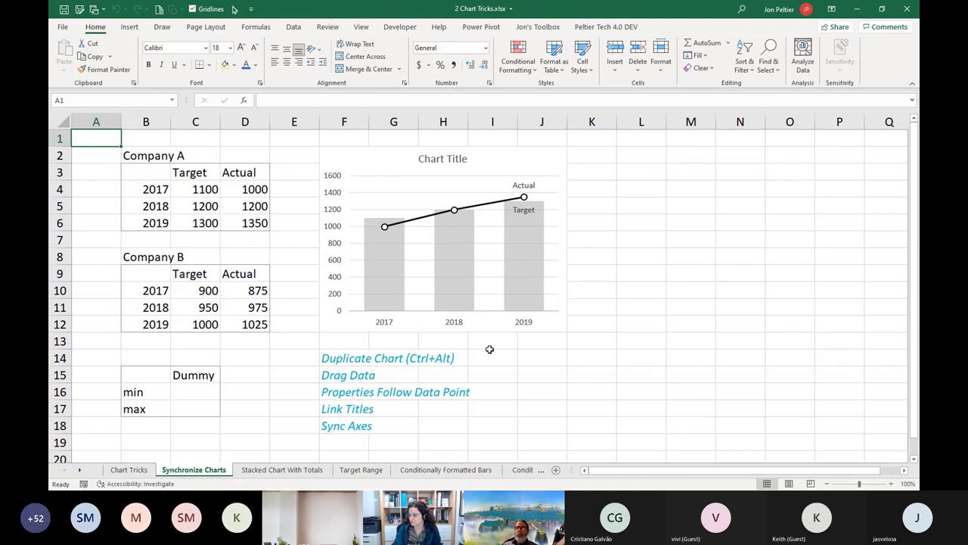
# Step: Link the title of the Target and Actual chart to the Company A label in cell B2
pyautogui.click(363, 156)
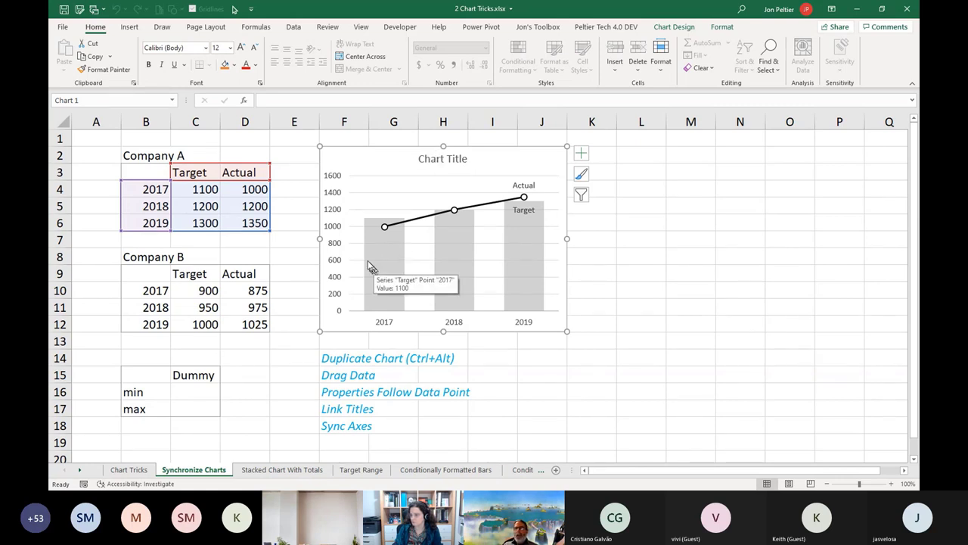
pyautogui.click(418, 162)
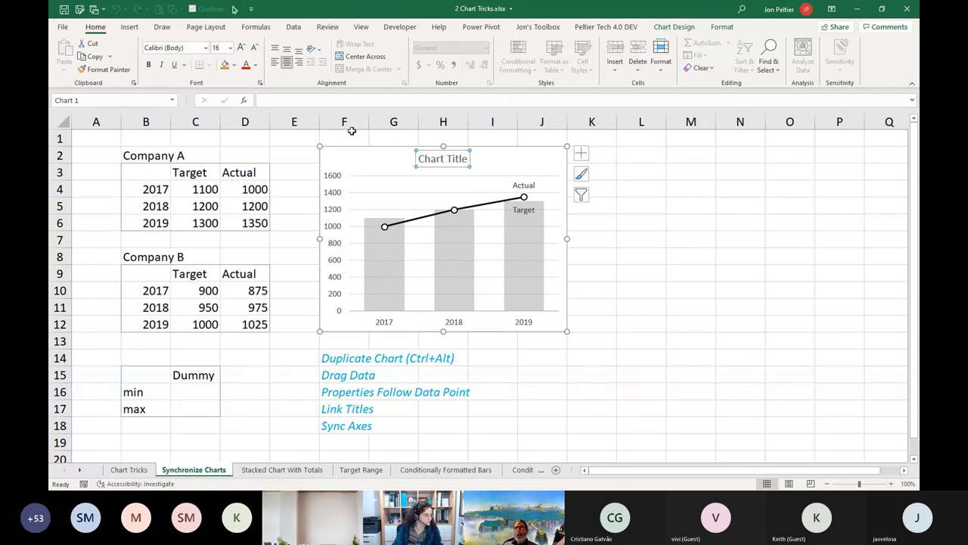
pyautogui.write('=')
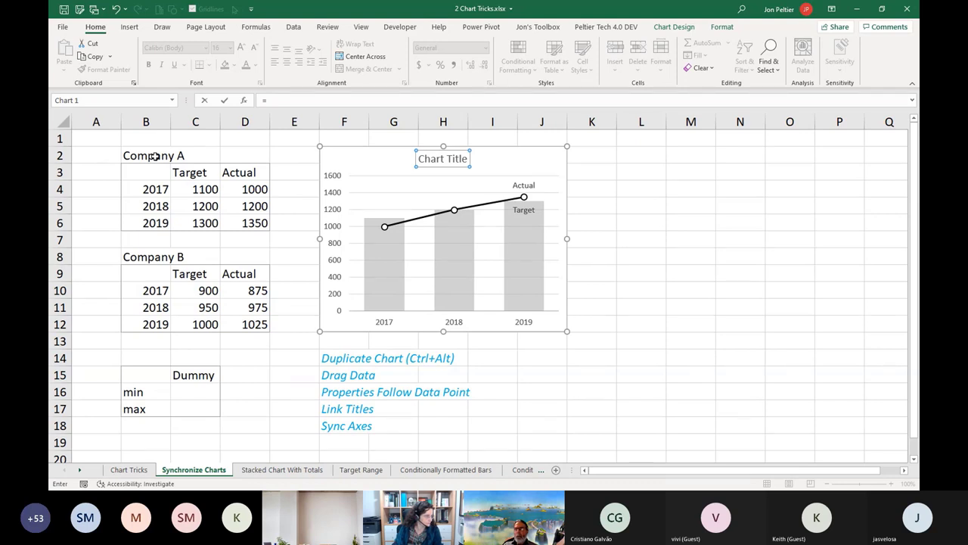
pyautogui.click(154, 156)
pyautogui.press('Return')
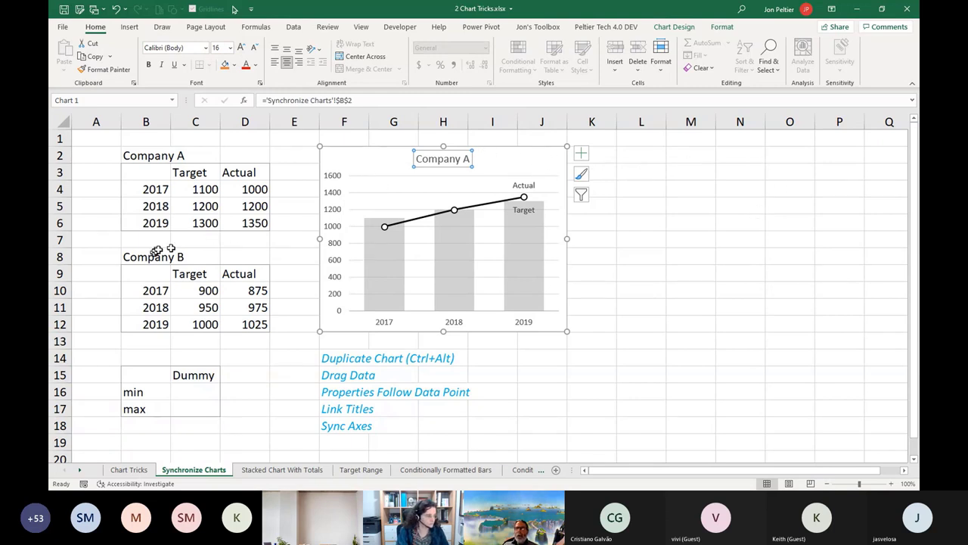
# Step: Duplicate the Company A chart directly beside the original, and delete the copy
pyautogui.click(360, 156)
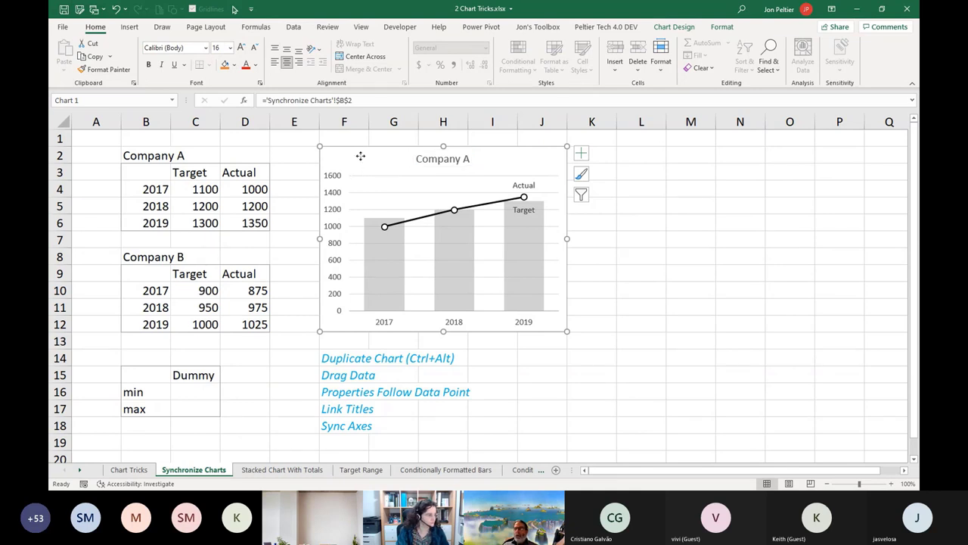
pyautogui.moveTo(361, 156); pyautogui.dragTo(595, 163)
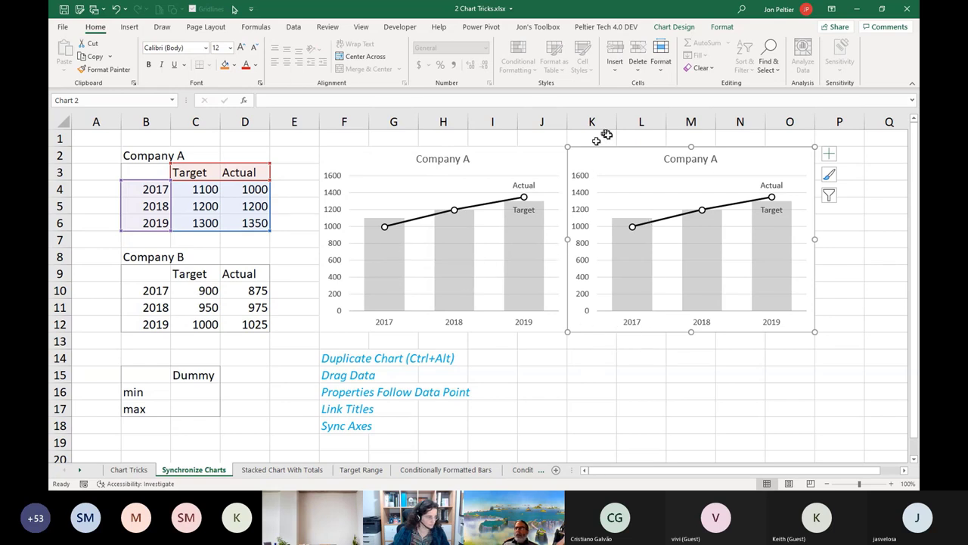
pyautogui.press('Delete')
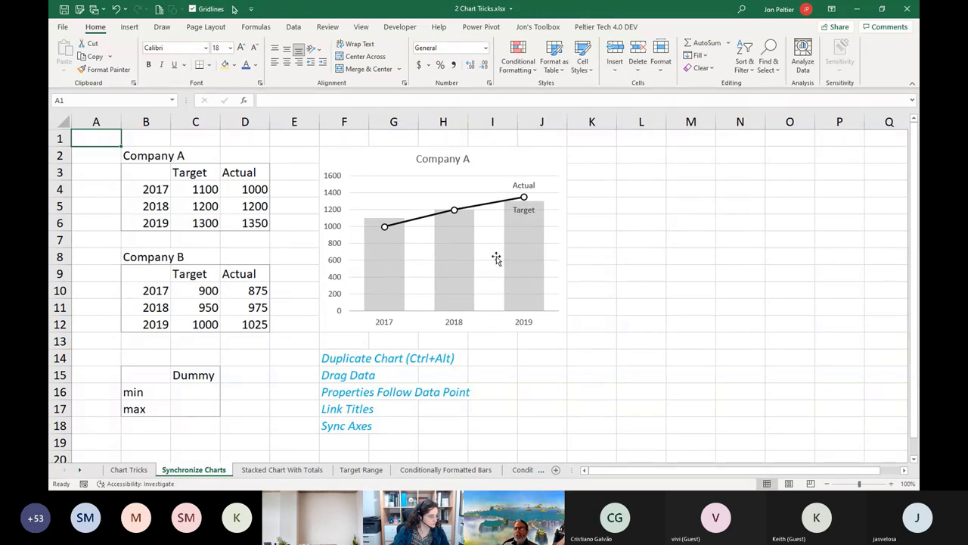
# Step: Duplicate the Company A chart directly beside the original, aligned with it at column K
pyautogui.click(461, 253)
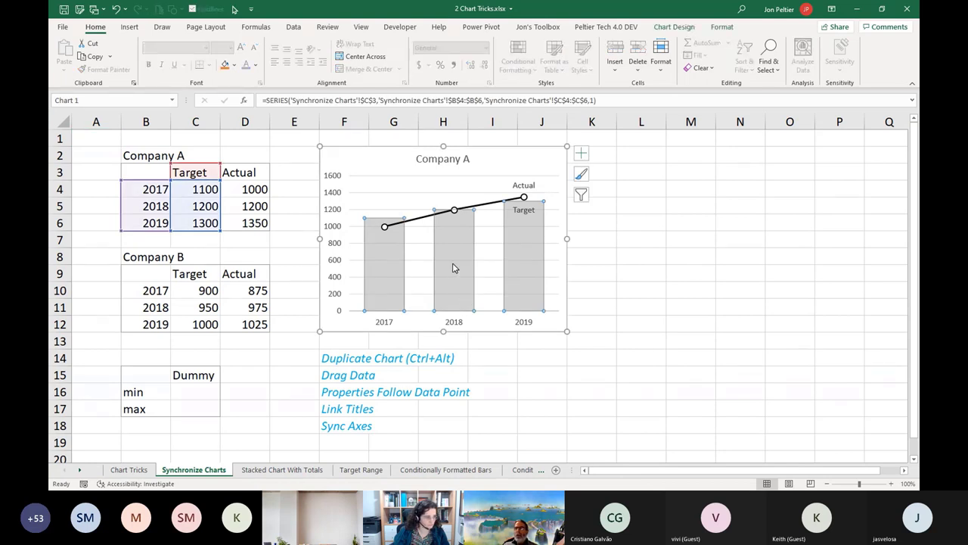
pyautogui.moveTo(452, 264)
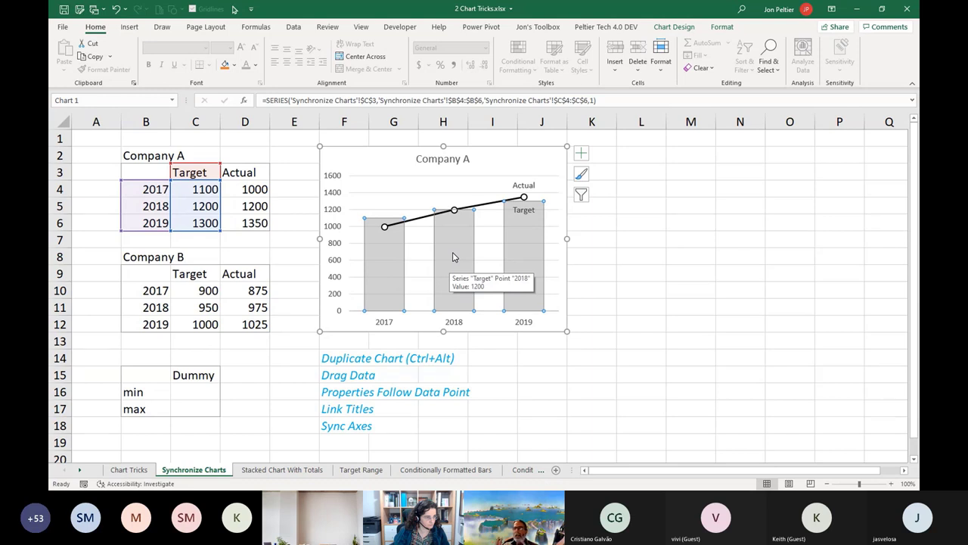
pyautogui.click(393, 157)
pyautogui.moveTo(392, 157); pyautogui.dragTo(655, 162)
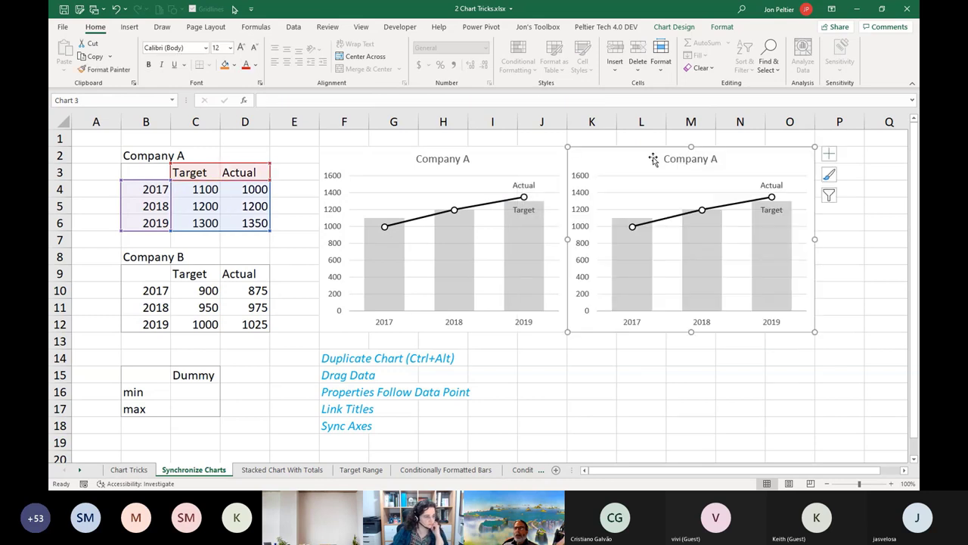
pyautogui.click(604, 368)
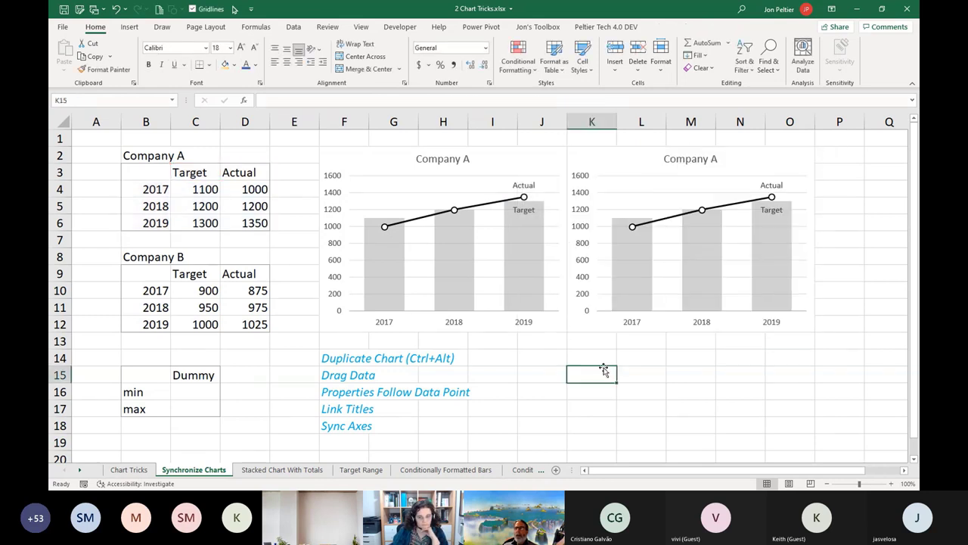
# Step: Link the duplicate chart's title to the Company B label in cell B8
pyautogui.click(677, 161)
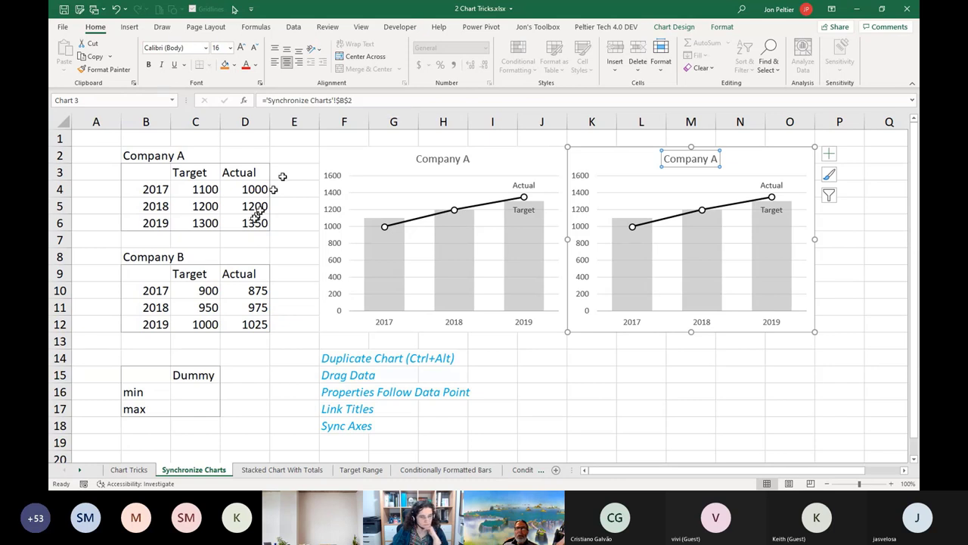
pyautogui.click(363, 99)
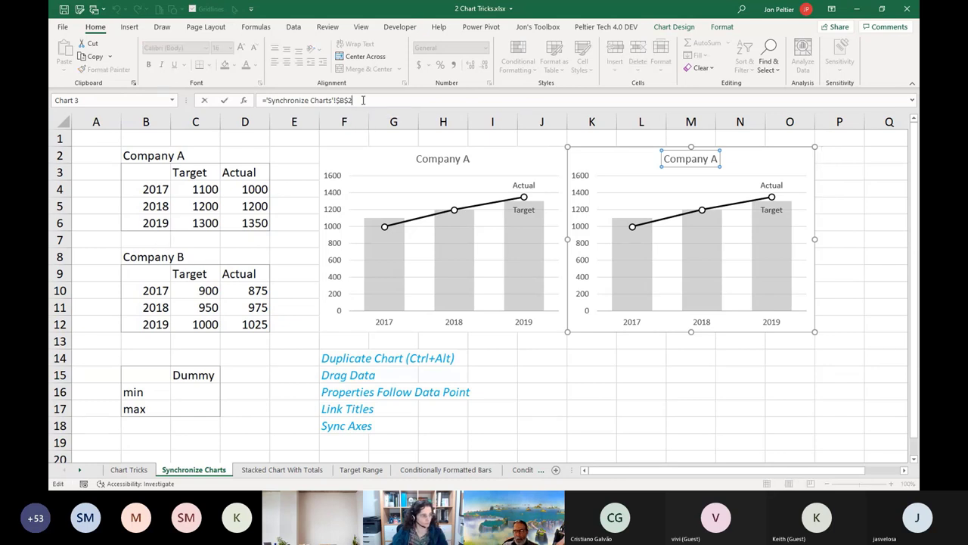
pyautogui.press('BackSpace')
pyautogui.write('8')
pyautogui.press('Return')
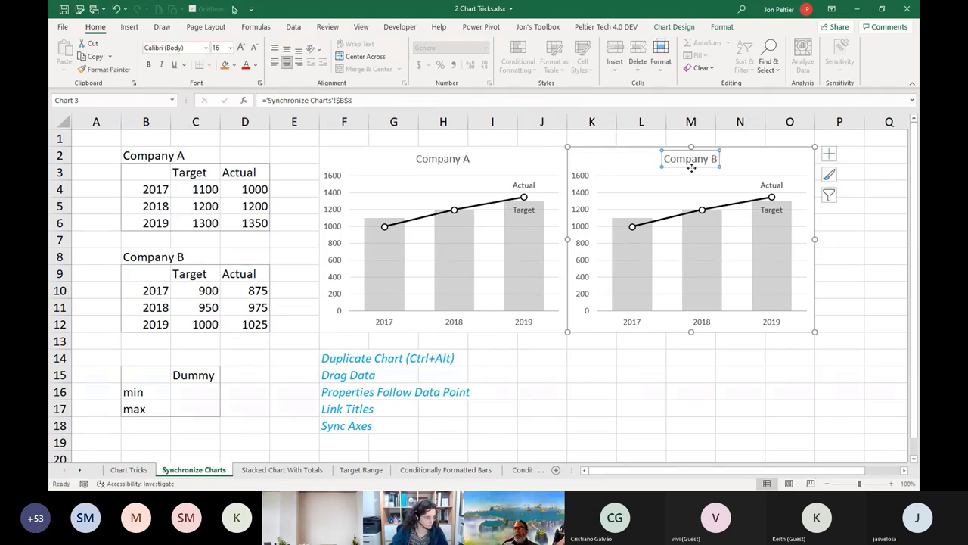
# Step: Try to shift the Company B chart's source years and values down to B10:D12, and undo the shift
pyautogui.click(636, 252)
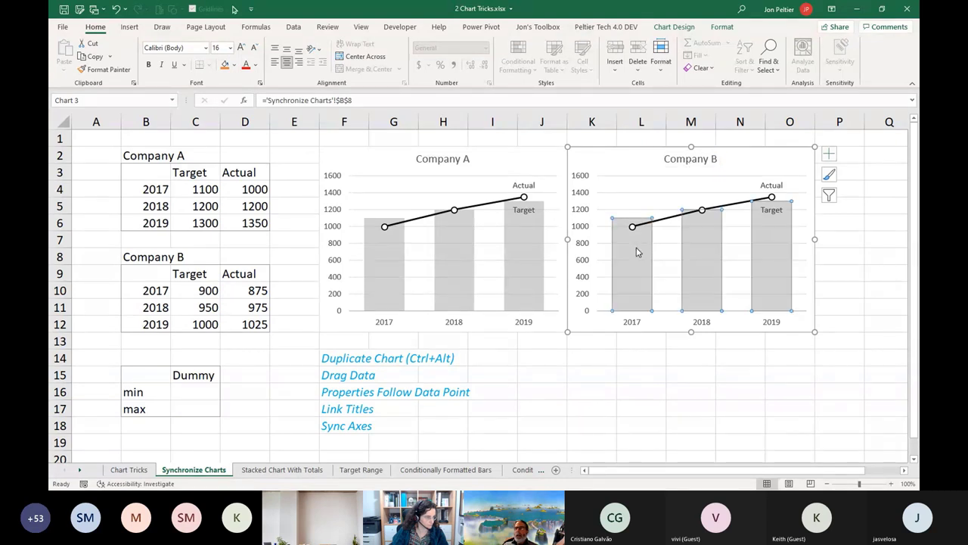
pyautogui.click(671, 219)
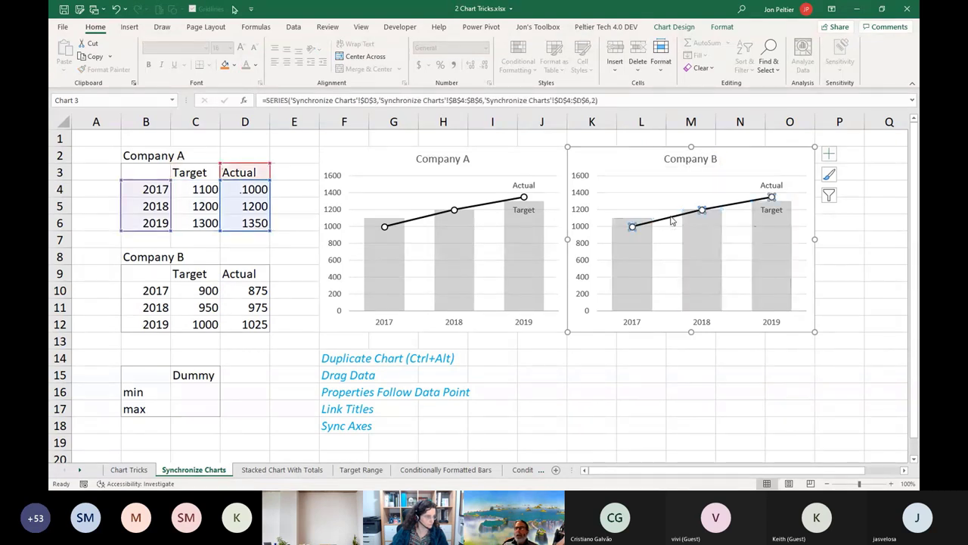
pyautogui.click(609, 175)
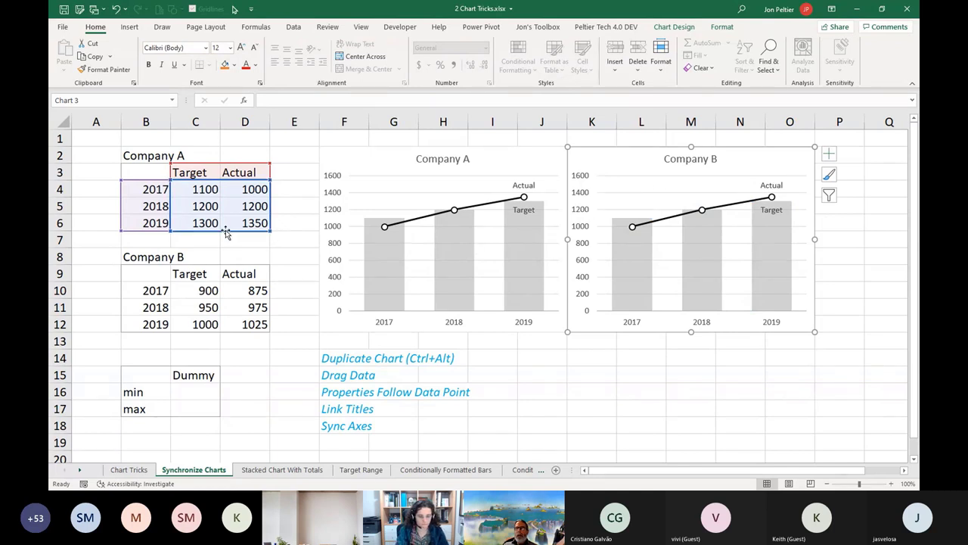
pyautogui.moveTo(226, 233); pyautogui.dragTo(228, 320)
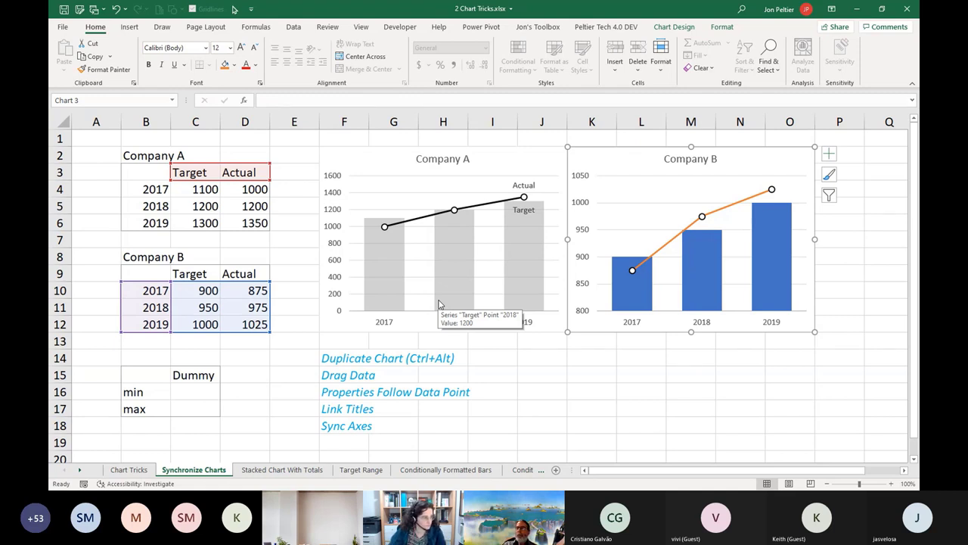
pyautogui.hotkey('ctrl', 'z')
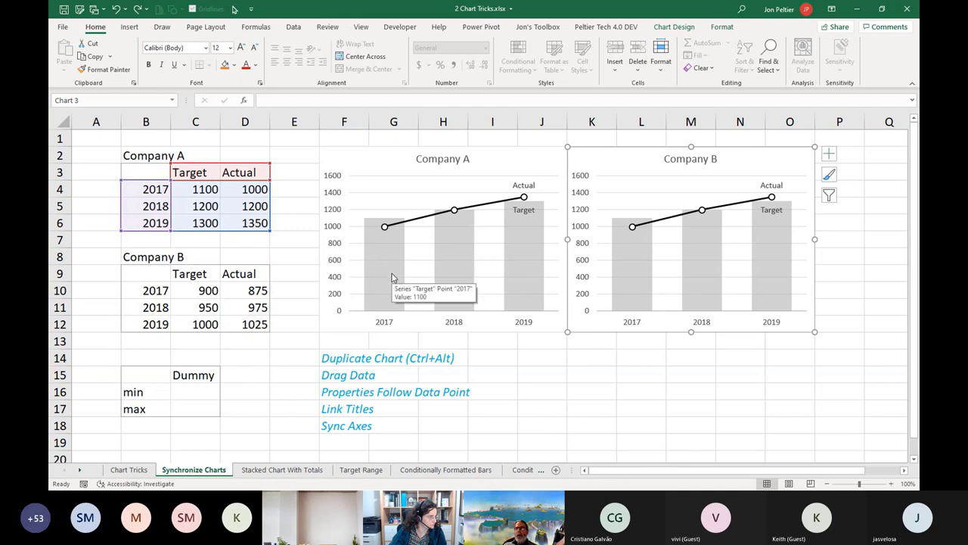
# Step: Examine the Company A source values in C4:D6 and the Company B Actual values in D10:D12 against the chart series
pyautogui.moveTo(210, 190); pyautogui.dragTo(243, 219)
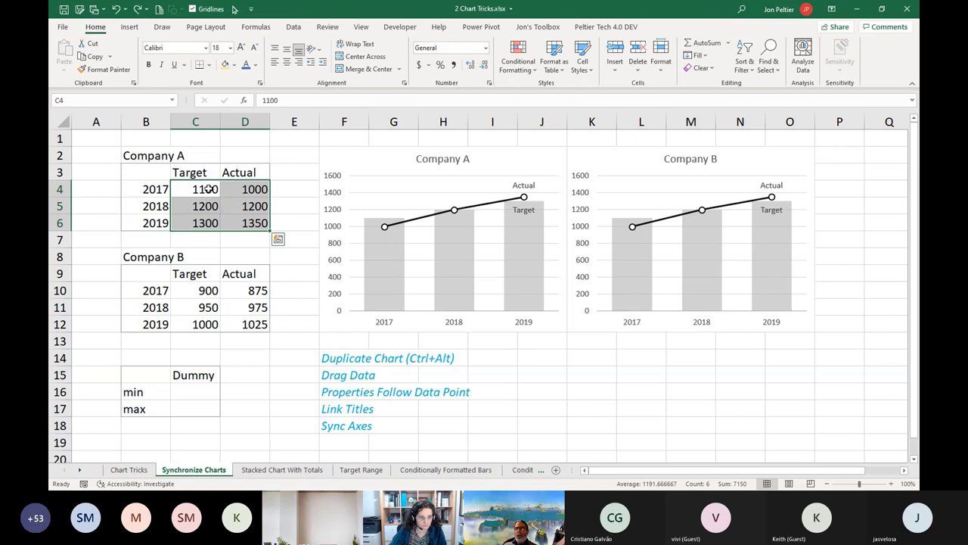
pyautogui.moveTo(206, 190); pyautogui.dragTo(207, 220)
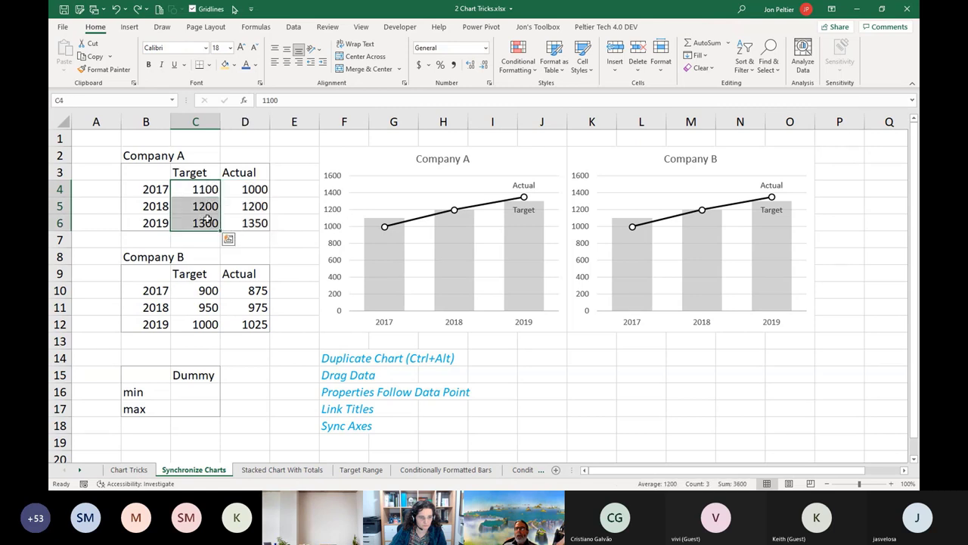
pyautogui.click(421, 221)
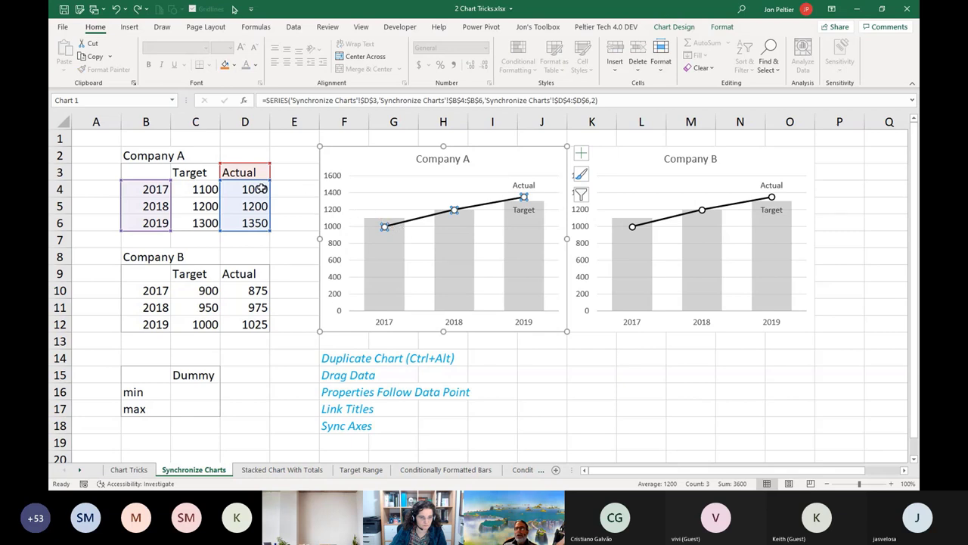
pyautogui.click(411, 252)
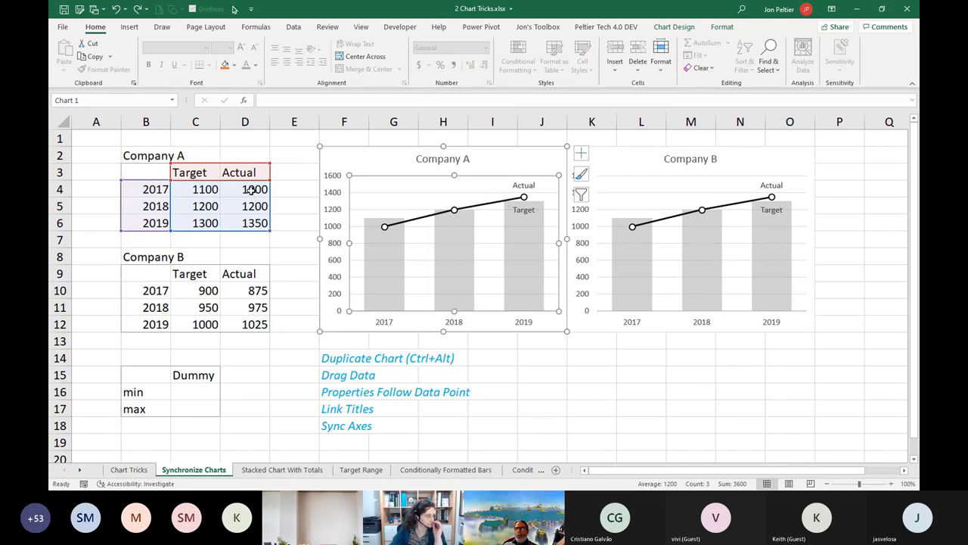
pyautogui.moveTo(252, 189); pyautogui.dragTo(257, 219)
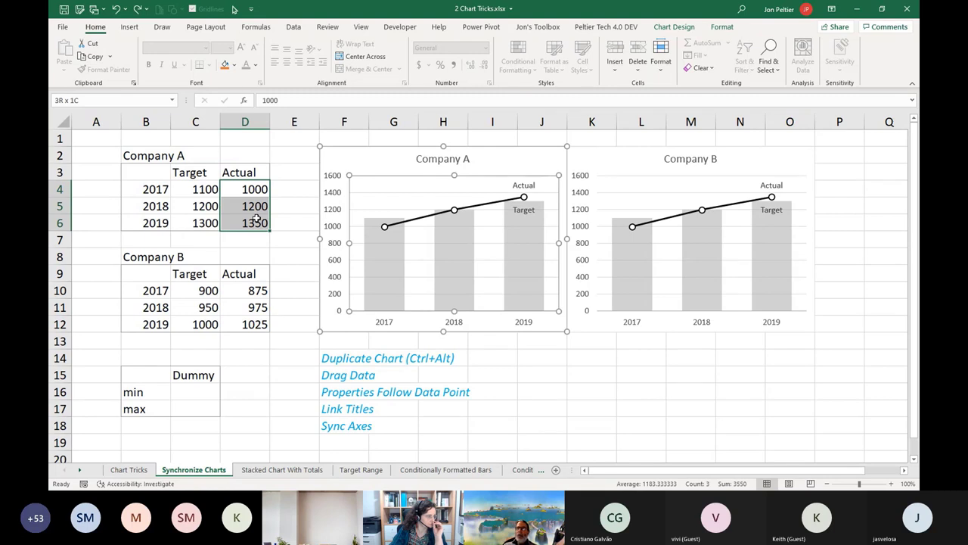
pyautogui.moveTo(250, 291); pyautogui.dragTo(244, 317)
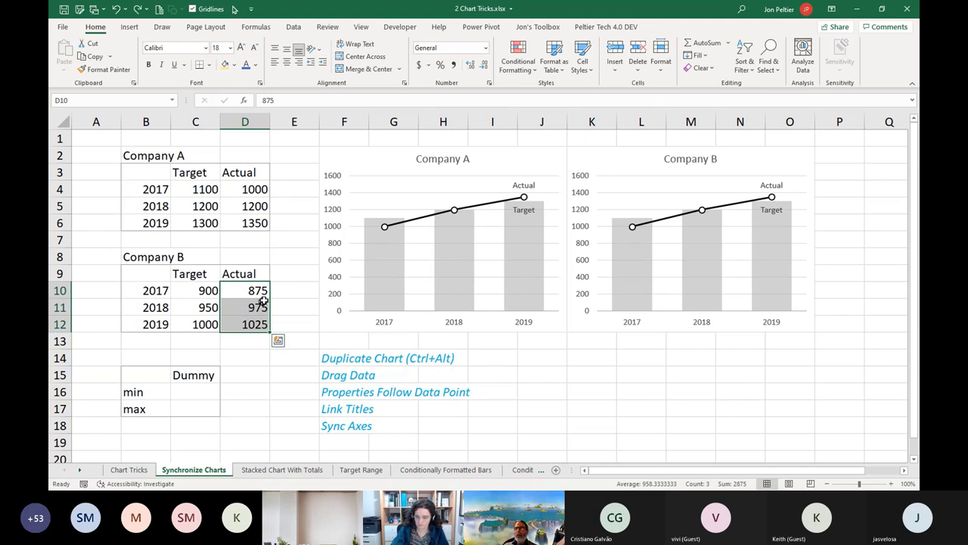
# Step: Turn off the advanced chart option "Properties follow chart data point for current workbook" for 2 Chart Tricks.xlsx
pyautogui.click(612, 162)
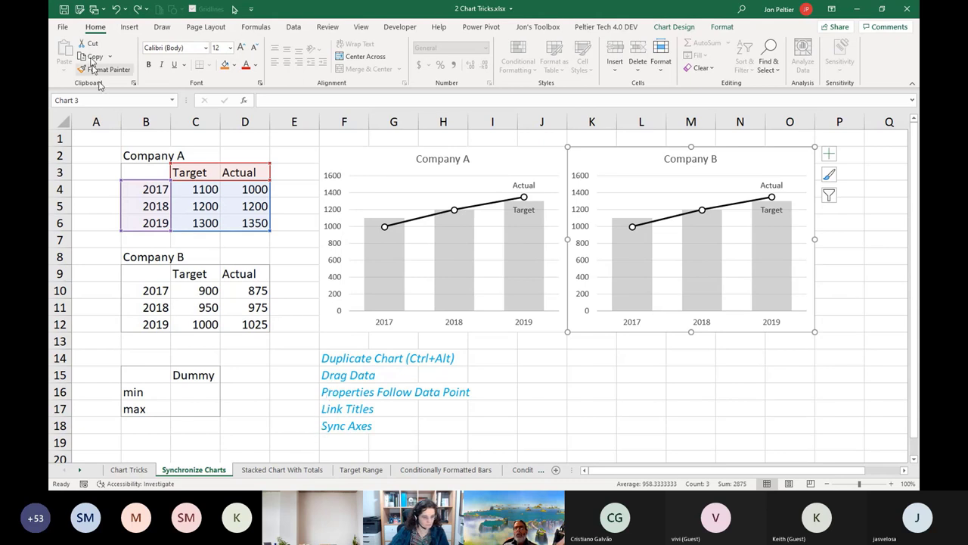
pyautogui.click(64, 28)
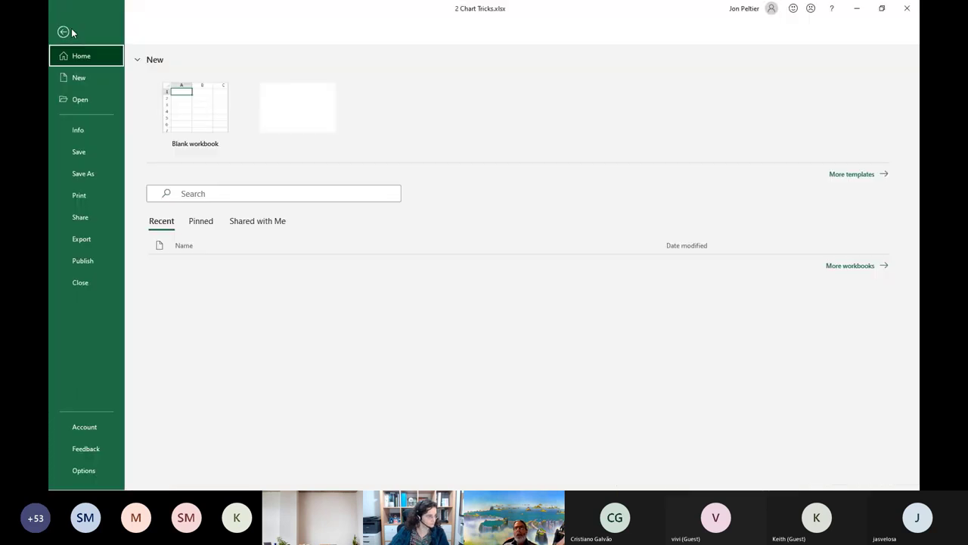
pyautogui.click(83, 469)
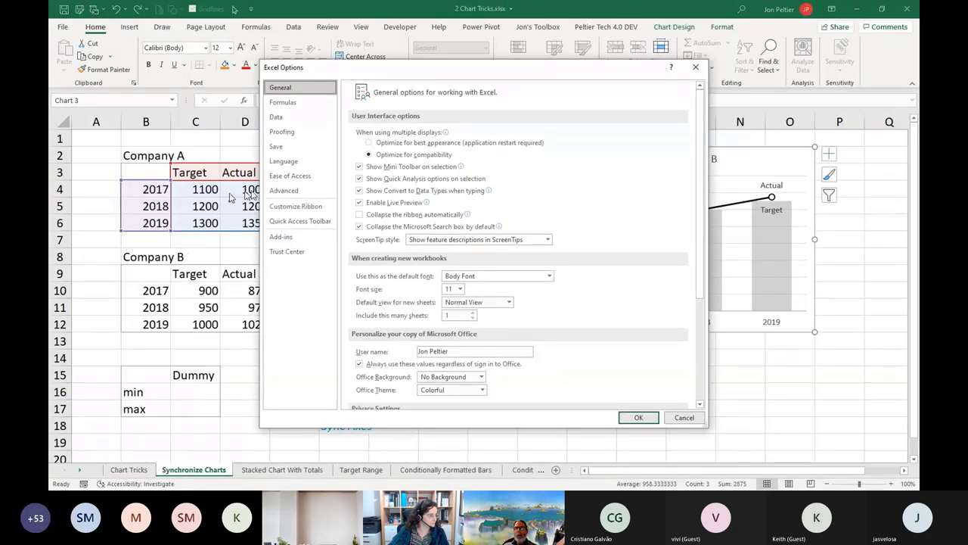
pyautogui.click(286, 190)
pyautogui.moveTo(698, 146); pyautogui.dragTo(704, 231)
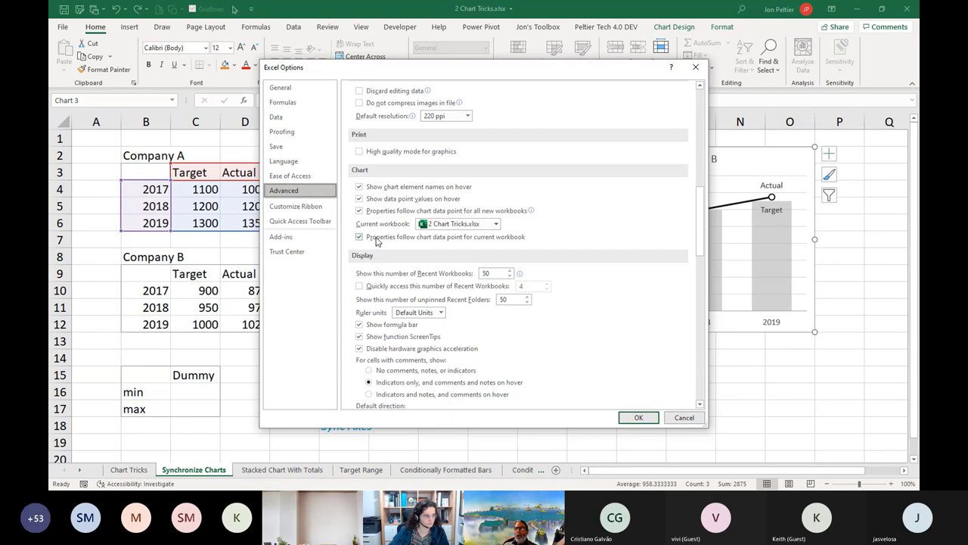
pyautogui.click(377, 239)
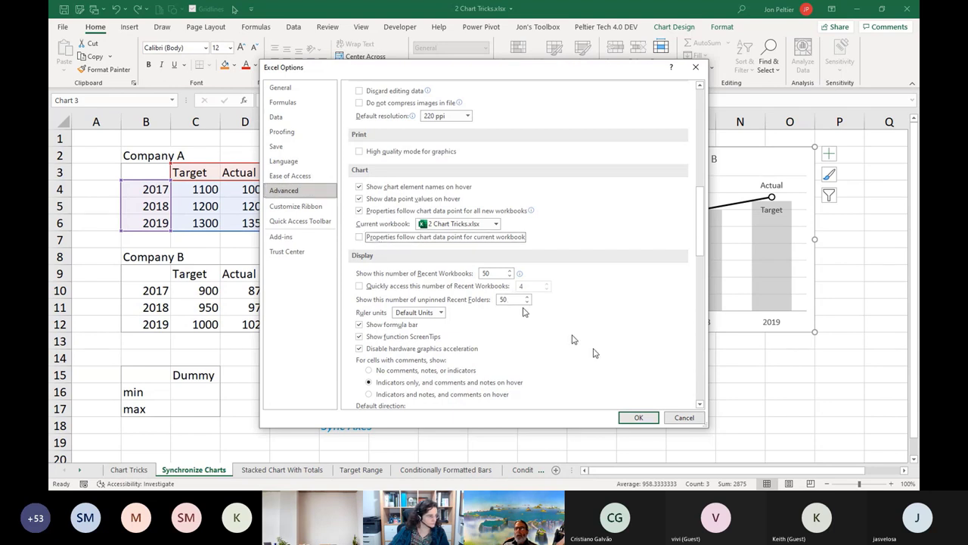
pyautogui.click(636, 420)
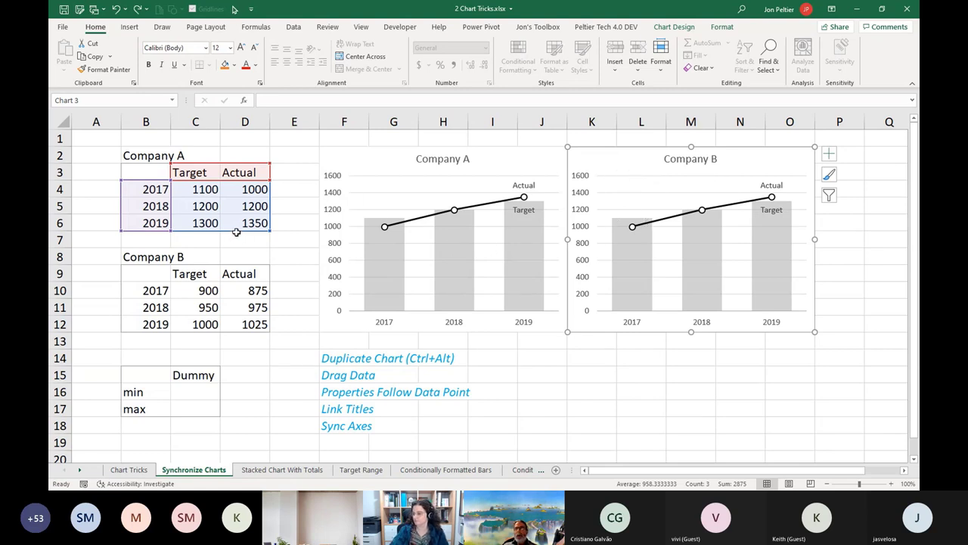
# Step: Shift the Company B chart's source years and values down to B10:D12, and deselect the chart
pyautogui.moveTo(238, 238); pyautogui.dragTo(249, 325)
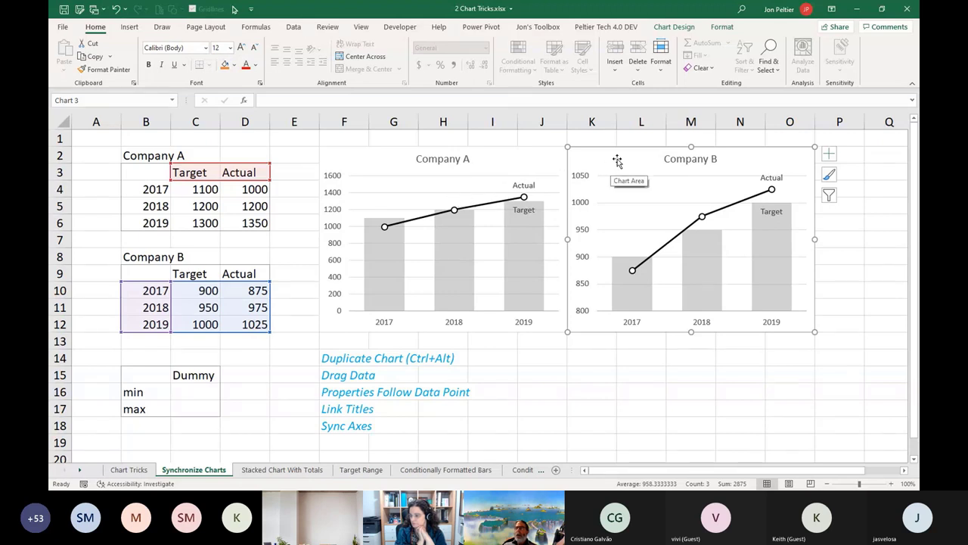
pyautogui.click(607, 27)
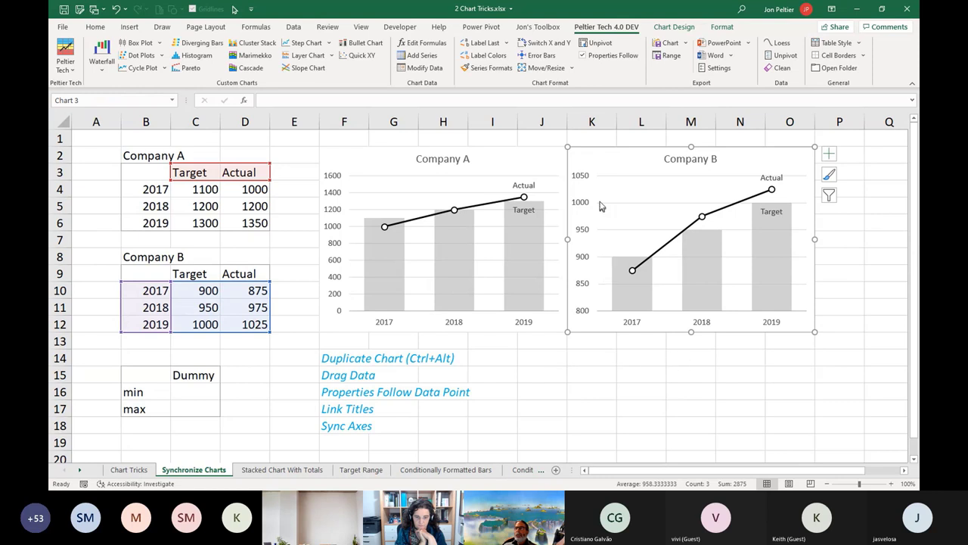
pyautogui.click(599, 342)
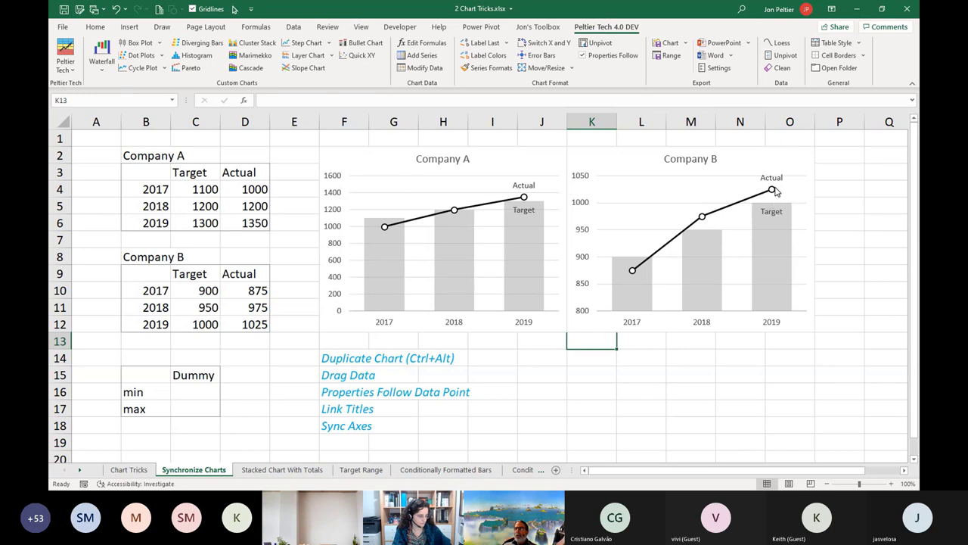
# Step: Compare the Actual points in both charts and examine the vertical axis bounds of the Company B chart
pyautogui.moveTo(773, 192)
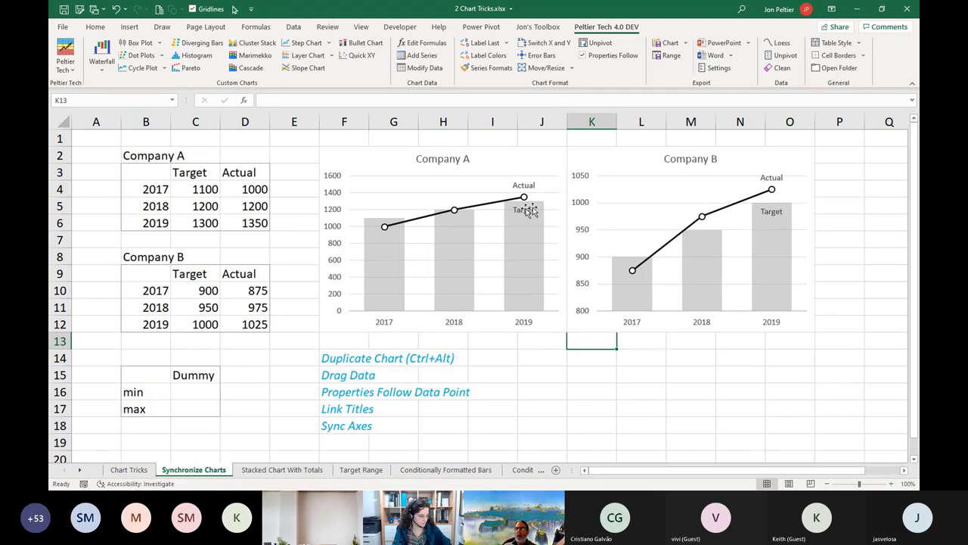
pyautogui.moveTo(524, 201)
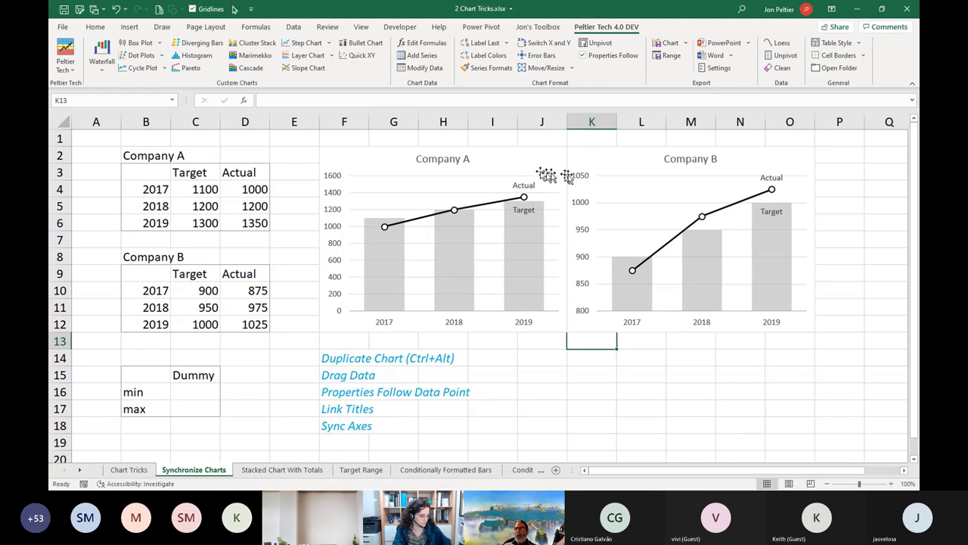
pyautogui.click(584, 316)
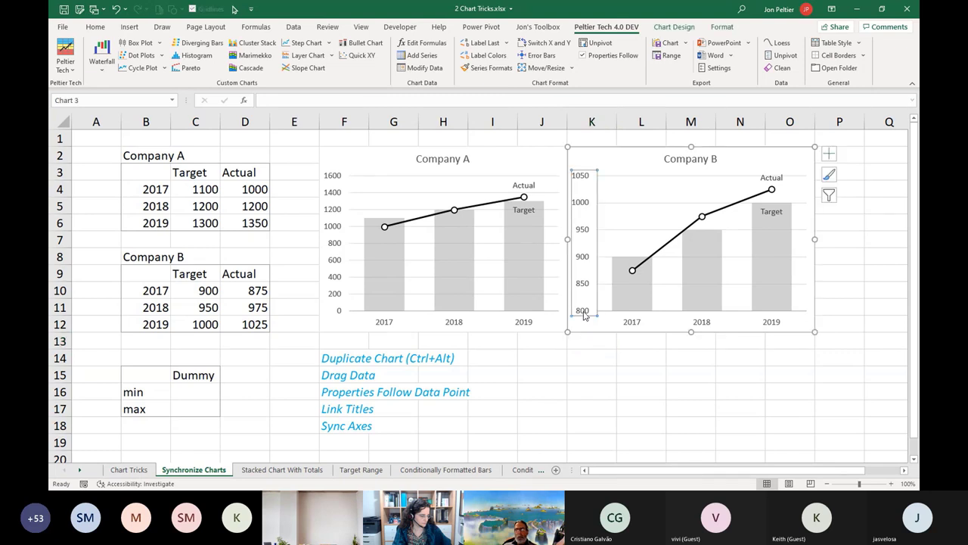
pyautogui.doubleClick(584, 316)
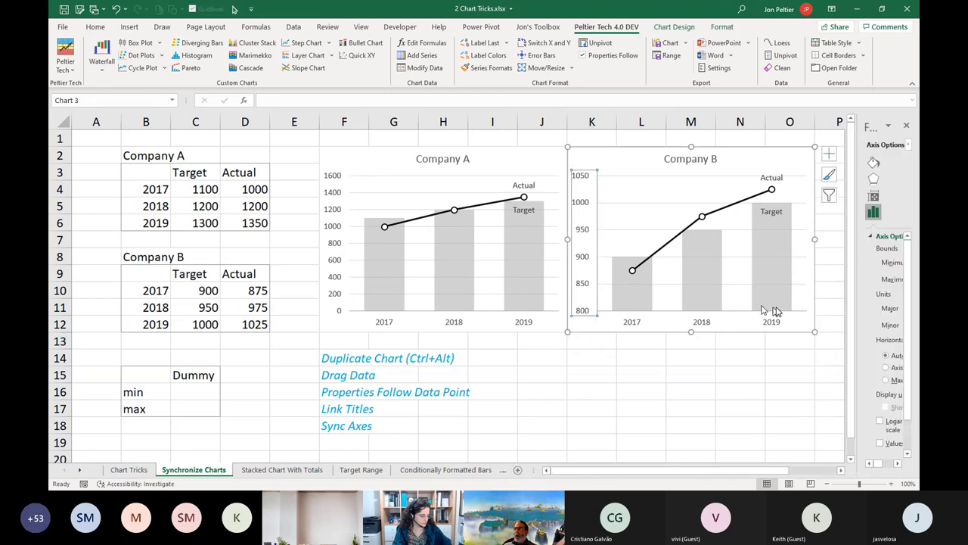
pyautogui.moveTo(857, 275); pyautogui.dragTo(753, 278)
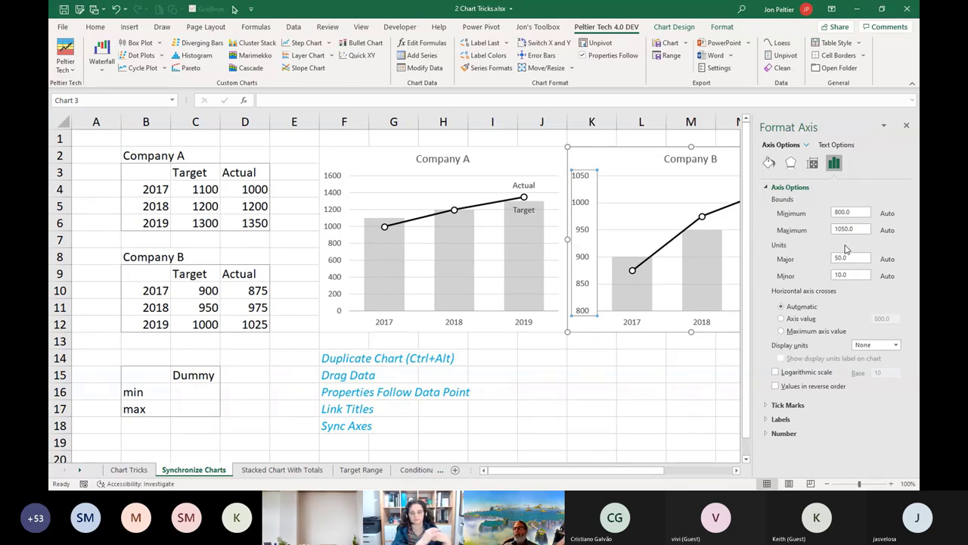
pyautogui.click(908, 124)
pyautogui.click(730, 368)
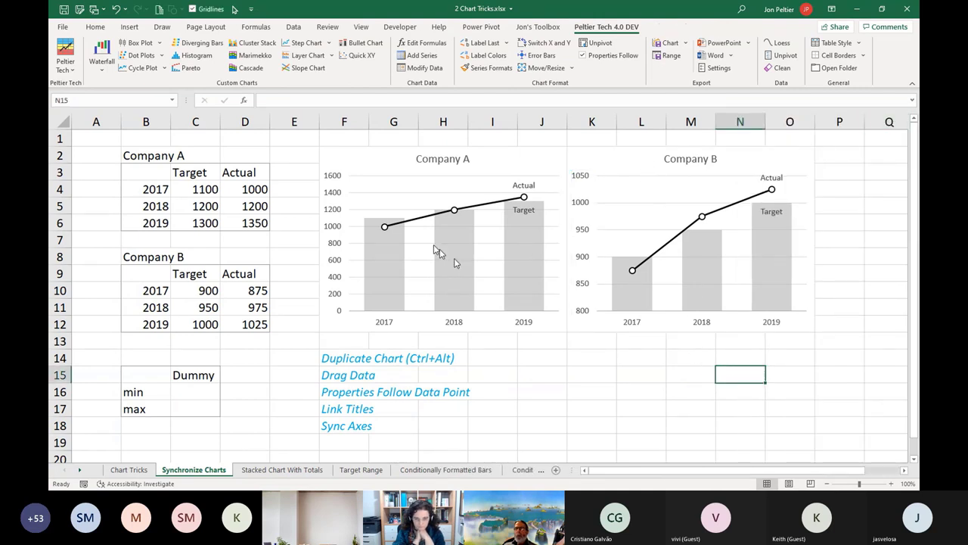
pyautogui.moveTo(384, 227)
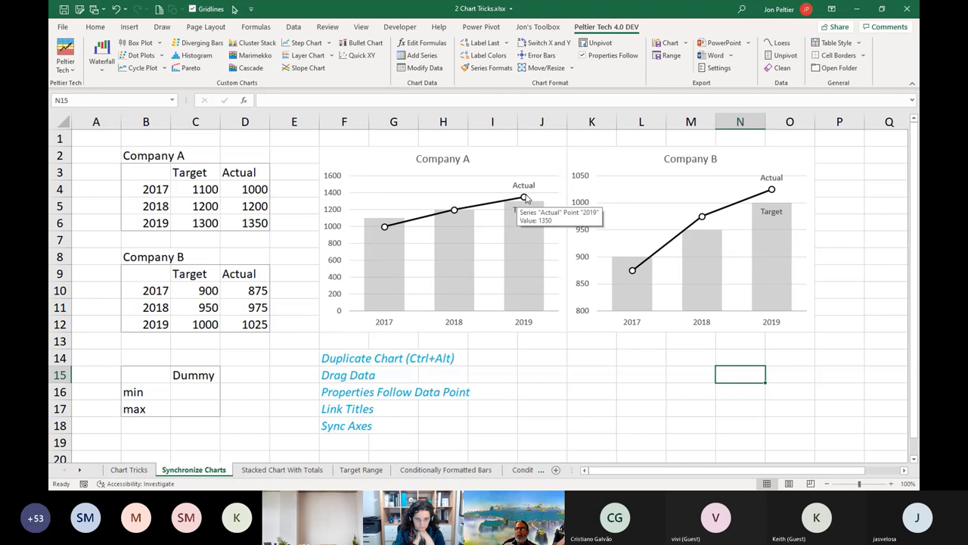
pyautogui.click(636, 196)
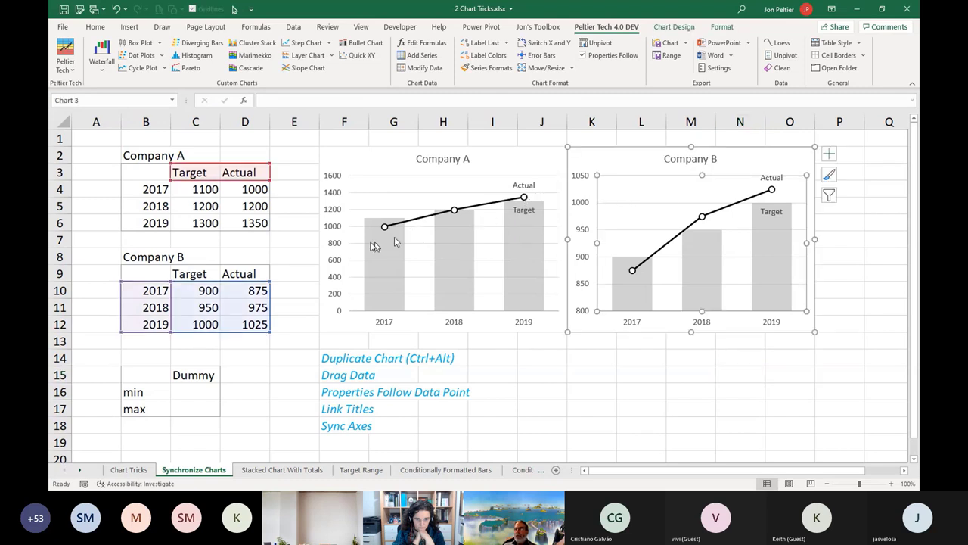
# Step: Enter =MAX(C4:D6,C10:D12) in C17 as the Dummy series maximum across both companies' values
pyautogui.click(606, 159)
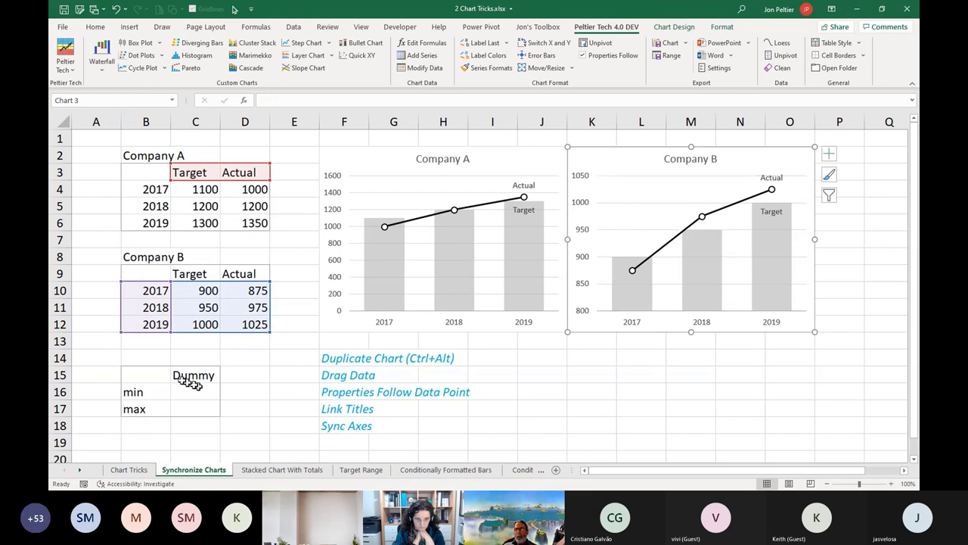
pyautogui.moveTo(151, 376); pyautogui.dragTo(206, 401)
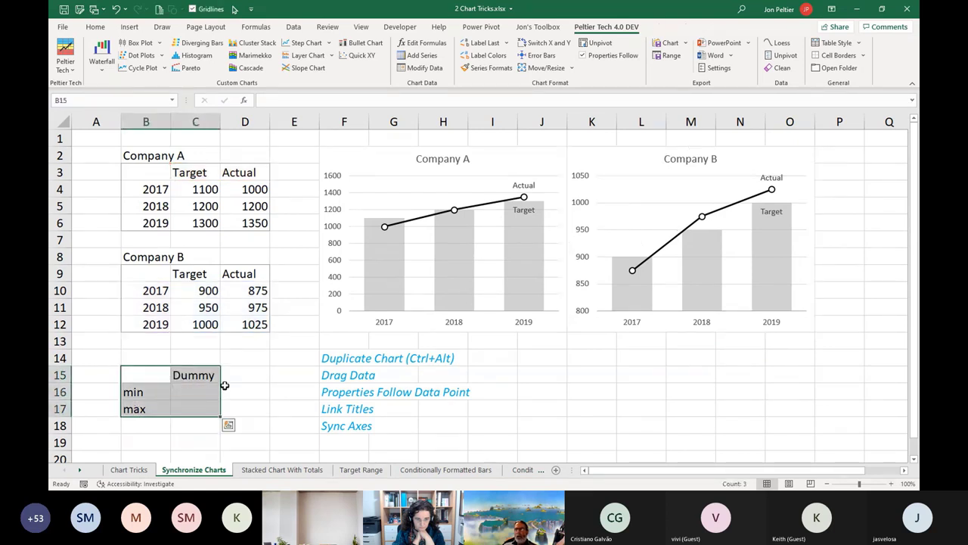
pyautogui.click(194, 387)
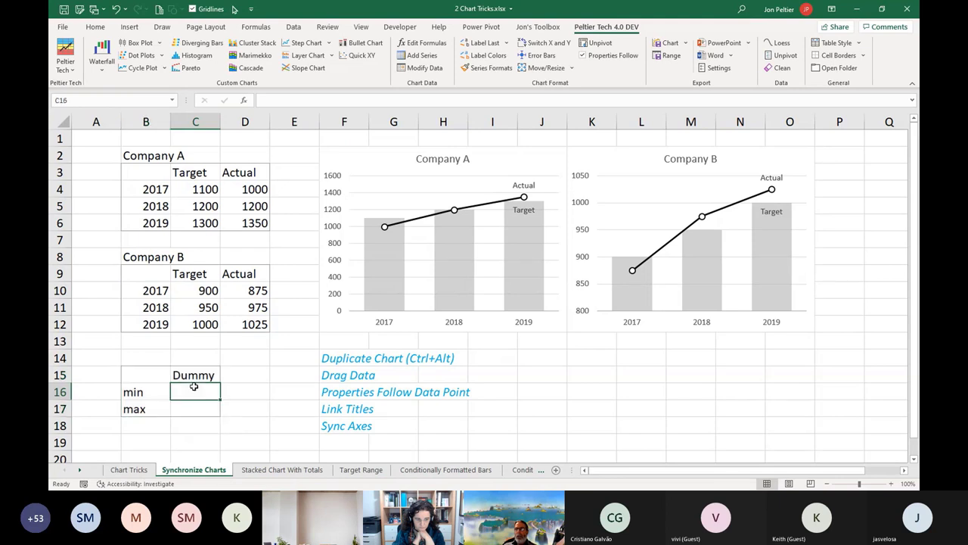
pyautogui.click(189, 404)
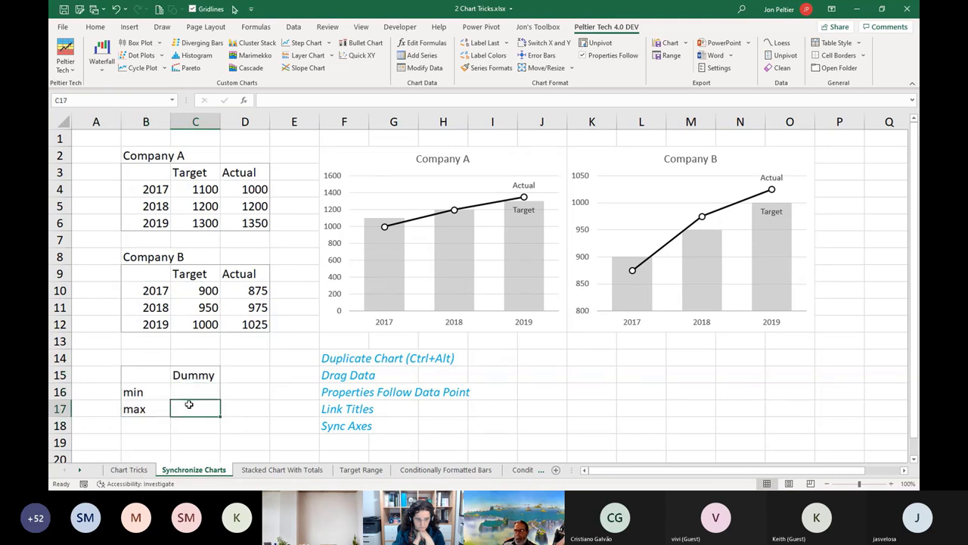
pyautogui.write('=ma')
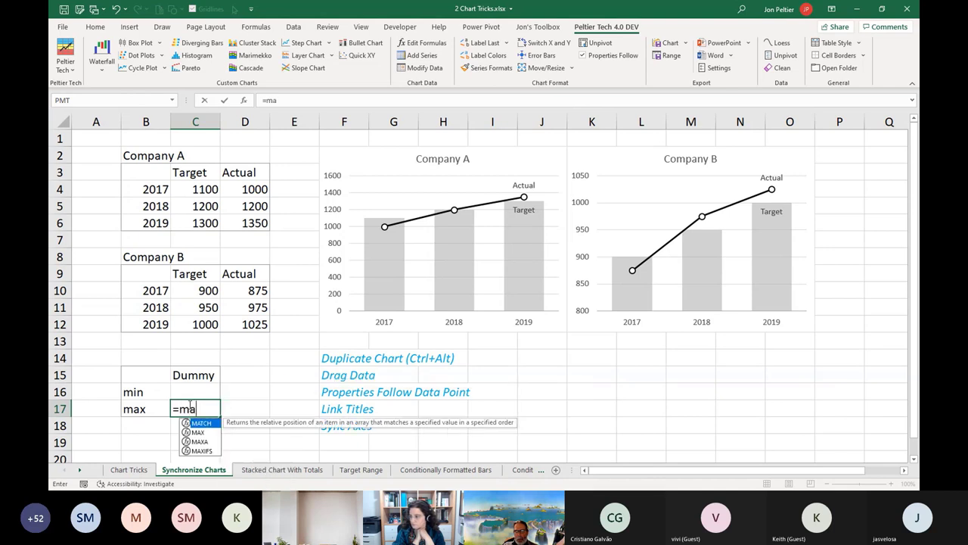
pyautogui.write('x(')
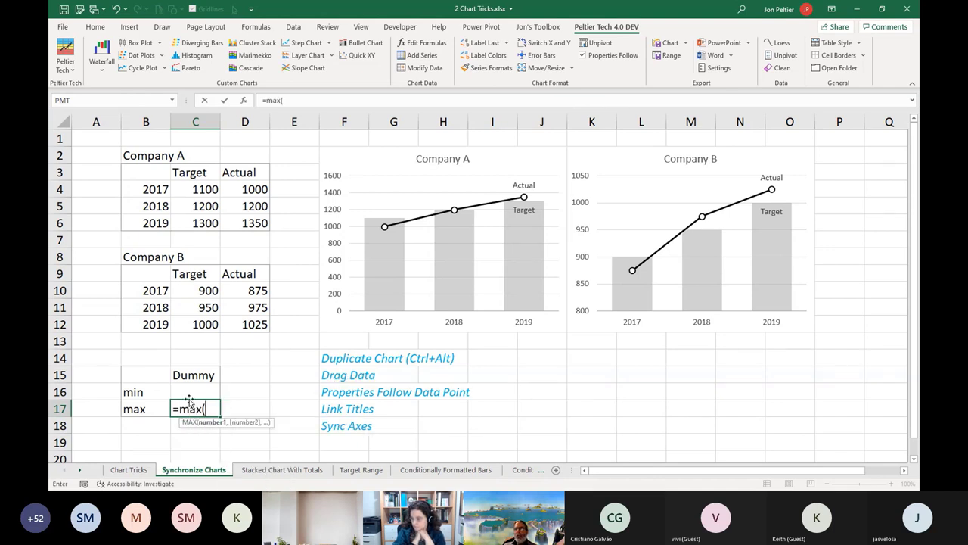
pyautogui.moveTo(194, 189); pyautogui.dragTo(235, 218)
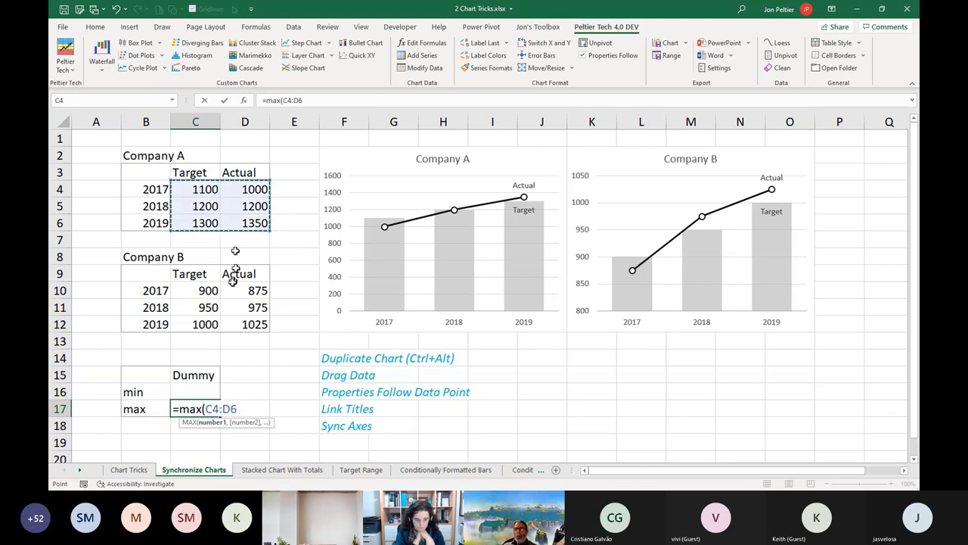
pyautogui.write(',')
pyautogui.moveTo(201, 296); pyautogui.dragTo(243, 318)
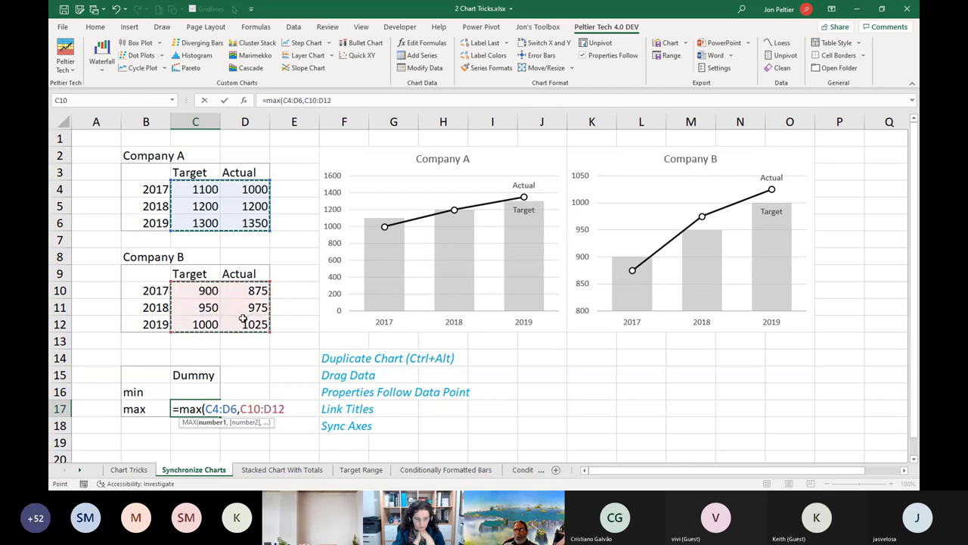
pyautogui.write(')')
pyautogui.hotkey('ctrl', 'Return')
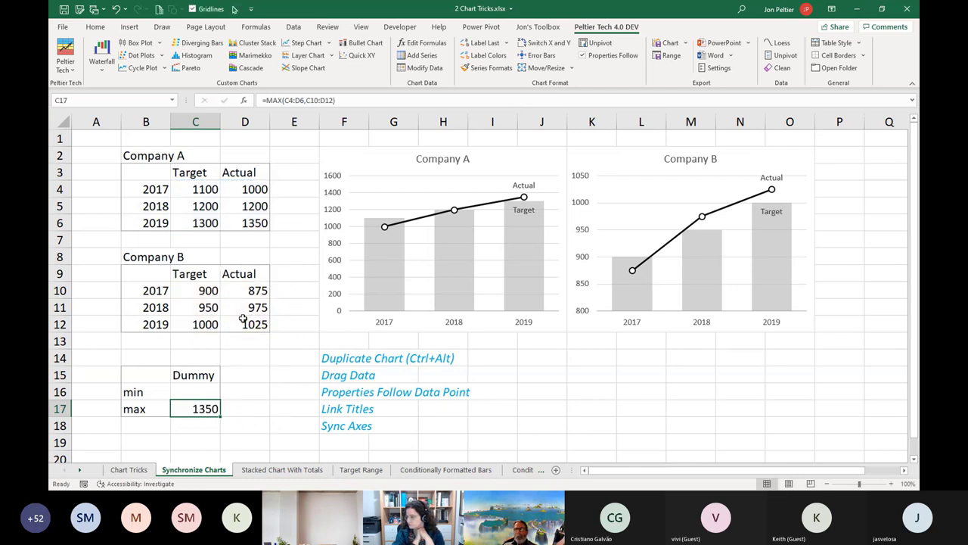
# Step: Set the Dummy series minimum in C16 to 0
pyautogui.click(198, 393)
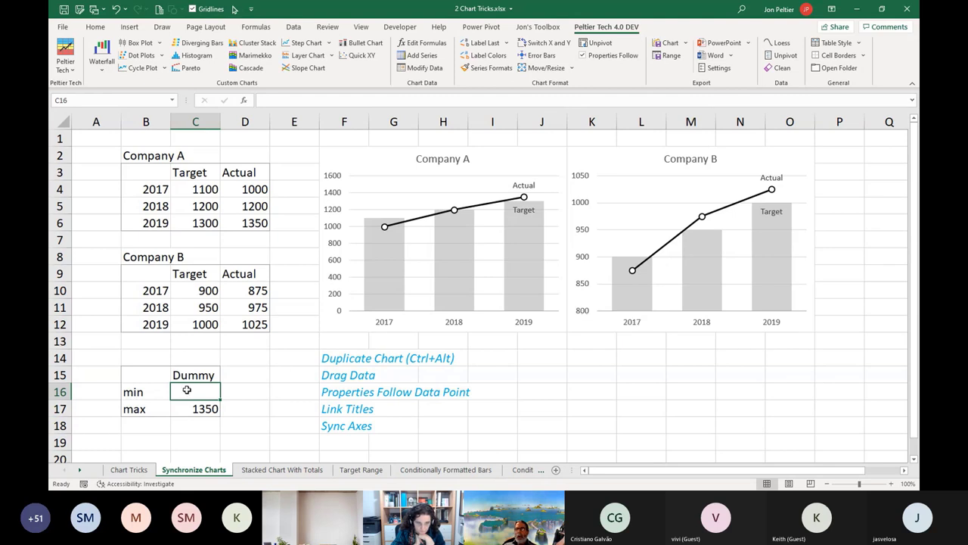
pyautogui.write('0')
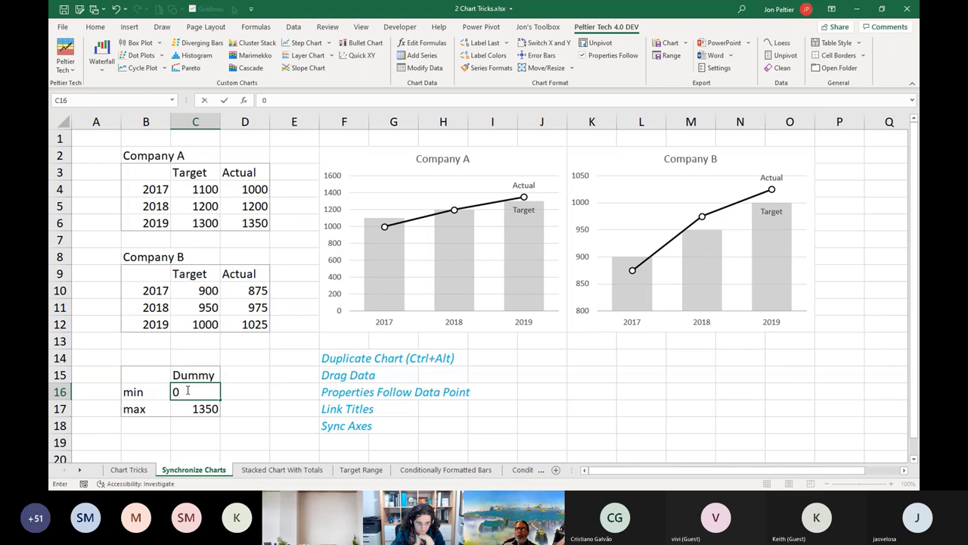
pyautogui.hotkey('ctrl', 'Return')
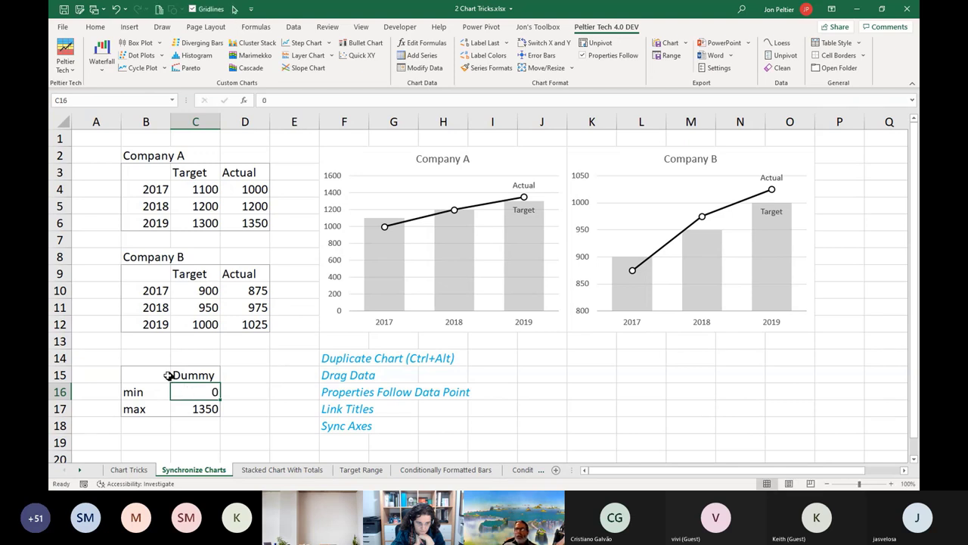
# Step: Copy B15:C17 and paste it specially into the Company A chart as a new series, with series names in the first row and categories in the first column
pyautogui.moveTo(144, 375); pyautogui.dragTo(207, 400)
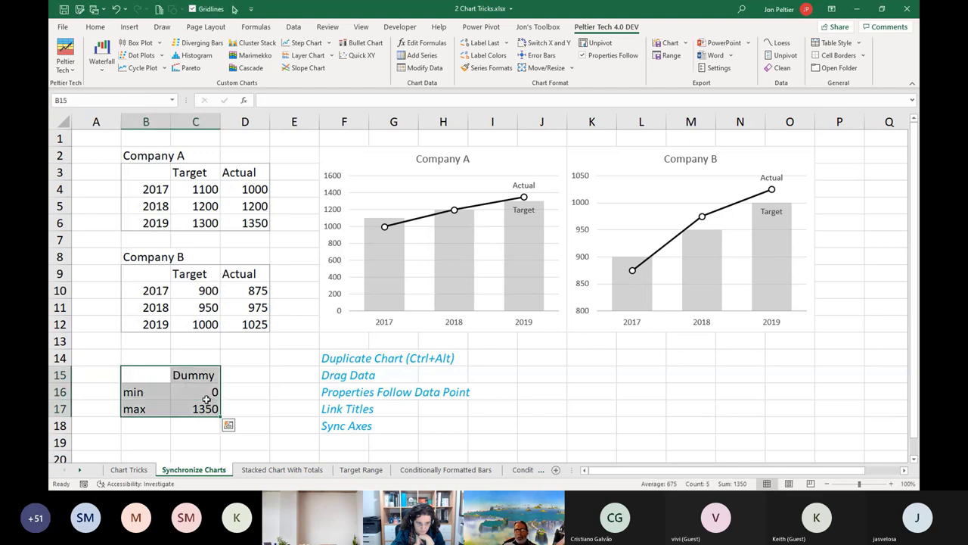
pyautogui.hotkey('ctrl', 'c')
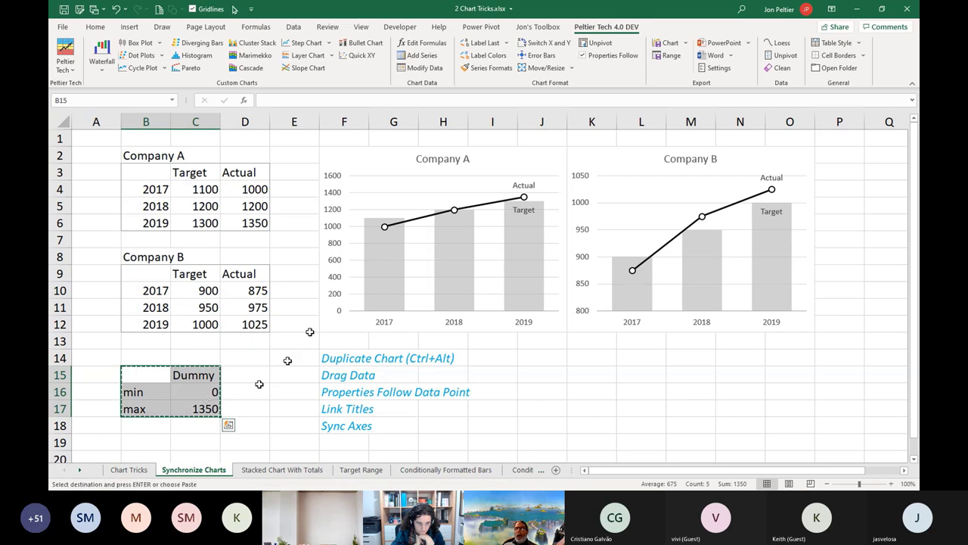
pyautogui.click(379, 166)
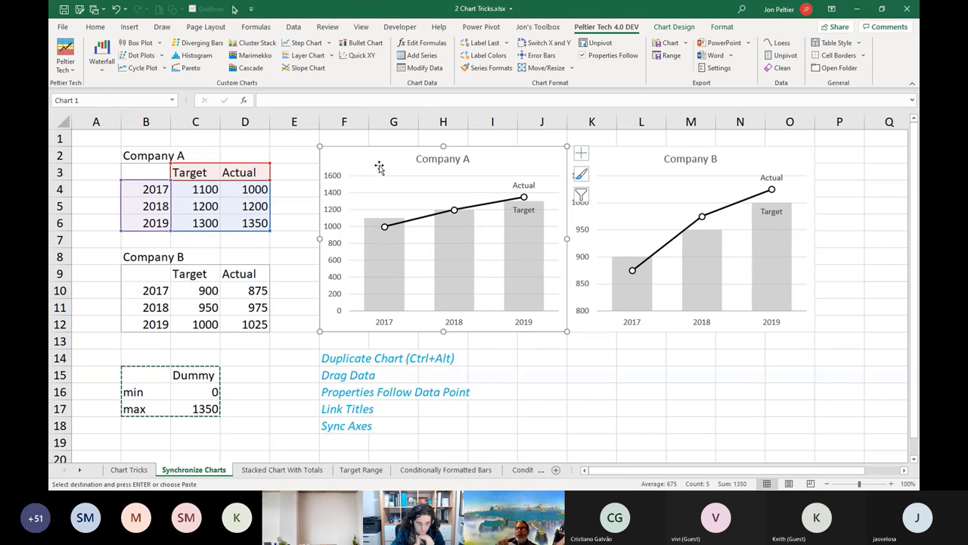
pyautogui.click(96, 27)
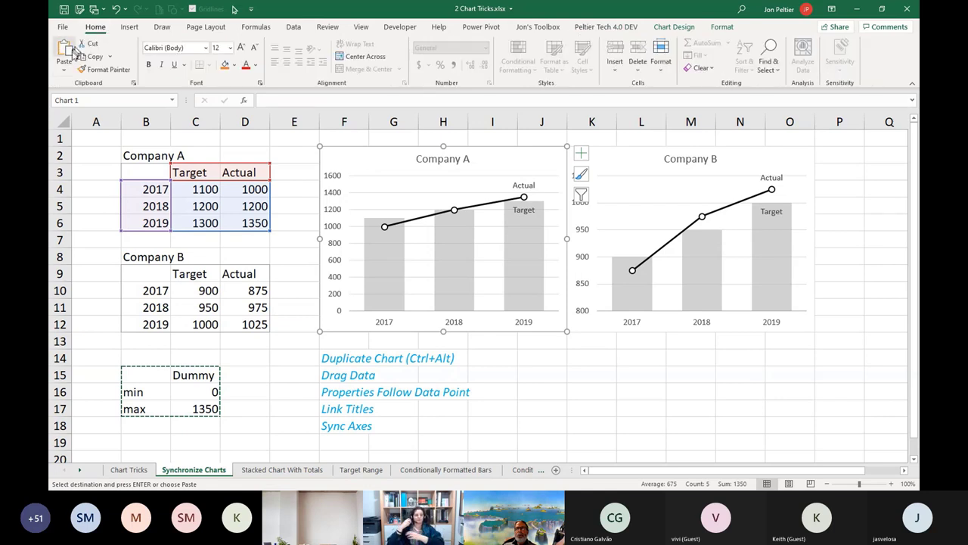
pyautogui.click(76, 55)
pyautogui.moveTo(588, 280); pyautogui.dragTo(561, 327)
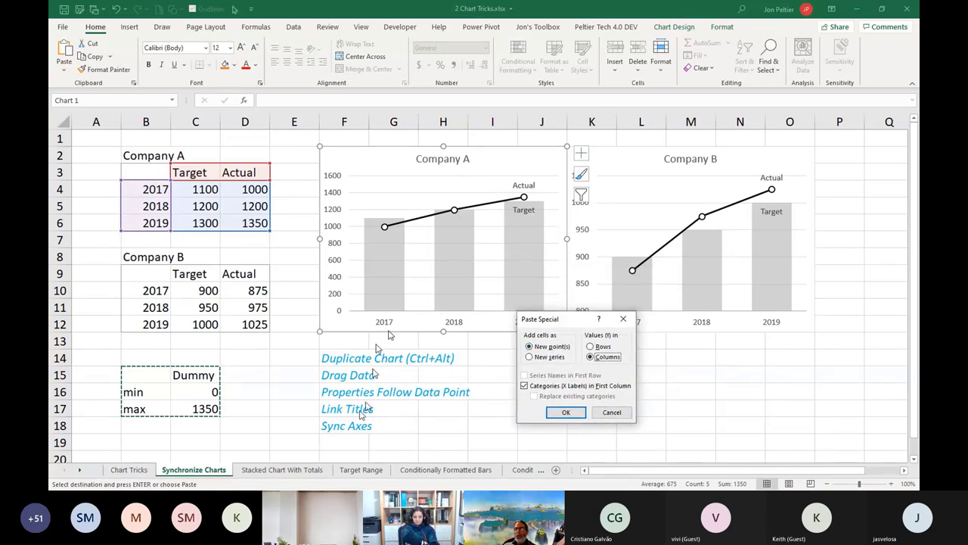
pyautogui.click(543, 359)
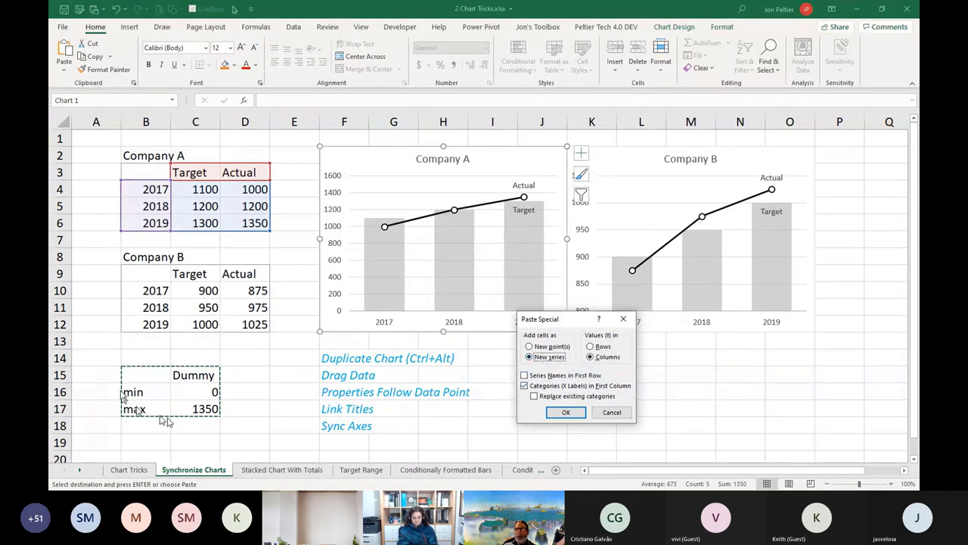
pyautogui.click(535, 378)
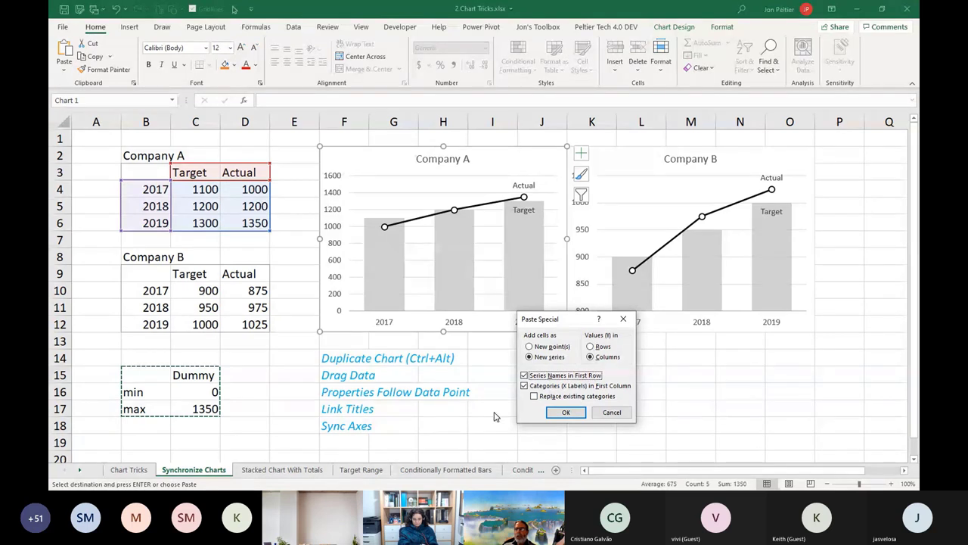
pyautogui.click(566, 412)
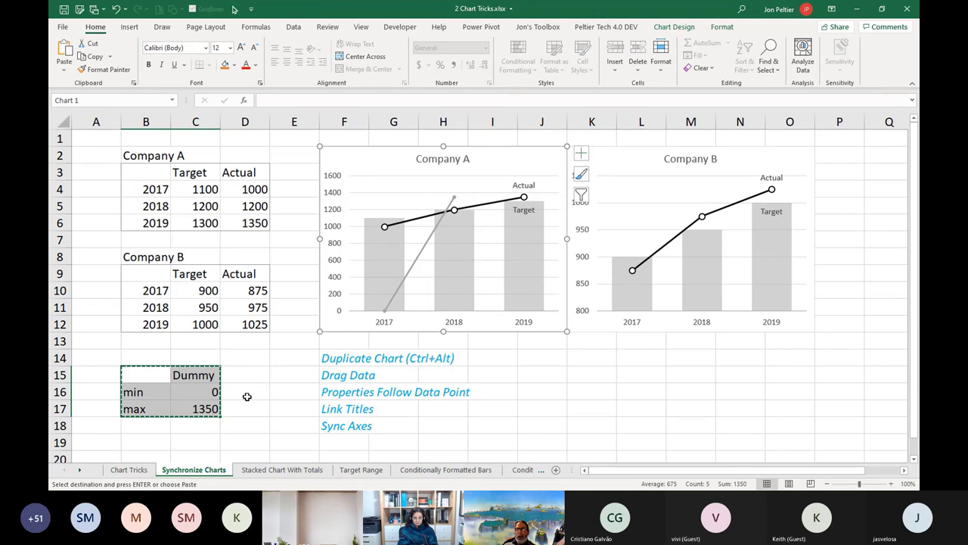
# Step: Paste the copied Dummy range into the Company B chart as a new series, using first-row series names and first-column categories
pyautogui.click(628, 164)
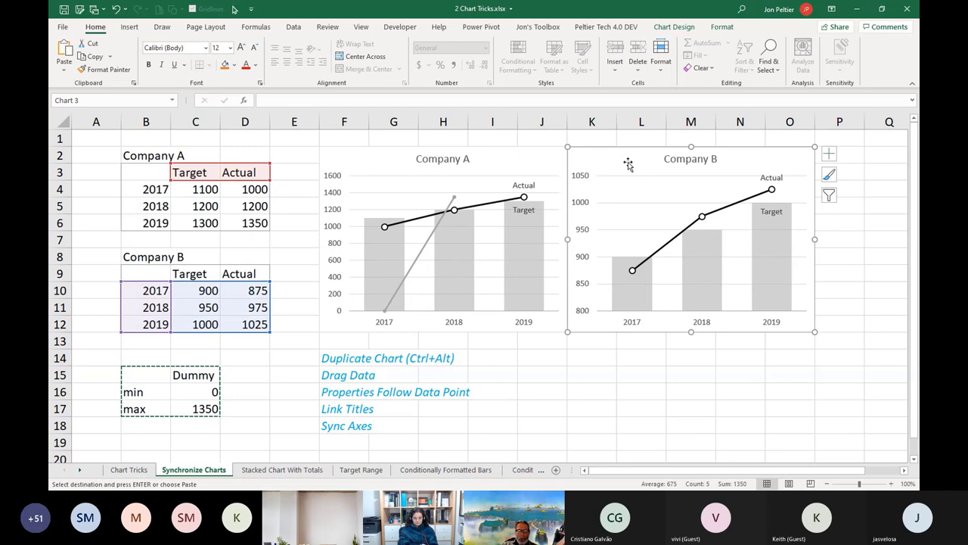
pyautogui.hotkey('ctrl', 'alt', 'v')
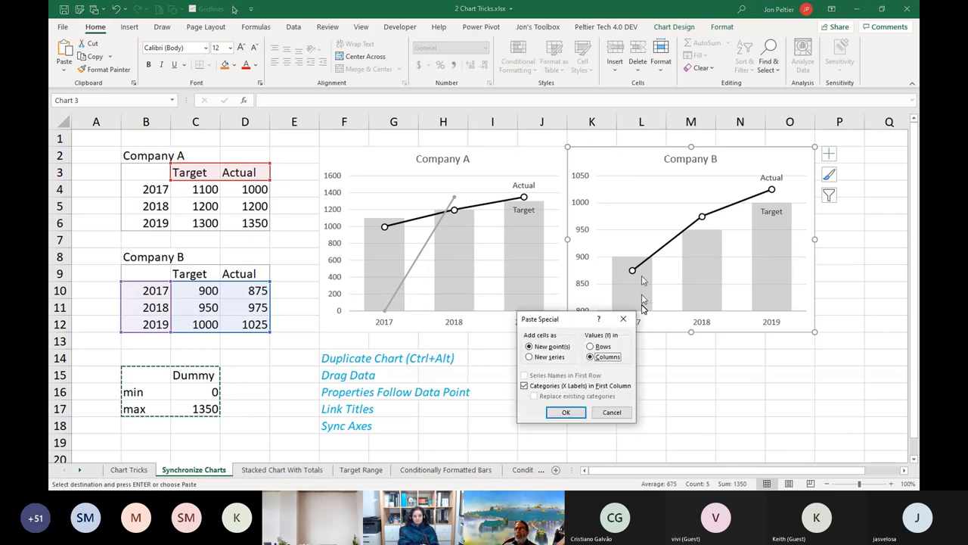
pyautogui.click(547, 359)
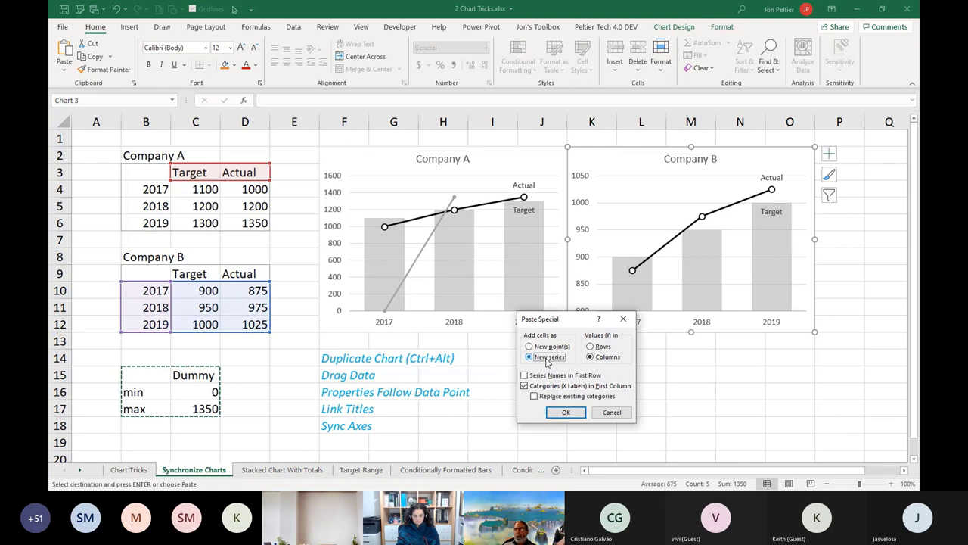
pyautogui.click(545, 376)
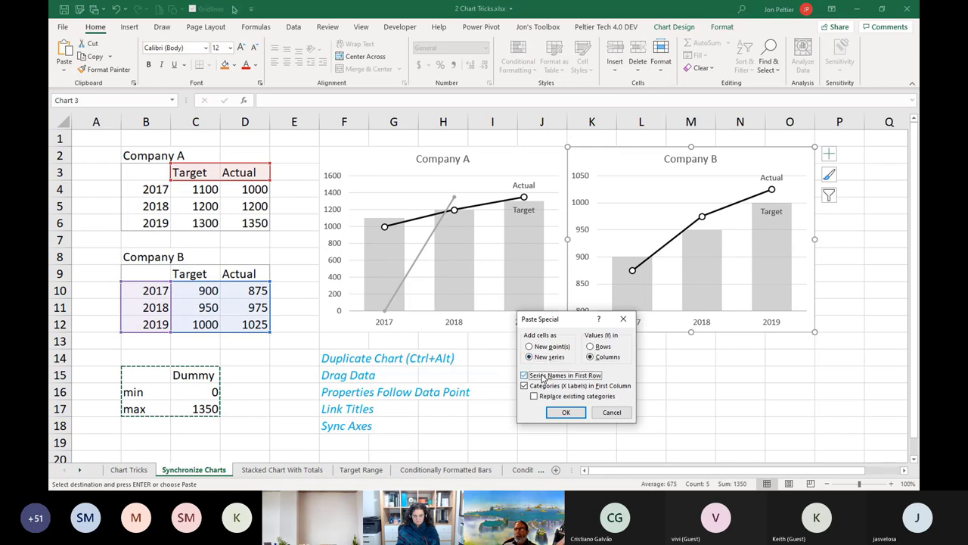
pyautogui.click(559, 413)
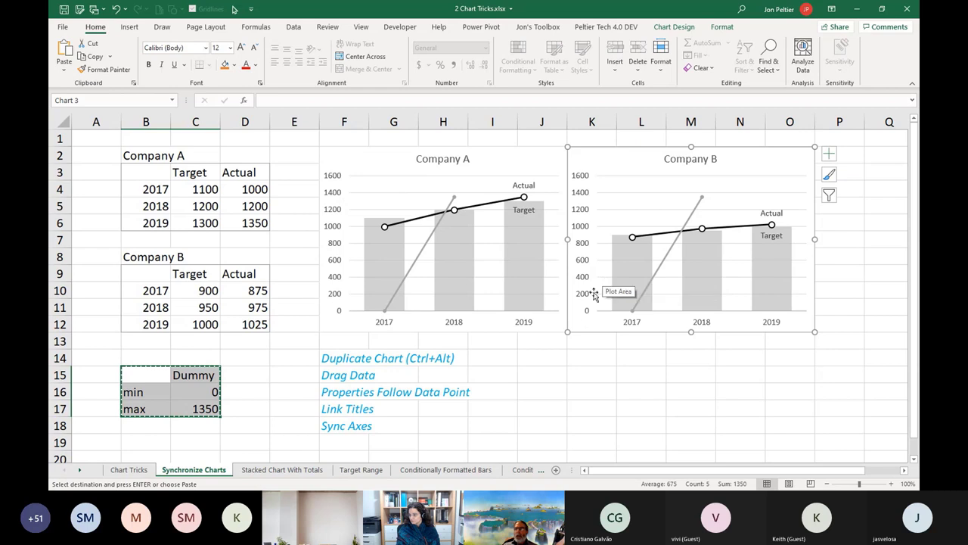
# Step: Hide the Dummy series in the Company A chart by setting its markers to None and its line to No line
pyautogui.click(424, 252)
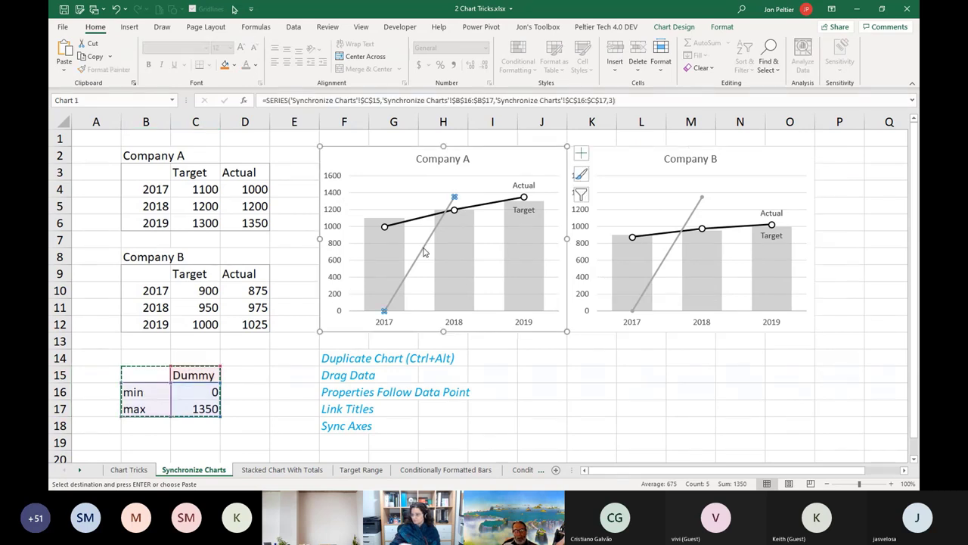
pyautogui.hotkey('ctrl', '1')
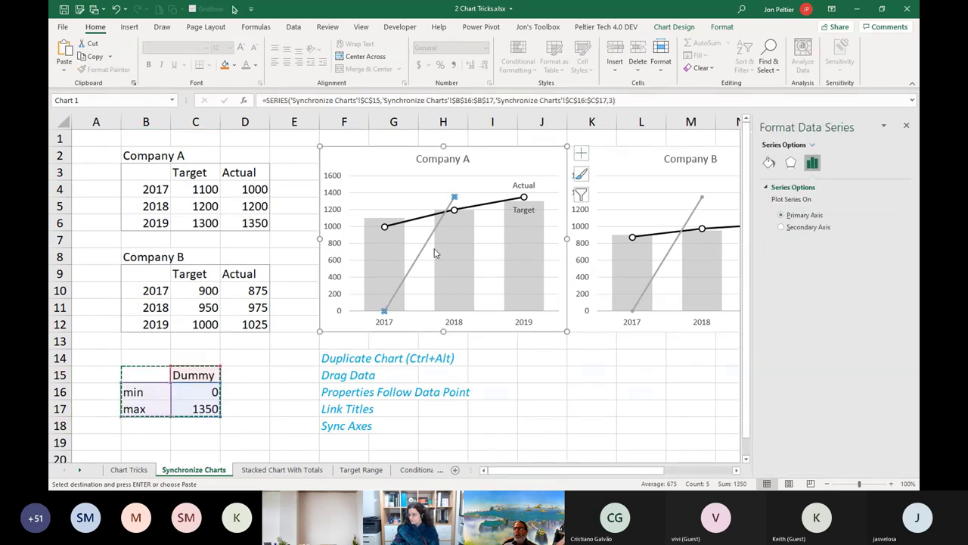
pyautogui.click(769, 163)
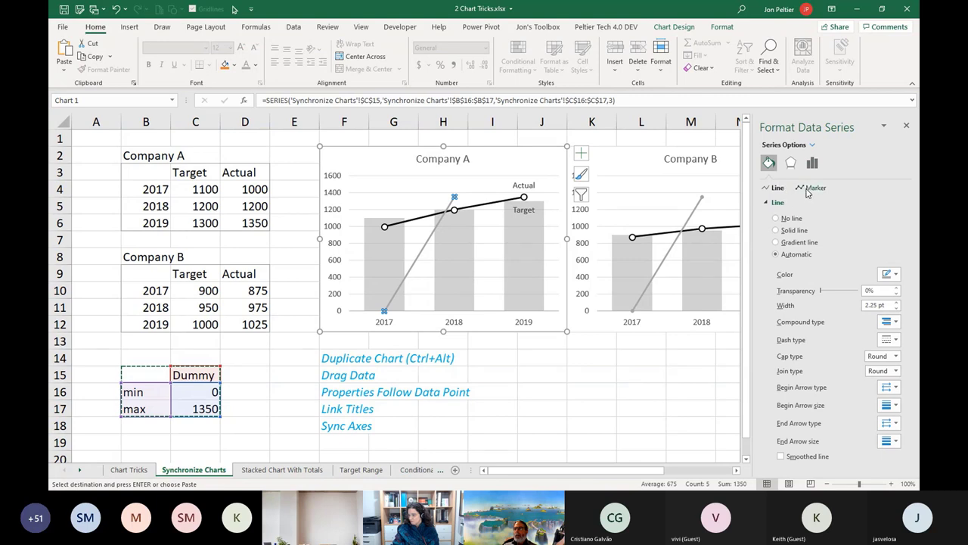
pyautogui.click(814, 188)
pyautogui.click(795, 202)
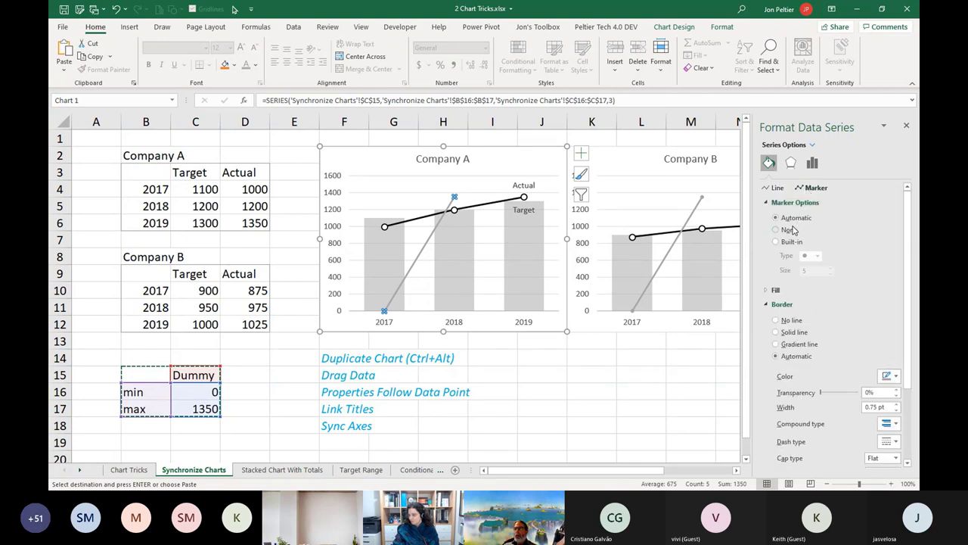
pyautogui.click(793, 229)
pyautogui.click(779, 188)
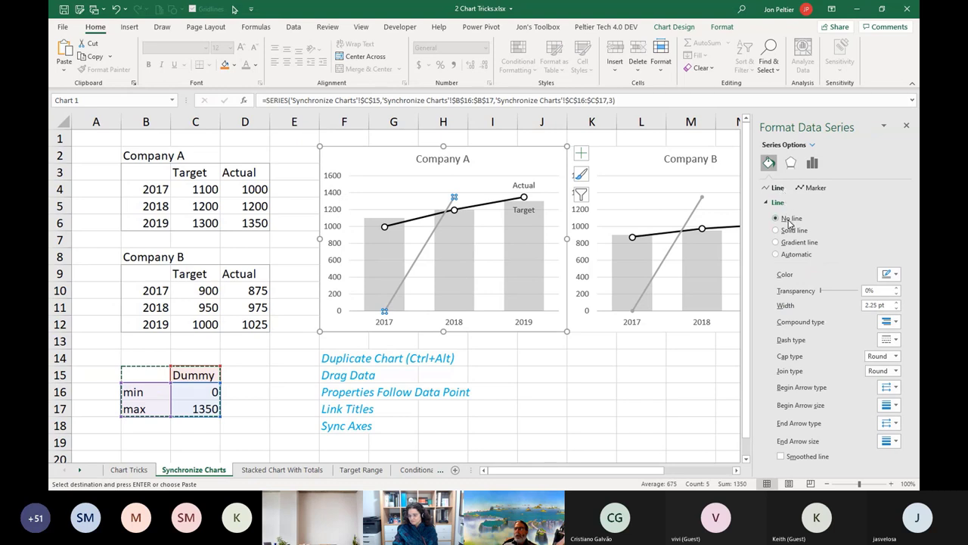
pyautogui.click(789, 220)
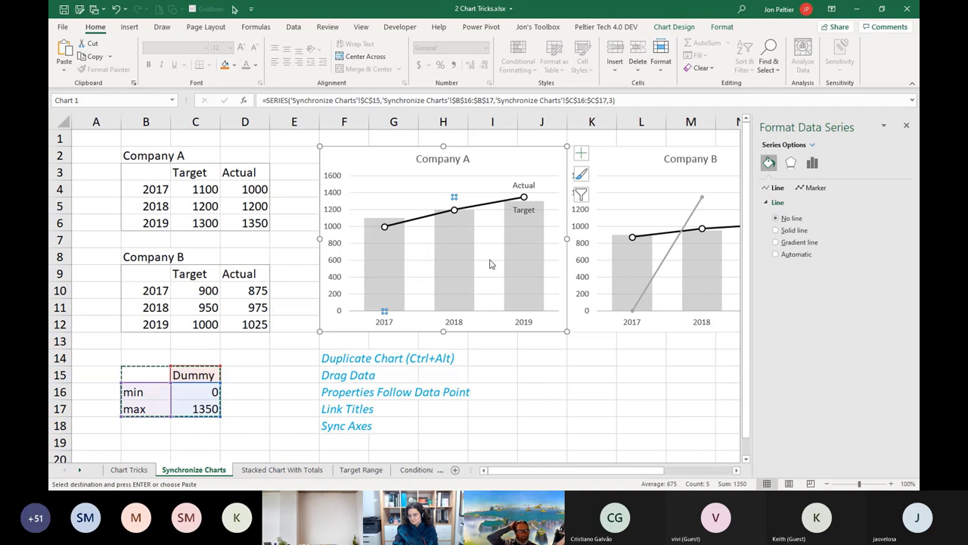
# Step: Hide the Dummy series in the Company B chart with No line and markers set to None, and deselect the chart
pyautogui.click(651, 281)
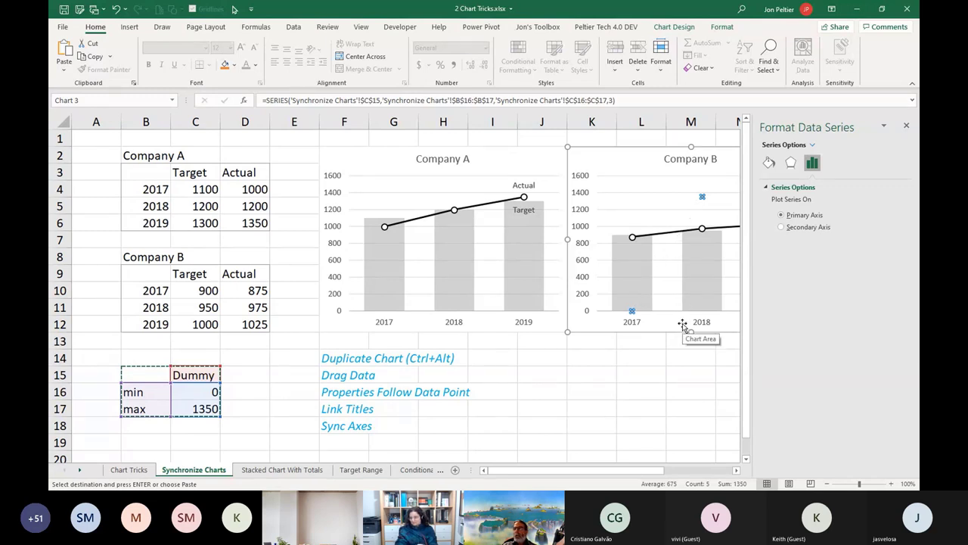
pyautogui.click(770, 163)
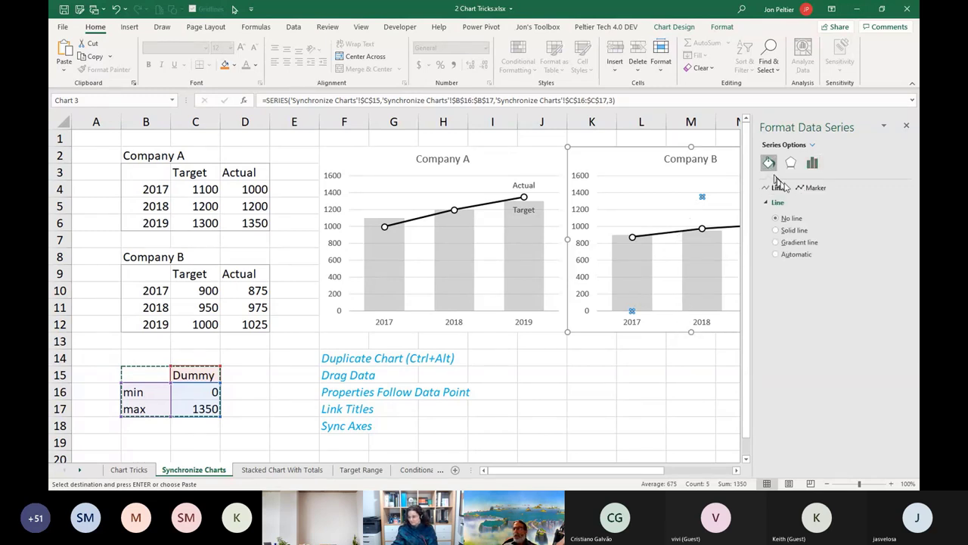
pyautogui.click(814, 188)
pyautogui.click(796, 203)
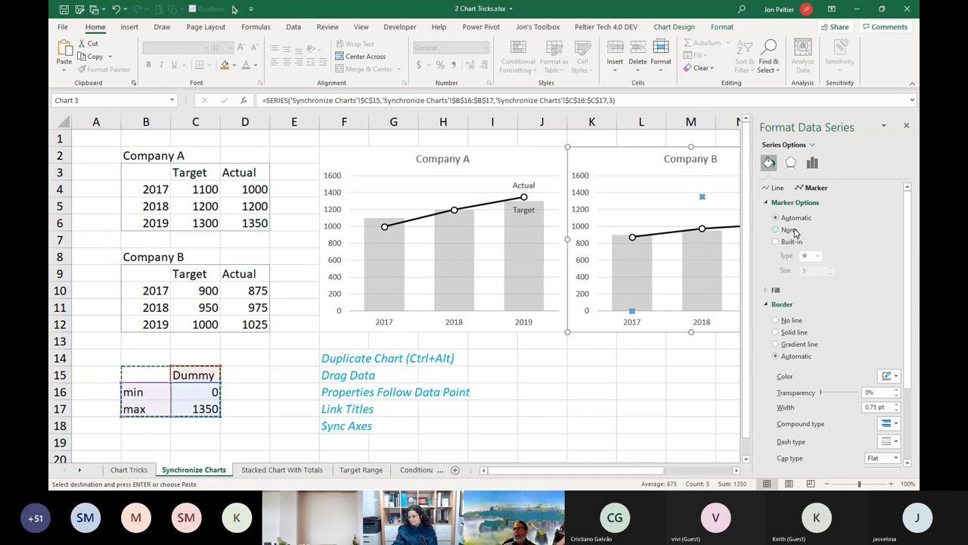
pyautogui.click(672, 362)
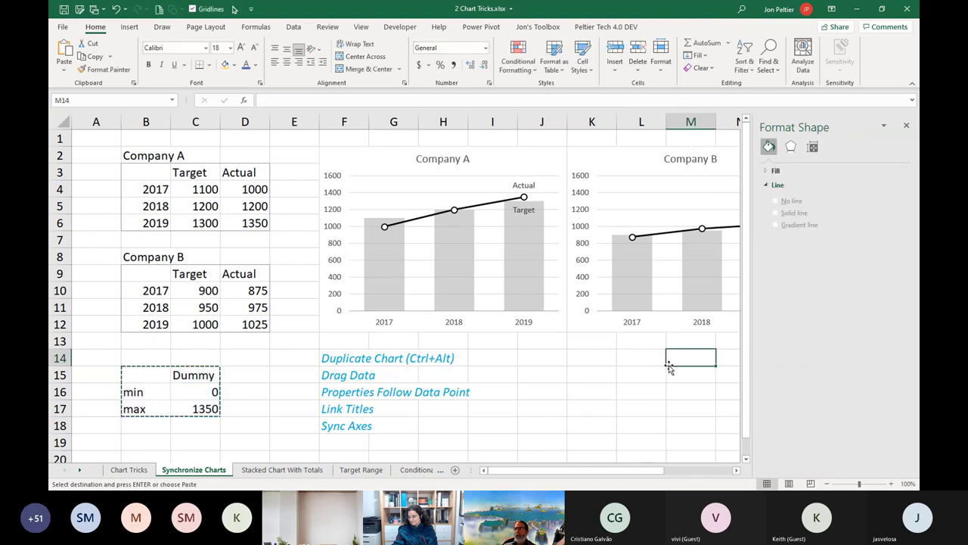
# Step: Close the Format Shape pane and test the synchronized axes by setting Company A's 2019 Actual value to 1500 and finally 1650
pyautogui.click(907, 126)
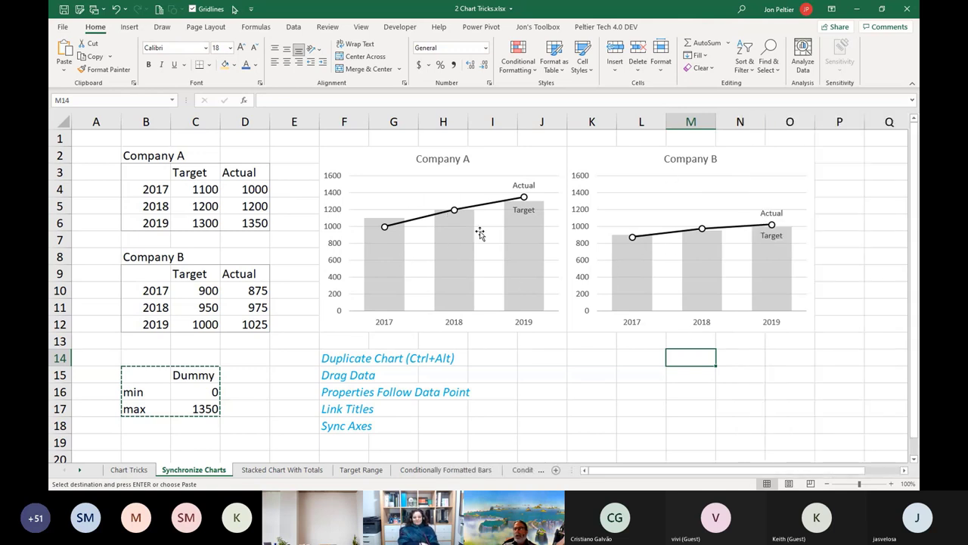
pyautogui.click(237, 220)
pyautogui.press('Escape')
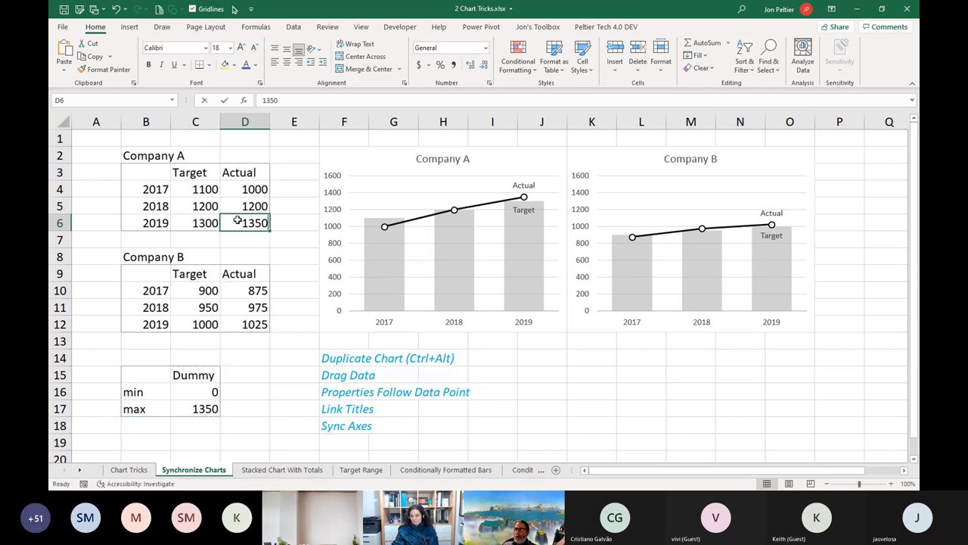
pyautogui.write('1500')
pyautogui.hotkey('ctrl', 'Return')
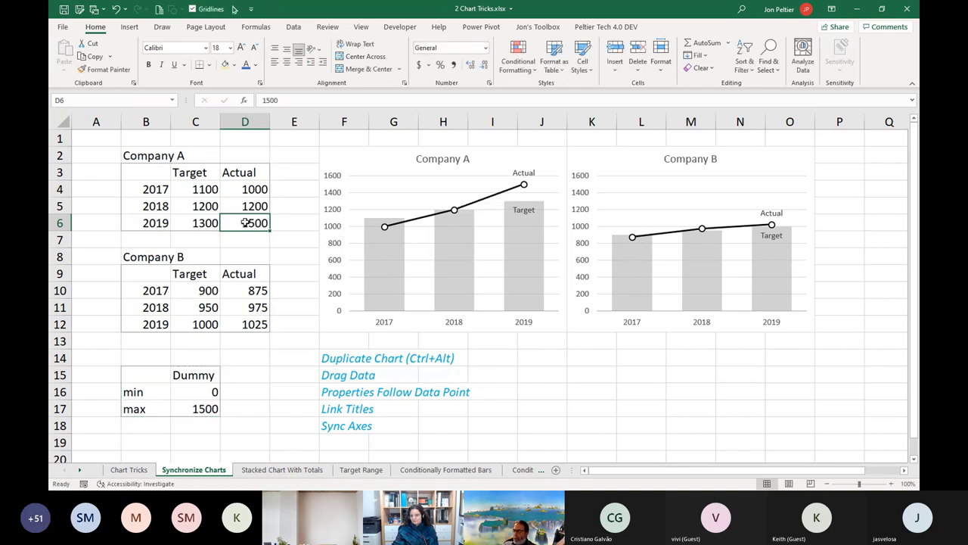
pyautogui.write('1650')
pyautogui.hotkey('ctrl', 'Return')
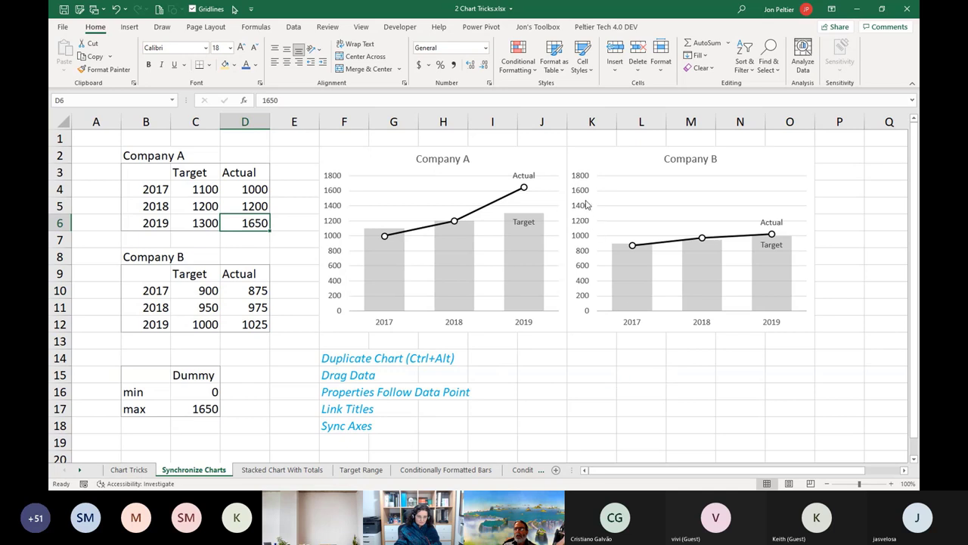
pyautogui.click(108, 139)
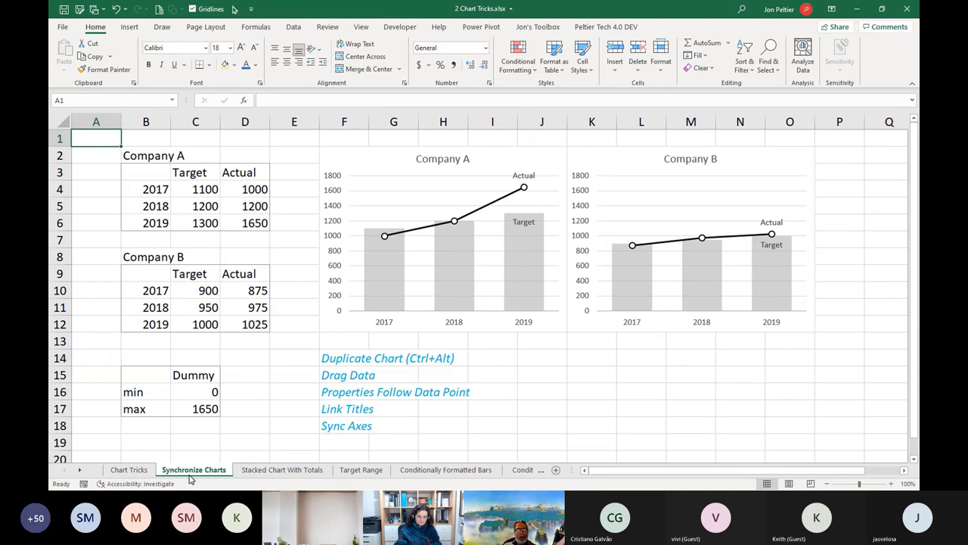
# Step: Look at the Stacked Chart With Totals sheet, return to Synchronize Charts, and select the Company A chart's hidden Dummy series to inspect its source ranges
pyautogui.moveTo(217, 457); pyautogui.dragTo(215, 475)
pyautogui.click(271, 470)
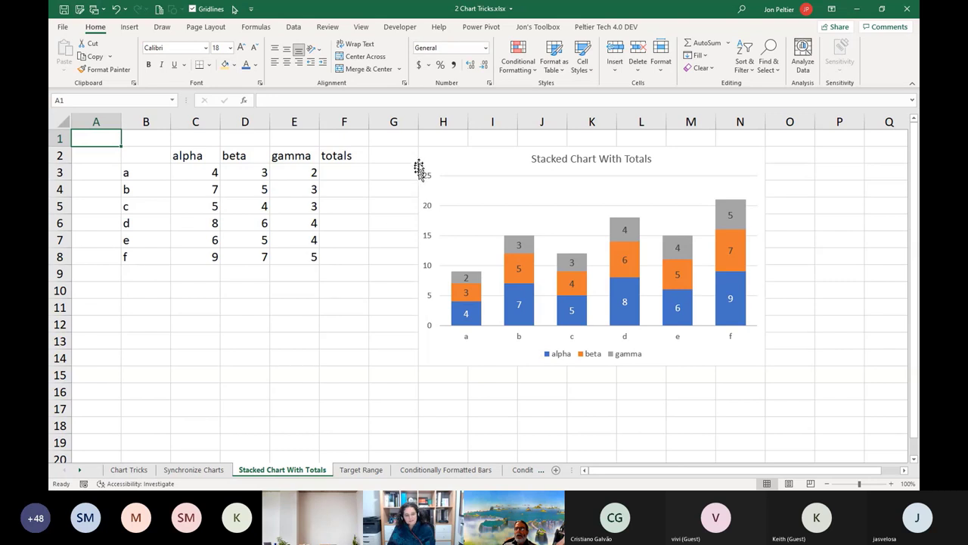
pyautogui.click(194, 469)
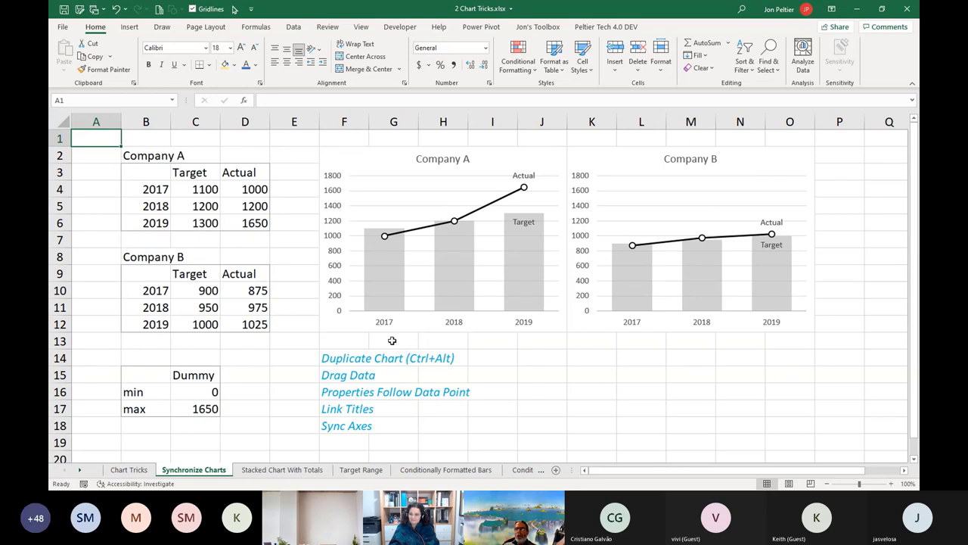
pyautogui.click(383, 316)
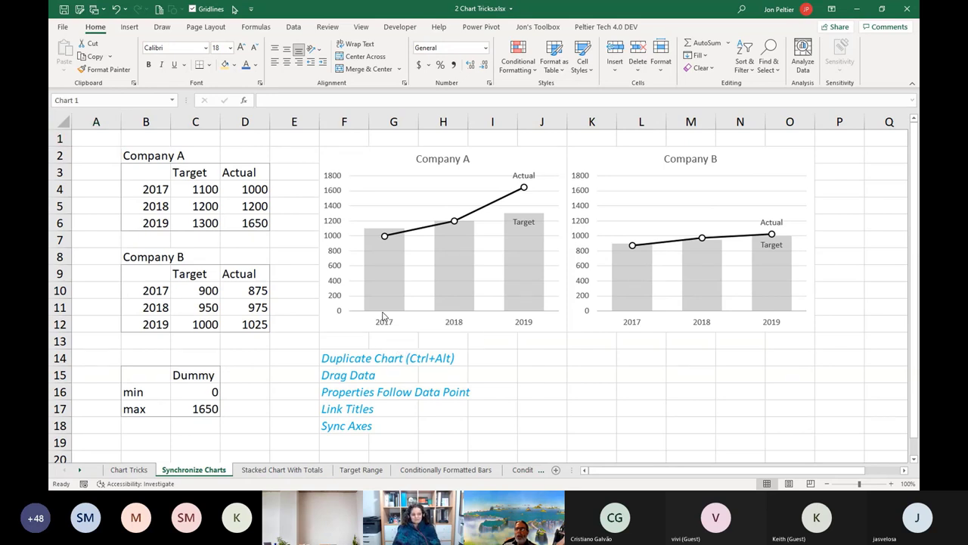
pyautogui.click(383, 312)
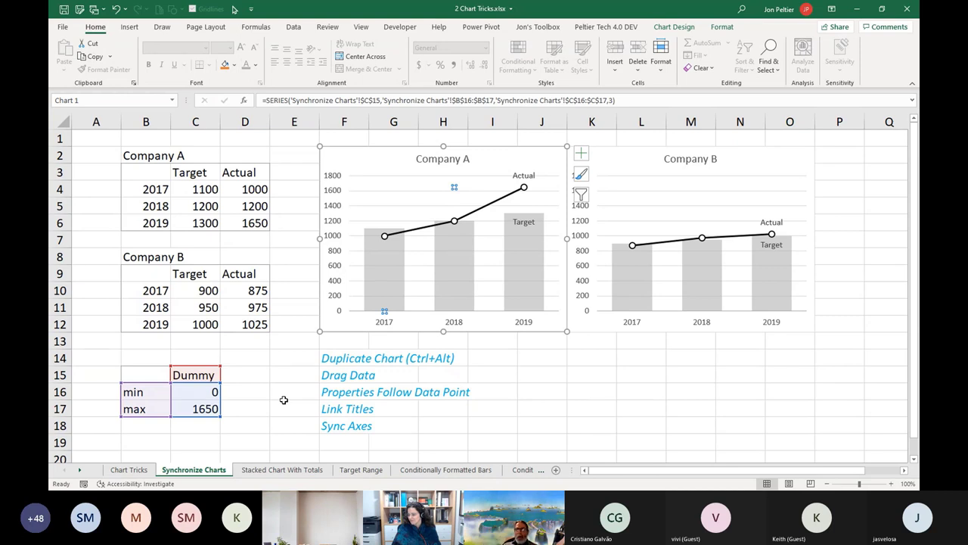
# Step: On the Stacked Chart With Totals sheet, enter =SUM(C3:E3) in F3 and fill it down the totals column to F8
pyautogui.click(300, 470)
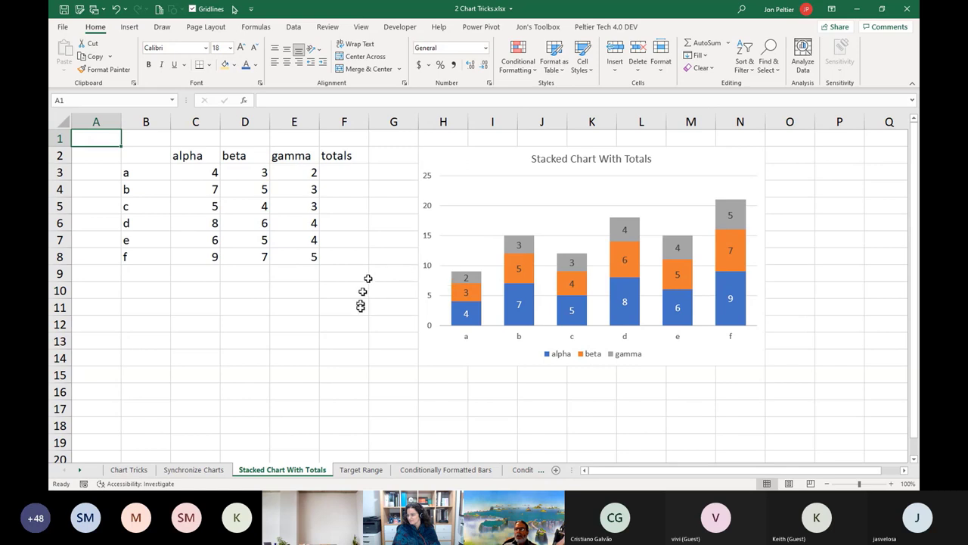
pyautogui.click(338, 175)
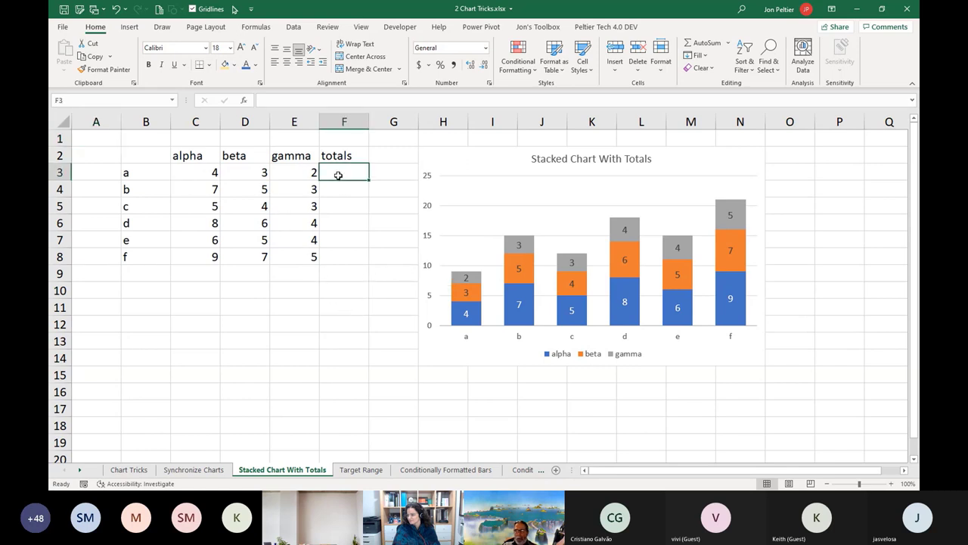
pyautogui.write('=')
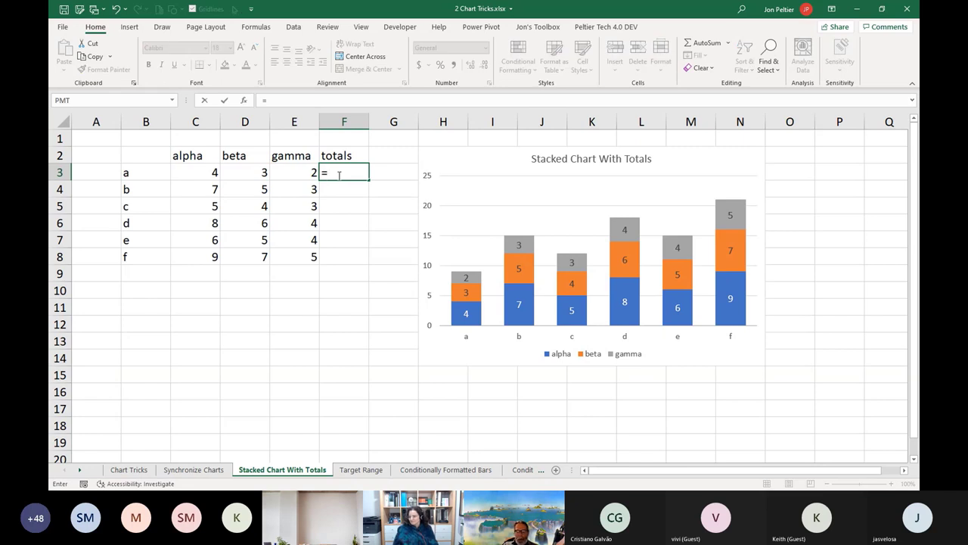
pyautogui.write('su')
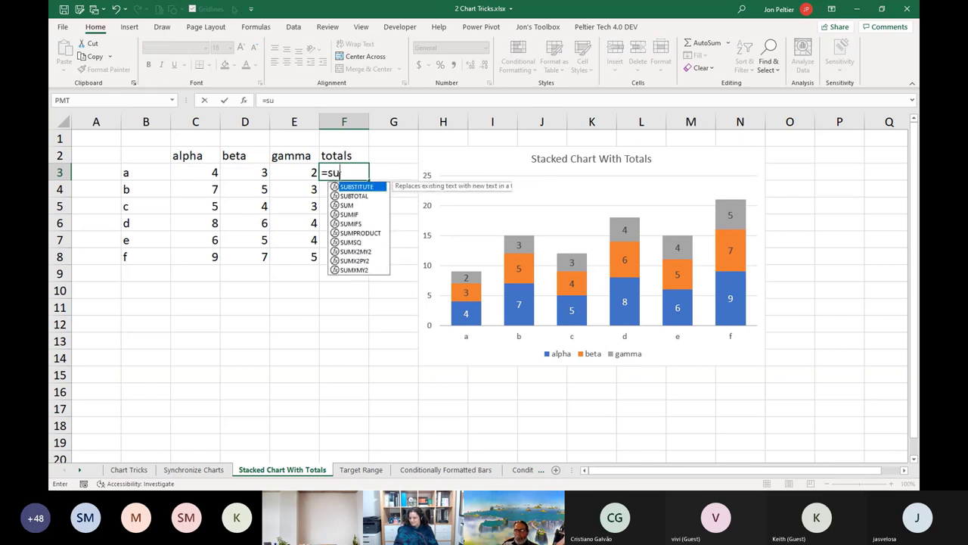
pyautogui.write('m')
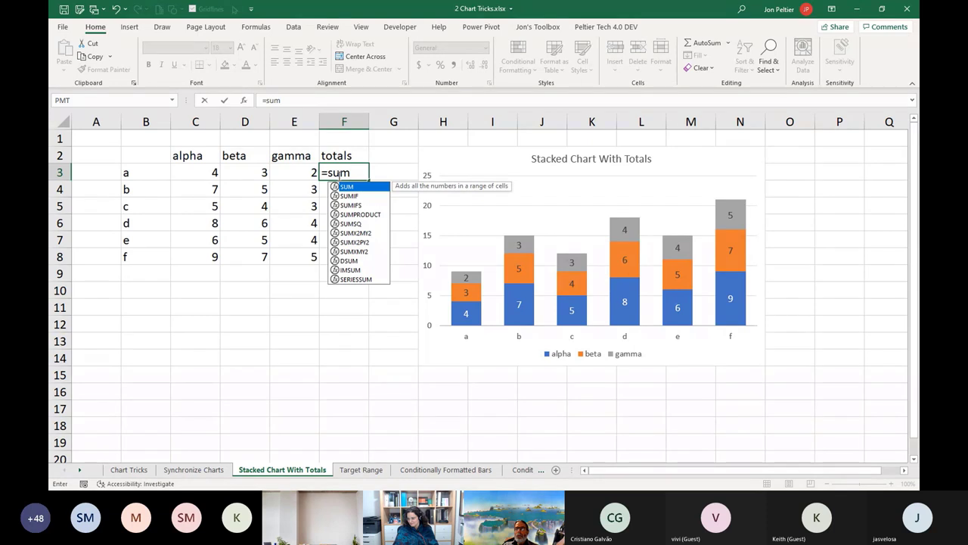
pyautogui.write('(')
pyautogui.moveTo(214, 173); pyautogui.dragTo(285, 173)
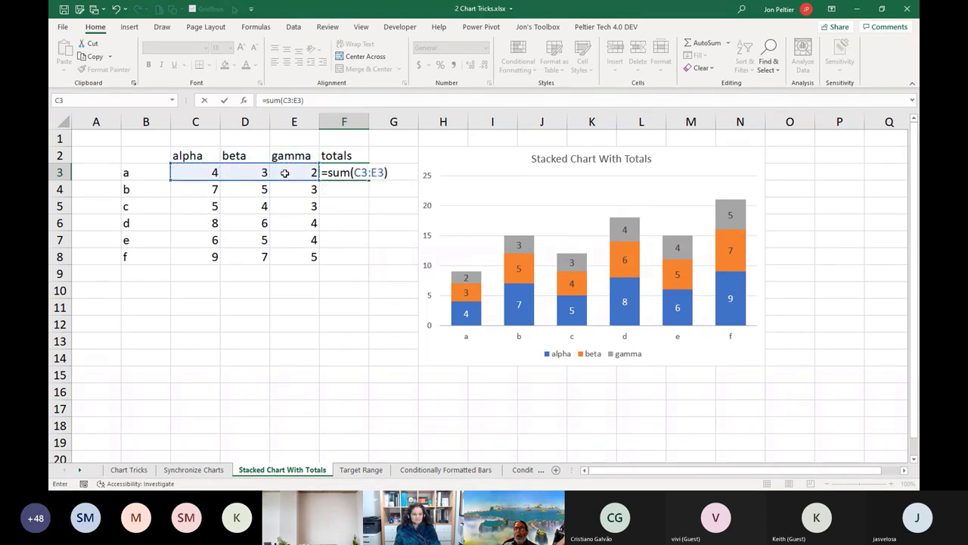
pyautogui.hotkey('ctrl', 'Return')
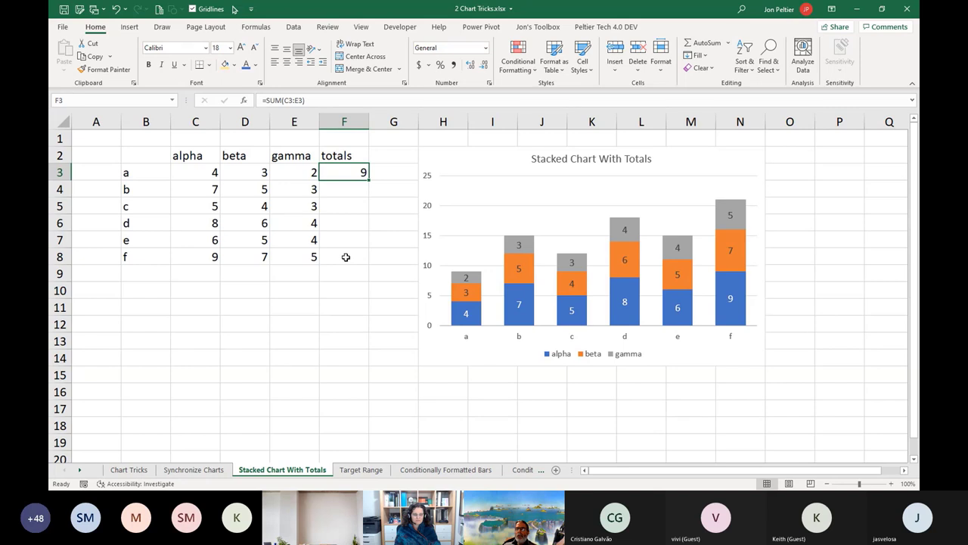
pyautogui.doubleClick(368, 181)
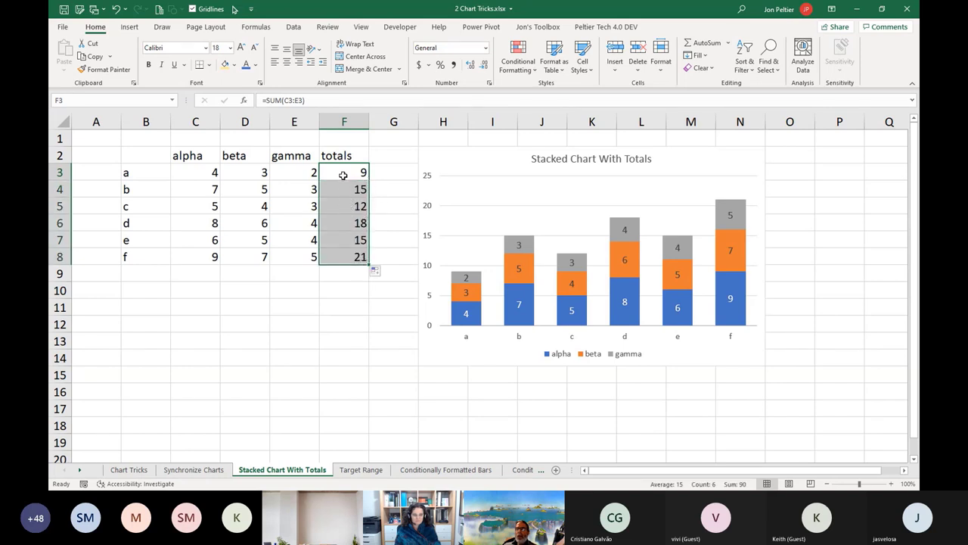
# Step: Extend the stacked chart's source range to column F so that totals is added as a new series
pyautogui.click(466, 280)
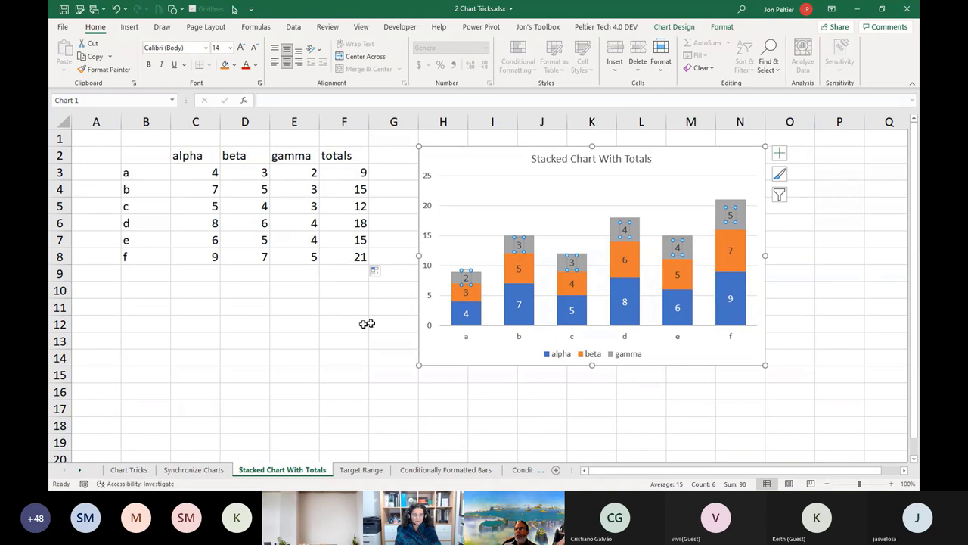
pyautogui.moveTo(356, 173); pyautogui.dragTo(345, 253)
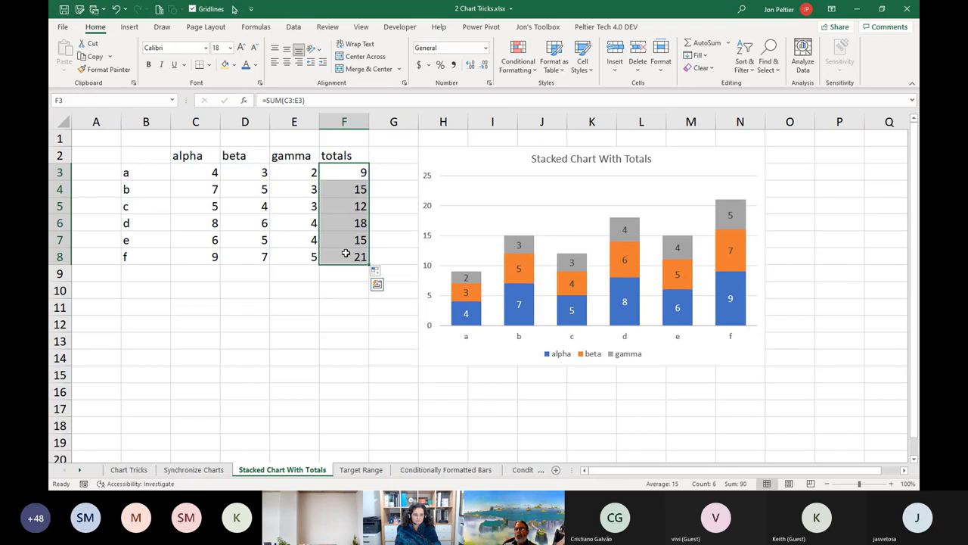
pyautogui.click(481, 223)
pyautogui.moveTo(321, 264); pyautogui.dragTo(347, 263)
# Step: Change the totals series' chart type to Line on the primary axis, keeping alpha, beta and gamma as Stacked Column
pyautogui.click(465, 285)
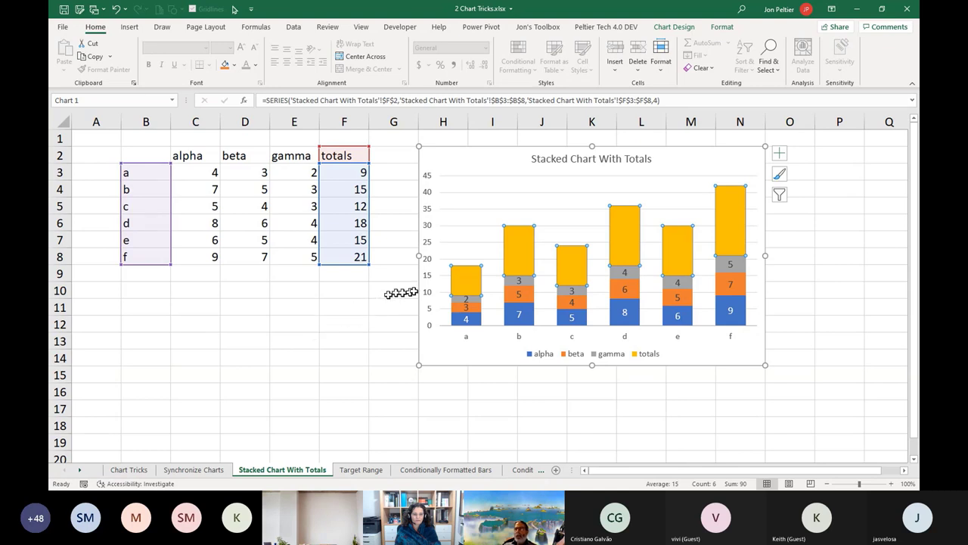
pyautogui.moveTo(466, 281)
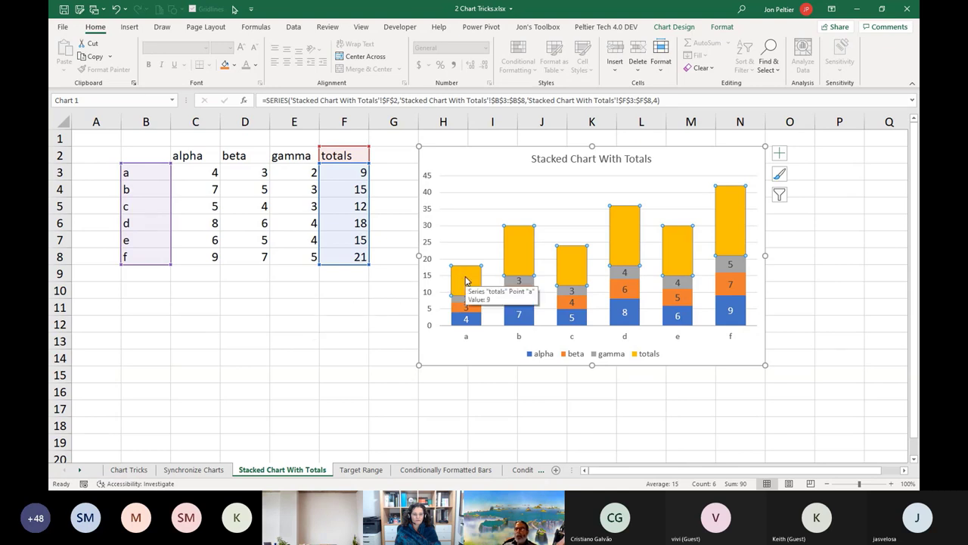
pyautogui.rightClick(466, 280)
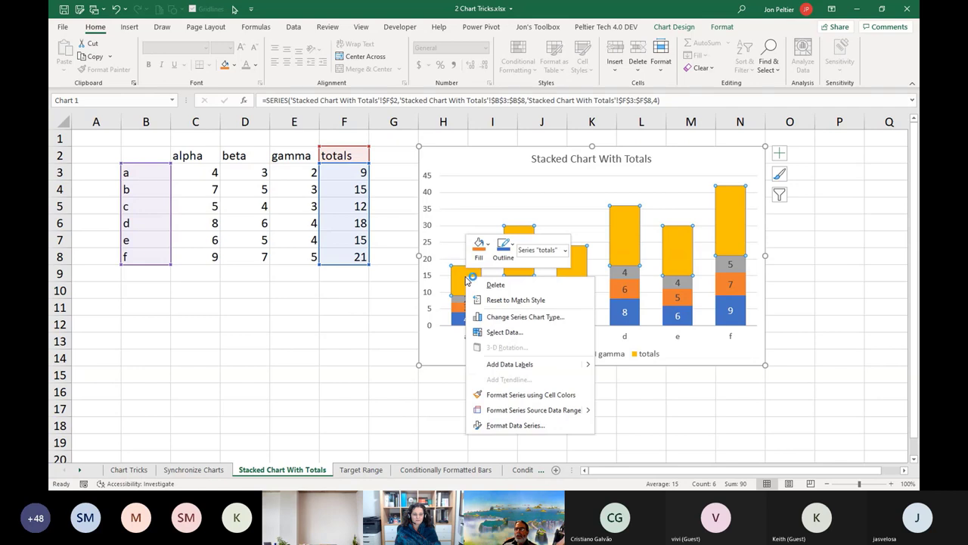
pyautogui.click(494, 319)
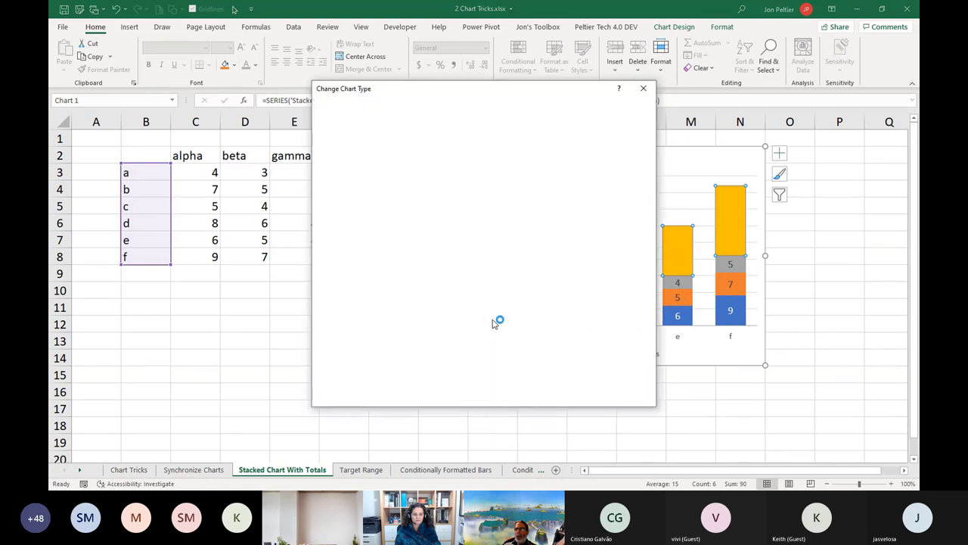
pyautogui.moveTo(529, 91); pyautogui.dragTo(376, 50)
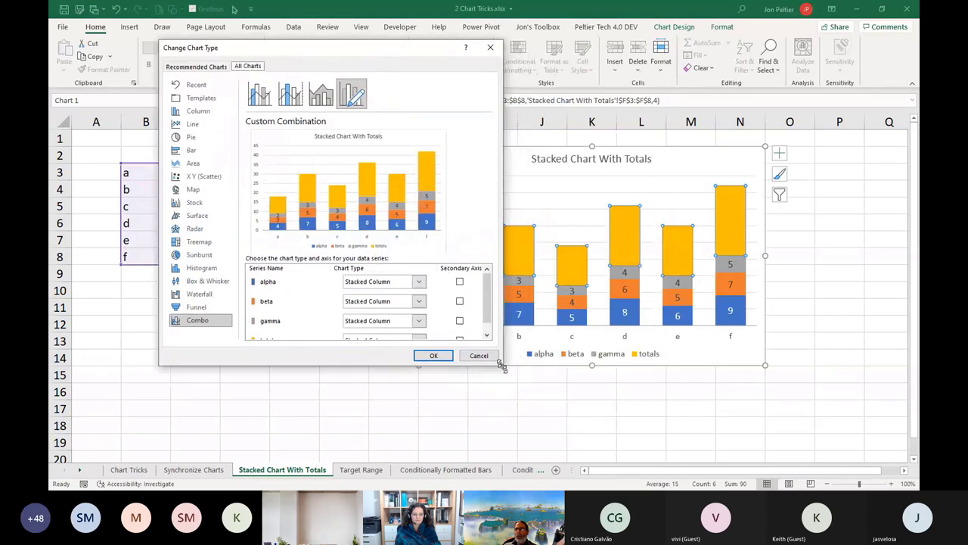
pyautogui.moveTo(502, 365); pyautogui.dragTo(505, 415)
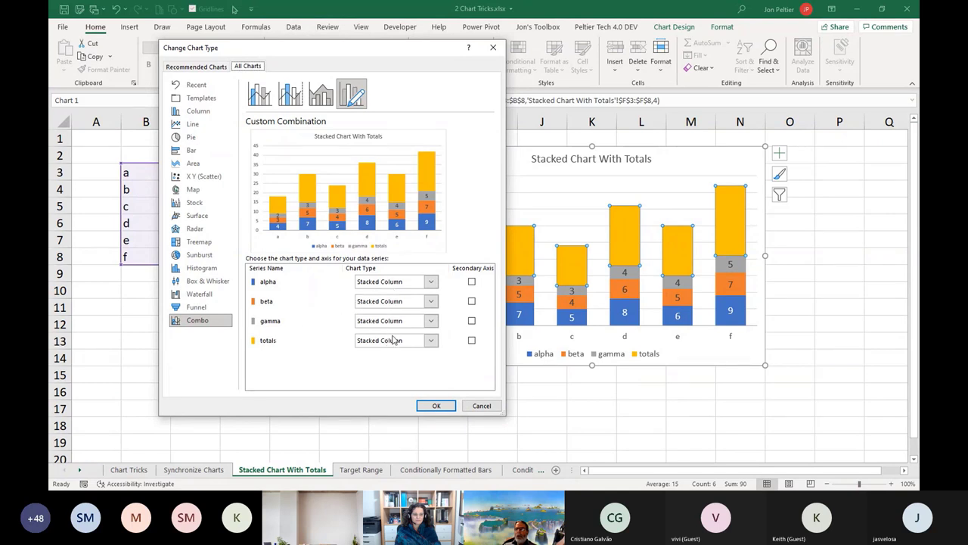
pyautogui.click(472, 343)
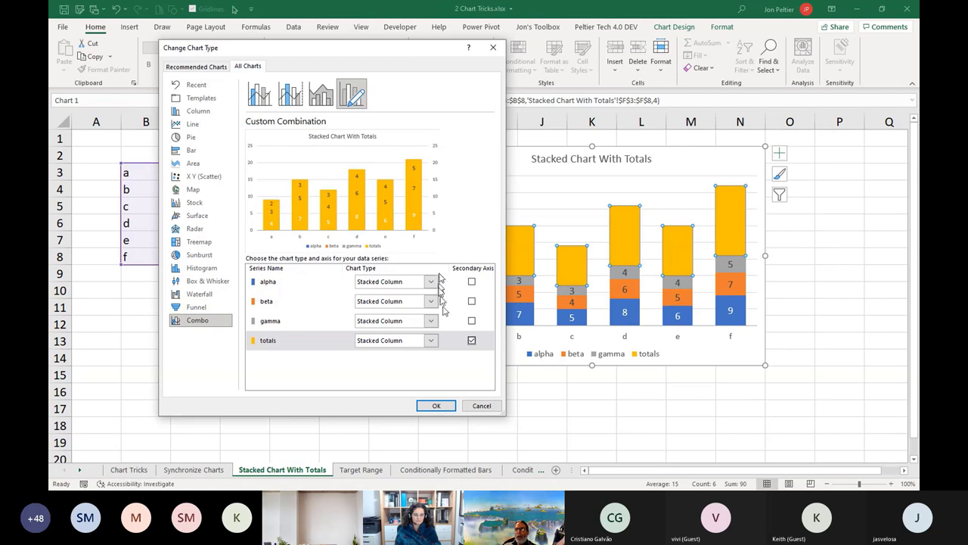
pyautogui.click(472, 342)
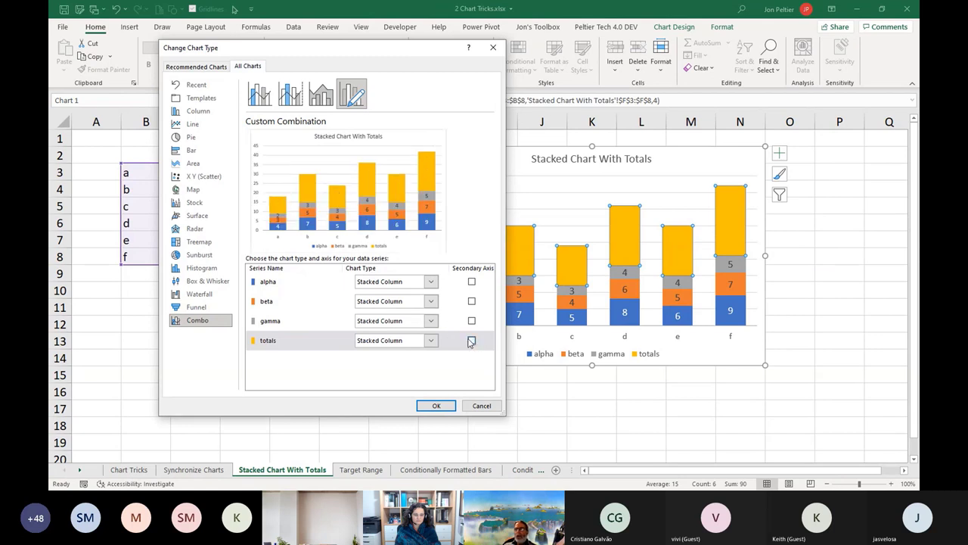
pyautogui.click(428, 341)
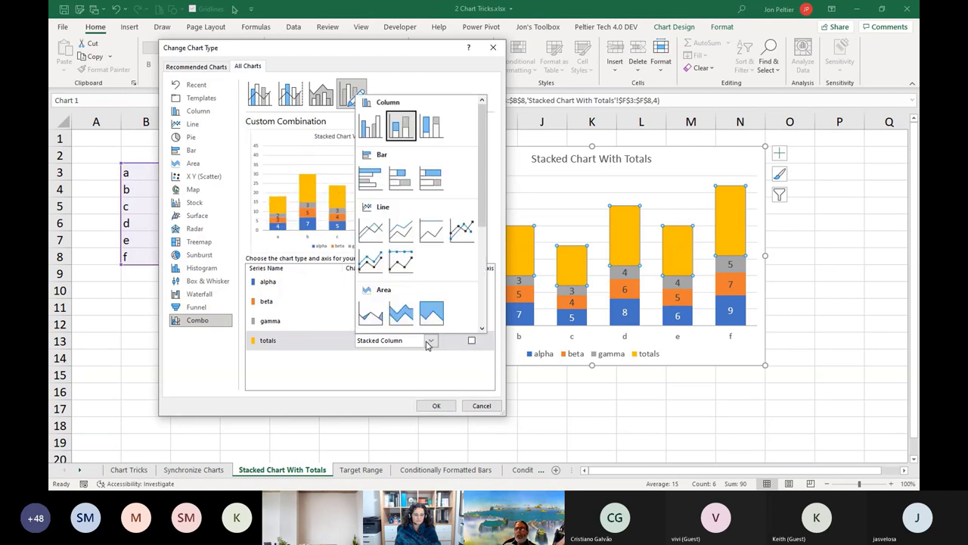
pyautogui.click(370, 229)
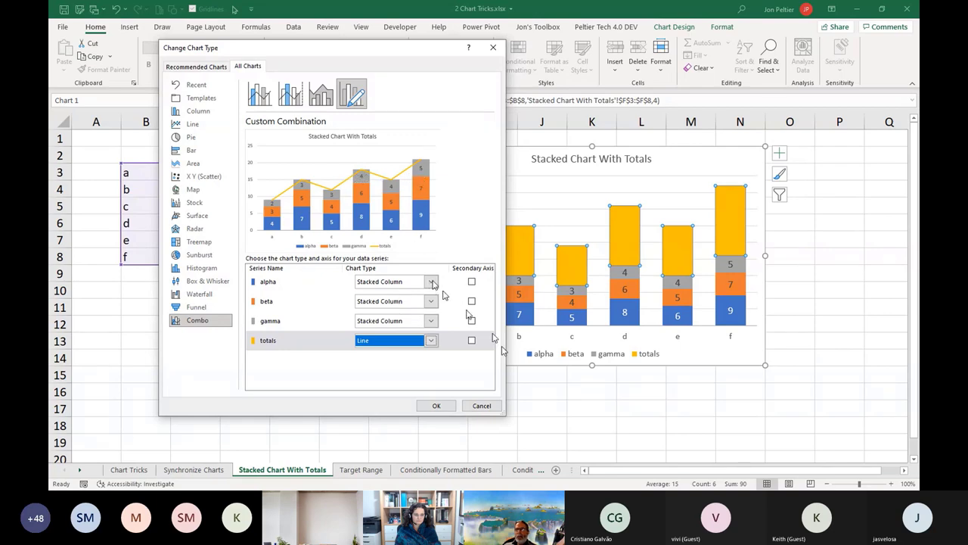
pyautogui.click(437, 405)
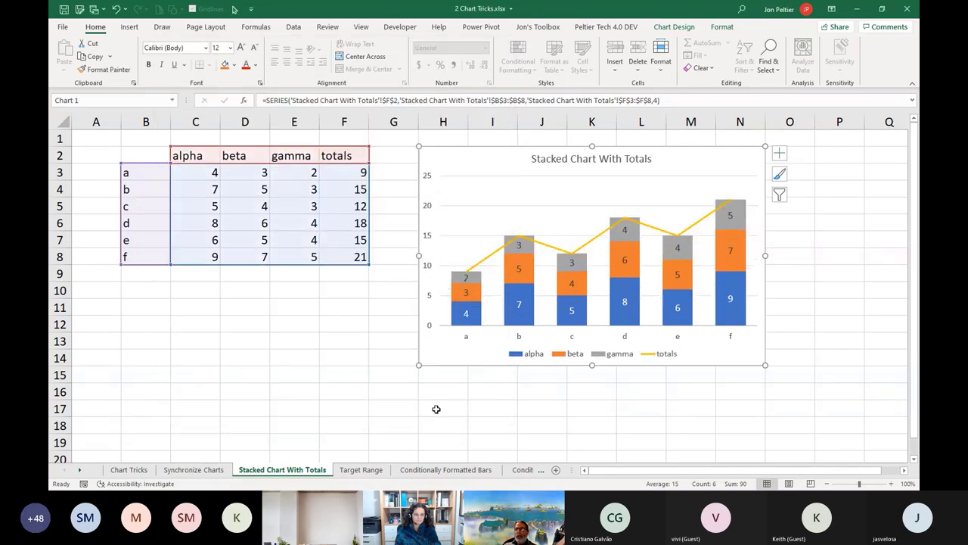
# Step: Add data labels above the points of the totals line and deselect the chart
pyautogui.click(490, 258)
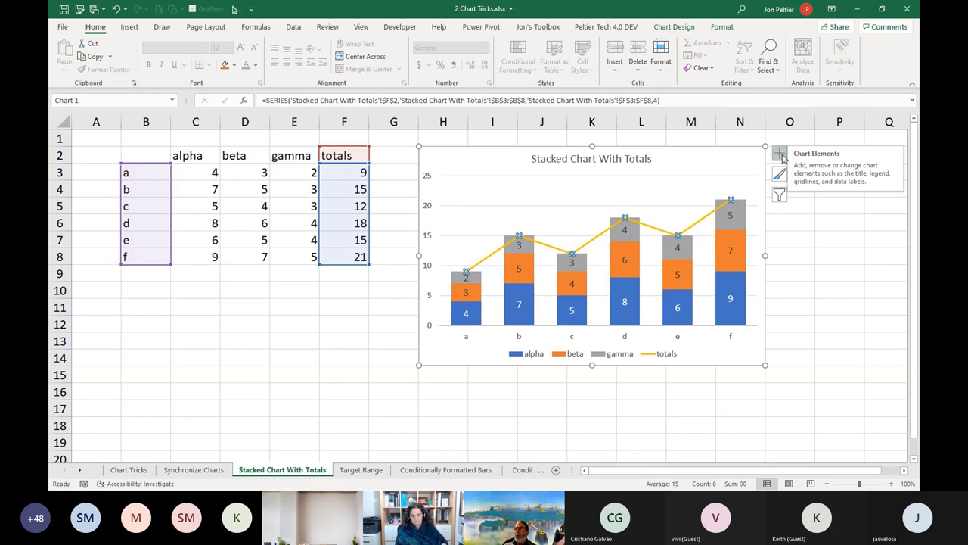
pyautogui.click(783, 157)
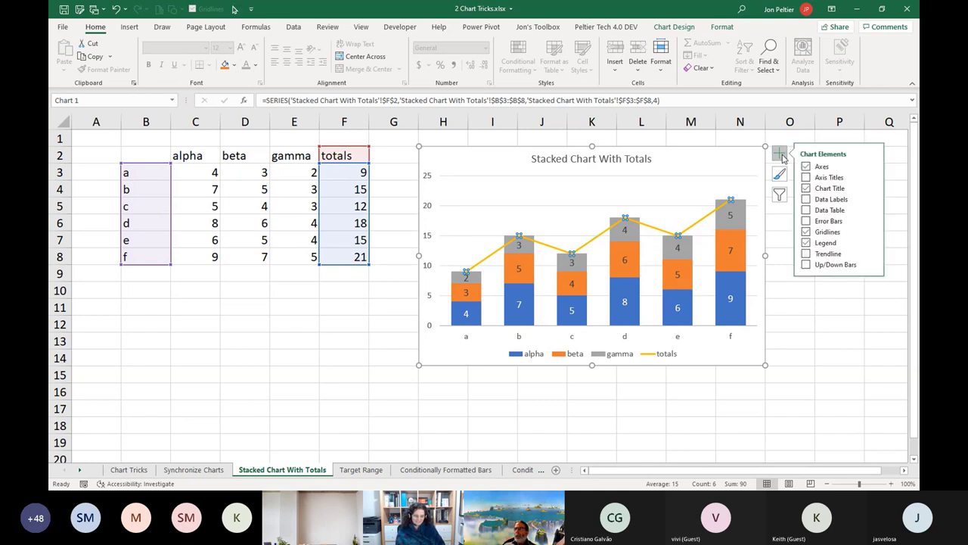
pyautogui.click(872, 199)
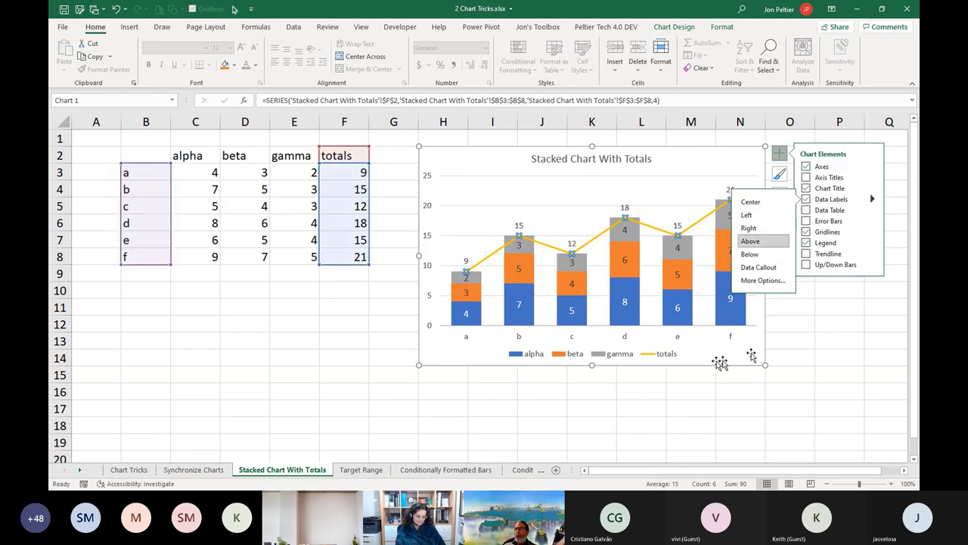
pyautogui.click(814, 341)
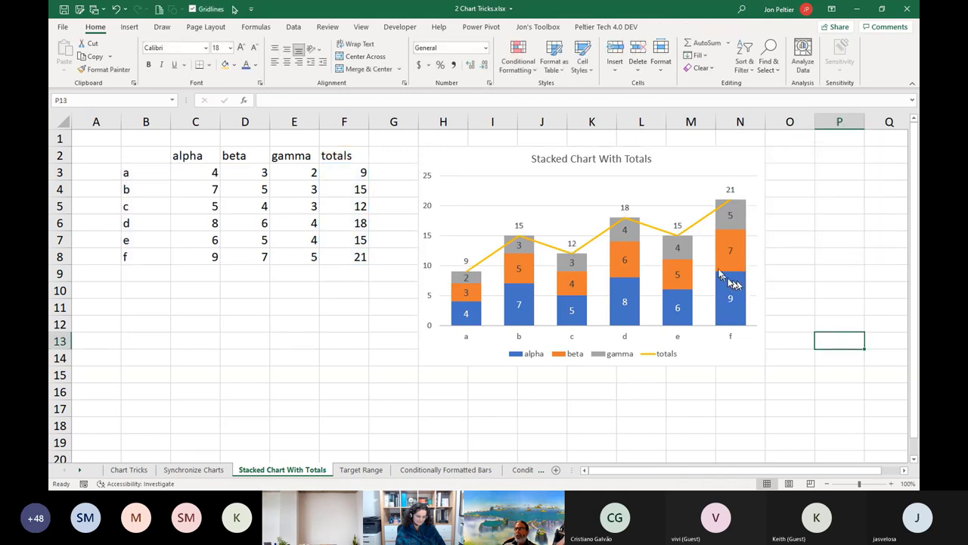
# Step: Set the totals series to No line so only its data labels show, and deselect the chart
pyautogui.click(701, 225)
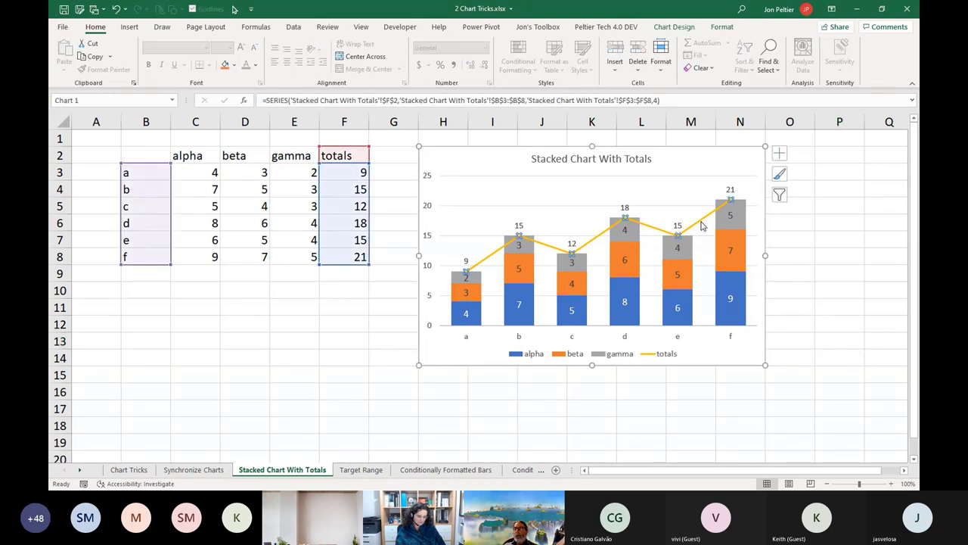
pyautogui.doubleClick(700, 225)
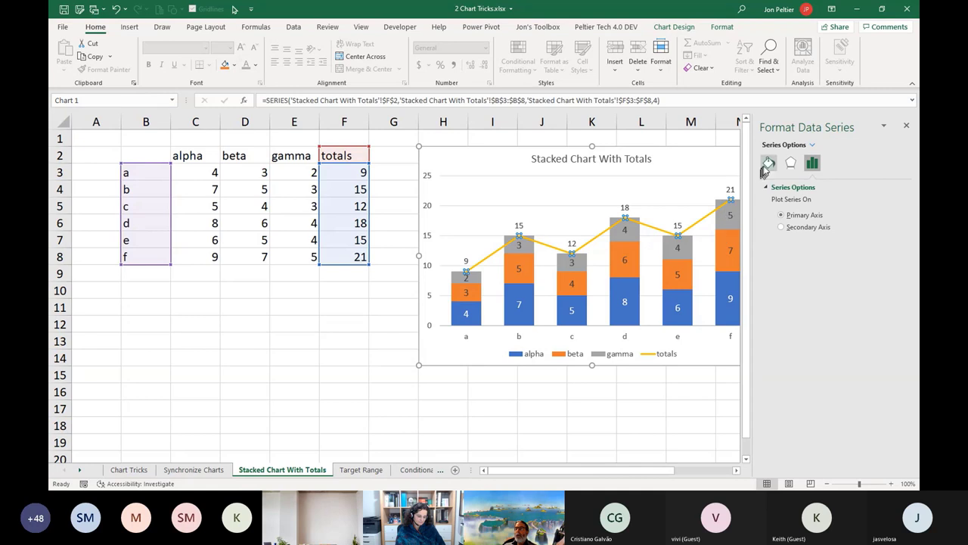
pyautogui.click(768, 163)
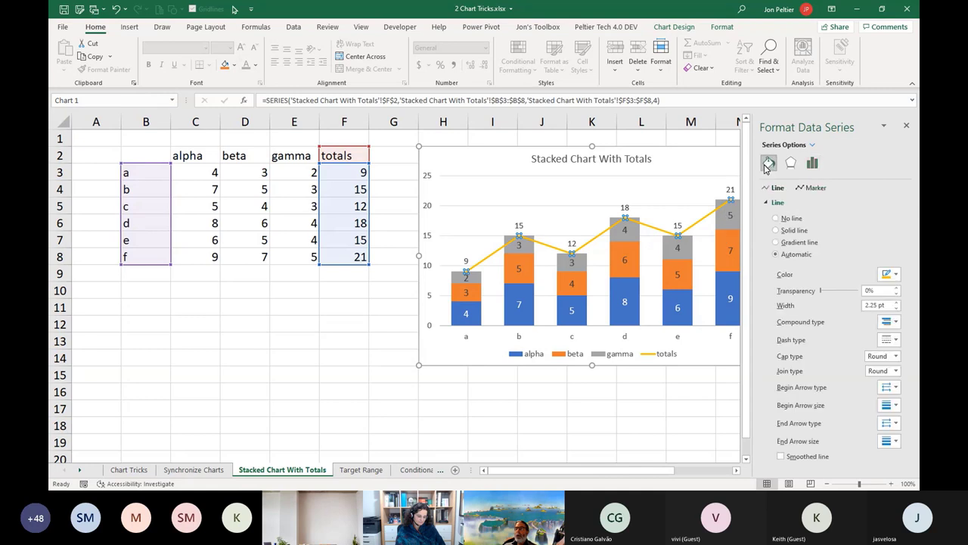
pyautogui.click(783, 219)
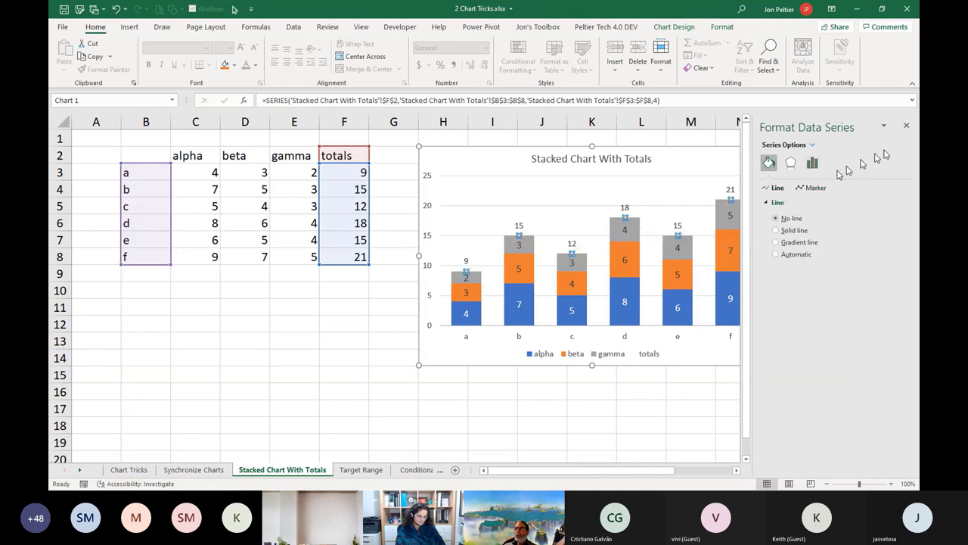
pyautogui.click(905, 124)
pyautogui.click(367, 338)
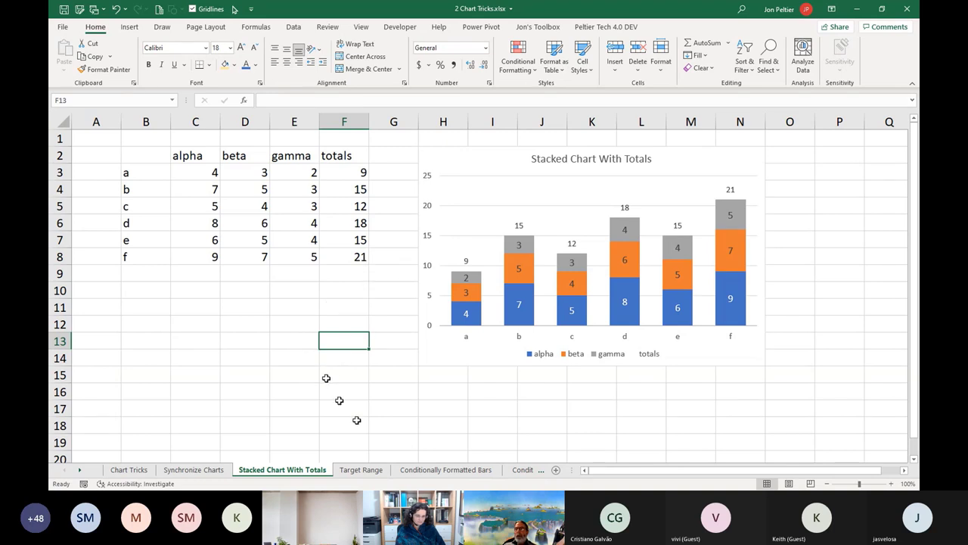
# Step: On the Target Range sheet, insert a new column between Min and Max and enter the header Target in E2
pyautogui.click(360, 470)
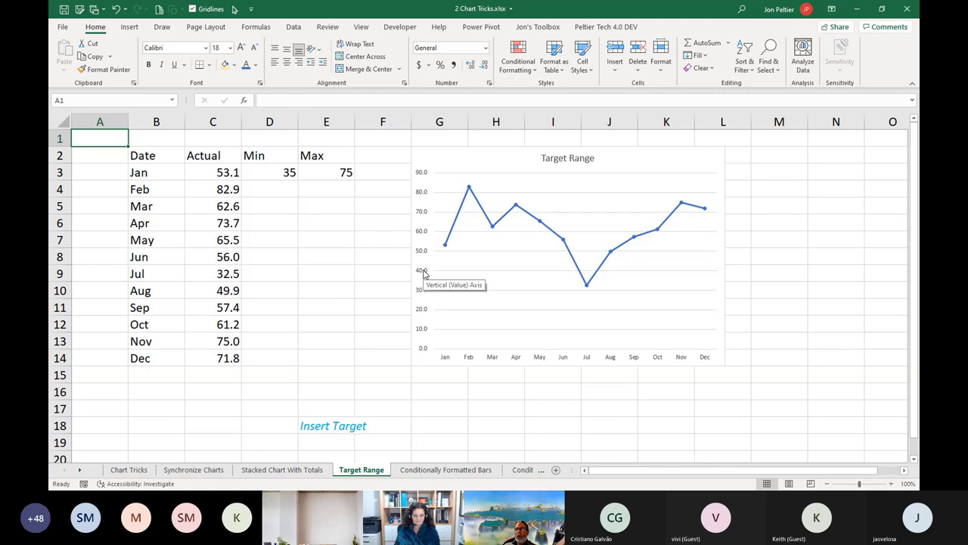
pyautogui.click(277, 173)
pyautogui.moveTo(277, 172); pyautogui.dragTo(318, 172)
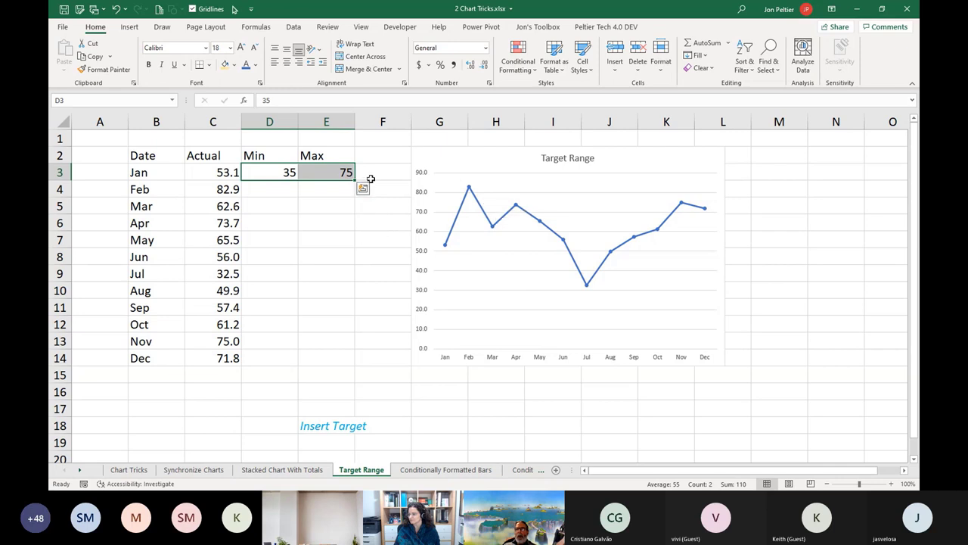
pyautogui.rightClick(338, 117)
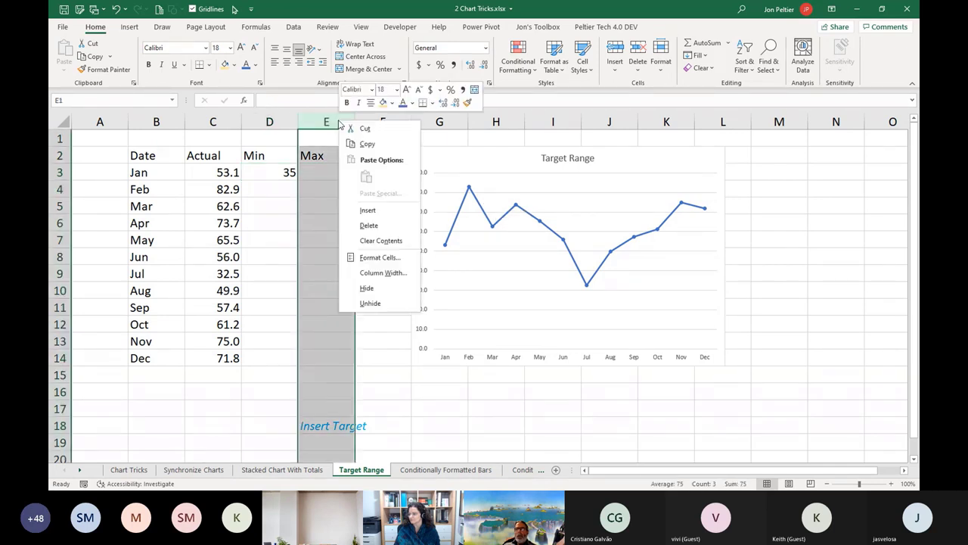
pyautogui.click(369, 212)
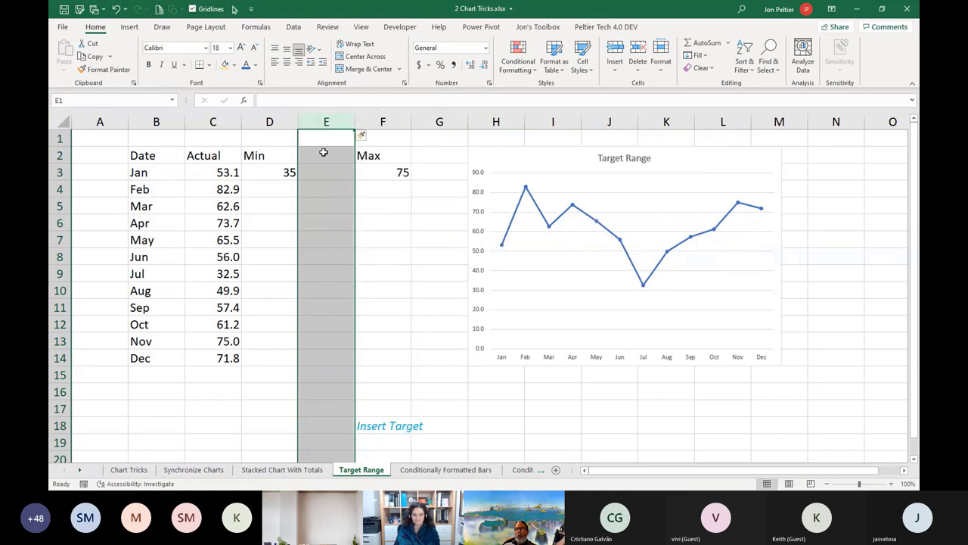
pyautogui.click(325, 154)
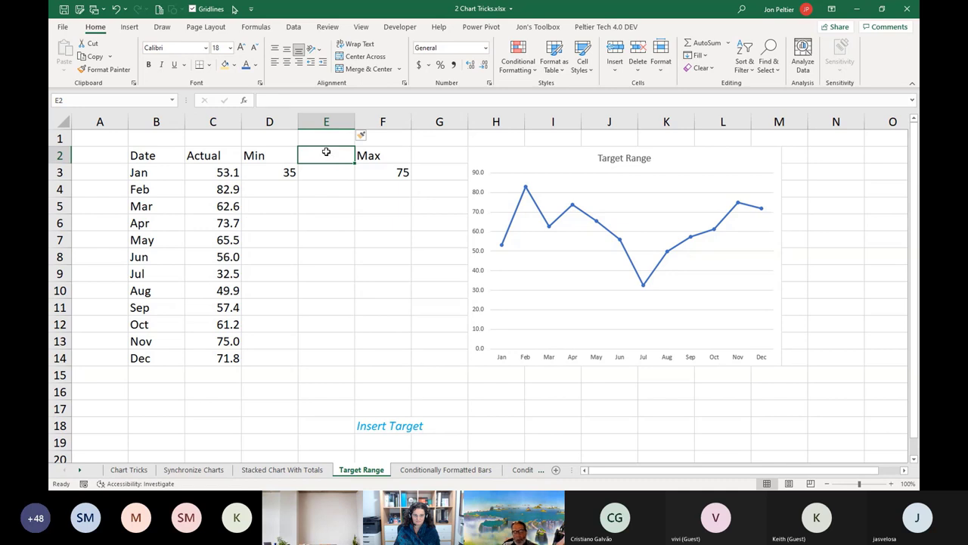
pyautogui.write('Target')
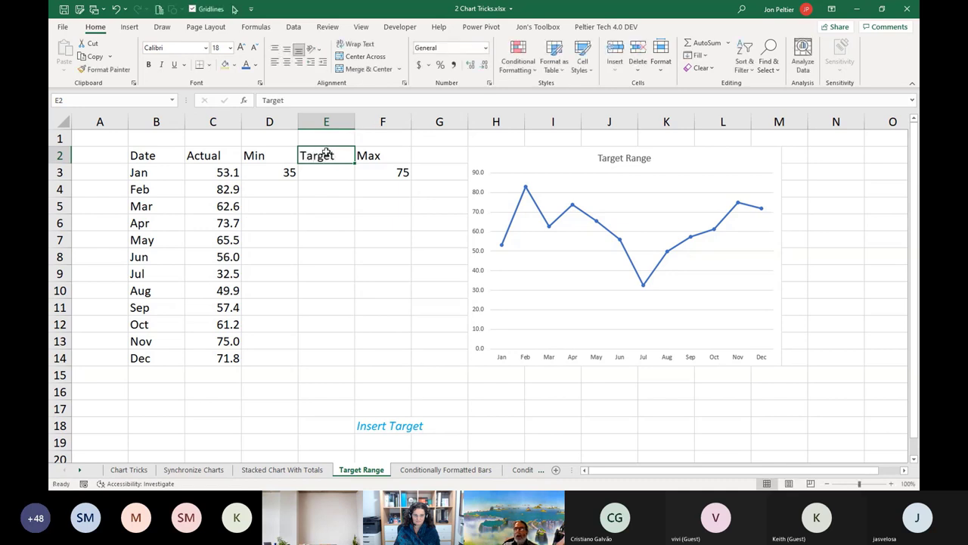
# Step: Enter =F3-D3 in E3 and fill D3:F3 down through row 14
pyautogui.click(324, 175)
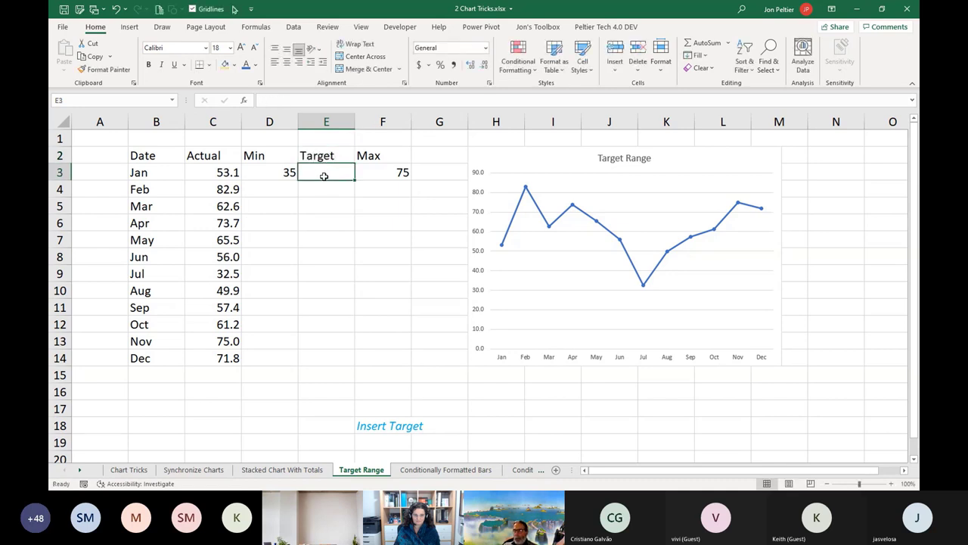
pyautogui.write('=')
pyautogui.click(376, 168)
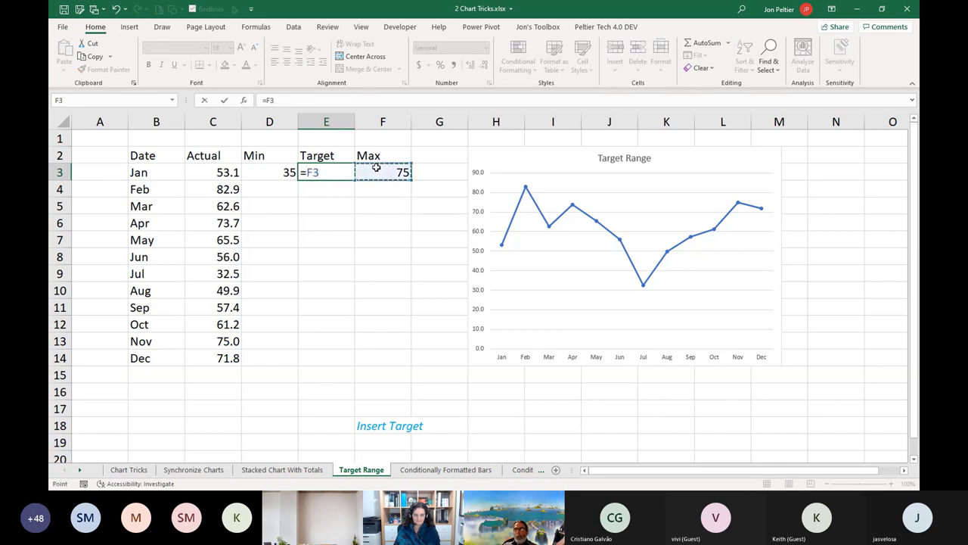
pyautogui.write('-')
pyautogui.click(279, 170)
pyautogui.hotkey('ctrl', 'Return')
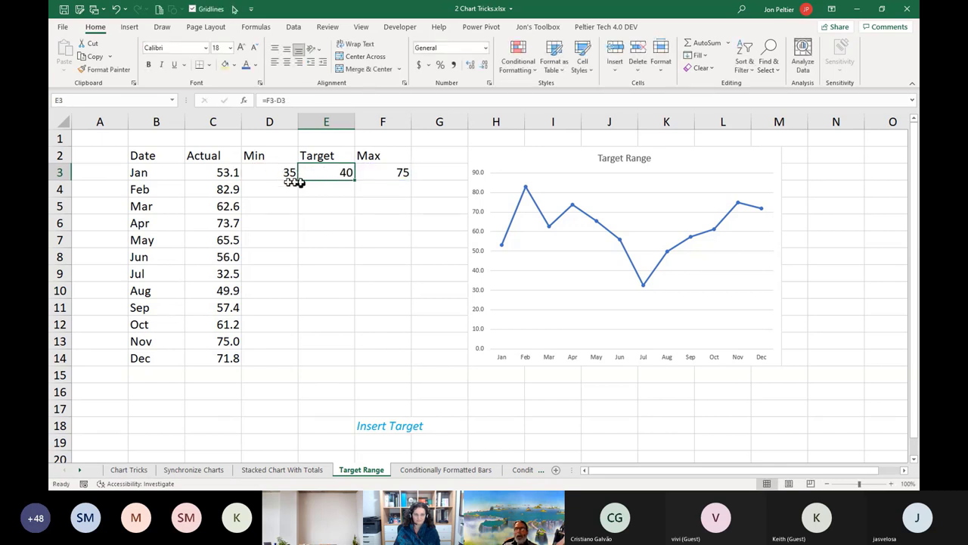
pyautogui.moveTo(295, 182); pyautogui.dragTo(414, 366)
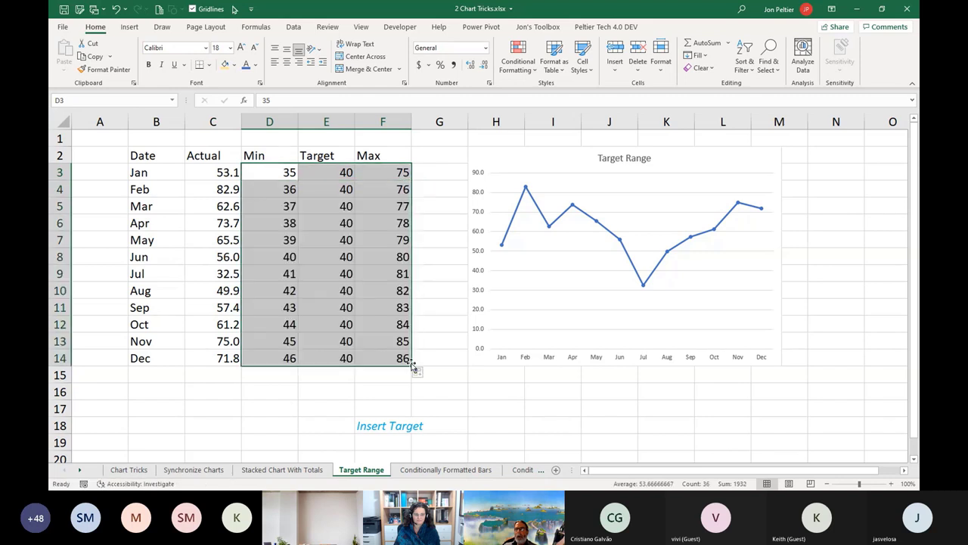
# Step: Extend the Target Range chart's source range through column E so that Min and Target are added as series
pyautogui.click(539, 209)
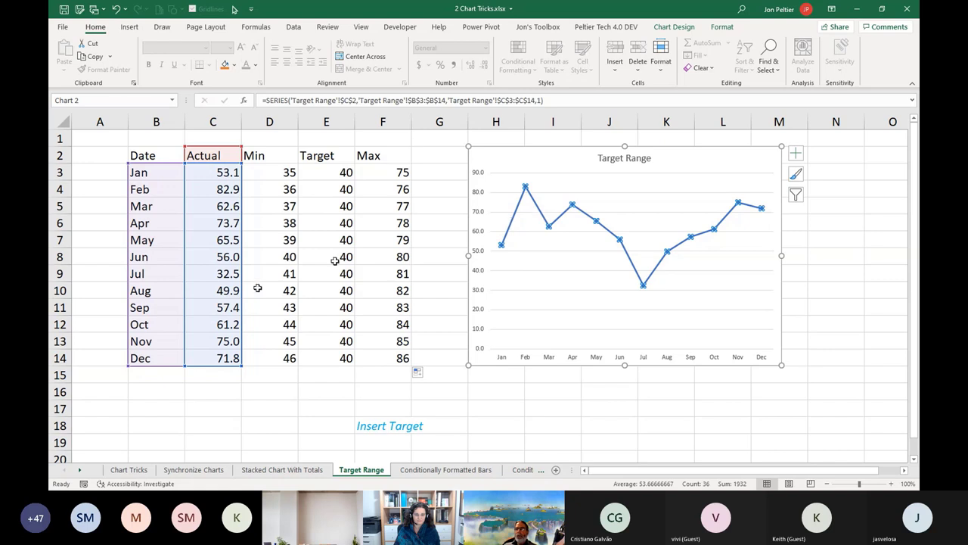
pyautogui.click(522, 154)
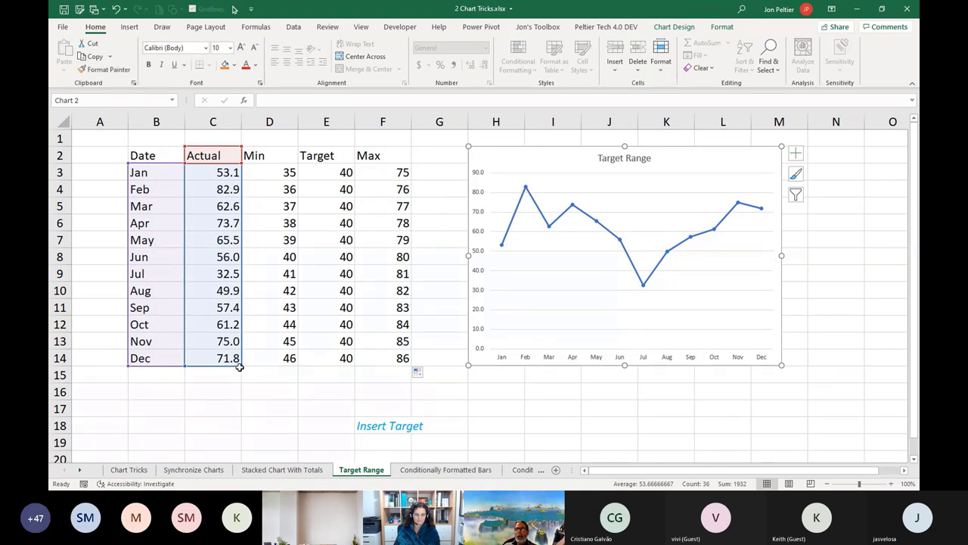
pyautogui.moveTo(239, 367); pyautogui.dragTo(355, 366)
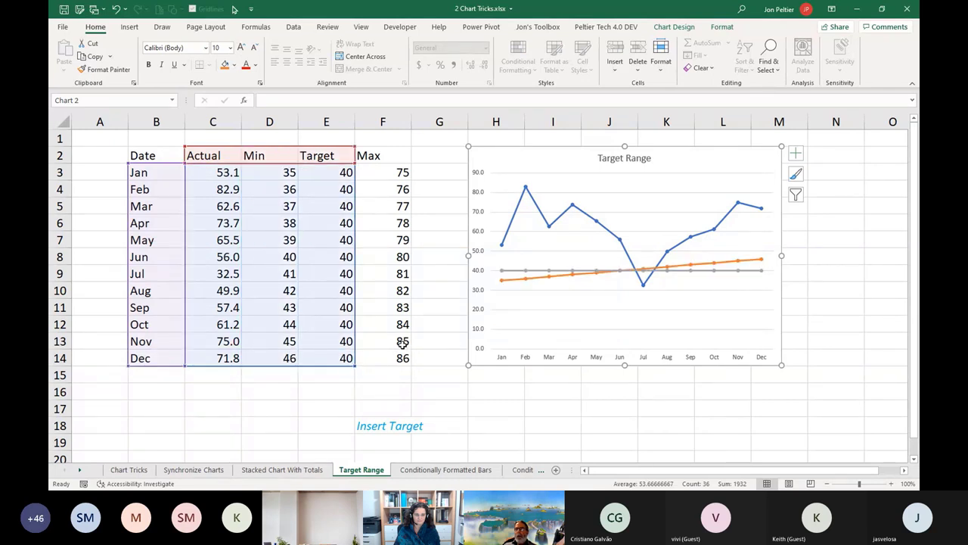
# Step: Refill the Min column with a constant 35 and the Max column with a constant 75 down to row 14
pyautogui.click(270, 174)
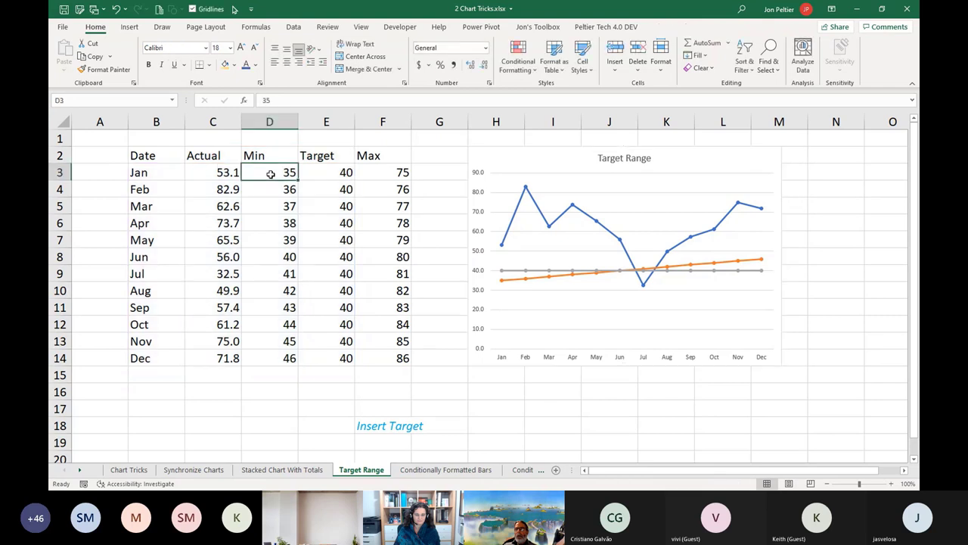
pyautogui.doubleClick(297, 180)
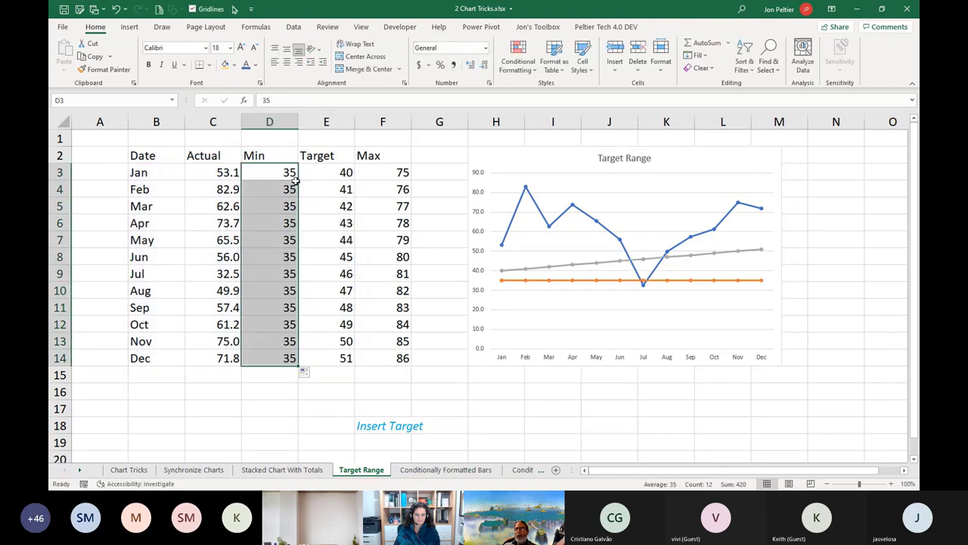
pyautogui.click(407, 174)
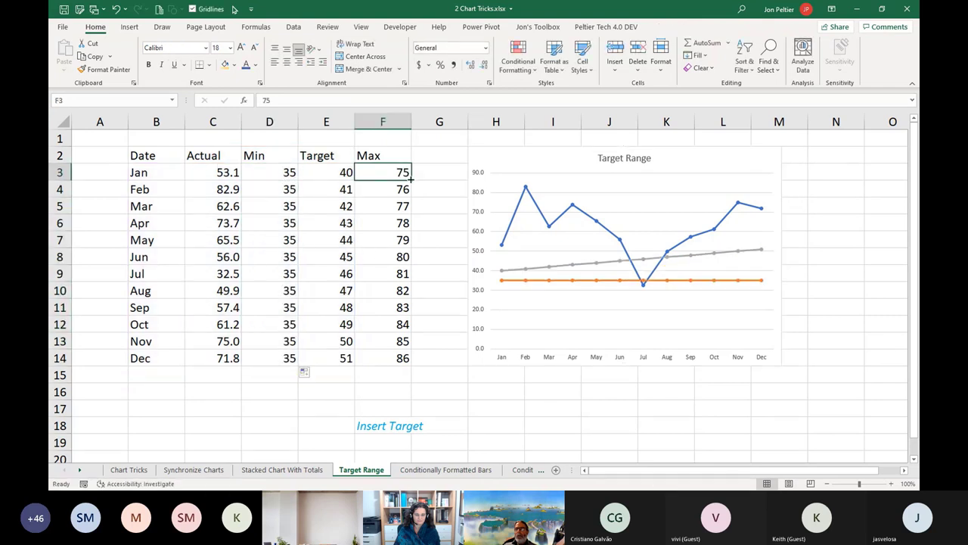
pyautogui.doubleClick(411, 177)
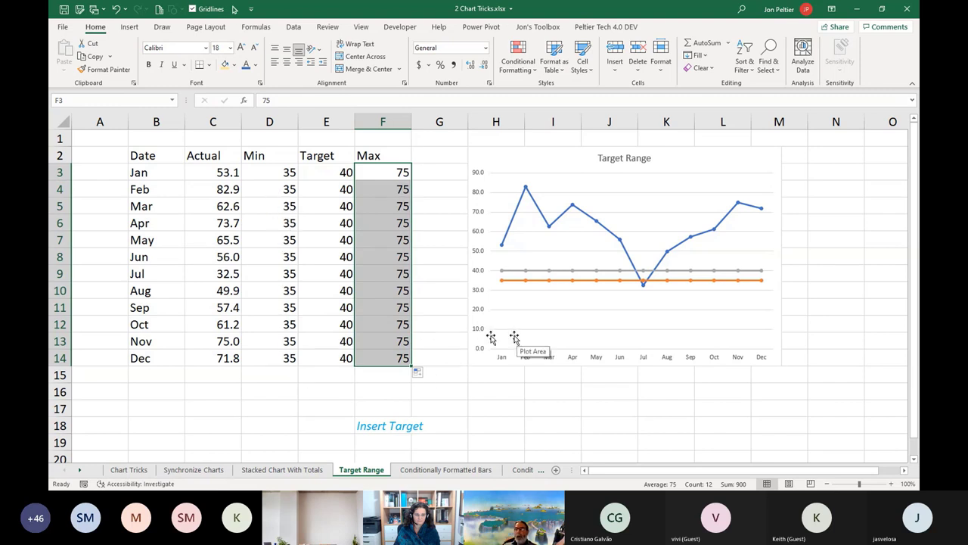
# Step: Change the Min and Target series to Stacked Column on the primary axis, keeping Actual as Line with Markers
pyautogui.click(514, 285)
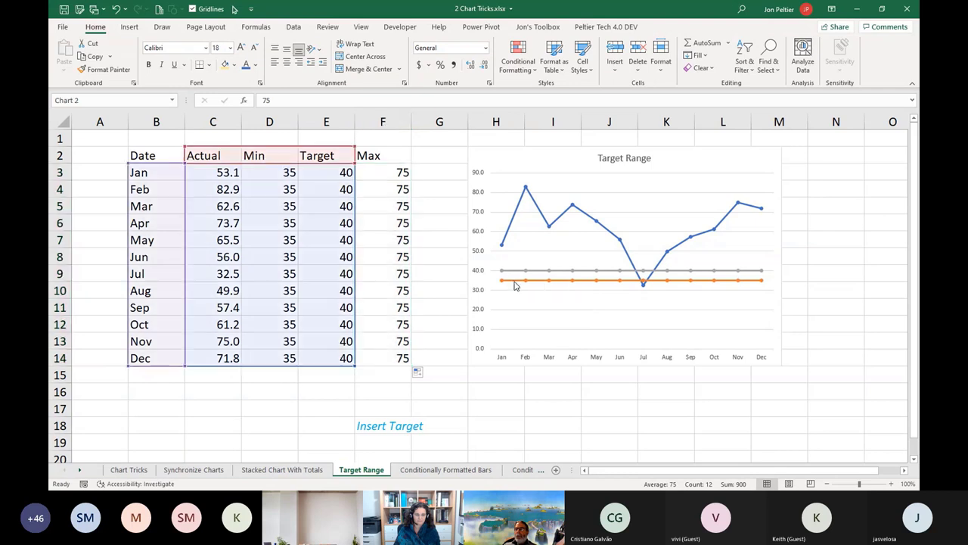
pyautogui.click(515, 285)
pyautogui.click(516, 273)
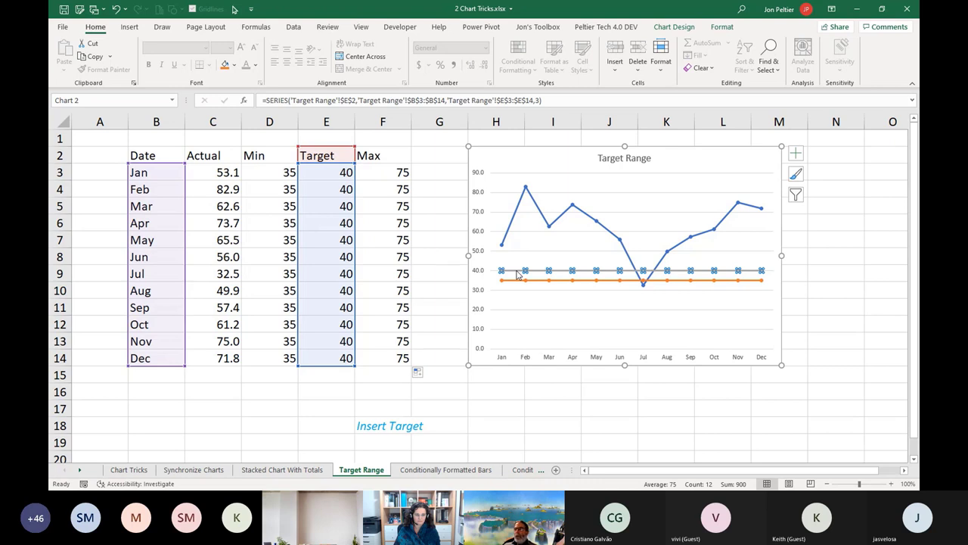
pyautogui.rightClick(761, 270)
pyautogui.click(792, 312)
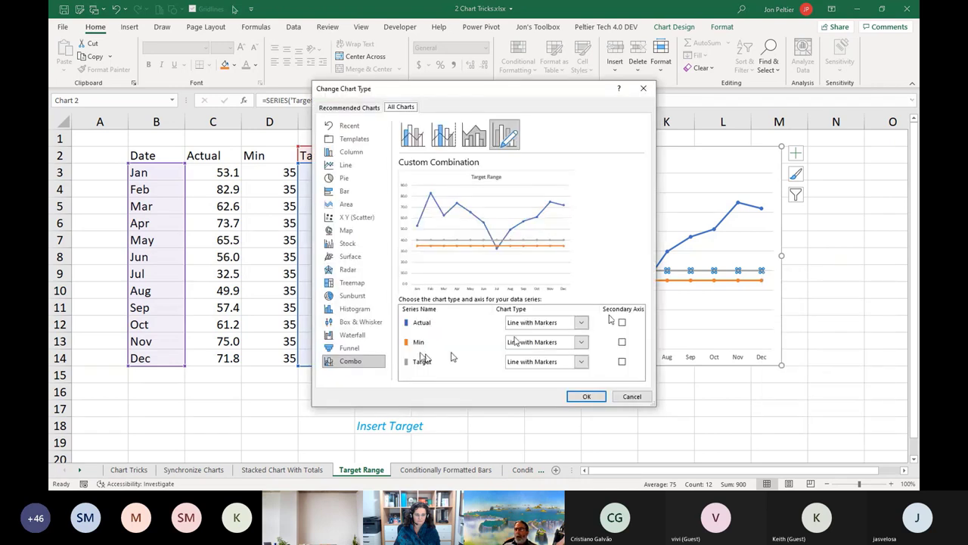
pyautogui.click(582, 344)
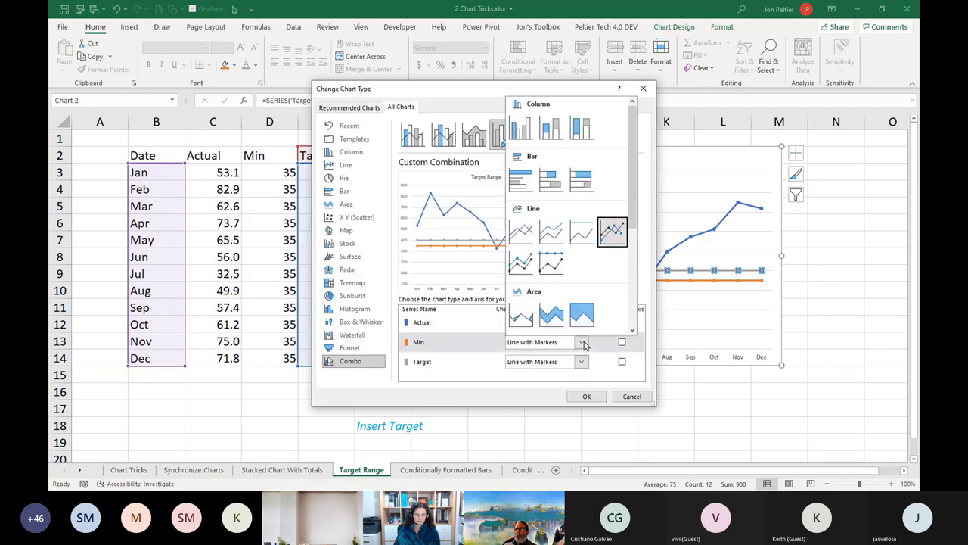
pyautogui.click(550, 129)
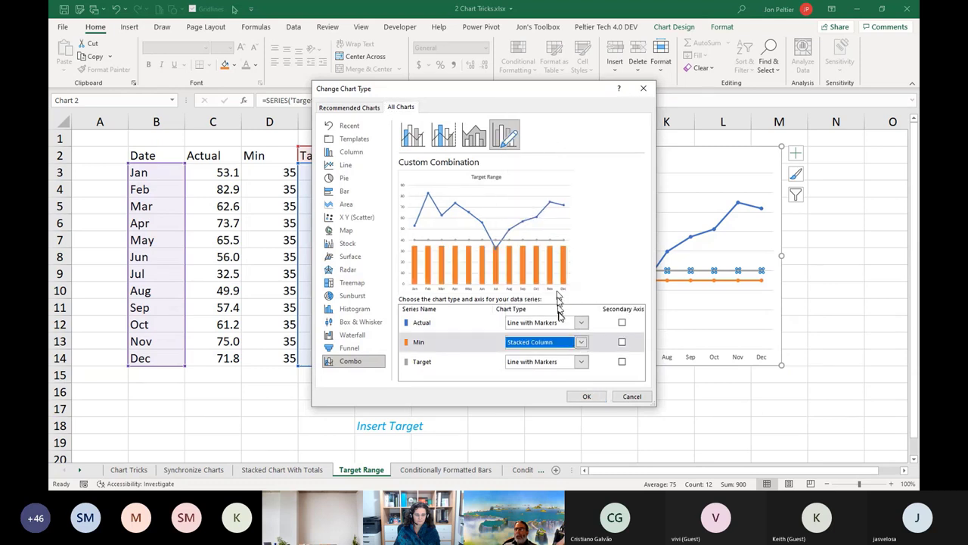
pyautogui.click(581, 361)
pyautogui.click(551, 128)
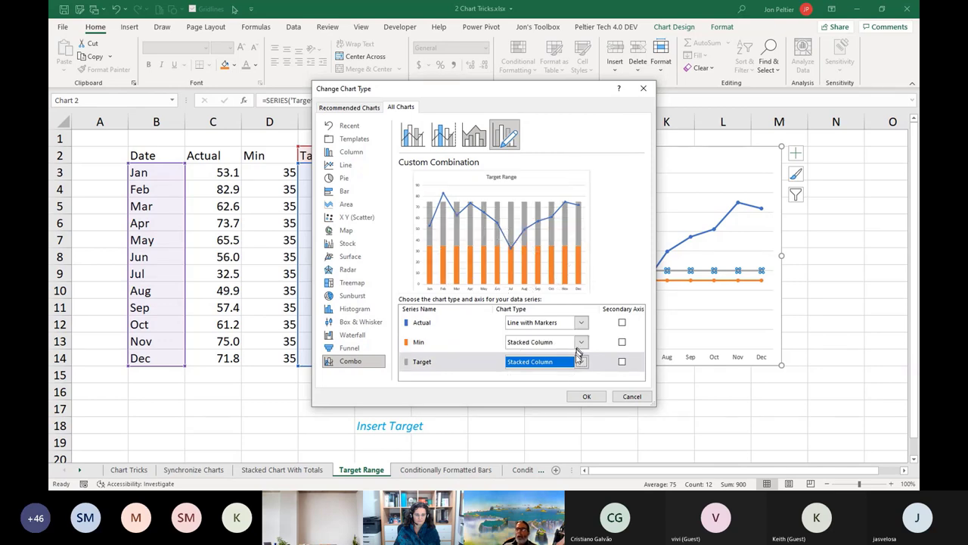
pyautogui.click(587, 398)
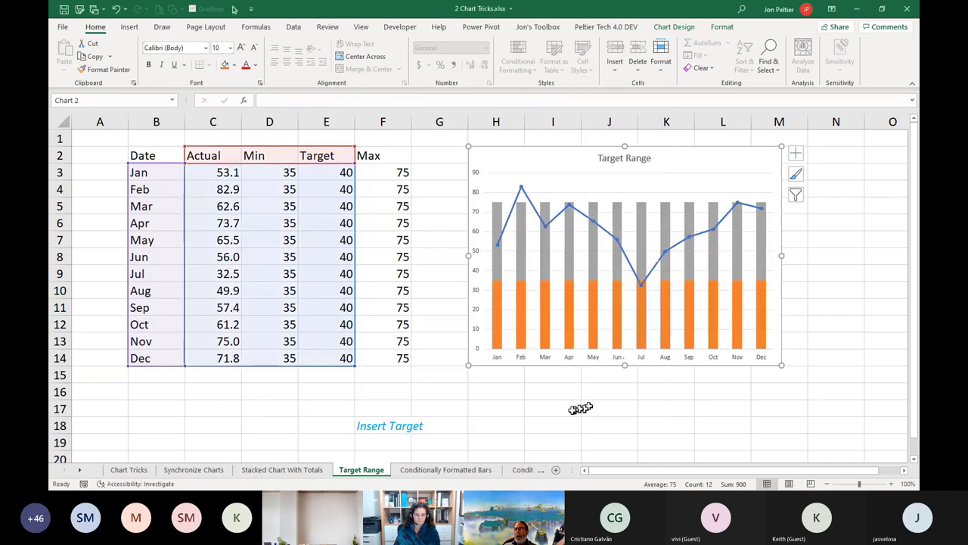
# Step: Set the Min column series to No fill and deselect the chart
pyautogui.click(569, 336)
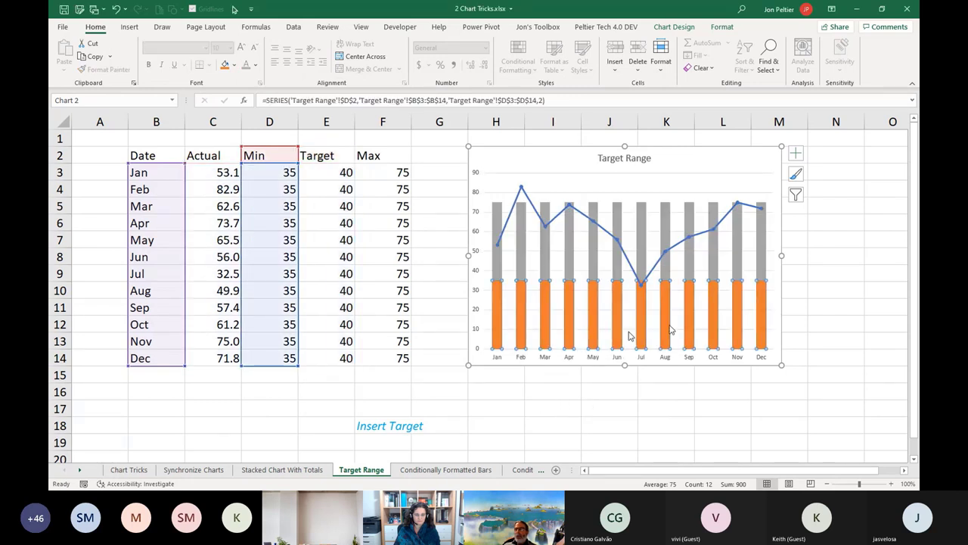
pyautogui.doubleClick(754, 315)
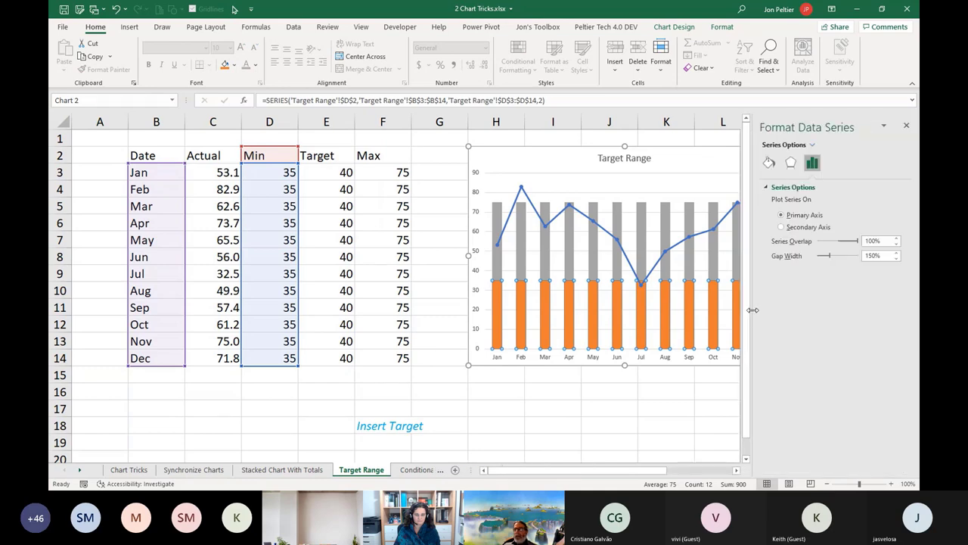
pyautogui.click(769, 162)
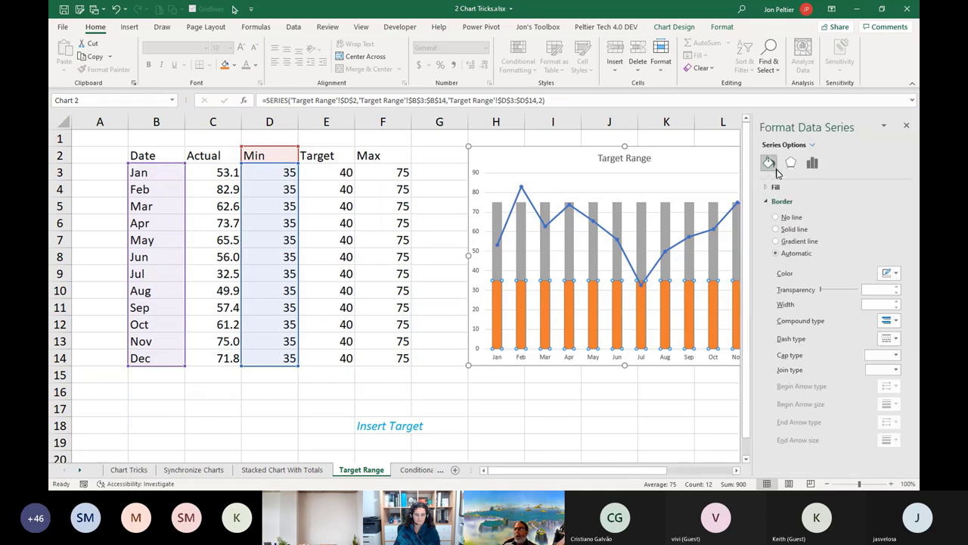
pyautogui.click(781, 189)
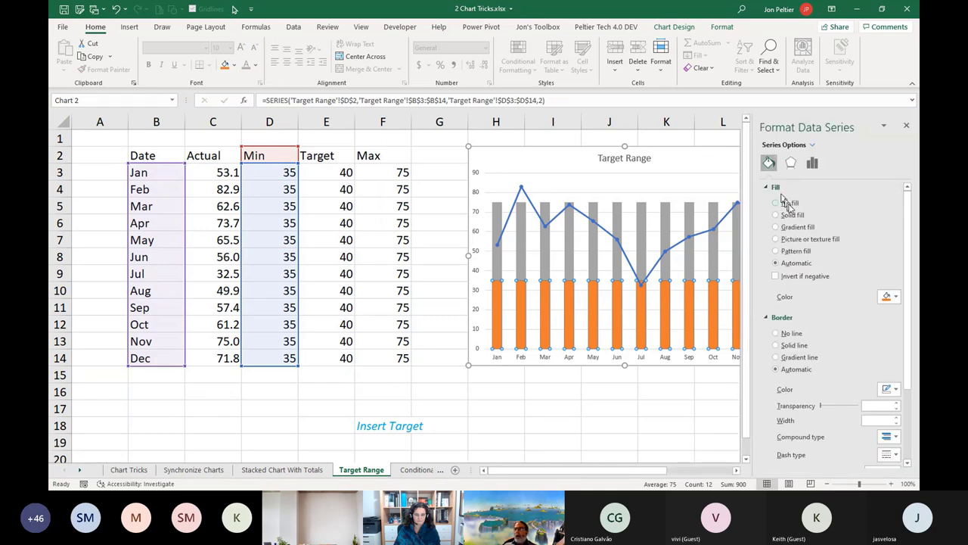
pyautogui.click(789, 205)
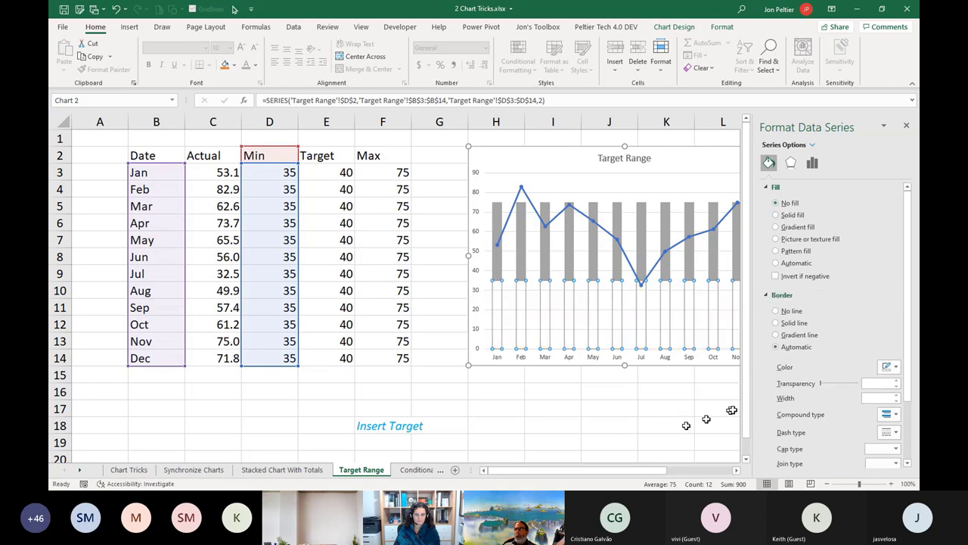
pyautogui.click(719, 392)
pyautogui.click(736, 470)
pyautogui.click(736, 470)
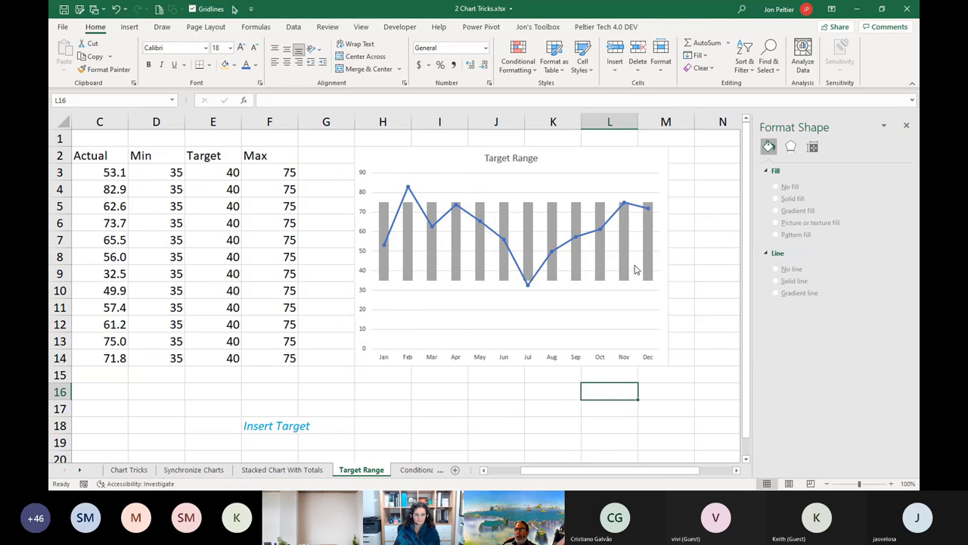
# Step: Set the gap width of the Target column series to 0% so the columns merge into one band
pyautogui.moveTo(552, 285)
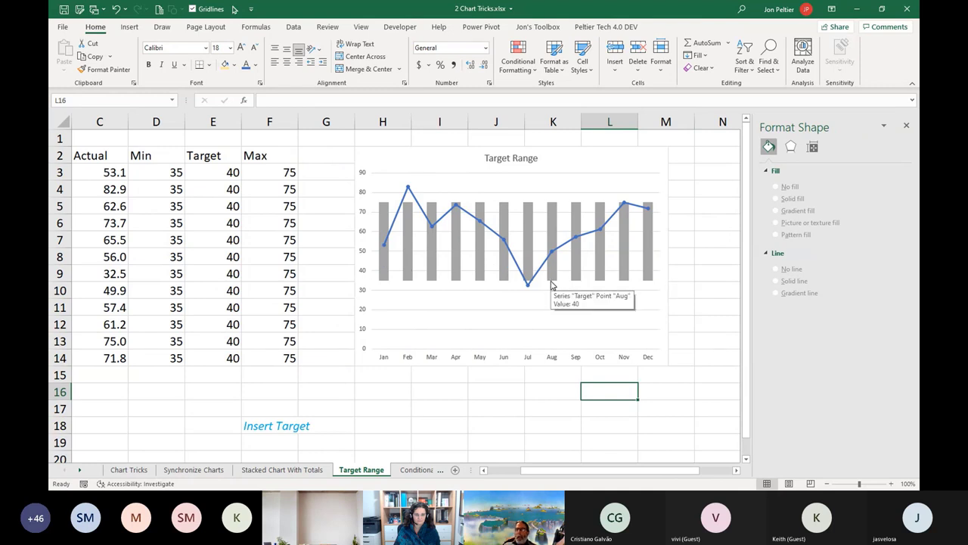
pyautogui.click(479, 257)
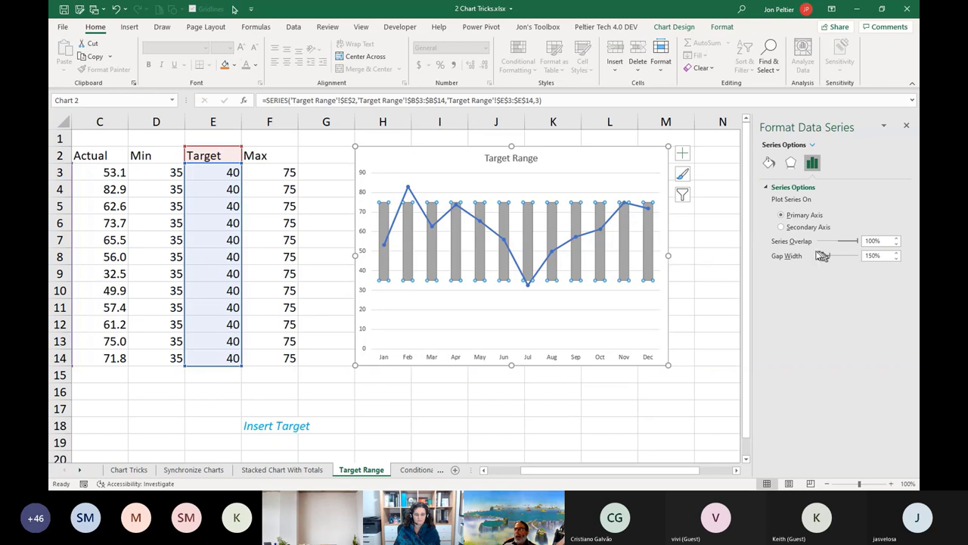
pyautogui.moveTo(831, 258); pyautogui.dragTo(811, 256)
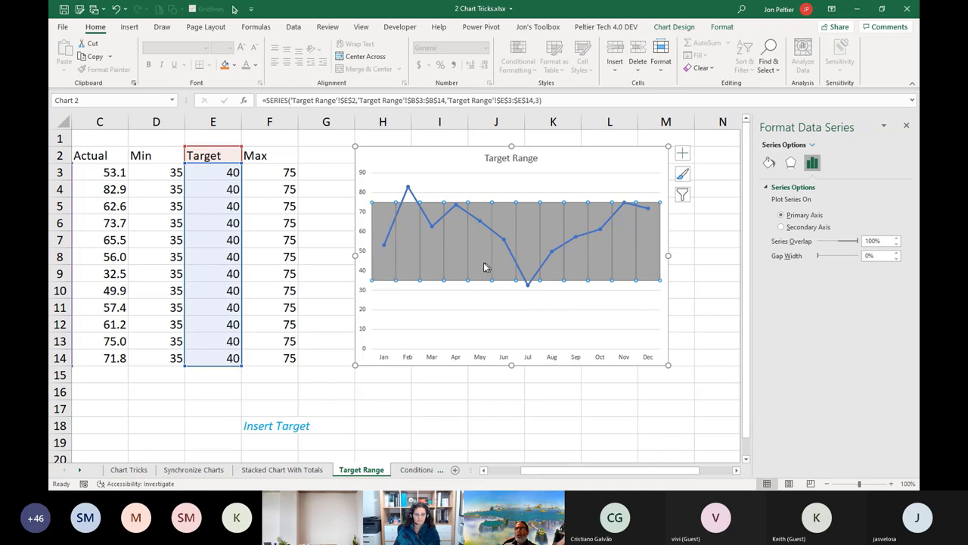
# Step: Give the Target series a solid light gold fill with 50% transparency and deselect the chart
pyautogui.click(769, 162)
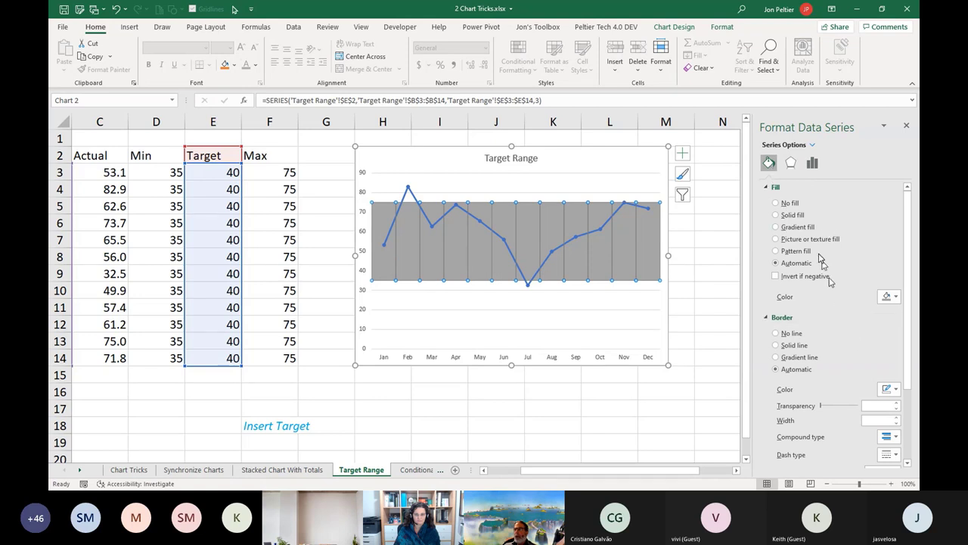
pyautogui.click(897, 296)
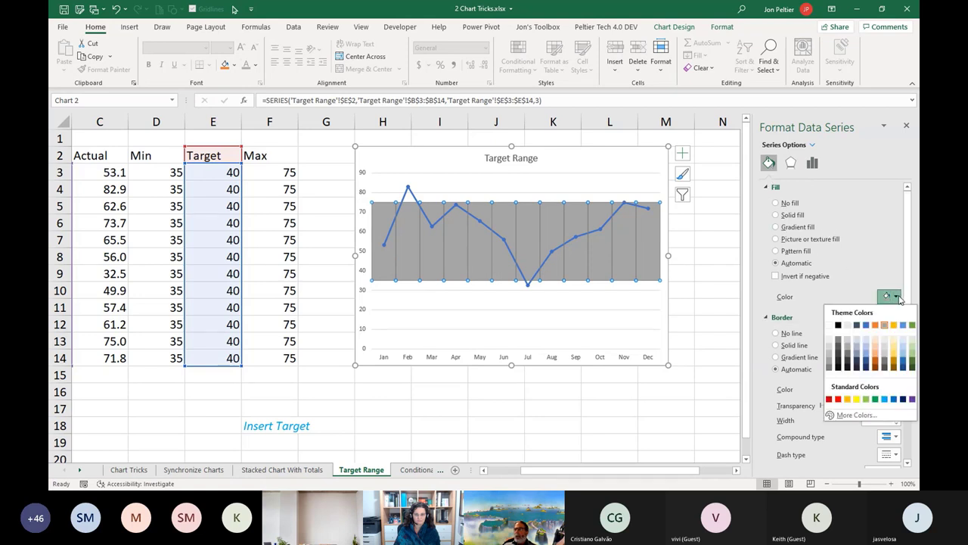
pyautogui.click(895, 357)
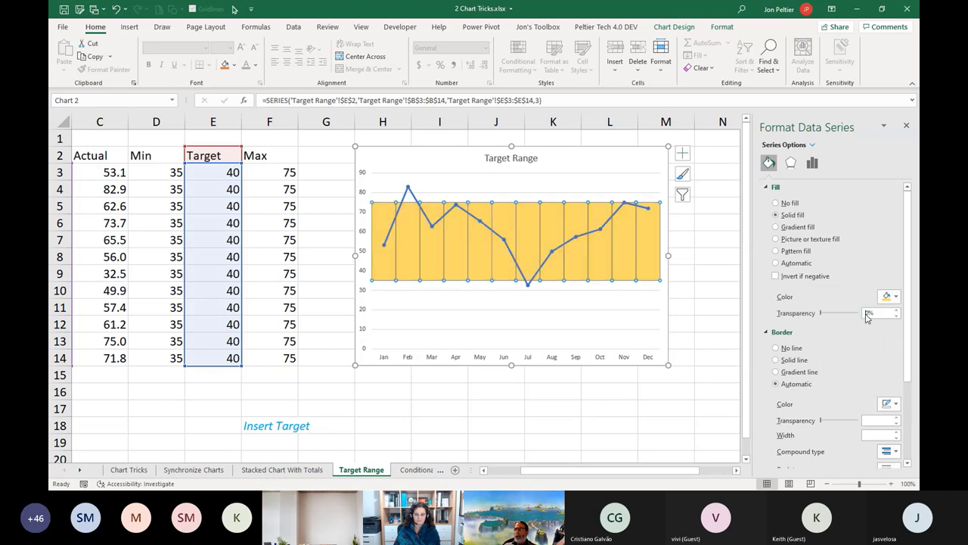
pyautogui.write('5')
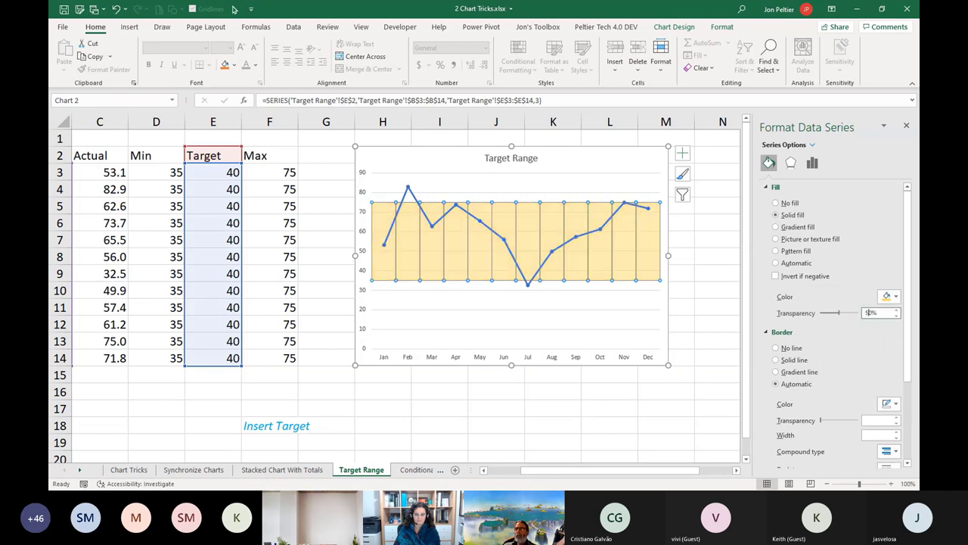
pyautogui.click(634, 409)
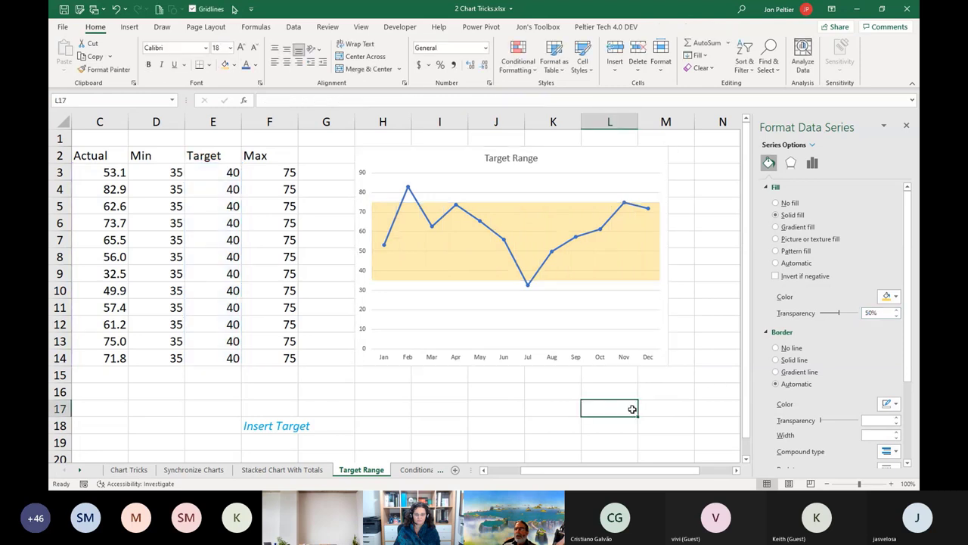
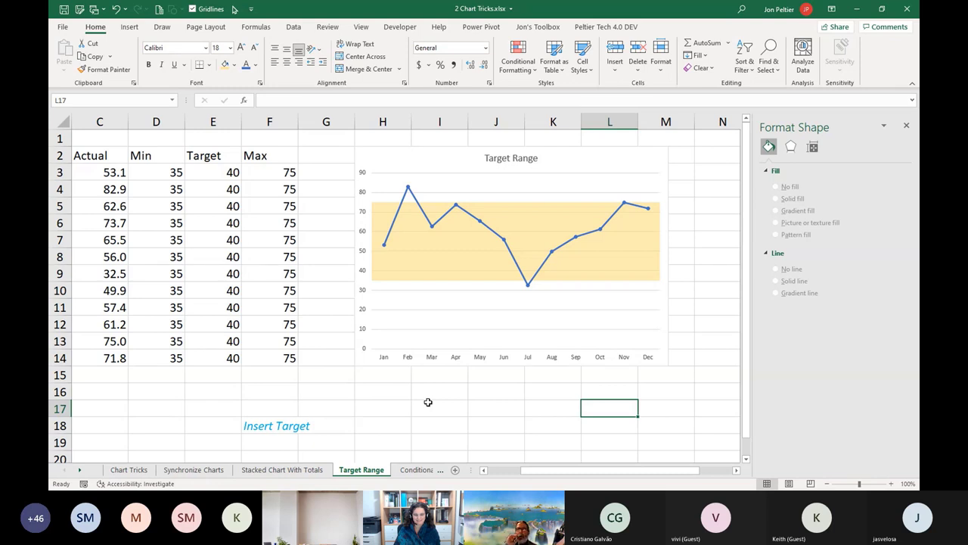
# Step: On the Conditionally Formatted Bars sheet, start a new formula-based conditional formatting rule for the Monthly values in C3:C14
pyautogui.click(79, 470)
pyautogui.click(79, 470)
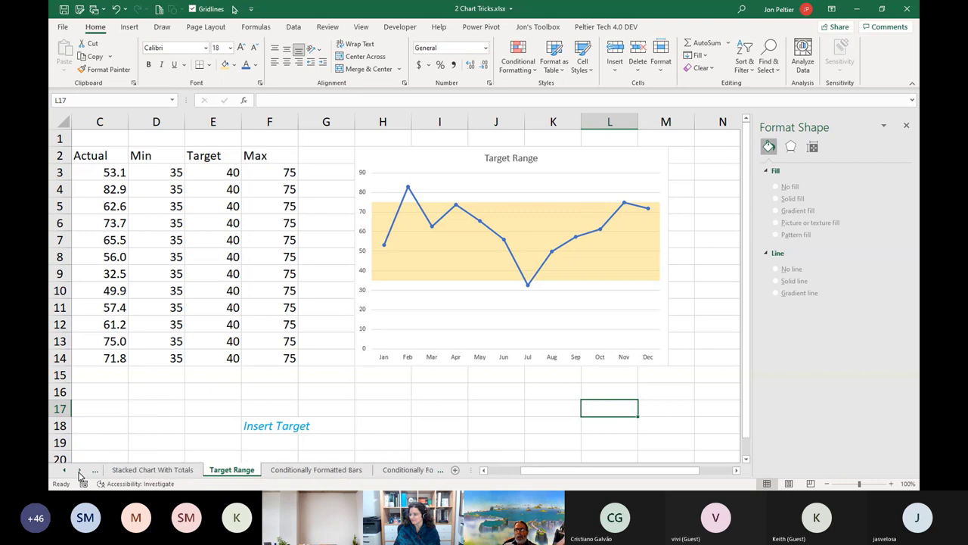
pyautogui.click(307, 470)
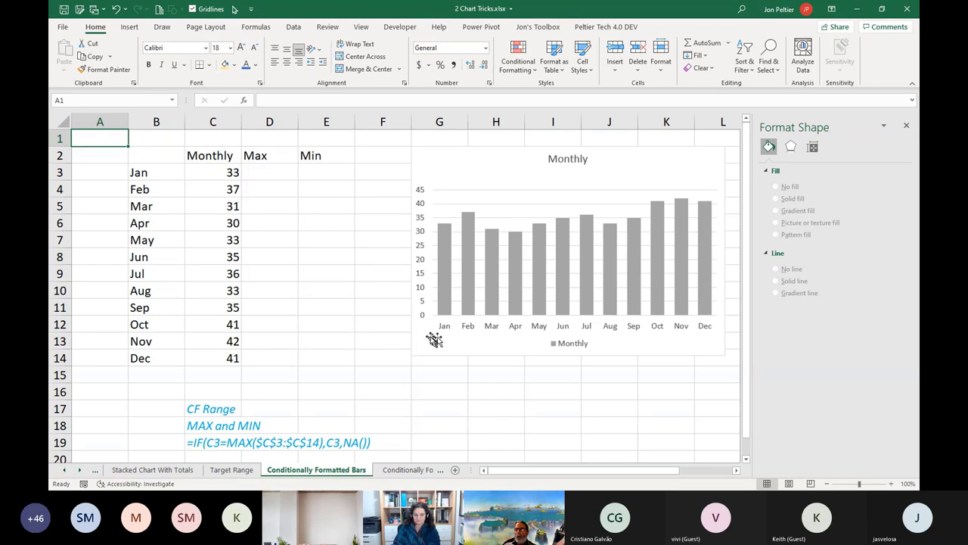
pyautogui.moveTo(216, 171); pyautogui.dragTo(219, 357)
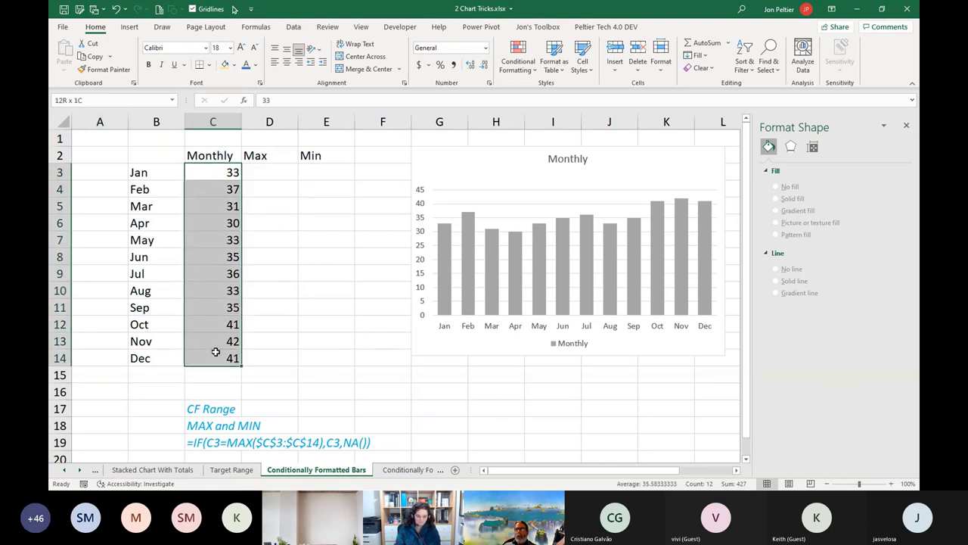
pyautogui.click(514, 61)
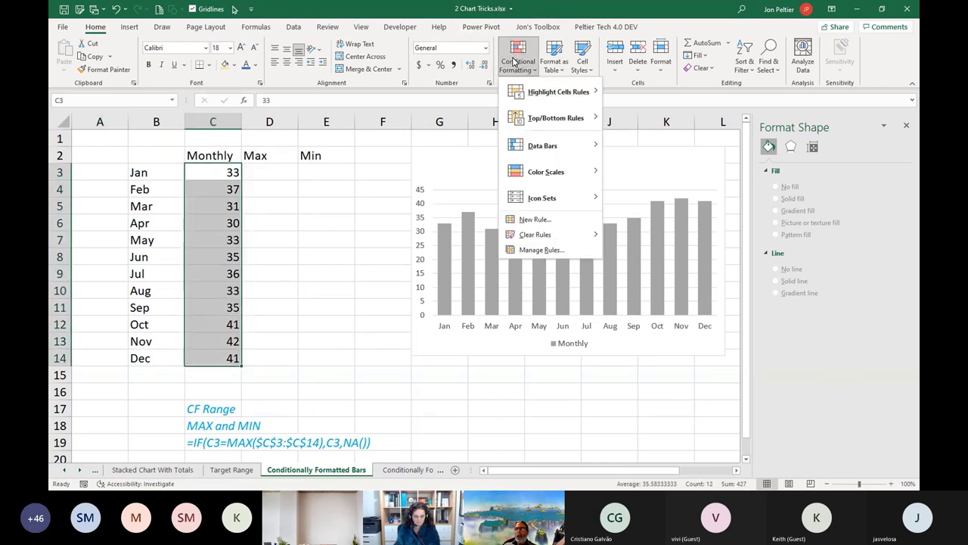
pyautogui.click(547, 220)
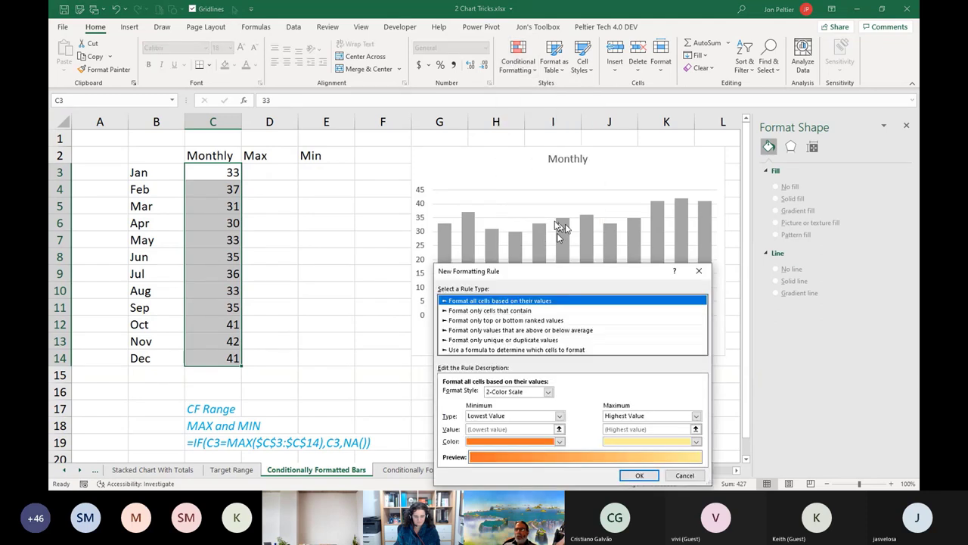
pyautogui.moveTo(556, 271); pyautogui.dragTo(538, 166)
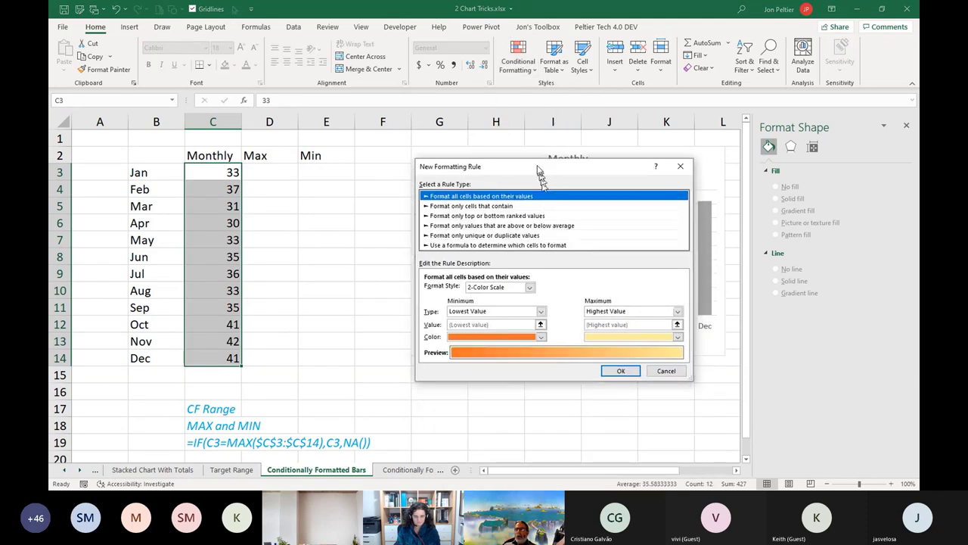
pyautogui.click(517, 245)
pyautogui.click(467, 290)
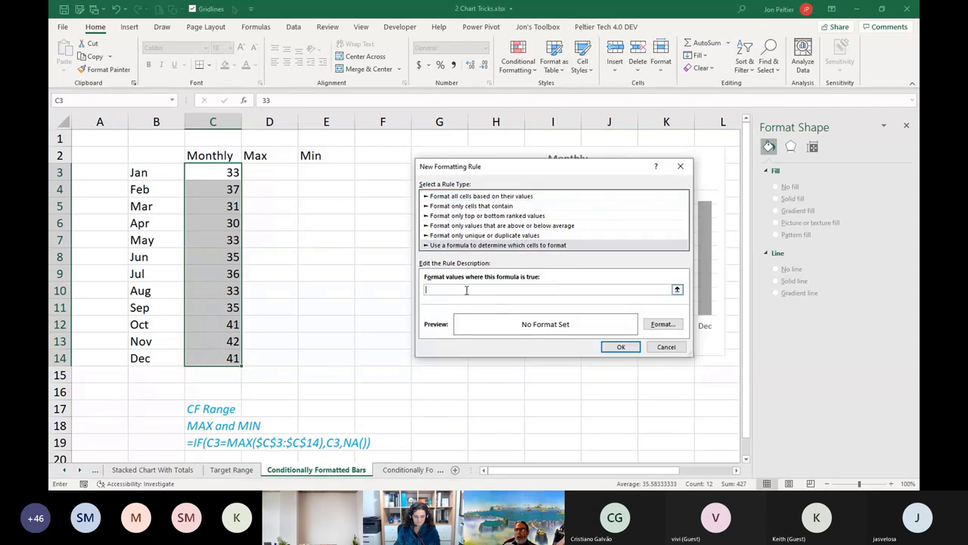
# Step: Enter =C3=max($C$3:$C$14) as the rule's formula
pyautogui.write('=')
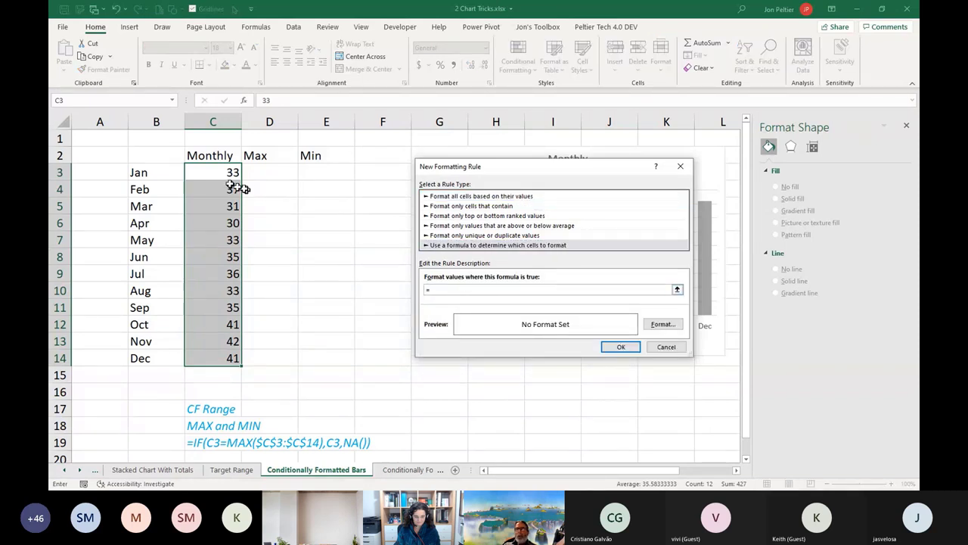
pyautogui.click(218, 172)
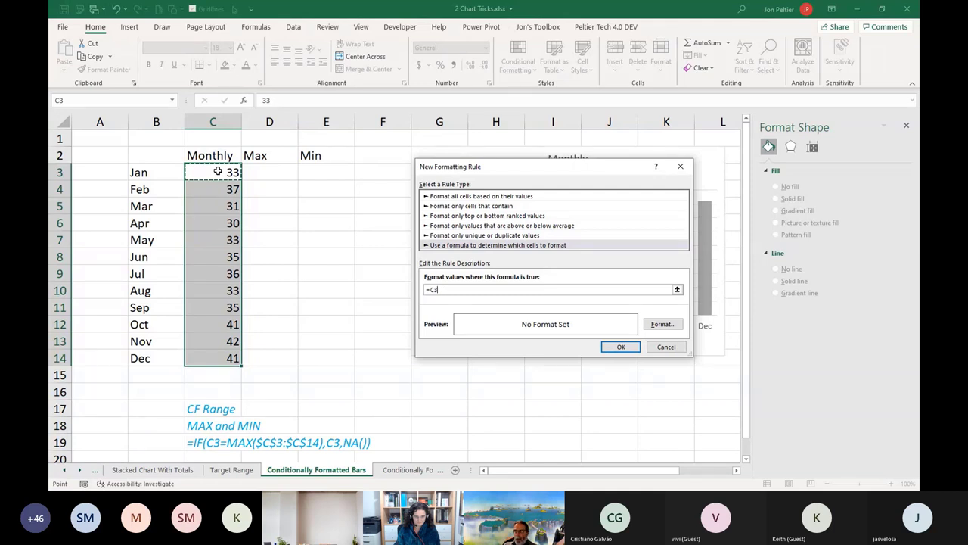
pyautogui.write('=')
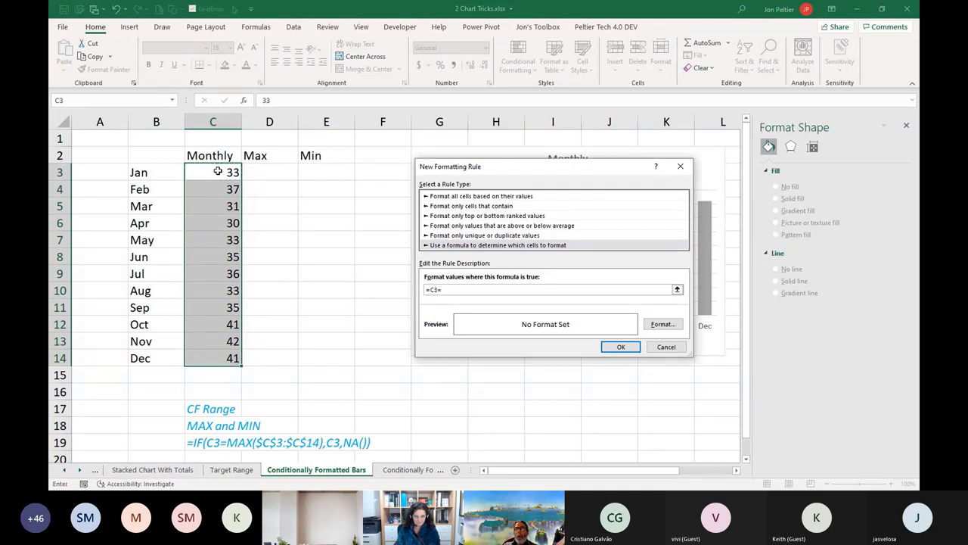
pyautogui.write('max(')
pyautogui.moveTo(199, 173); pyautogui.dragTo(225, 363)
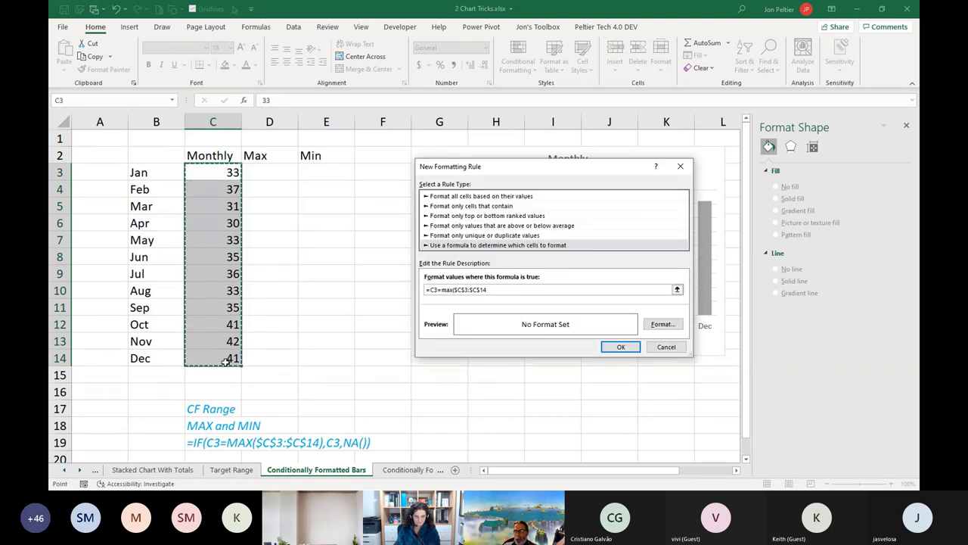
pyautogui.write(')')
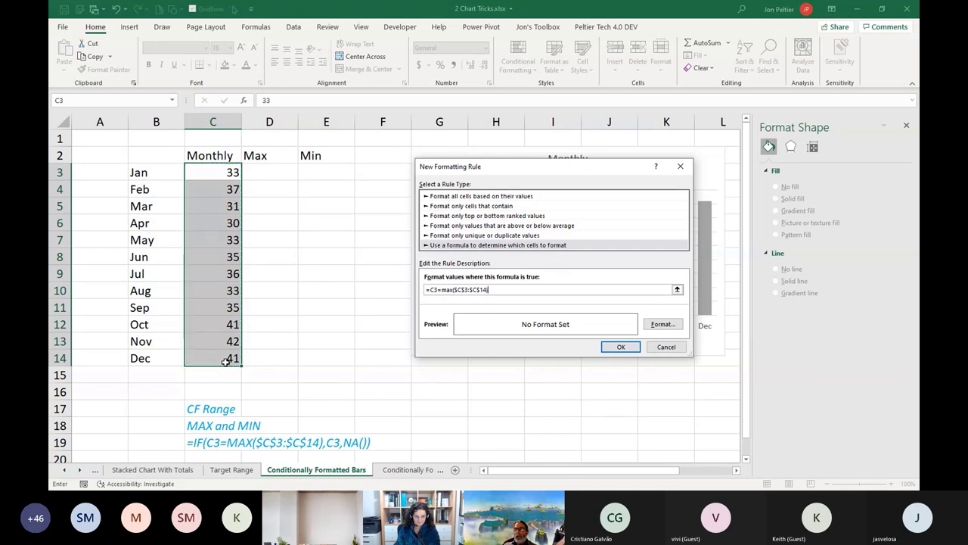
# Step: Give the maximum-value rule a light blue background fill and apply it to the Monthly values
pyautogui.click(660, 324)
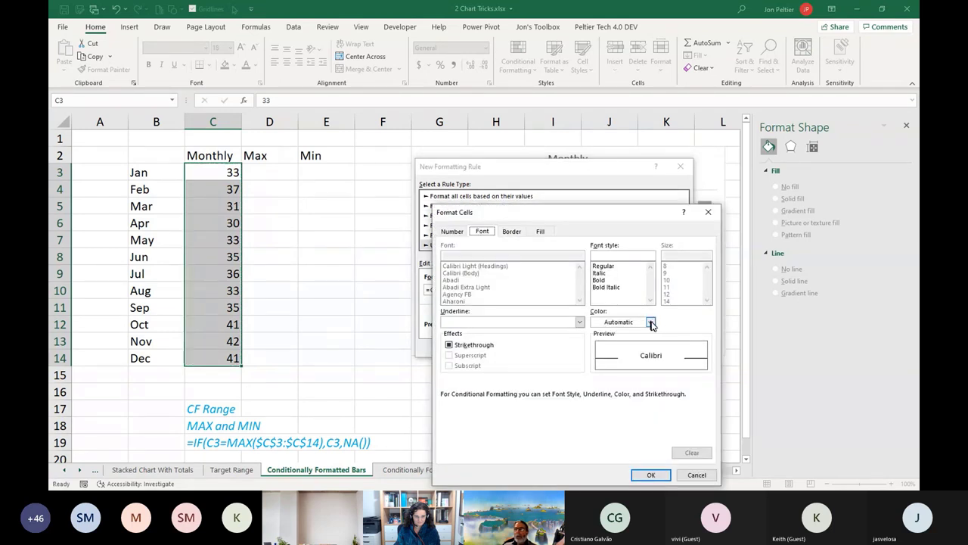
pyautogui.click(541, 231)
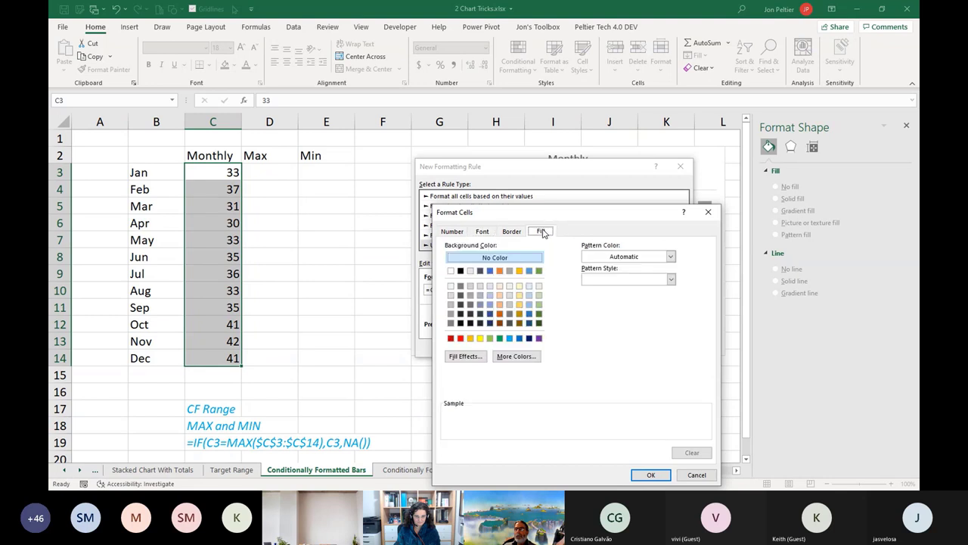
pyautogui.click(490, 296)
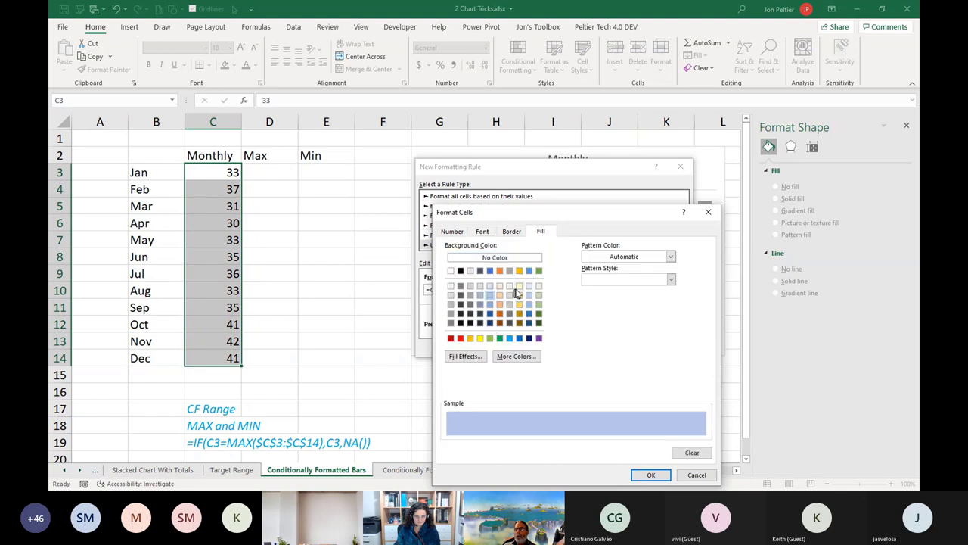
pyautogui.click(528, 296)
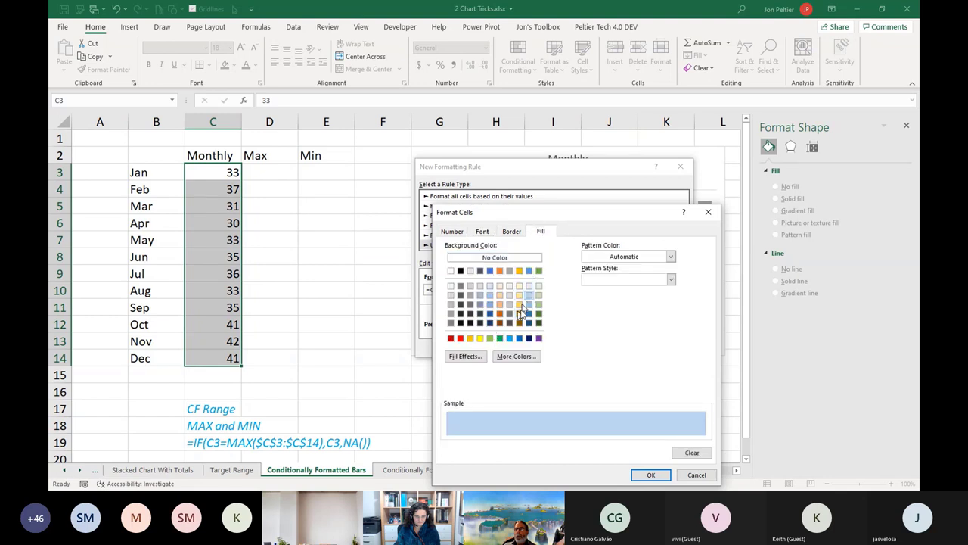
pyautogui.click(665, 473)
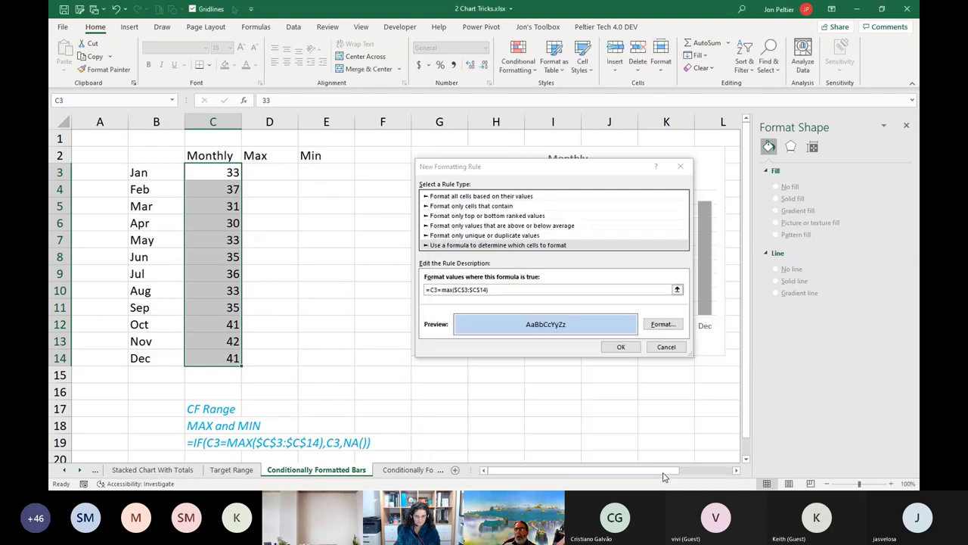
pyautogui.click(626, 349)
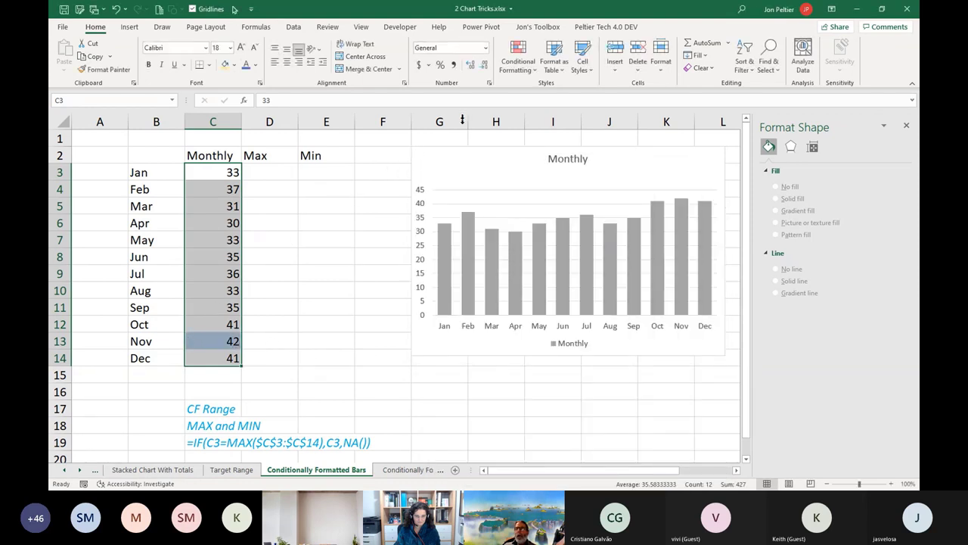
# Step: Start a formula-based conditional formatting rule for C3:C14 that tests whether C3 equals the minimum of $C$3:$C$14
pyautogui.click(518, 61)
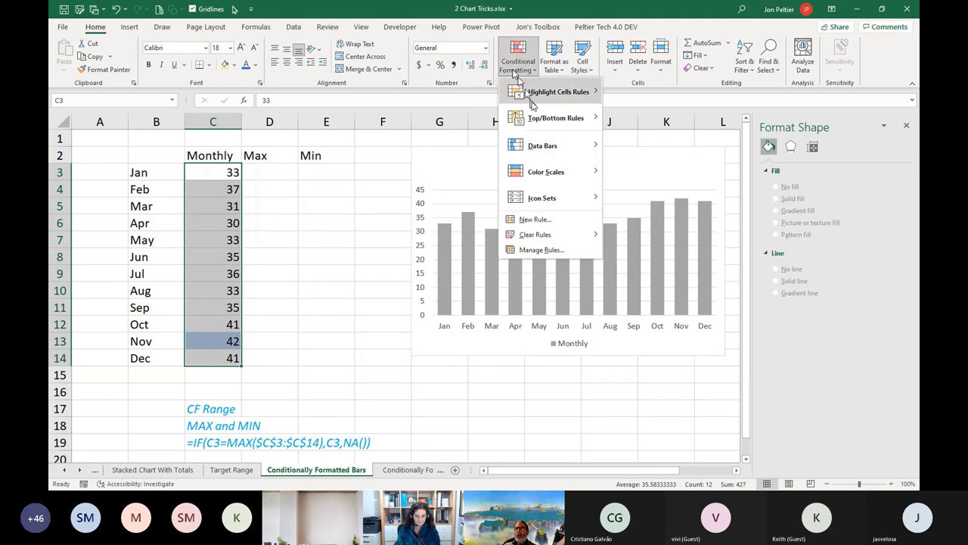
pyautogui.click(535, 218)
pyautogui.click(483, 235)
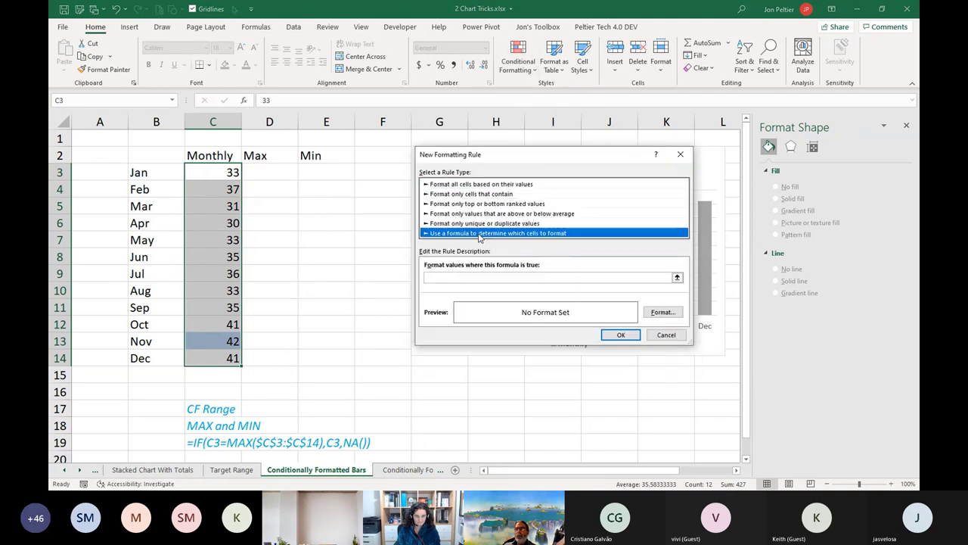
pyautogui.click(480, 278)
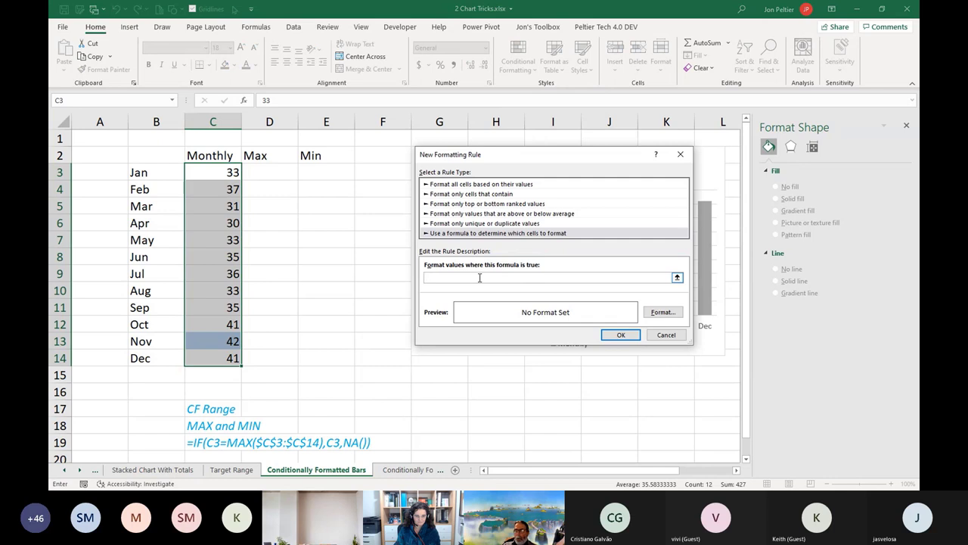
pyautogui.click(203, 172)
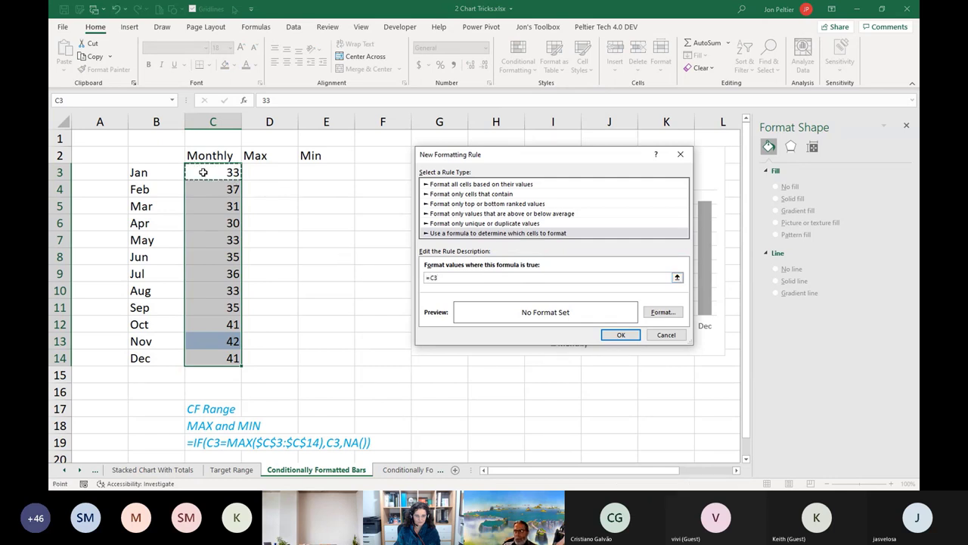
pyautogui.write('=,in(')
pyautogui.moveTo(202, 173); pyautogui.dragTo(229, 356)
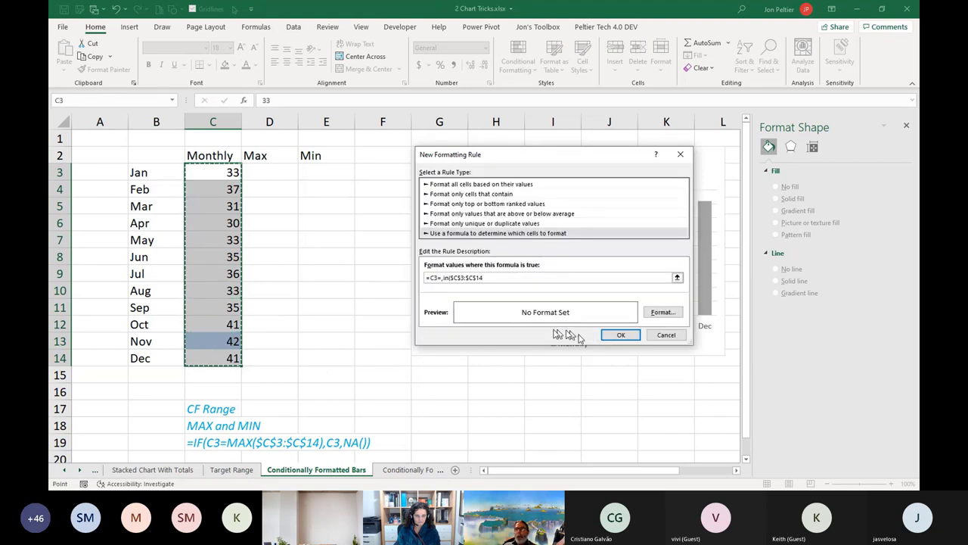
pyautogui.click(445, 278)
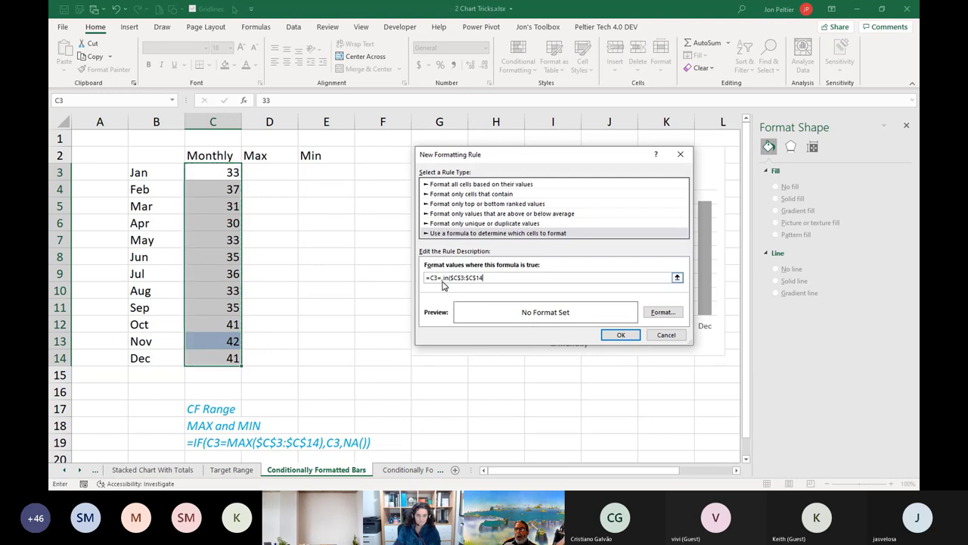
pyautogui.press('BackSpace')
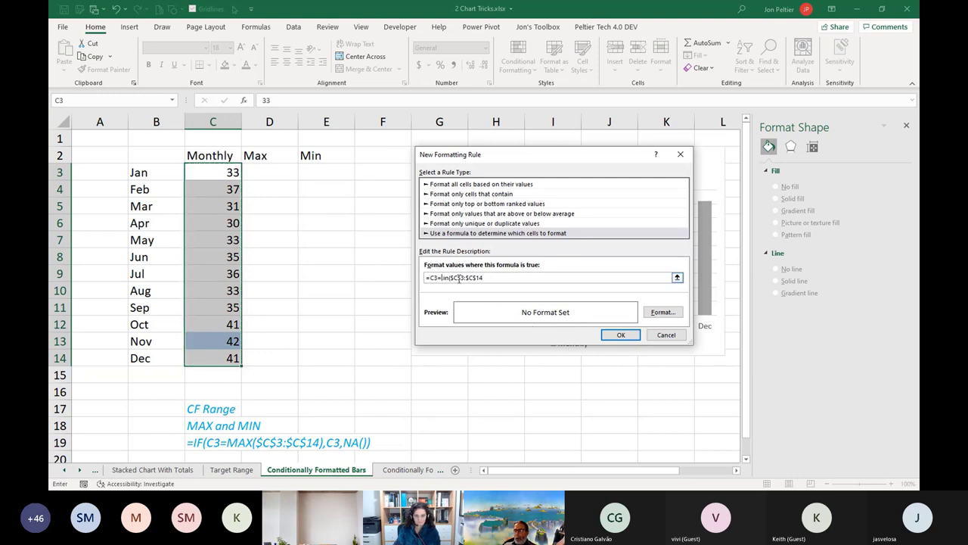
pyautogui.press('BackSpace')
pyautogui.write('m')
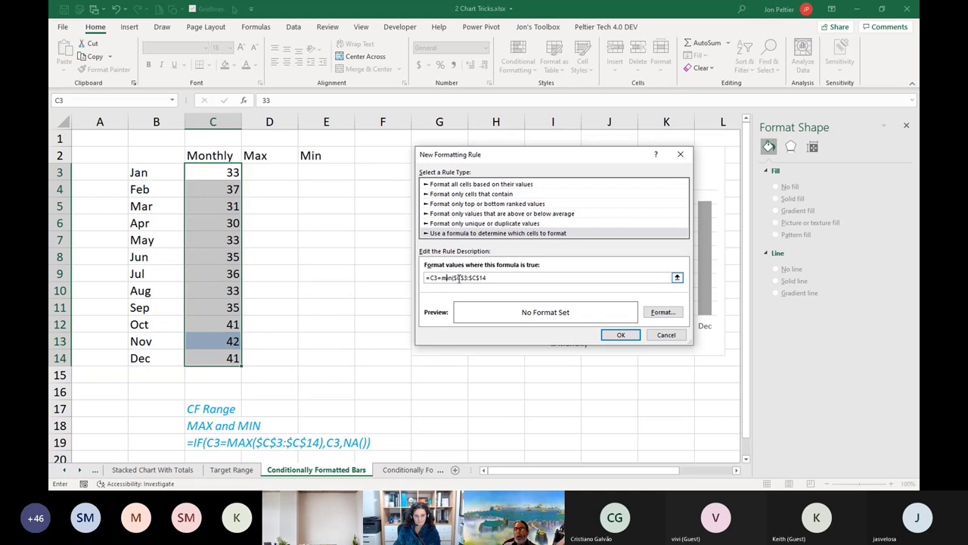
# Step: Give the rule a light orange fill, complete its formula as =C3=min($C$3:$C$14), and apply it
pyautogui.click(663, 312)
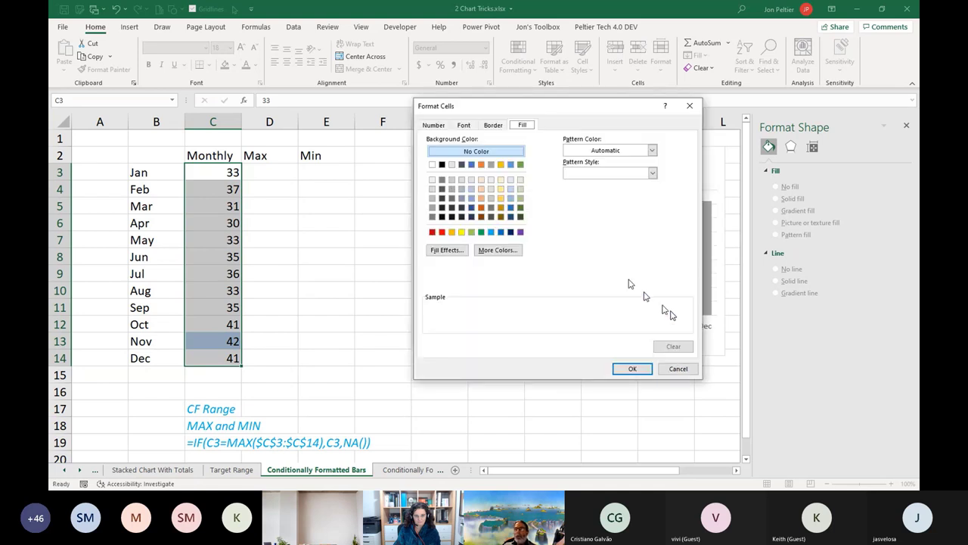
pyautogui.click(481, 188)
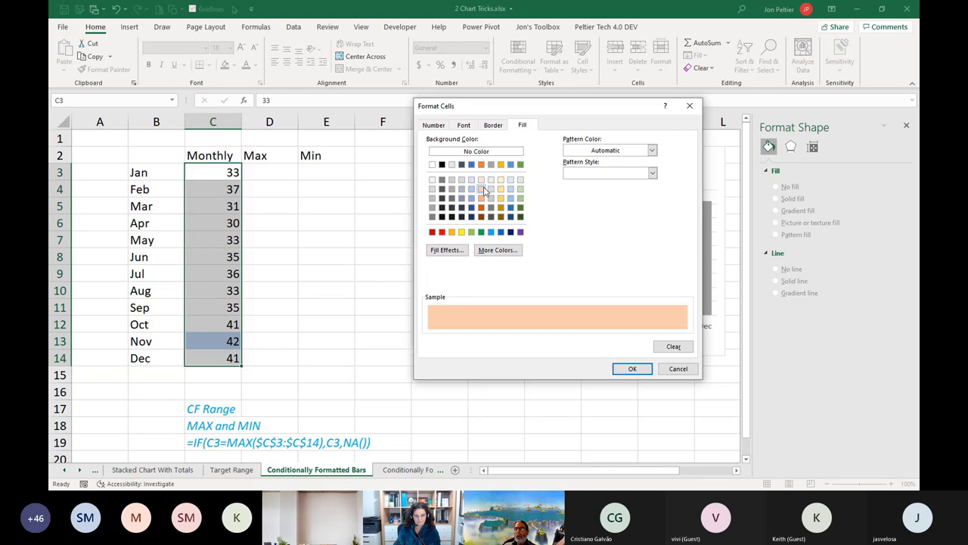
pyautogui.click(628, 369)
pyautogui.click(621, 335)
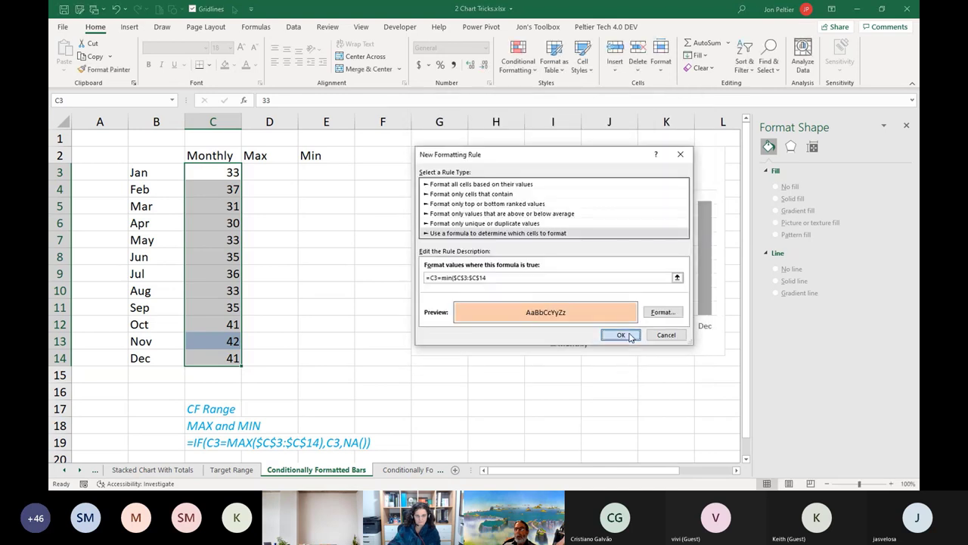
pyautogui.click(489, 281)
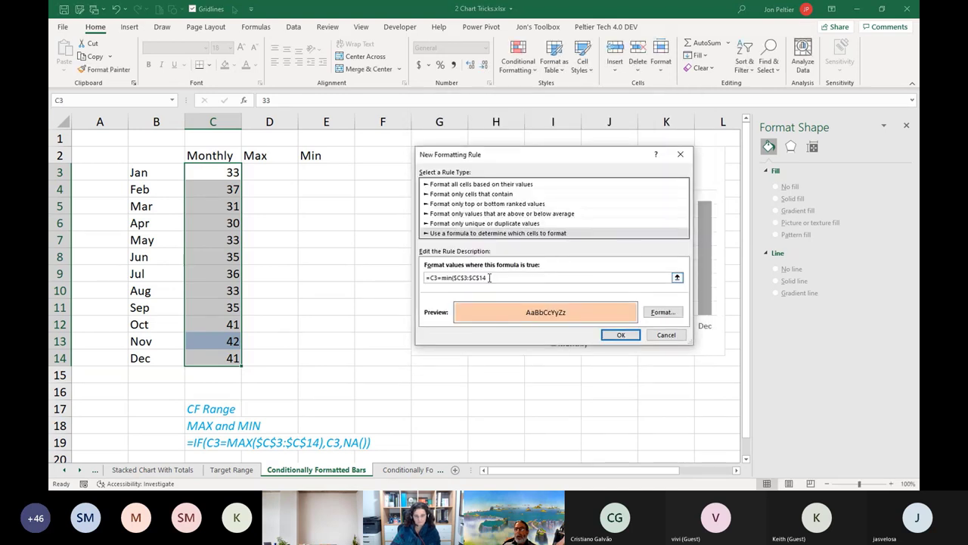
pyautogui.click(489, 276)
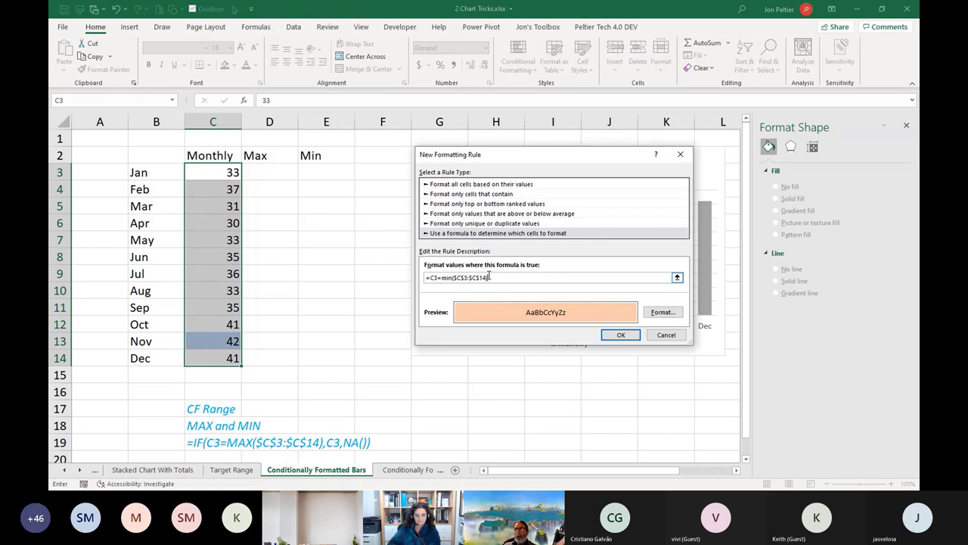
pyautogui.write(')')
pyautogui.click(615, 335)
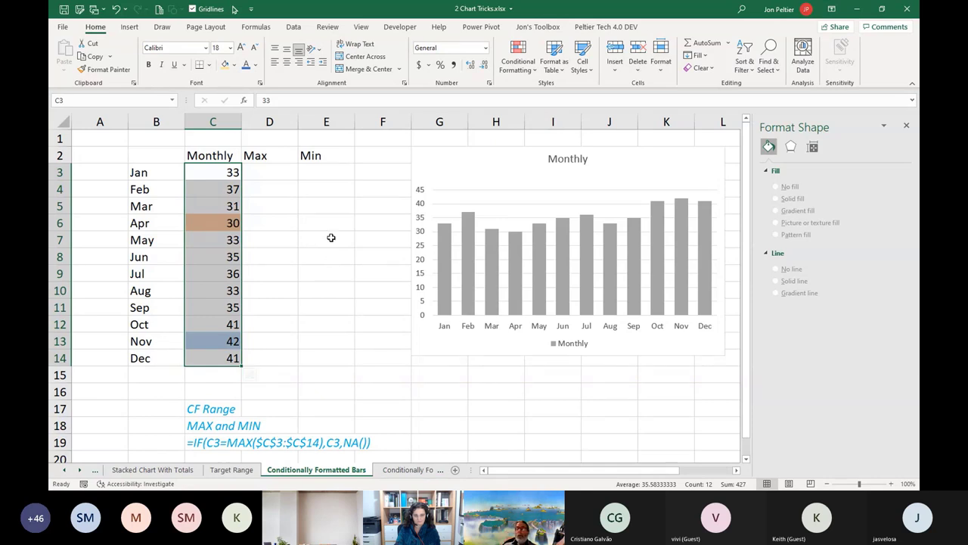
# Step: Set the July value in C9 to 27 to test the conditional formatting
pyautogui.click(330, 238)
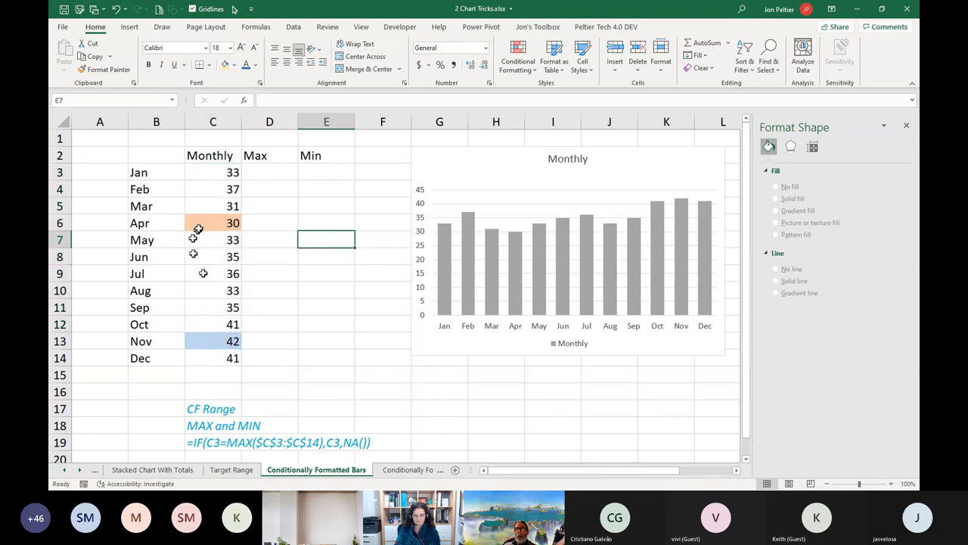
pyautogui.click(203, 222)
pyautogui.click(194, 339)
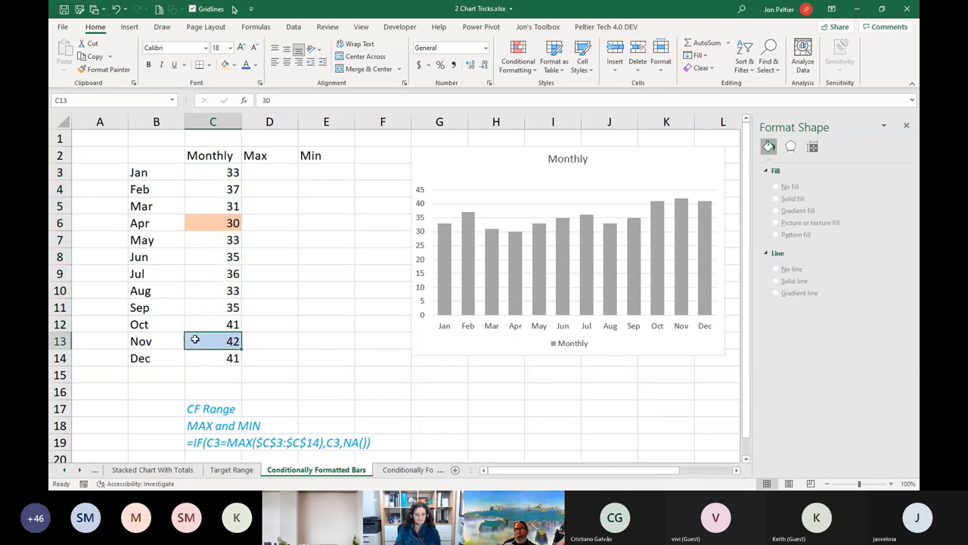
pyautogui.press('ctrl')
pyautogui.keyDown('ctrl'); pyautogui.click(216, 272); pyautogui.keyUp('ctrl')
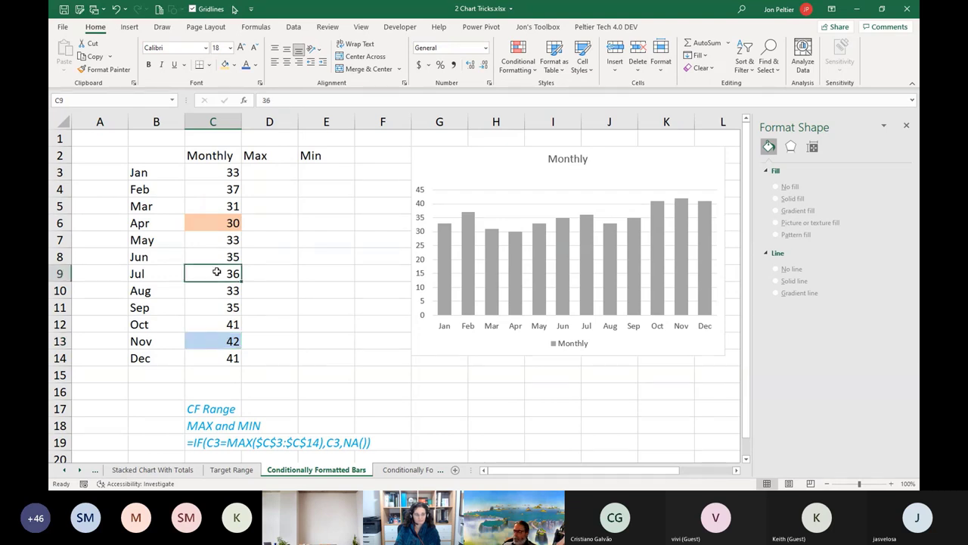
pyautogui.write('27')
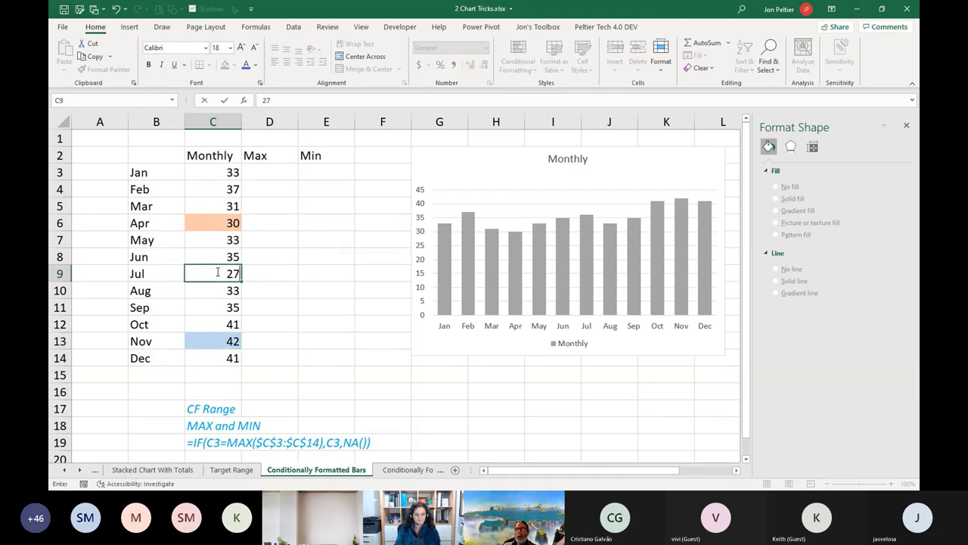
pyautogui.hotkey('ctrl', 'Return')
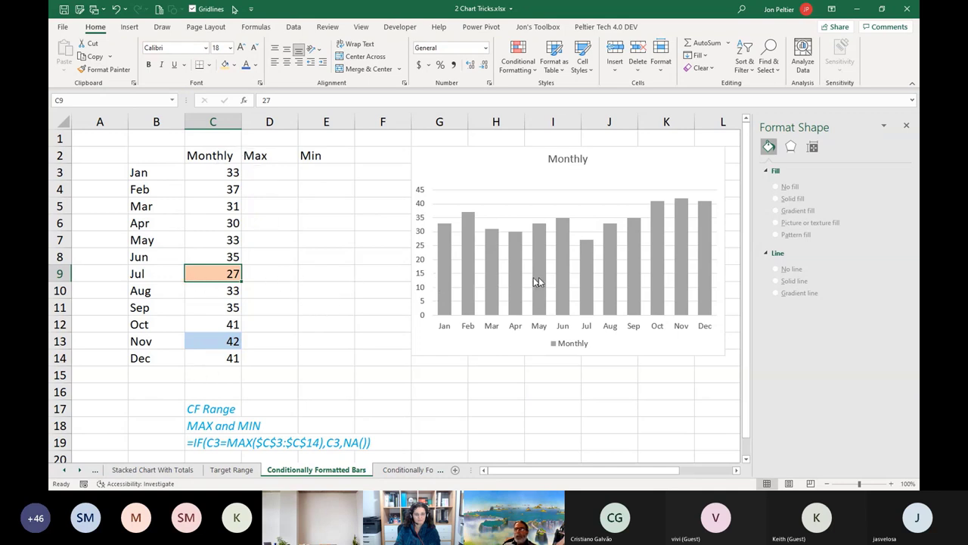
pyautogui.click(637, 160)
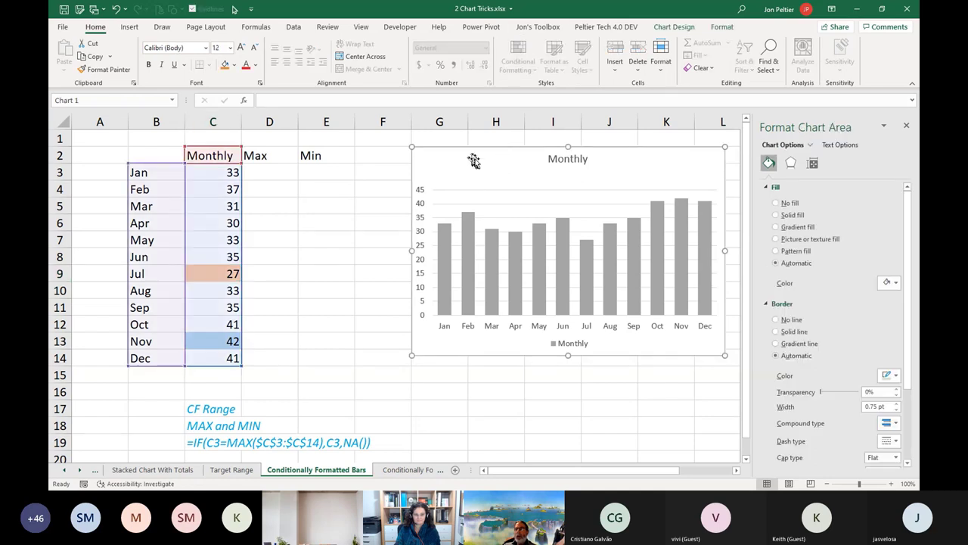
pyautogui.click(386, 169)
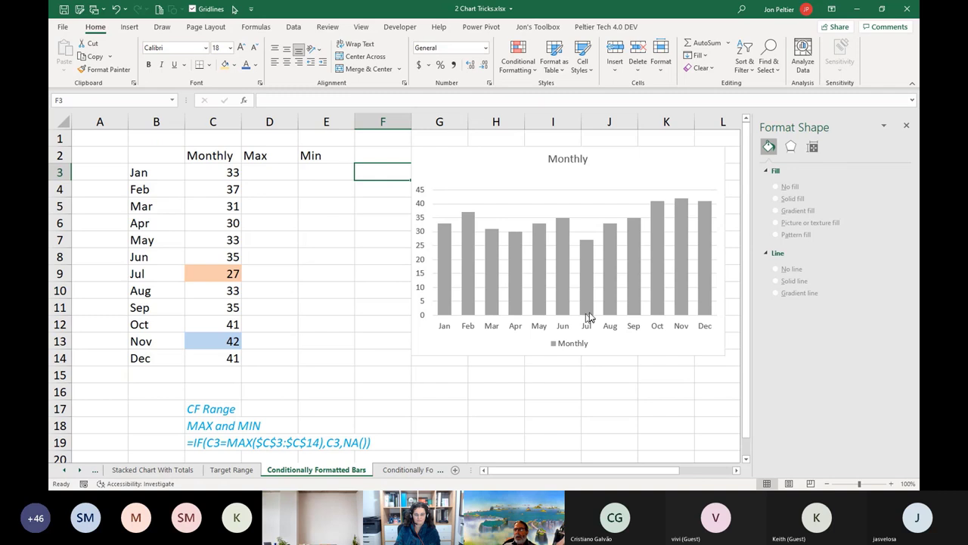
# Step: Fill the Max column D3:D14 with =IF(C3=MAX($C$3:$C$14),C3,NA())
pyautogui.moveTo(586, 273)
pyautogui.click(267, 172)
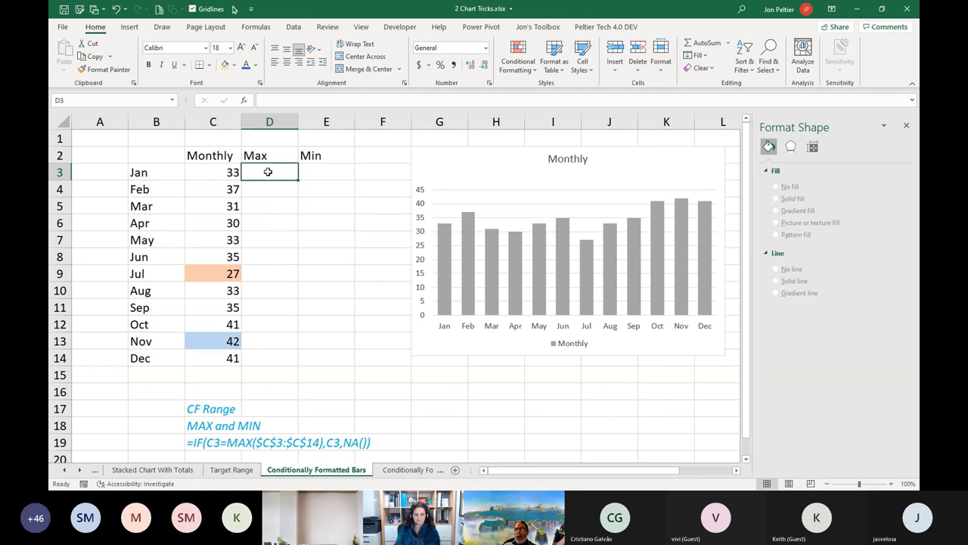
pyautogui.moveTo(268, 172); pyautogui.dragTo(261, 348)
pyautogui.write('=if')
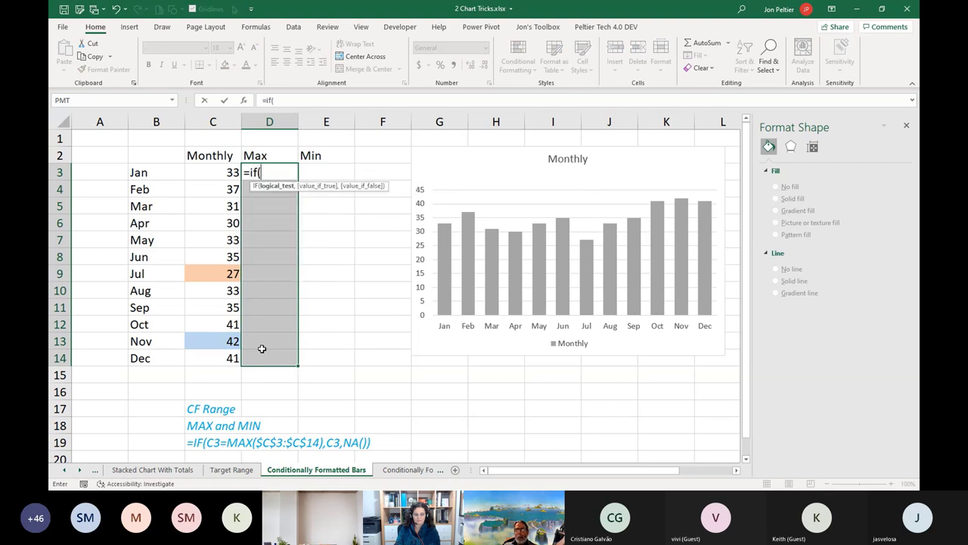
pyautogui.write('(')
pyautogui.click(191, 175)
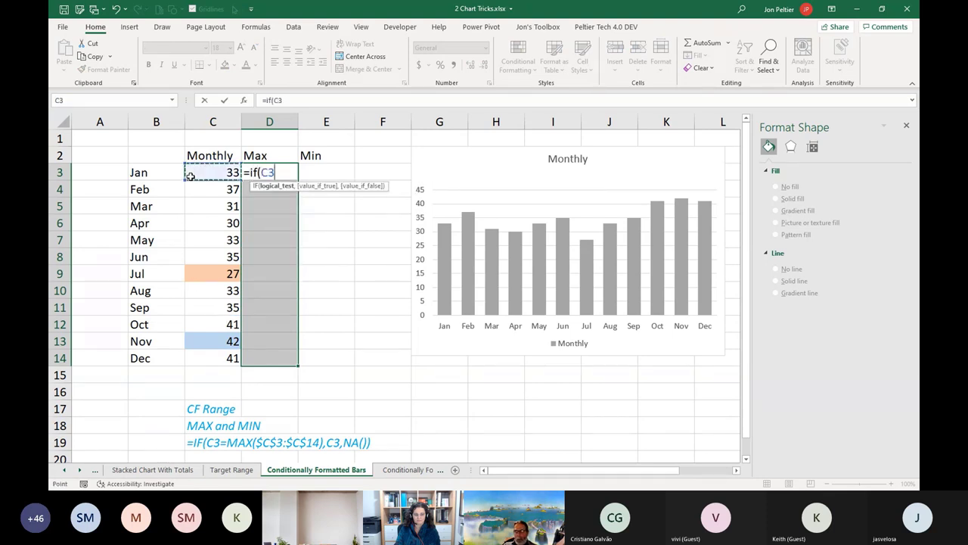
pyautogui.write('=')
pyautogui.write('max(')
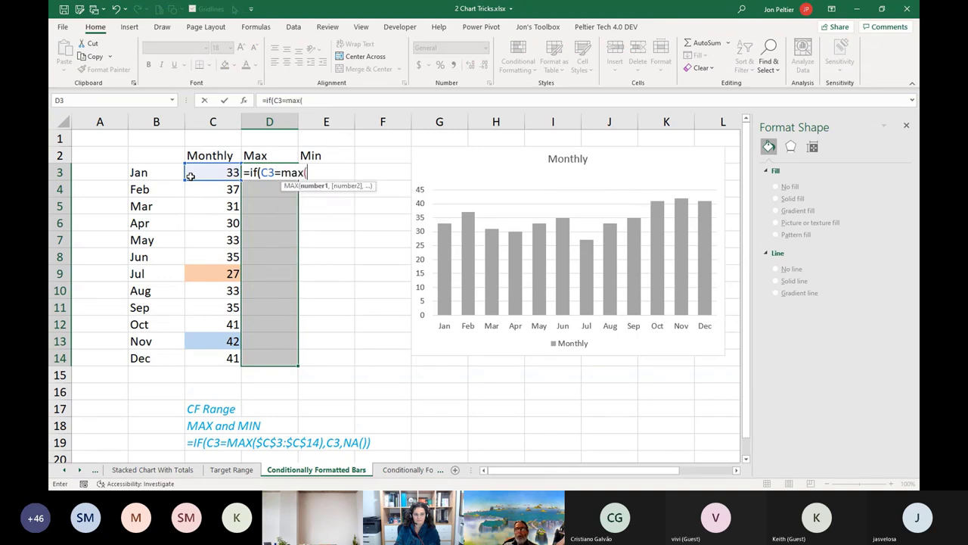
pyautogui.moveTo(191, 175); pyautogui.dragTo(216, 363)
pyautogui.press('F4')
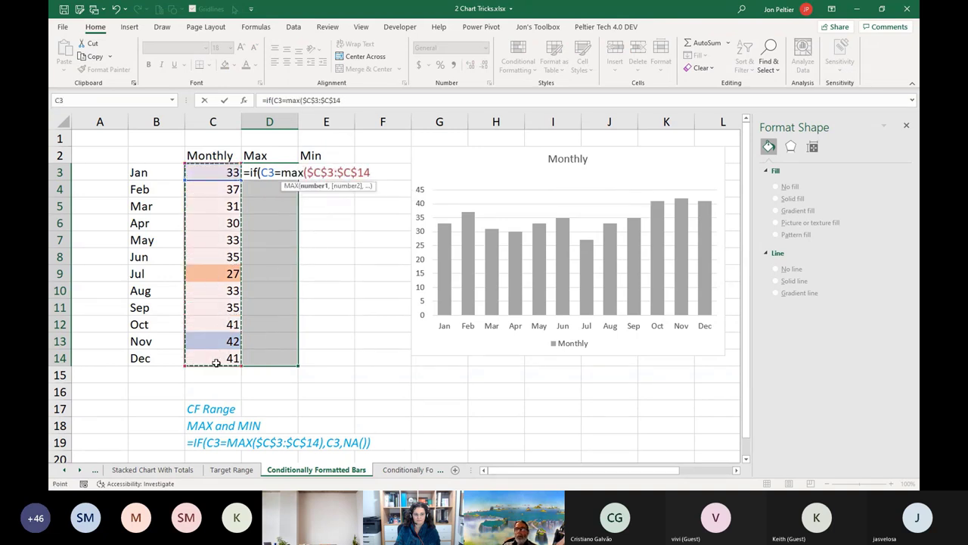
pyautogui.write(')')
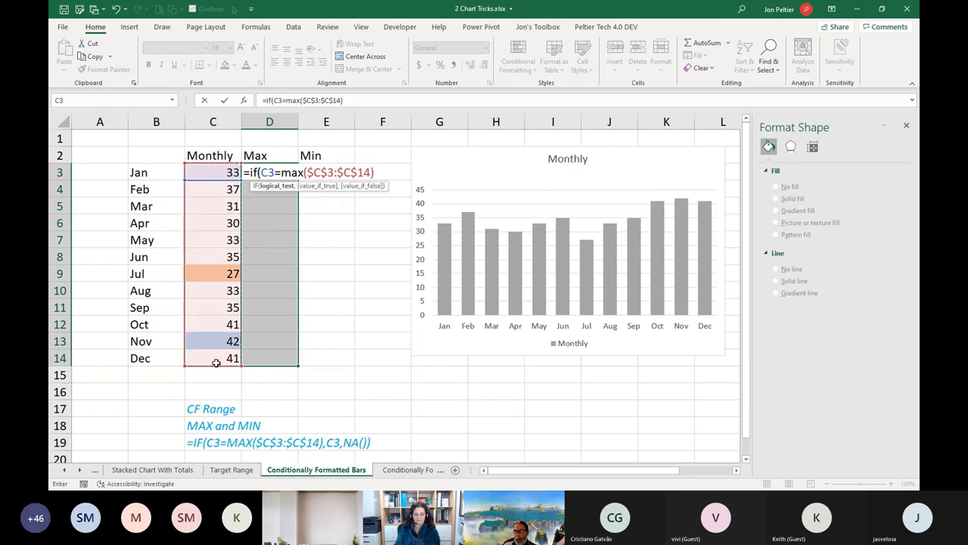
pyautogui.write(',')
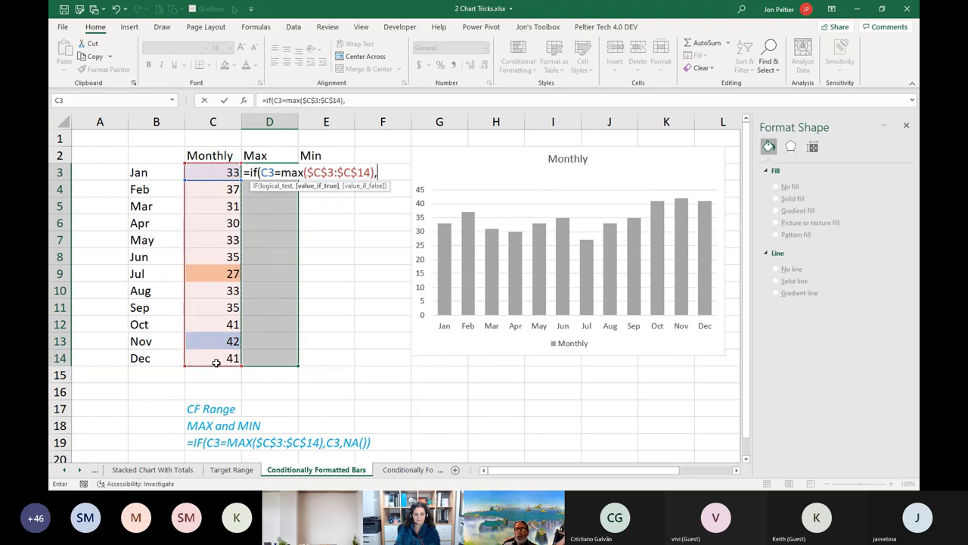
pyautogui.click(192, 175)
pyautogui.write(',n')
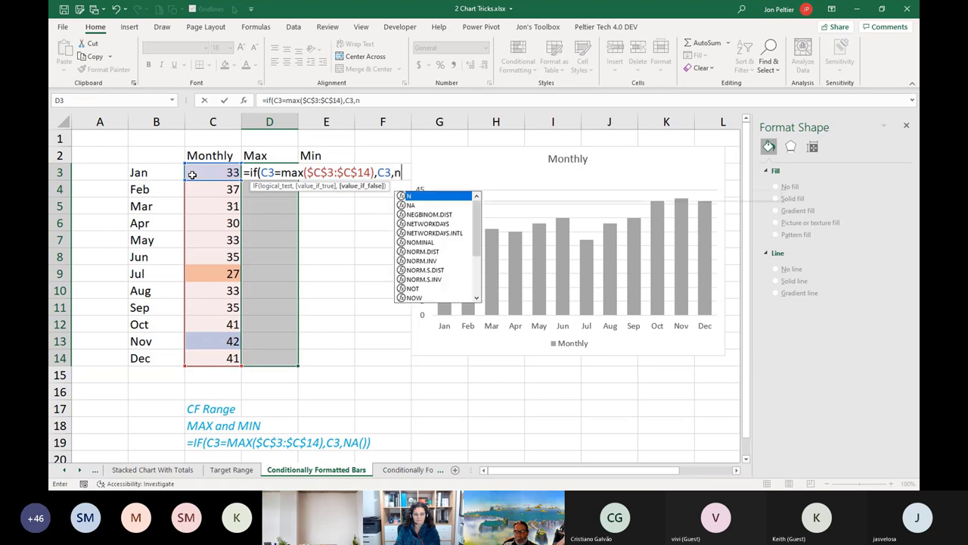
pyautogui.write('a())')
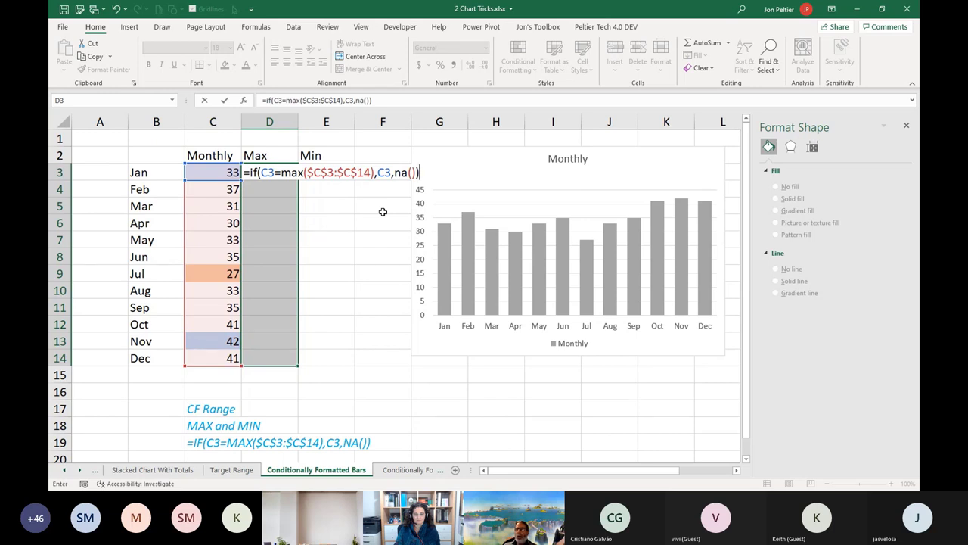
pyautogui.hotkey('ctrl', 'Return')
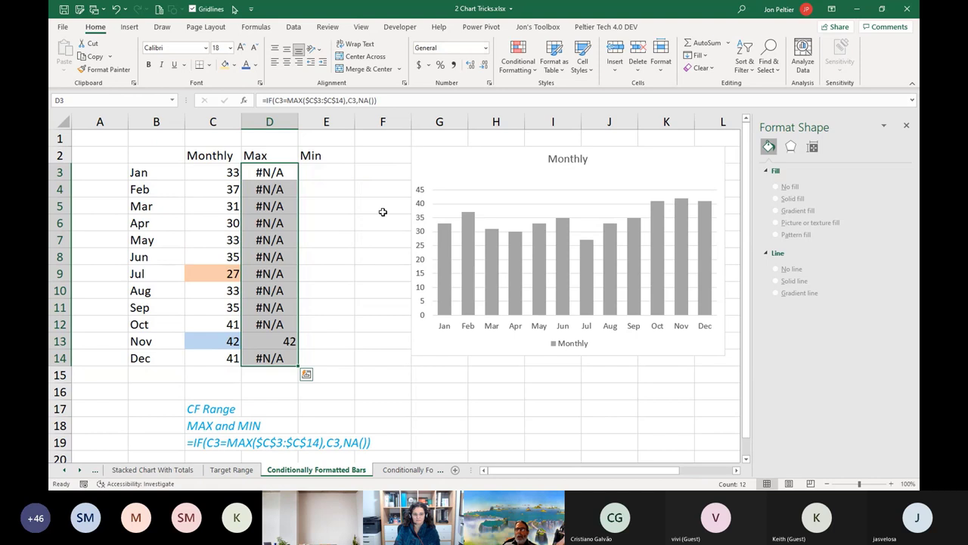
pyautogui.moveTo(279, 173); pyautogui.dragTo(272, 352)
pyautogui.click(275, 341)
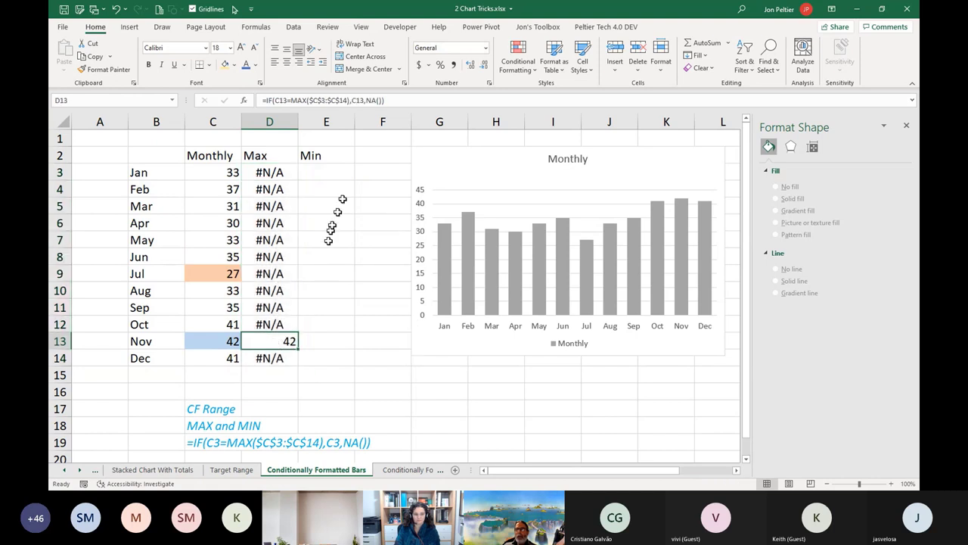
# Step: Fill the Min column E3:E14 with =IF(C3=MIN($C$3:$C$14),C3,NA()), adapted from the Max column's formula
pyautogui.moveTo(327, 173); pyautogui.dragTo(319, 353)
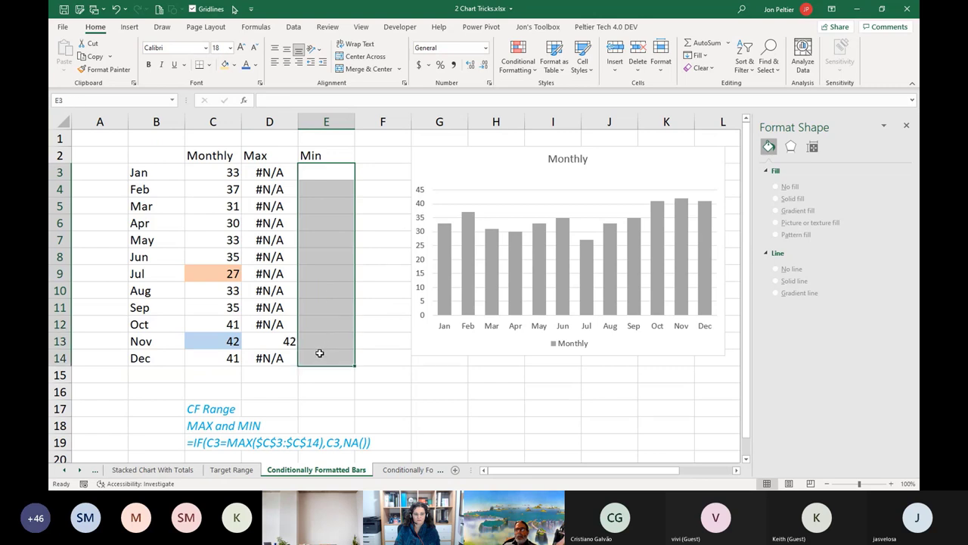
pyautogui.click(286, 173)
pyautogui.click(377, 99)
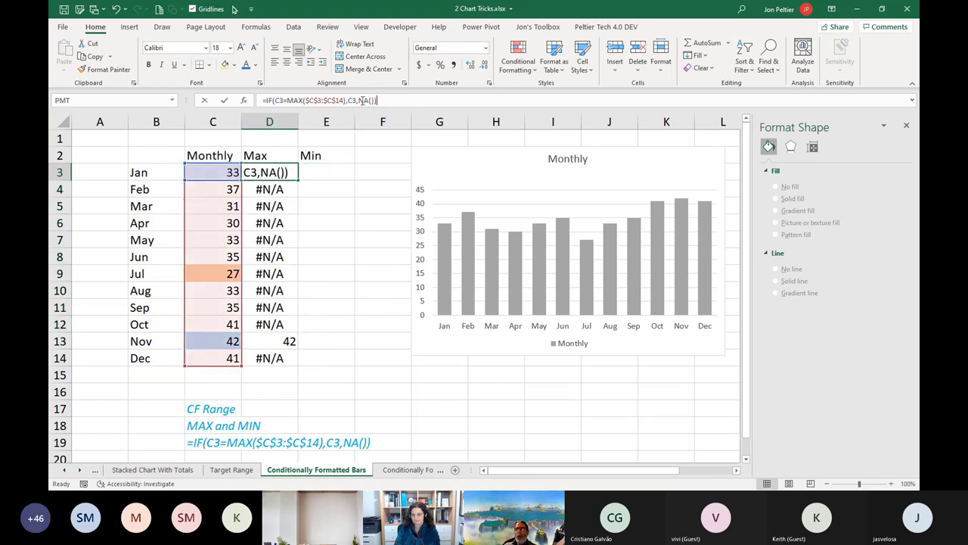
pyautogui.click(210, 100)
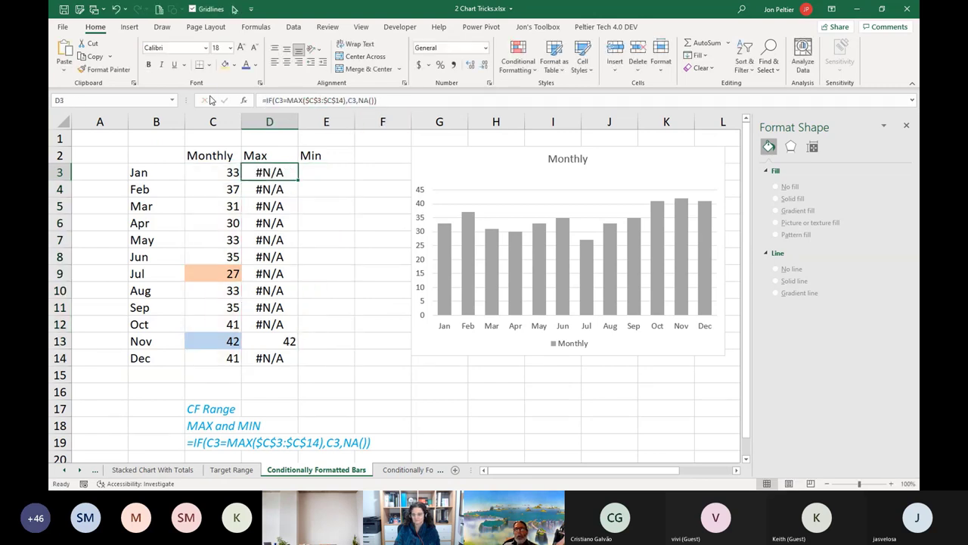
pyautogui.doubleClick(315, 175)
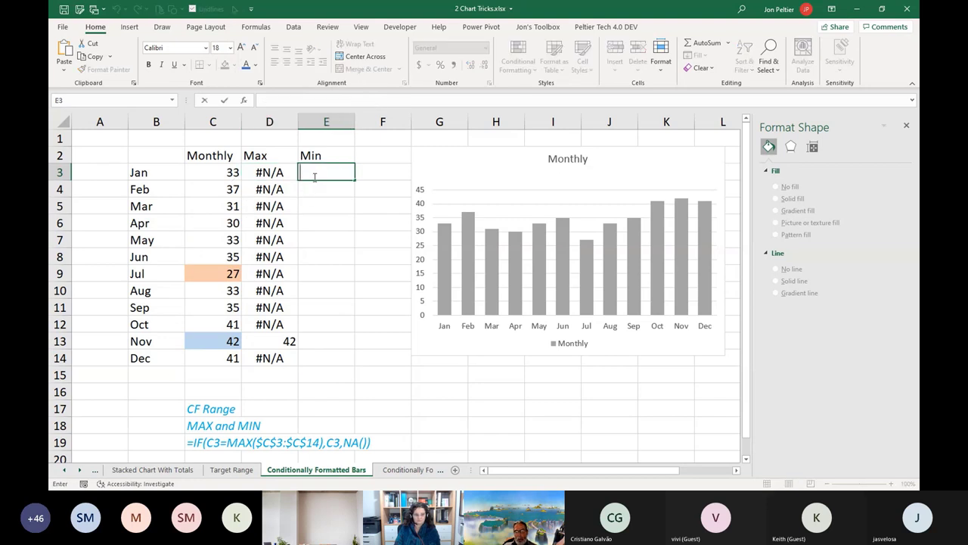
pyautogui.write('=IF(C3=MAX($C$3:$C$14),C3,NA())')
pyautogui.doubleClick(349, 173)
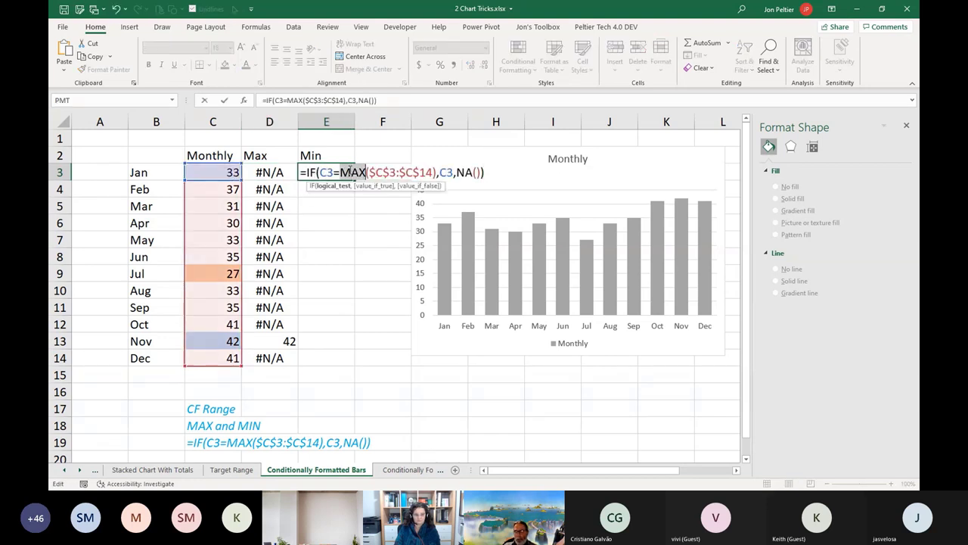
pyautogui.write('min')
pyautogui.hotkey('ctrl', 'Return')
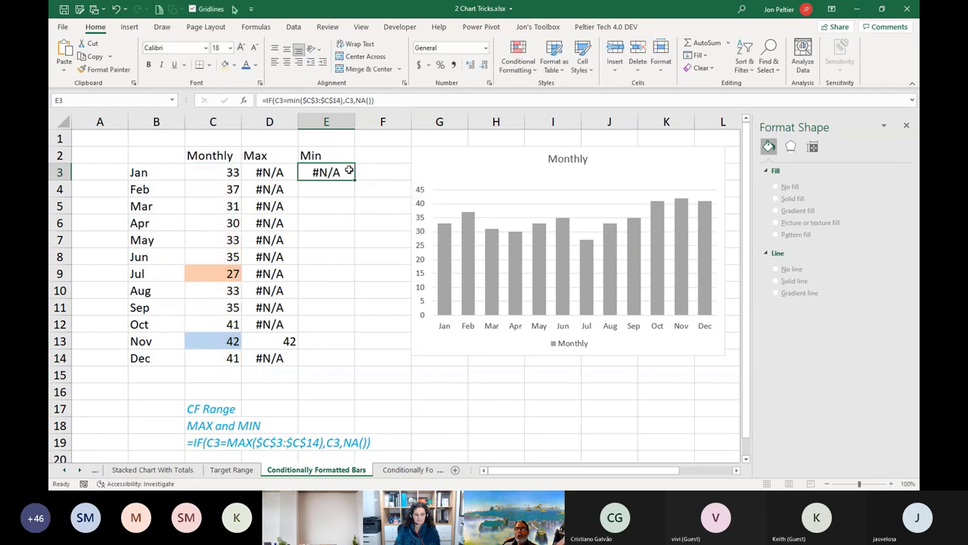
pyautogui.doubleClick(354, 180)
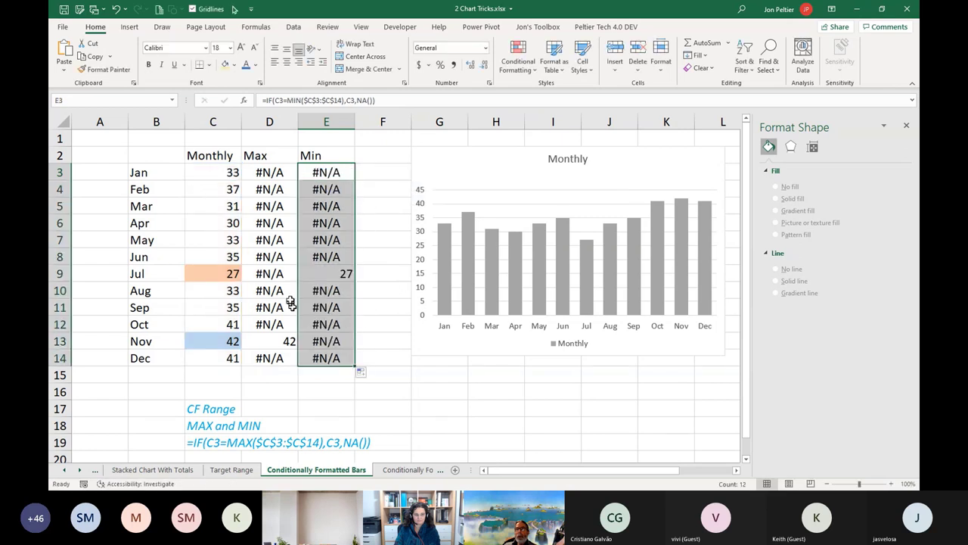
# Step: Extend the Monthly chart's source data to include the Max and Min columns
pyautogui.click(320, 274)
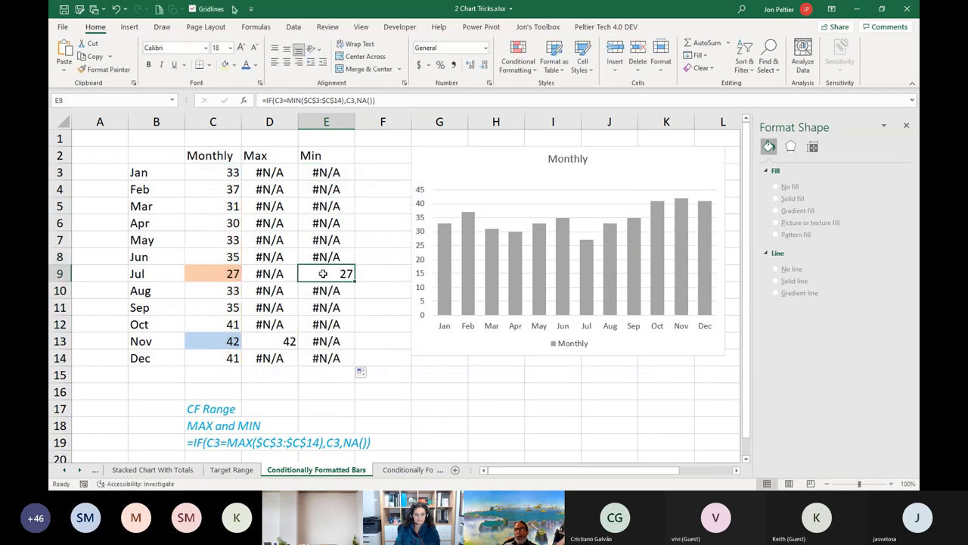
pyautogui.click(289, 340)
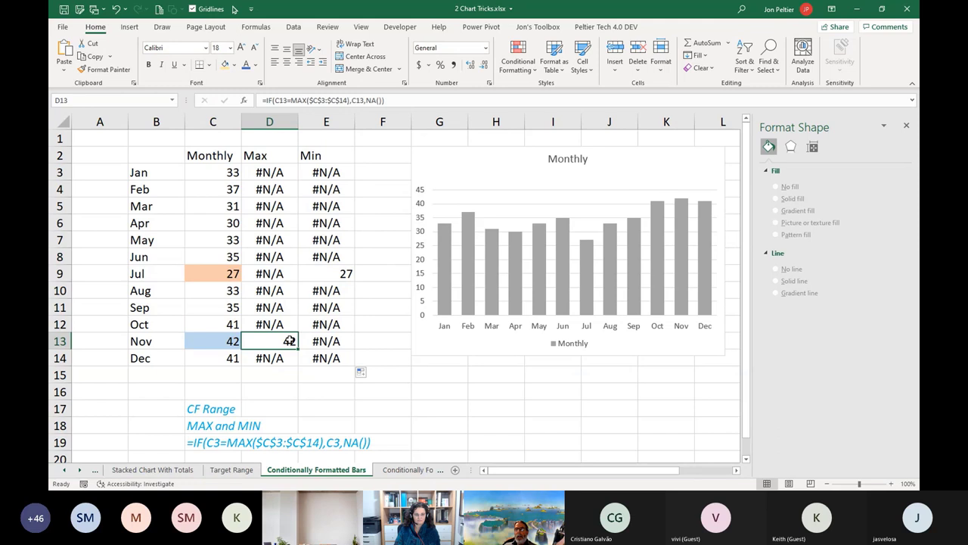
pyautogui.click(331, 274)
pyautogui.click(445, 176)
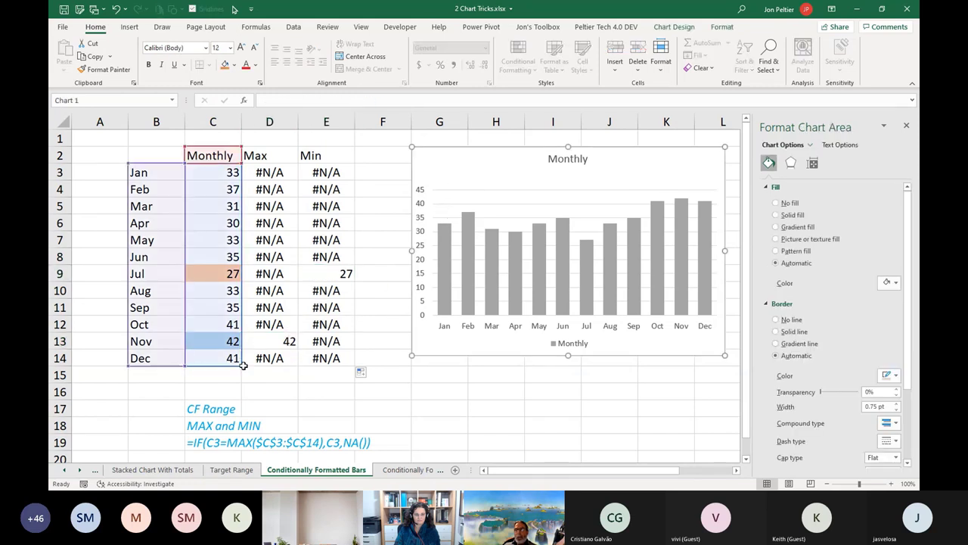
pyautogui.moveTo(242, 366); pyautogui.dragTo(329, 370)
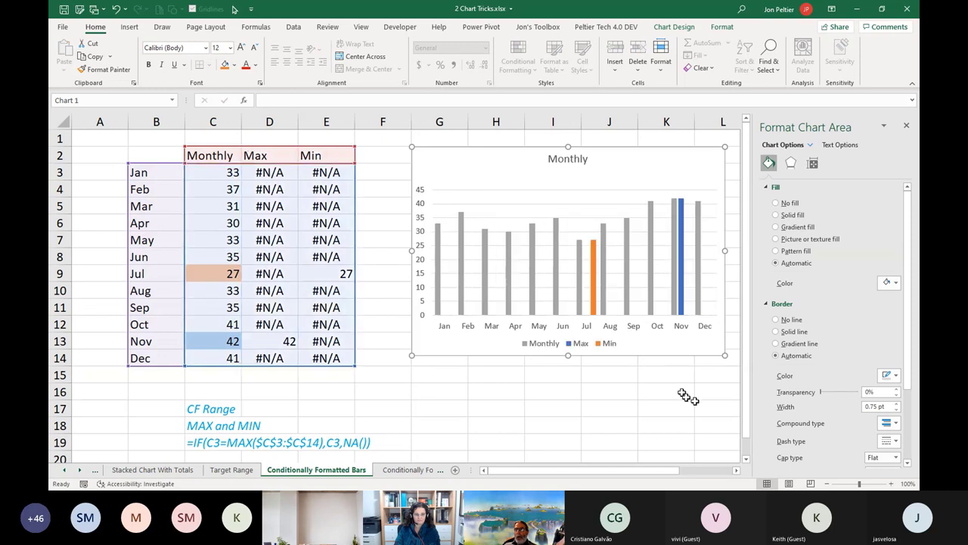
pyautogui.click(737, 470)
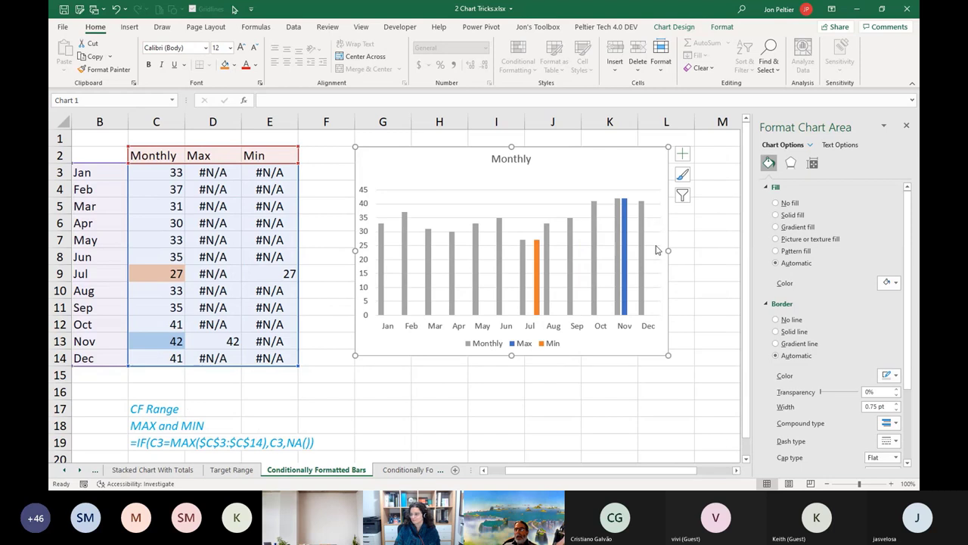
# Step: Set the series overlap of the chart's columns to 0%
pyautogui.click(625, 247)
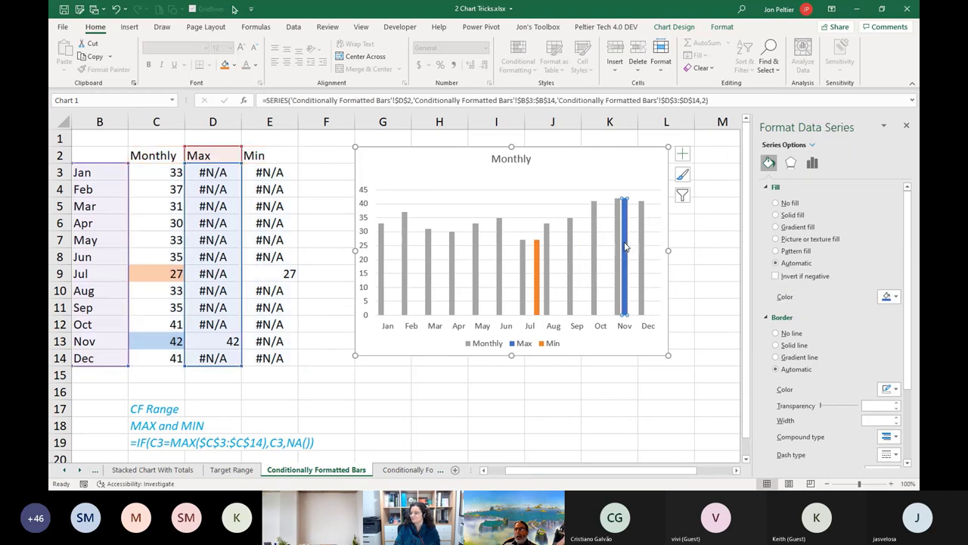
pyautogui.click(537, 272)
pyautogui.click(523, 274)
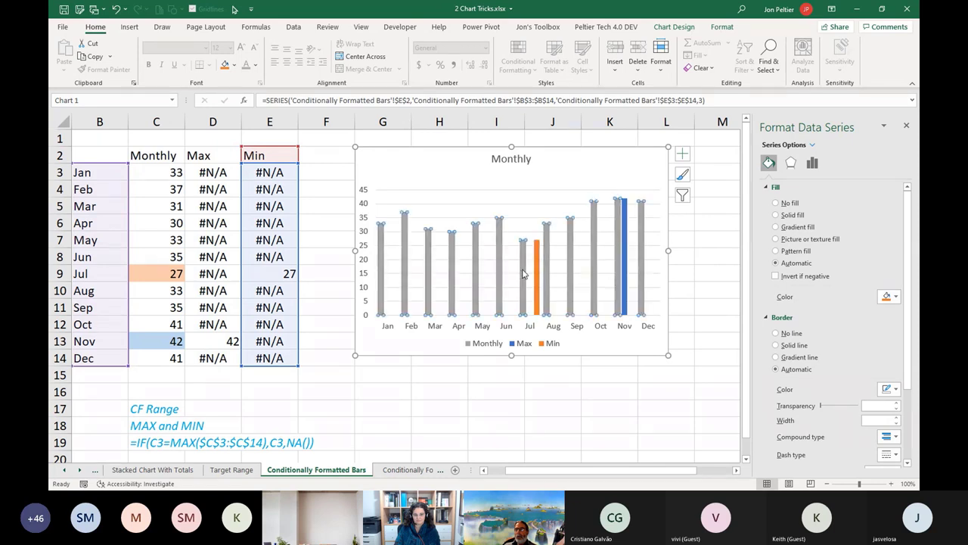
pyautogui.click(536, 274)
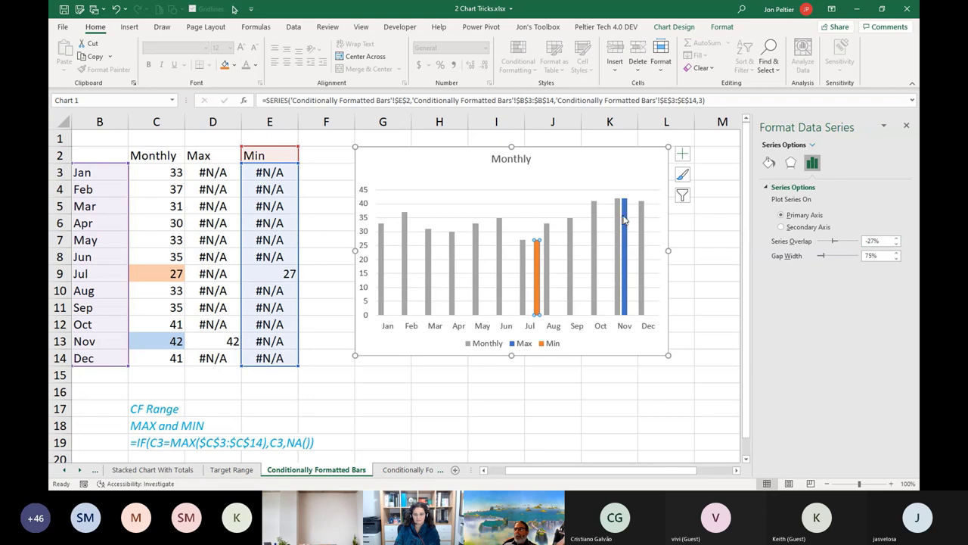
pyautogui.moveTo(624, 219)
pyautogui.click(874, 241)
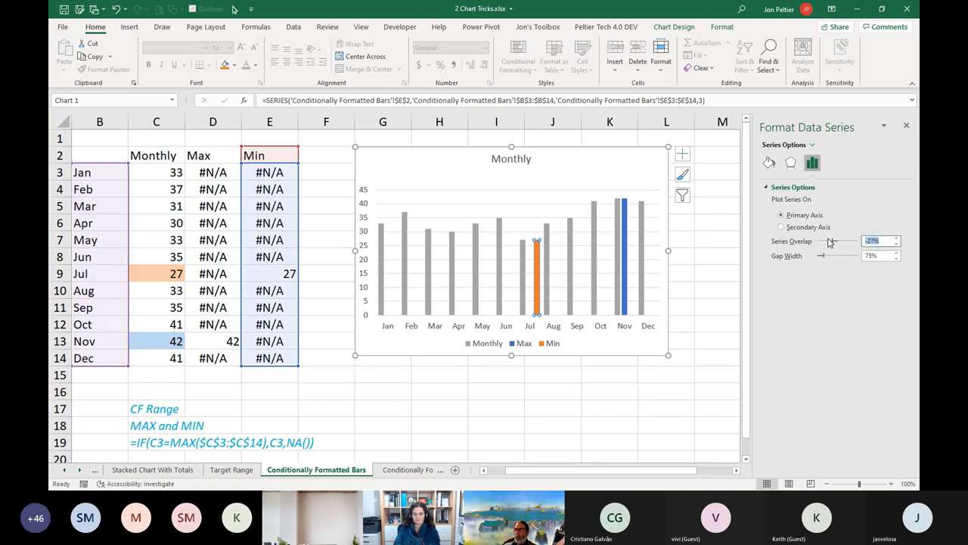
pyautogui.write('0')
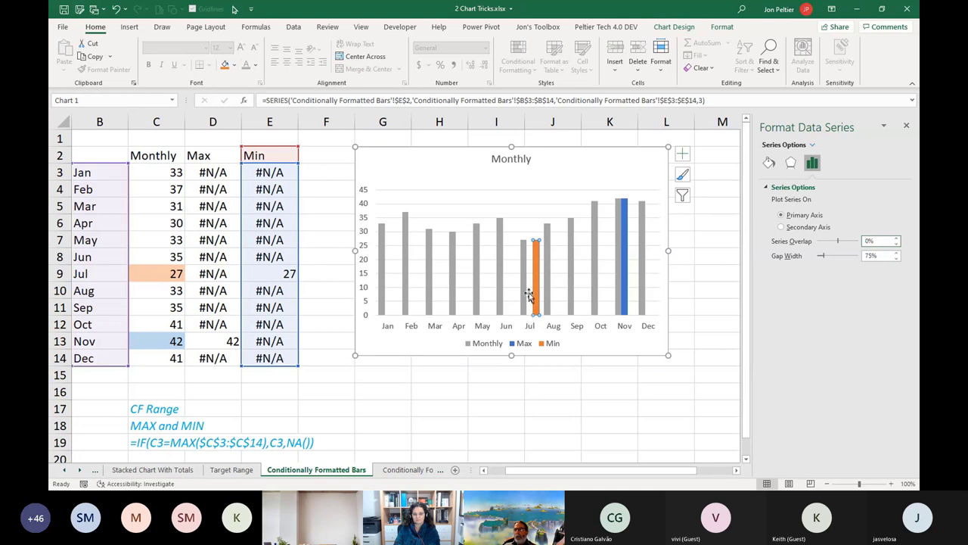
# Step: Set the series overlap to 100% so the Max and Min columns cover the Monthly columns
pyautogui.click(802, 242)
pyautogui.write('100')
pyautogui.press('Return')
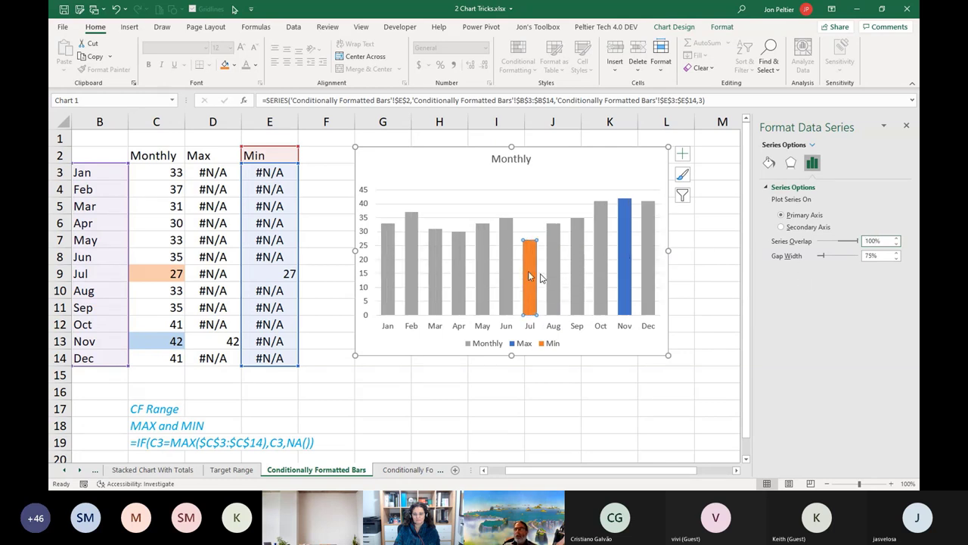
# Step: Add data labels to the Min column and the Max column in the chart
pyautogui.click(572, 158)
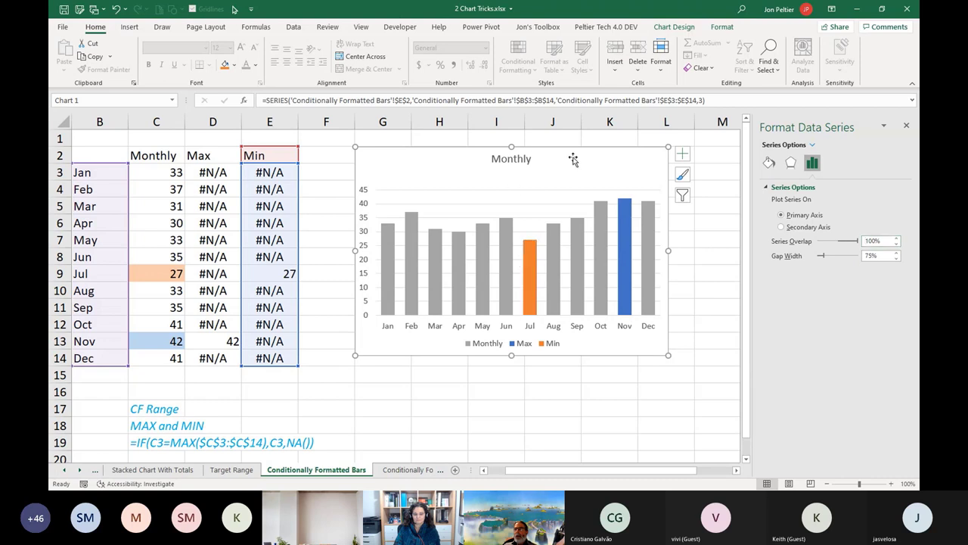
pyautogui.click(529, 263)
pyautogui.click(619, 257)
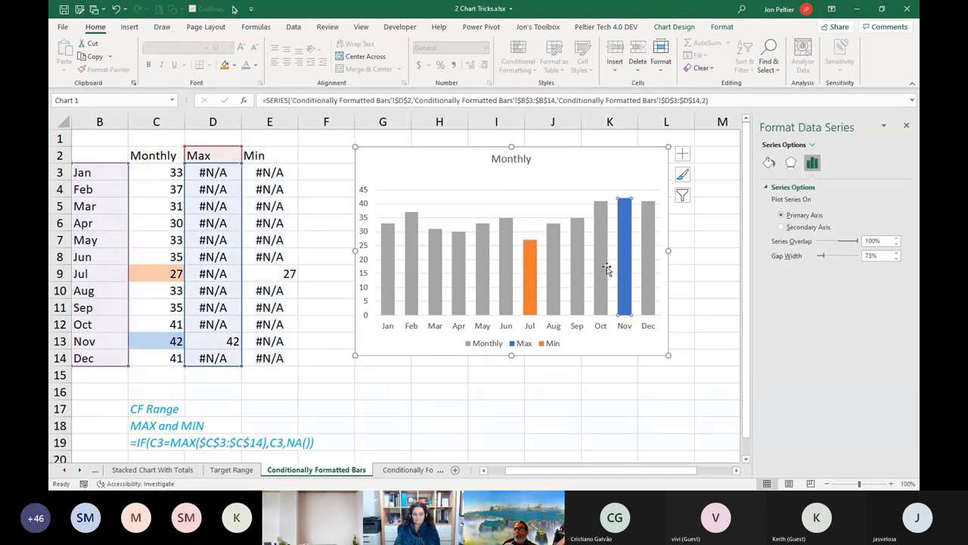
pyautogui.click(533, 272)
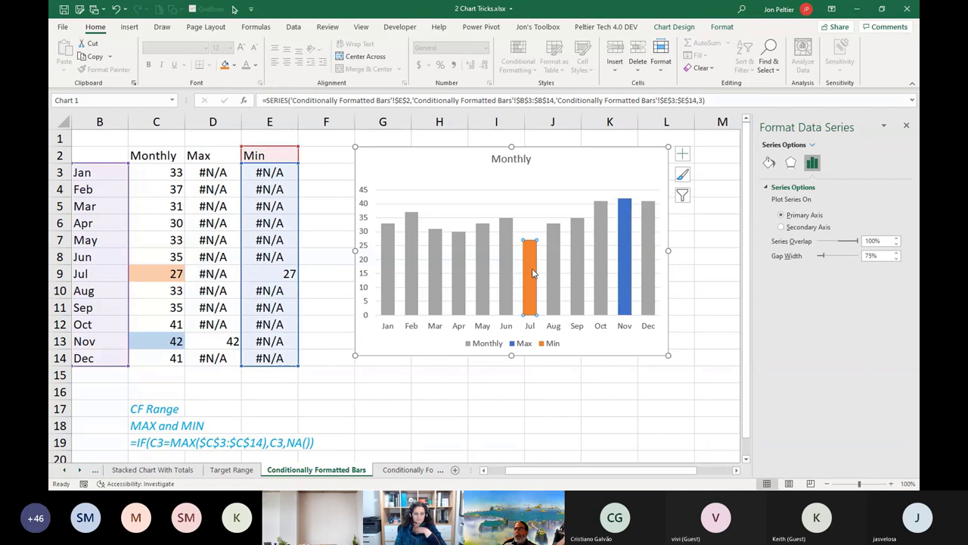
pyautogui.click(683, 153)
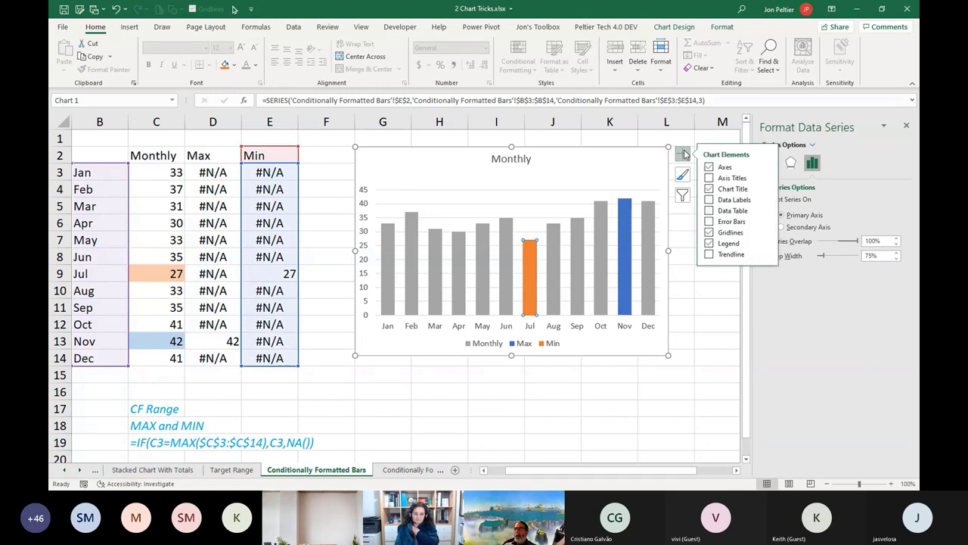
pyautogui.click(709, 200)
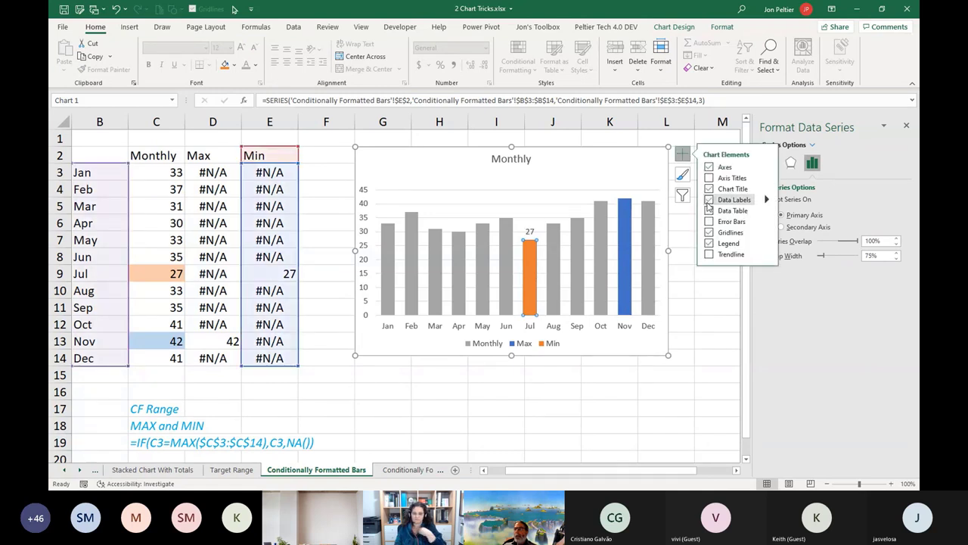
pyautogui.click(764, 200)
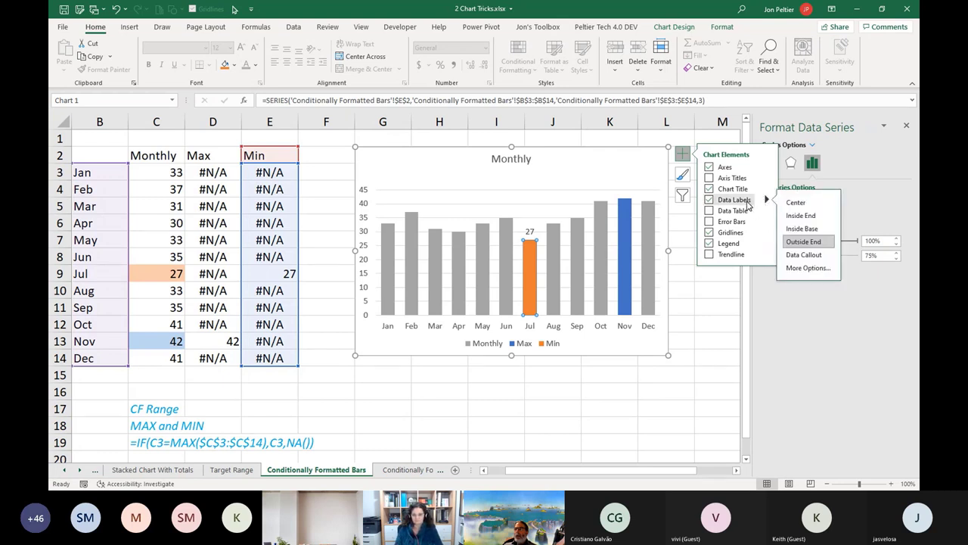
pyautogui.click(626, 227)
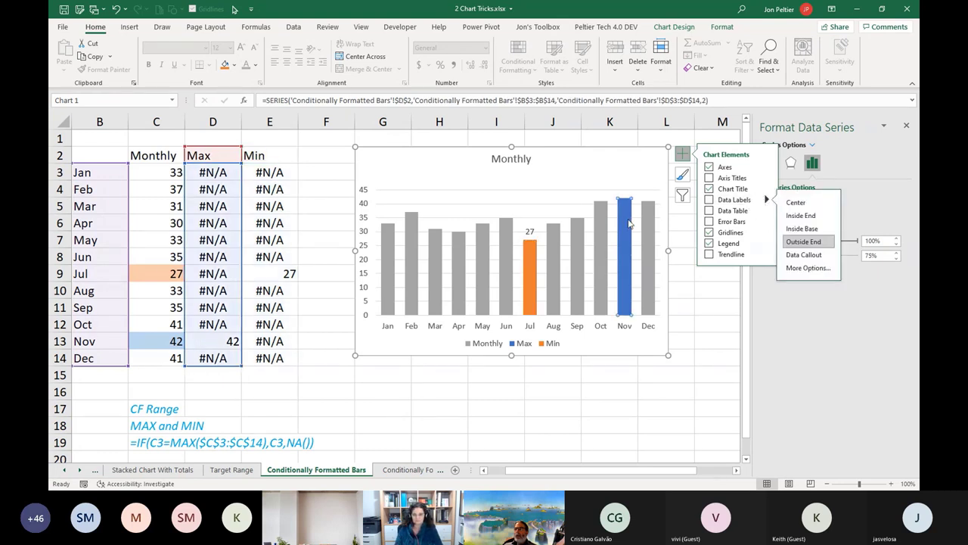
pyautogui.click(709, 200)
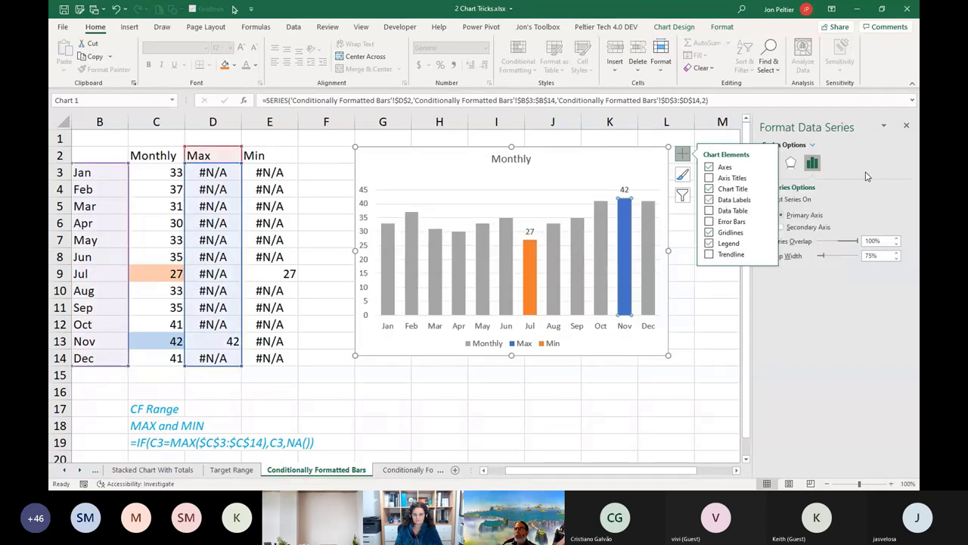
# Step: Make the Min data label show the series name instead of the value
pyautogui.click(533, 229)
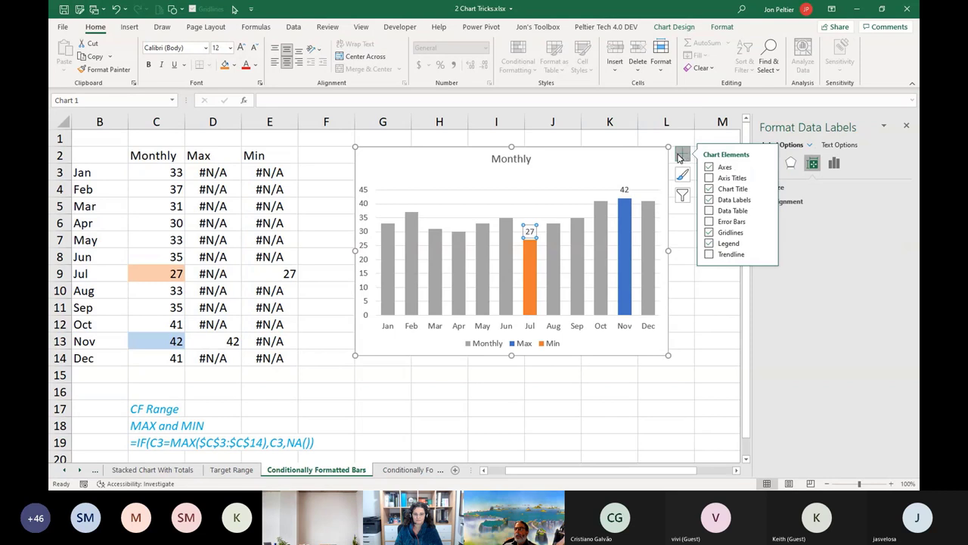
pyautogui.click(834, 165)
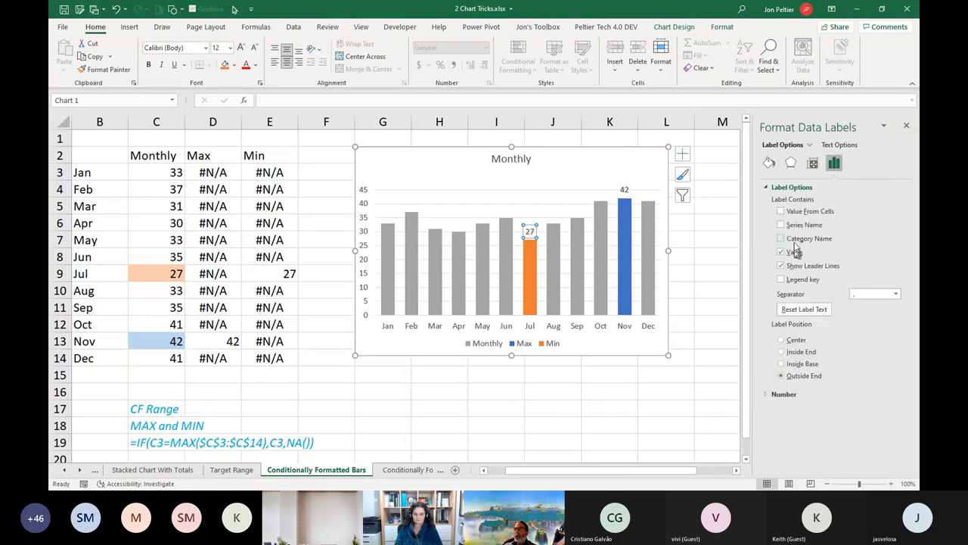
pyautogui.click(781, 225)
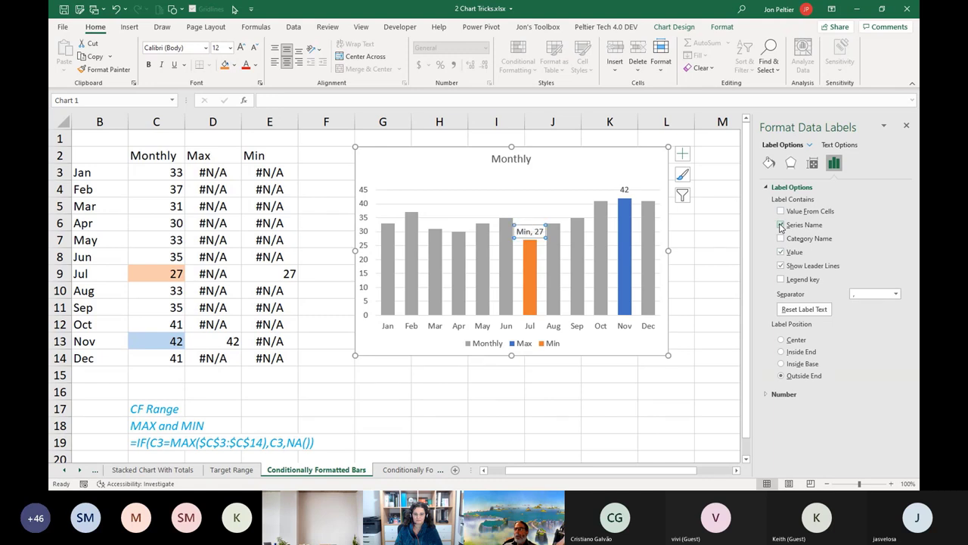
pyautogui.click(781, 253)
# Step: Format the Min data label's text as bold orange to match its column
pyautogui.click(235, 65)
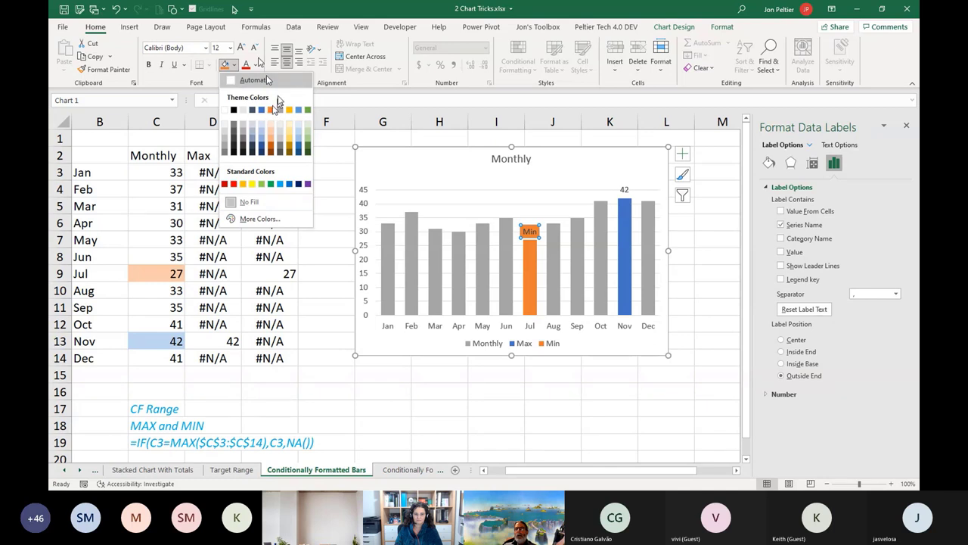
pyautogui.click(256, 69)
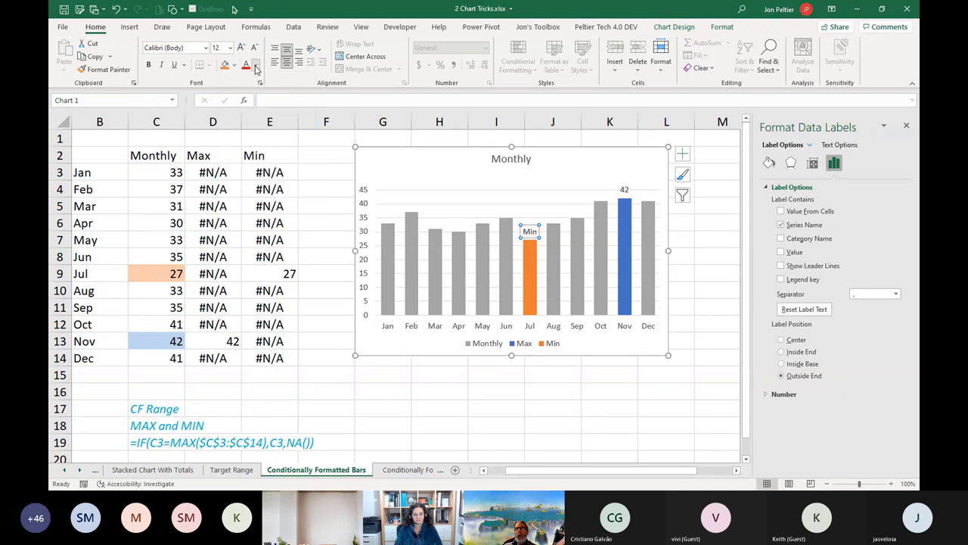
pyautogui.click(290, 109)
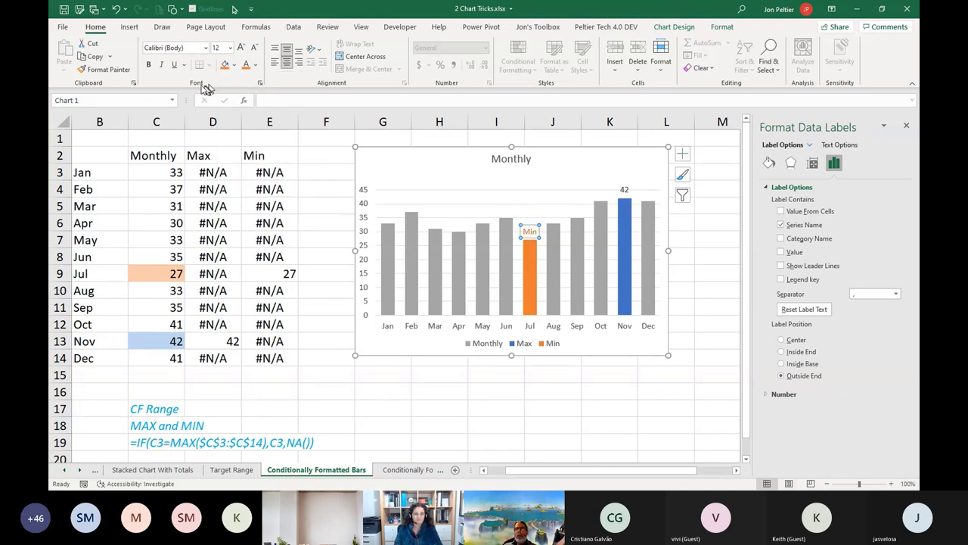
pyautogui.click(148, 65)
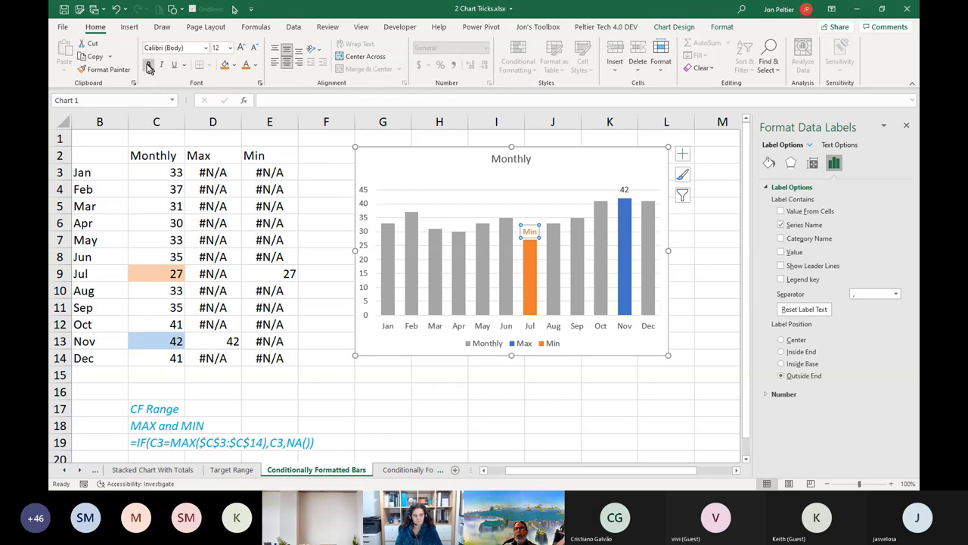
# Step: Make the Max data label show only the series name, without the value or leader lines
pyautogui.click(622, 189)
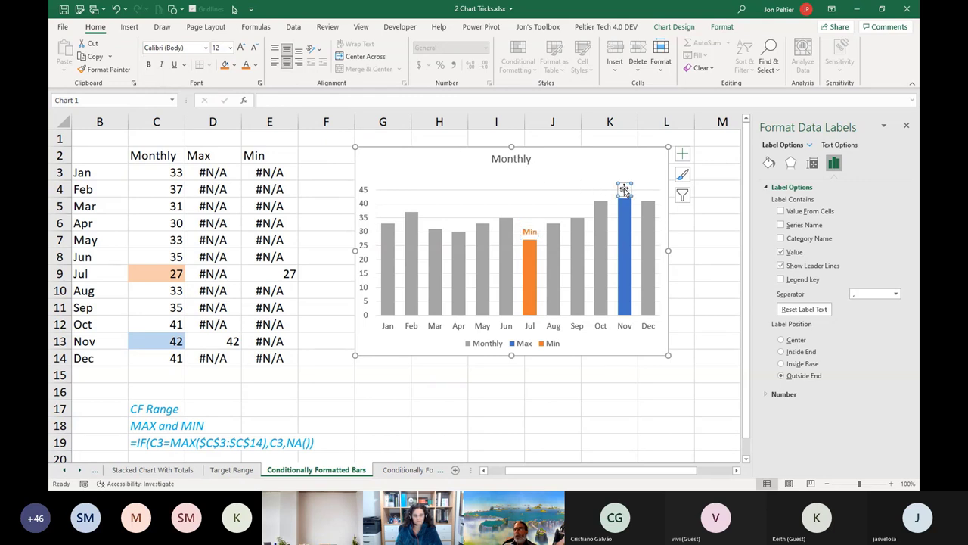
pyautogui.click(808, 226)
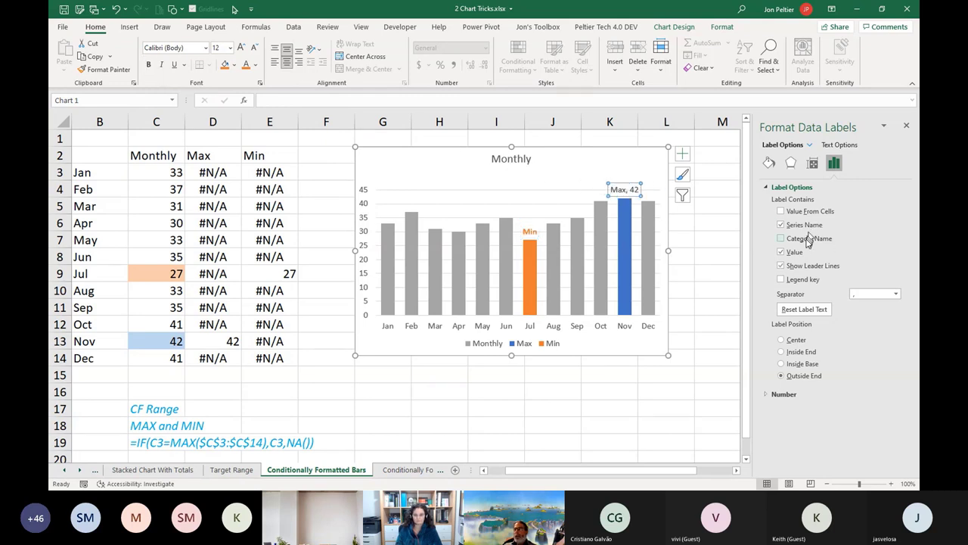
pyautogui.click(799, 254)
pyautogui.click(801, 266)
# Step: Format the Max data label's text as bold blue to match its column, and deselect the chart
pyautogui.click(255, 65)
pyautogui.click(264, 110)
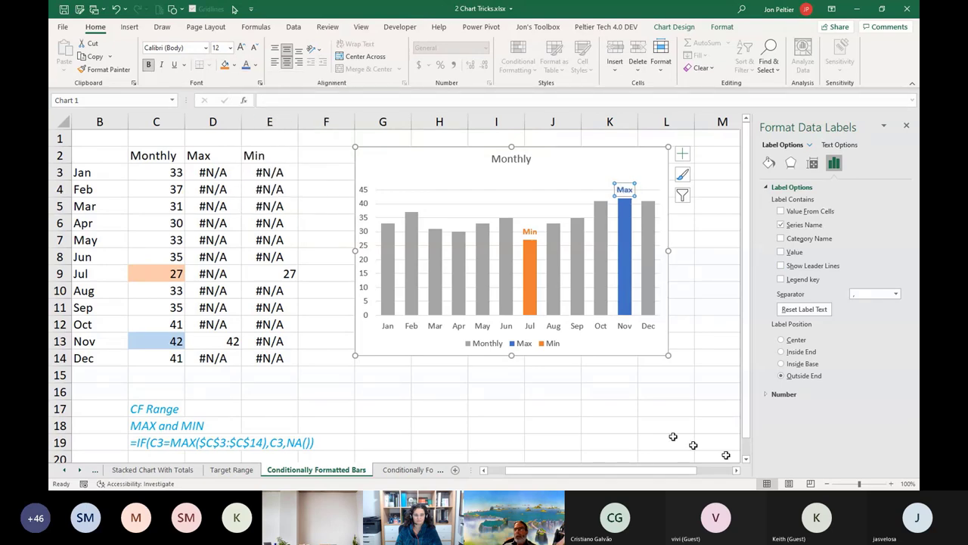
pyautogui.click(632, 413)
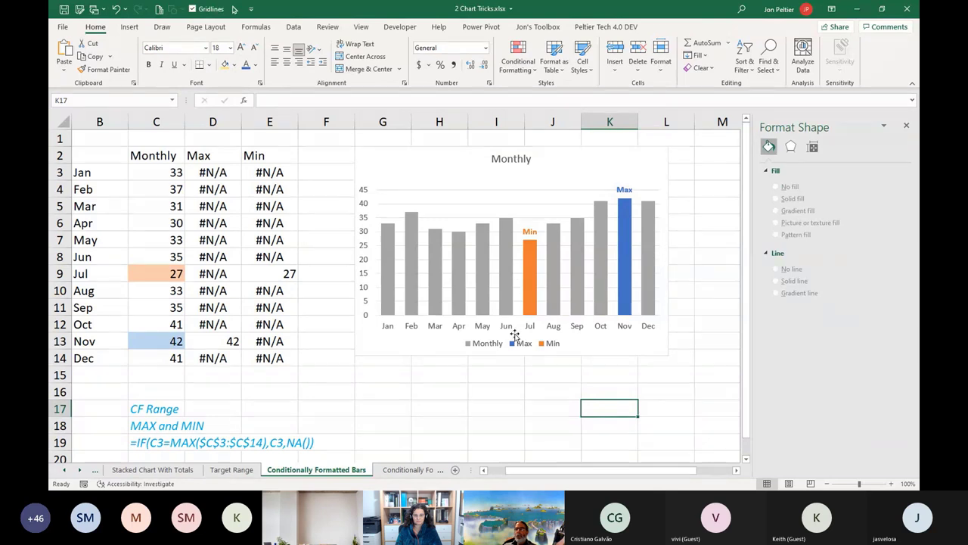
# Step: Set the Monthly values for Feb and Nov to 45 to test a tied maximum
pyautogui.click(147, 185)
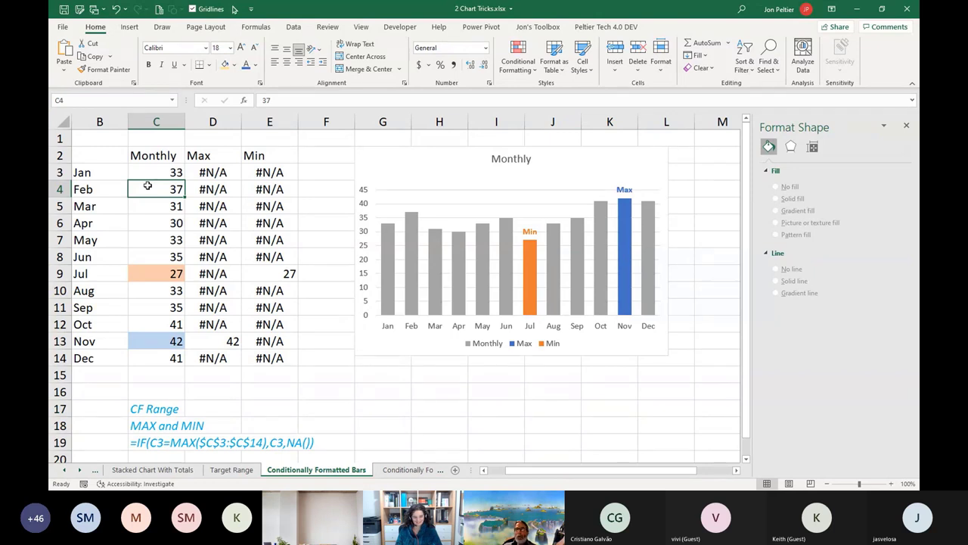
pyautogui.write('45')
pyautogui.hotkey('ctrl', 'Return')
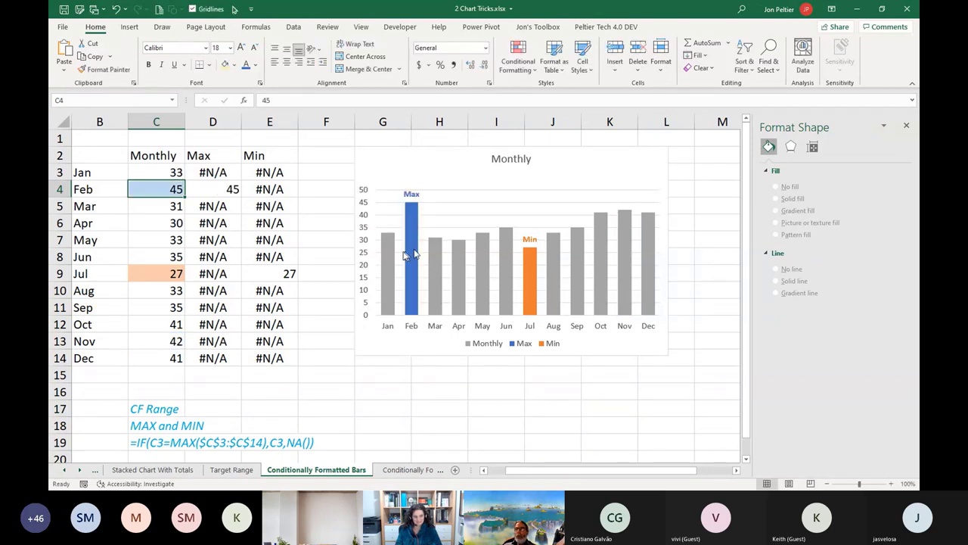
pyautogui.click(155, 338)
pyautogui.write('45')
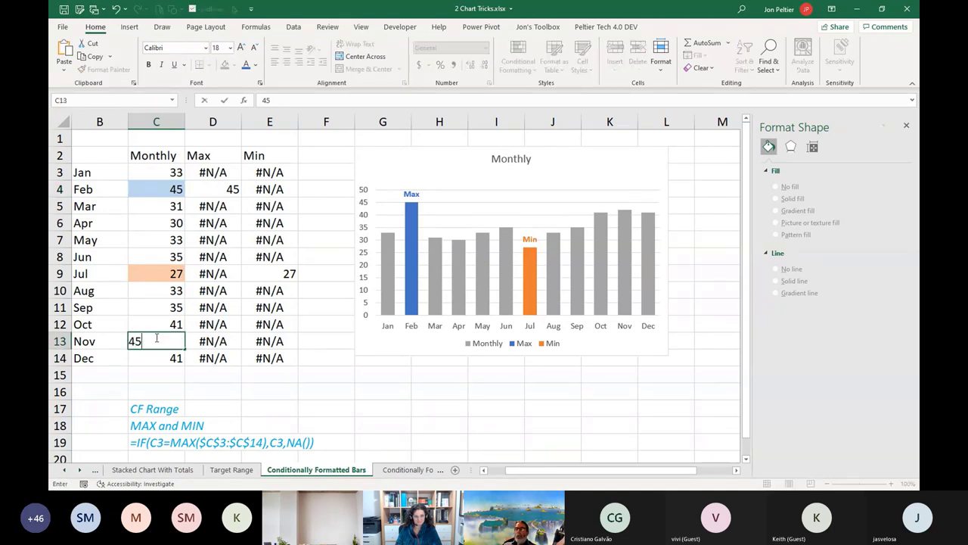
pyautogui.hotkey('ctrl', 'Return')
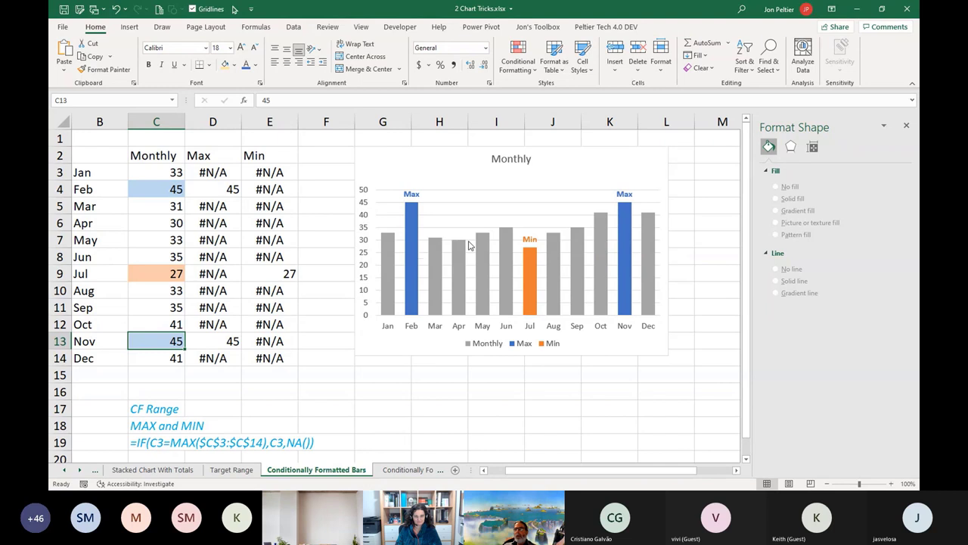
# Step: Set the Monthly value for Apr to 27 to test a tied minimum
pyautogui.click(146, 222)
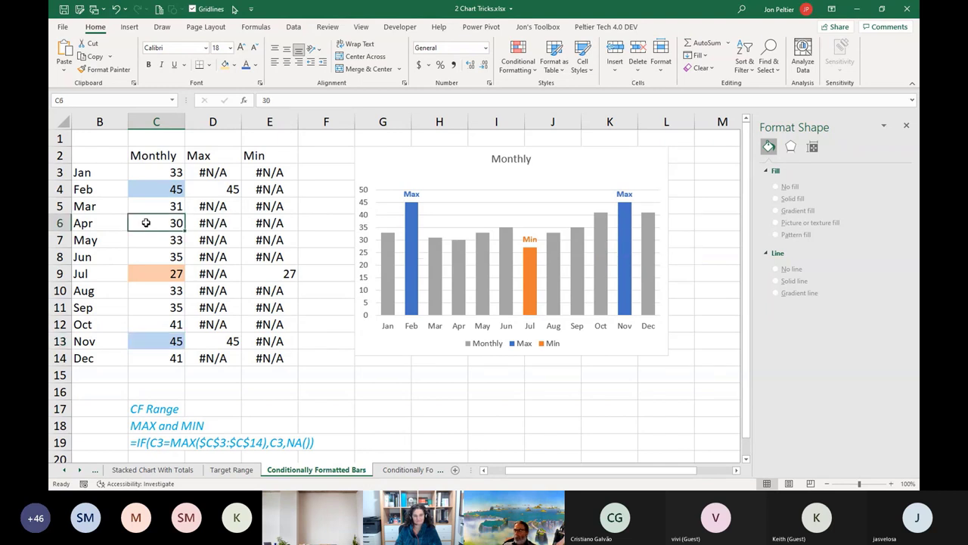
pyautogui.write('27')
pyautogui.hotkey('ctrl', 'Return')
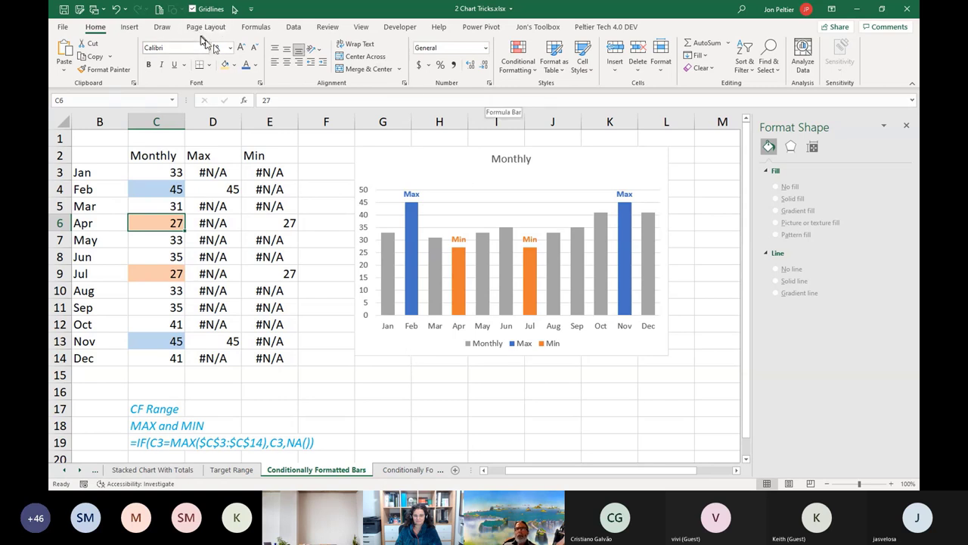
pyautogui.click(255, 66)
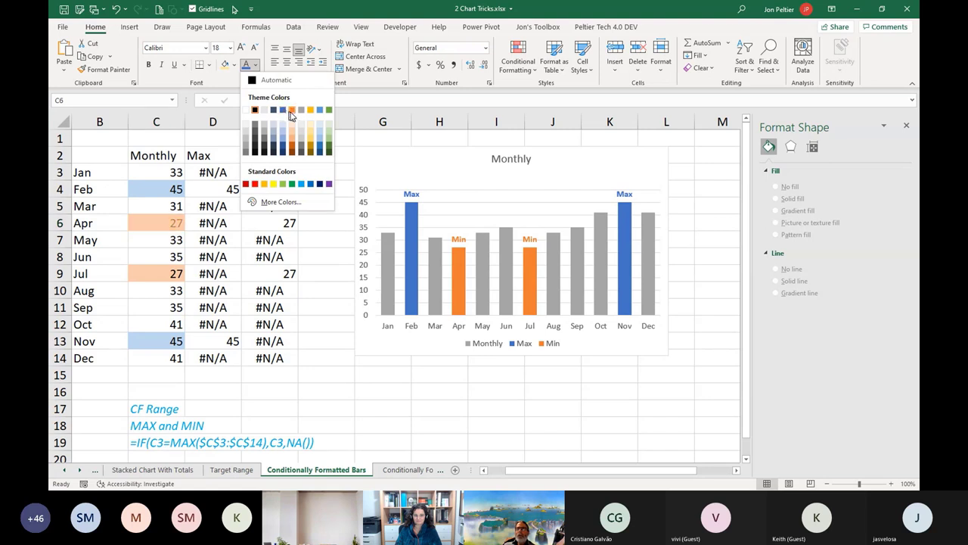
pyautogui.click(385, 379)
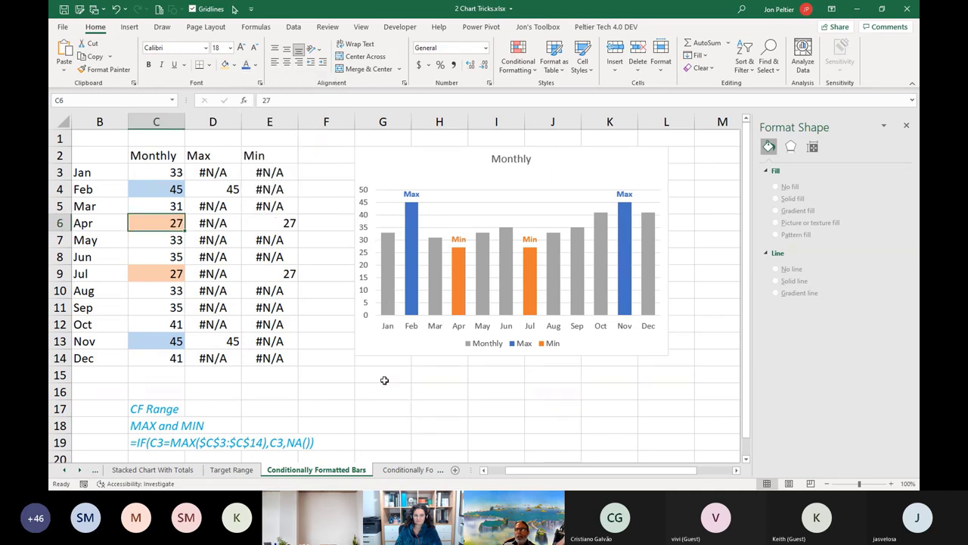
pyautogui.click(384, 379)
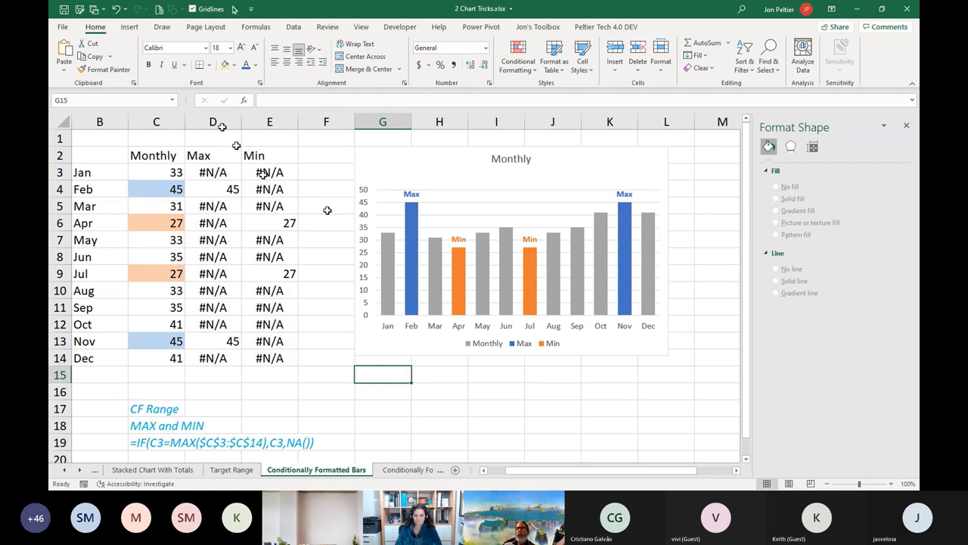
pyautogui.click(128, 27)
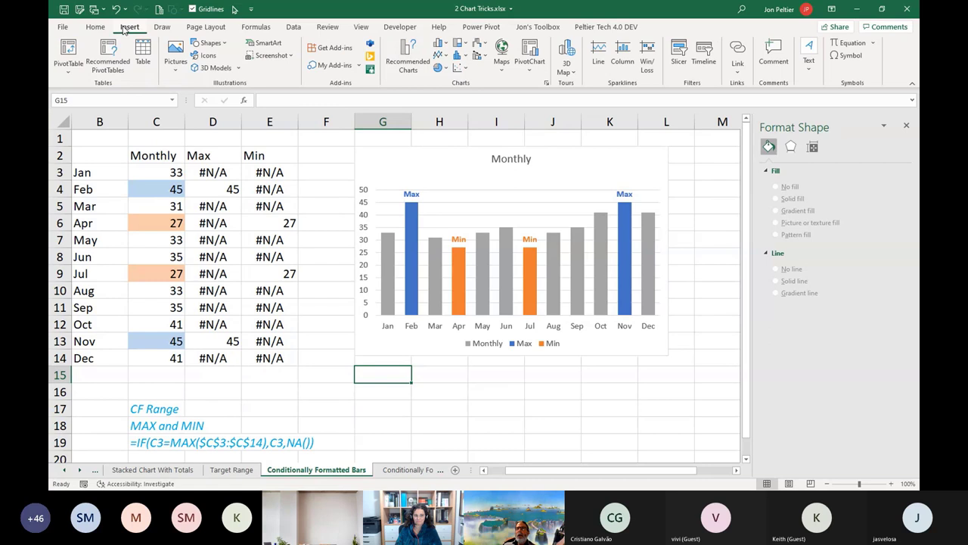
pyautogui.click(484, 47)
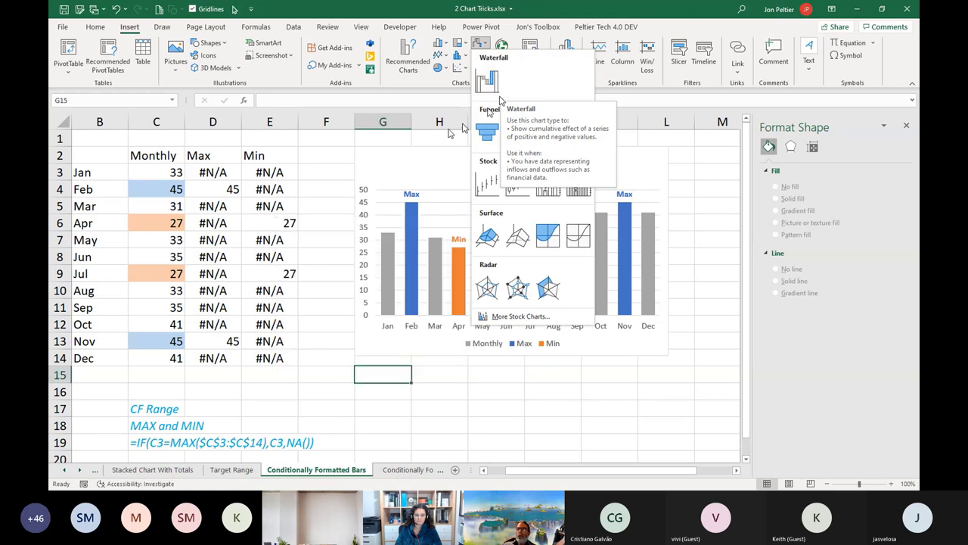
pyautogui.click(324, 147)
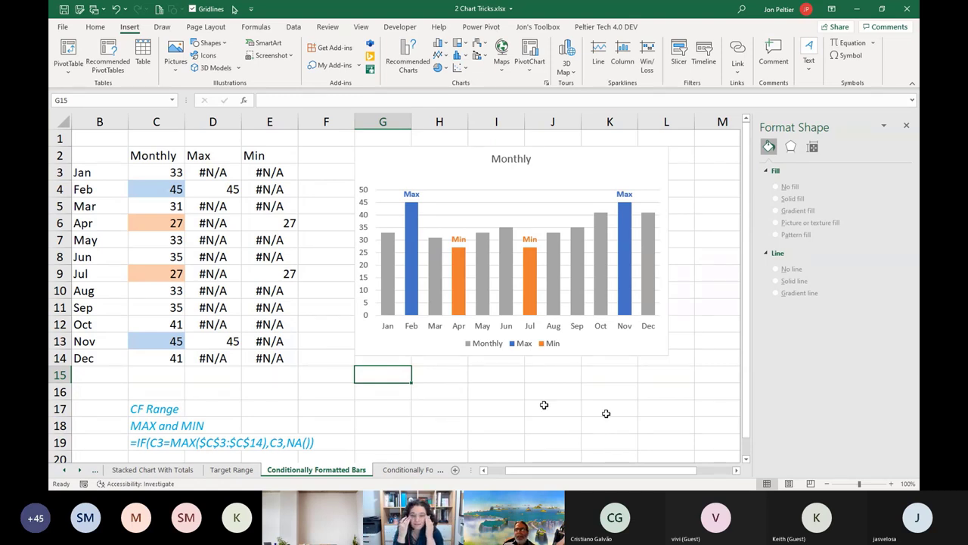
pyautogui.click(118, 139)
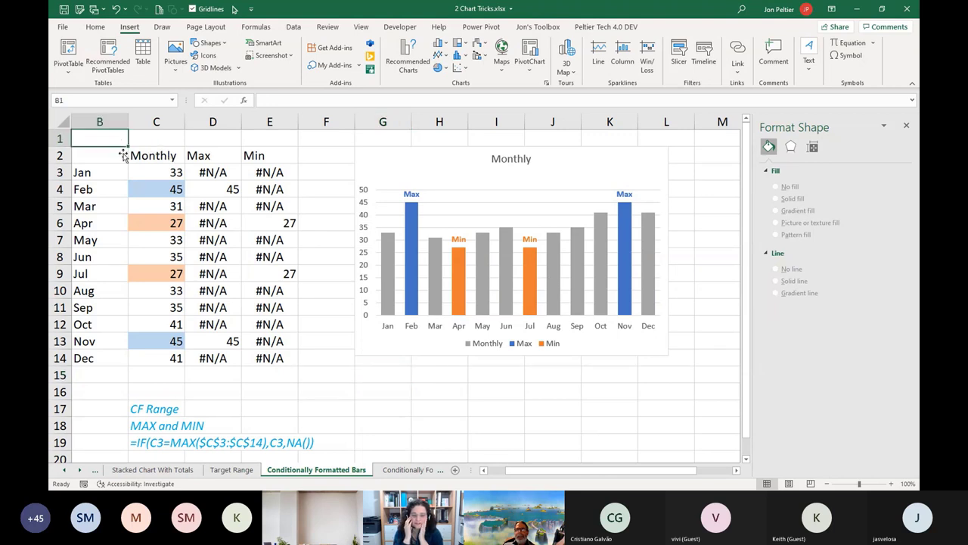
pyautogui.click(494, 470)
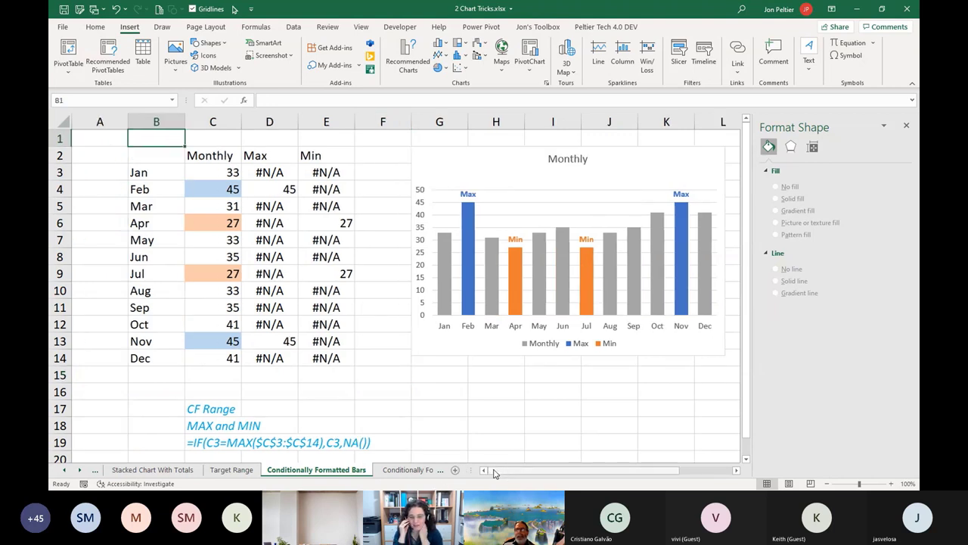
pyautogui.click(84, 135)
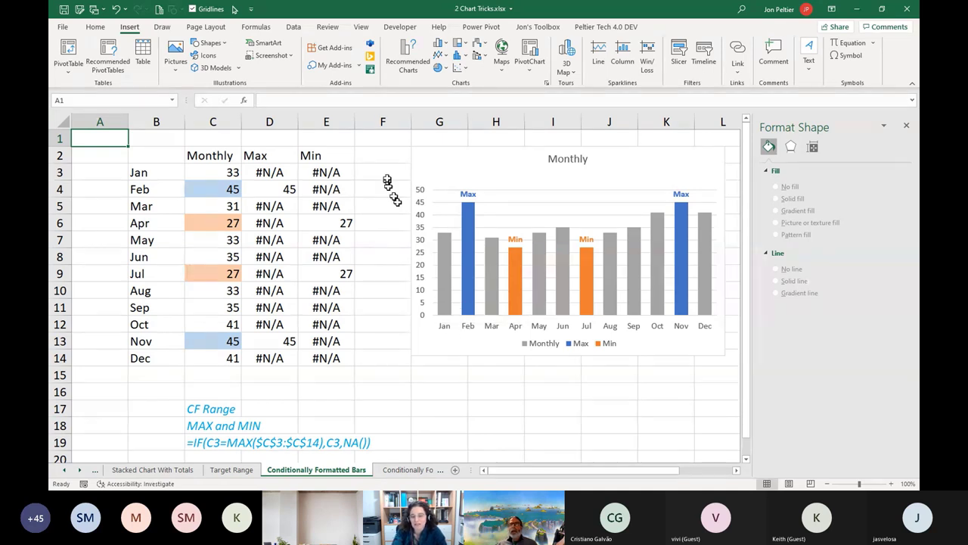
pyautogui.click(366, 139)
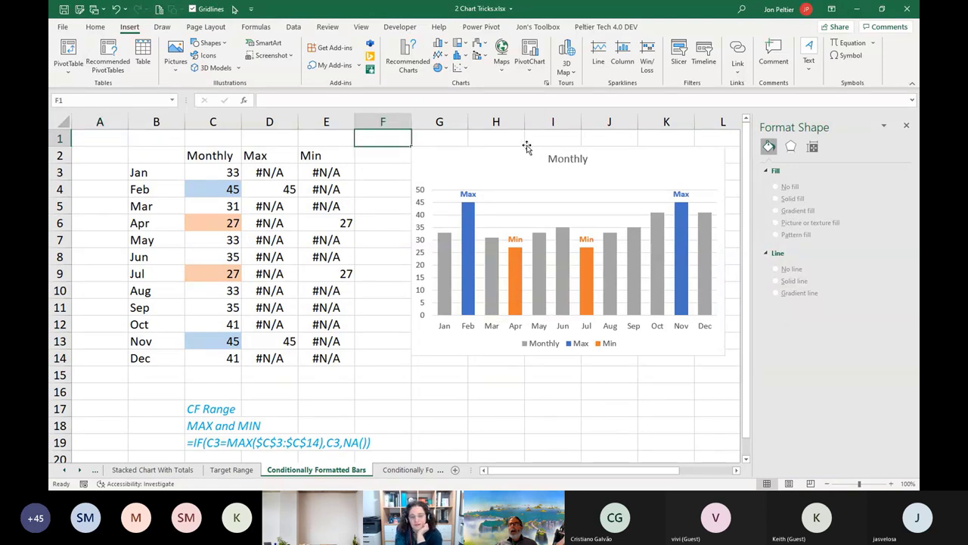
pyautogui.click(106, 137)
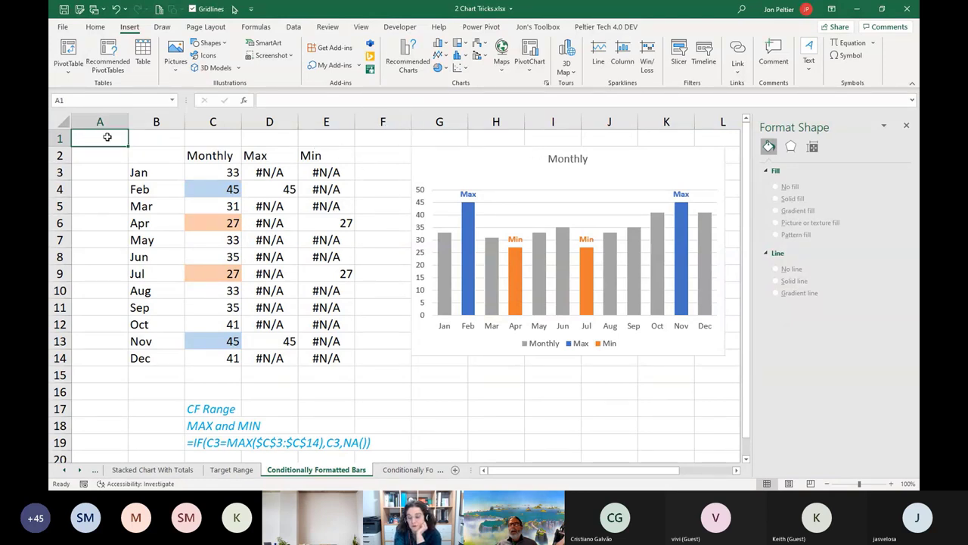
pyautogui.click(119, 373)
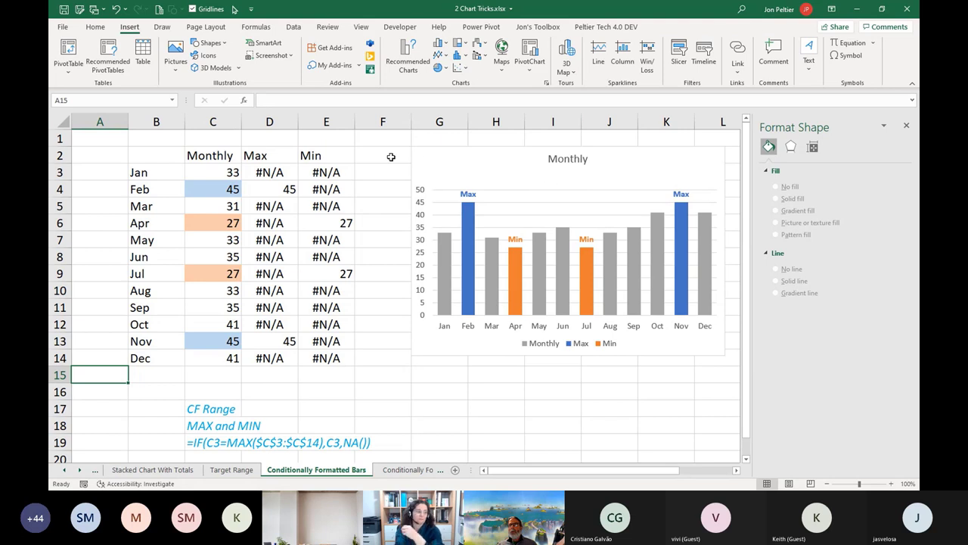
pyautogui.click(91, 138)
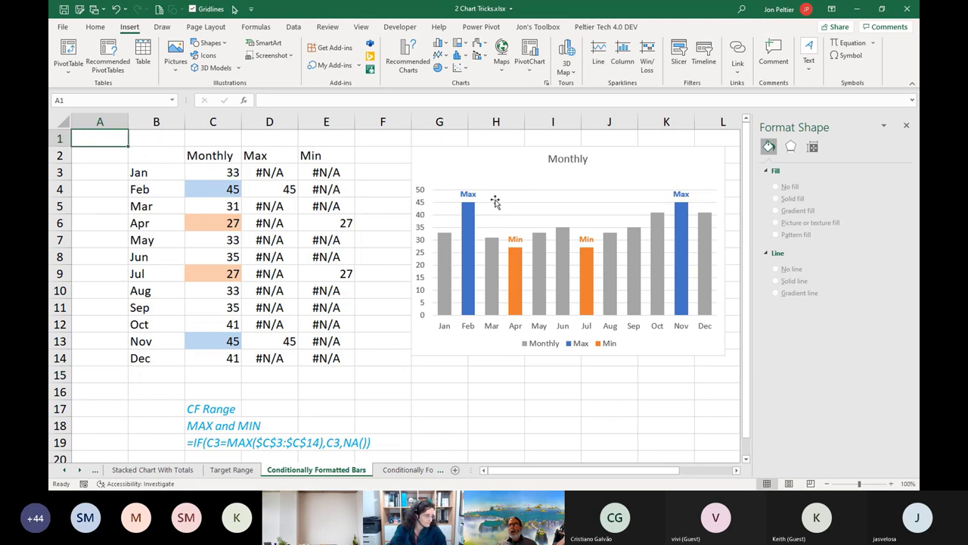
# Step: Try inserting a line chart of the Monthly, Max and Min data below the table with Jon's Toolbox, and delete it
pyautogui.click(601, 28)
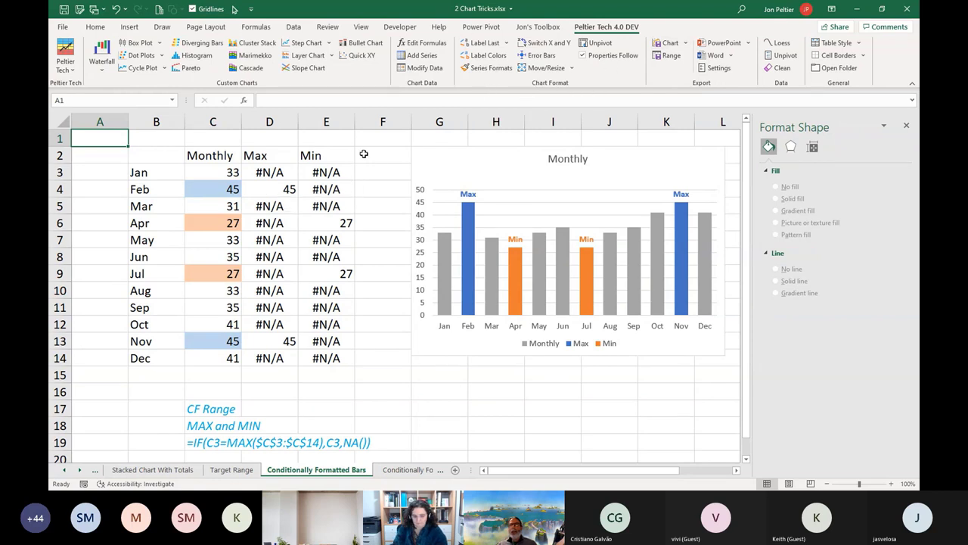
pyautogui.click(532, 30)
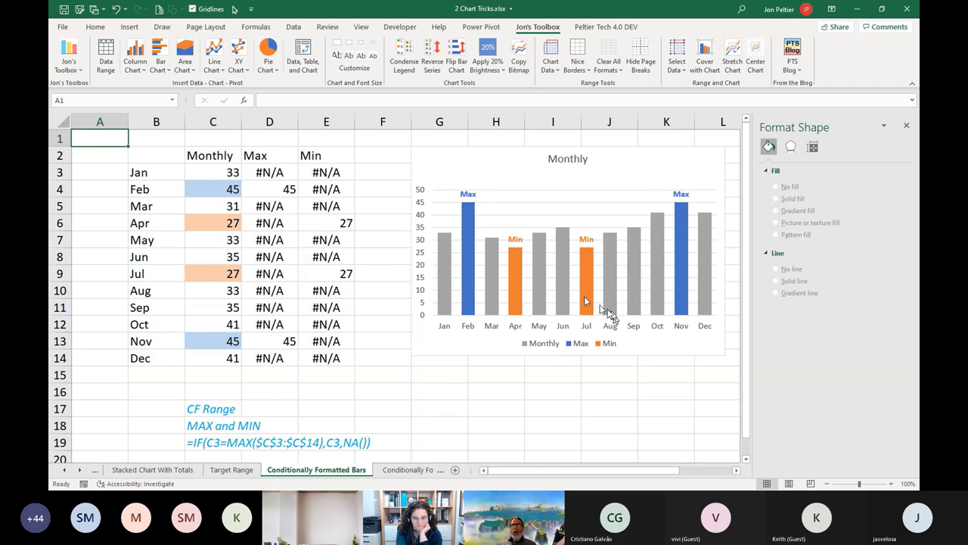
pyautogui.click(212, 50)
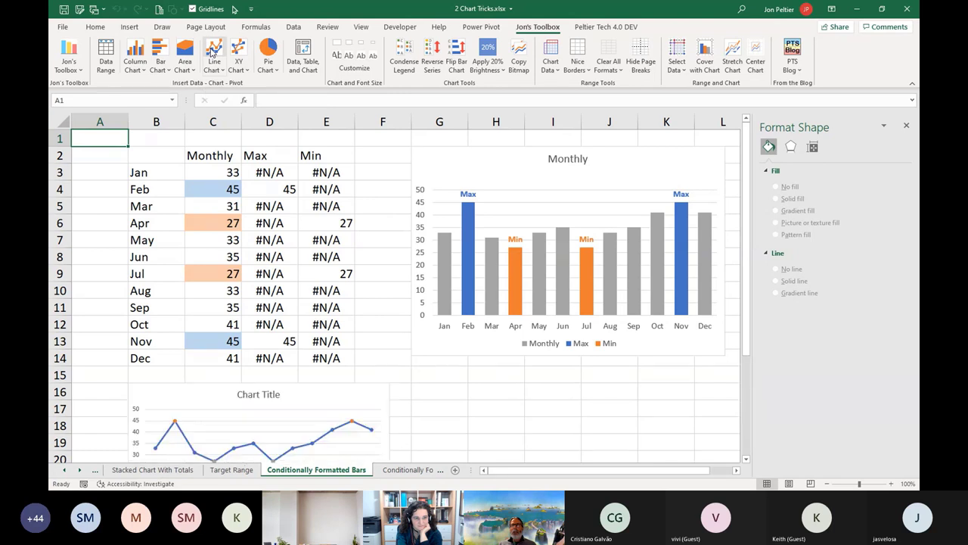
pyautogui.click(495, 400)
pyautogui.click(221, 392)
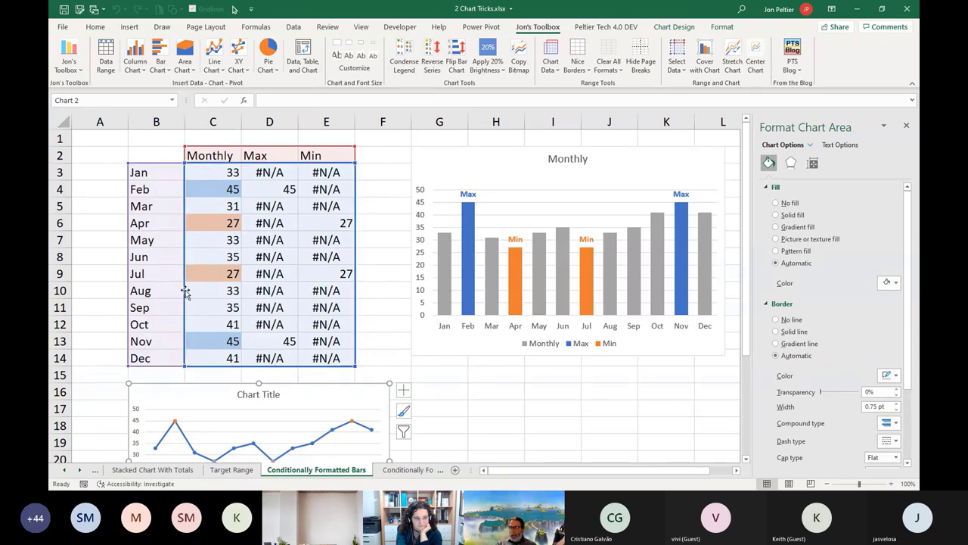
pyautogui.press('Delete')
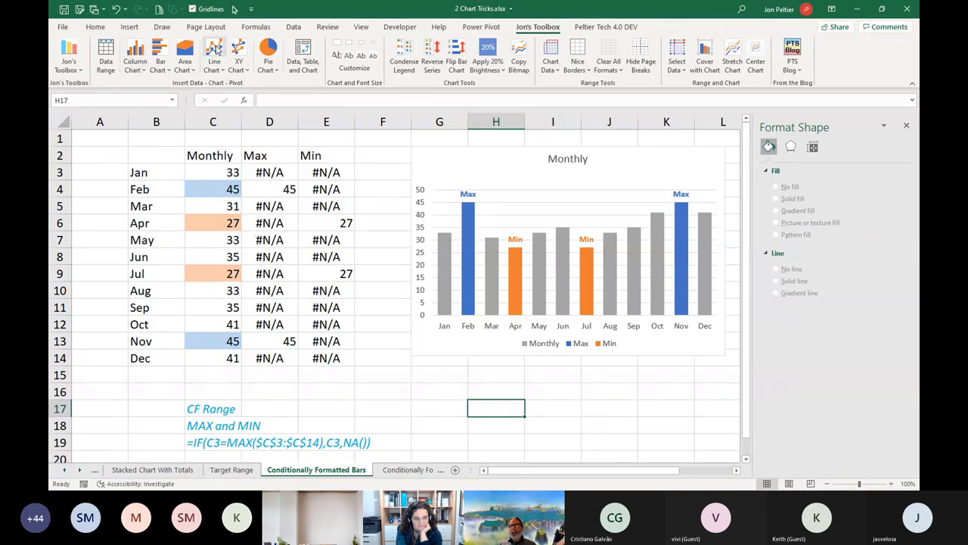
# Step: Insert a new sheet of sample alpha, beta and gamma data with a line chart using Jon's Toolbox
pyautogui.click(216, 49)
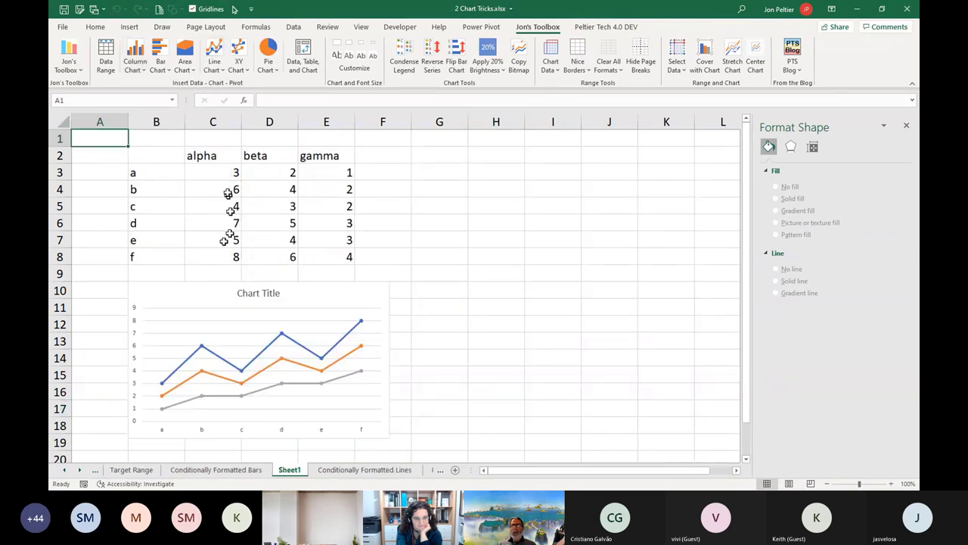
pyautogui.moveTo(175, 159); pyautogui.dragTo(322, 250)
pyautogui.click(396, 258)
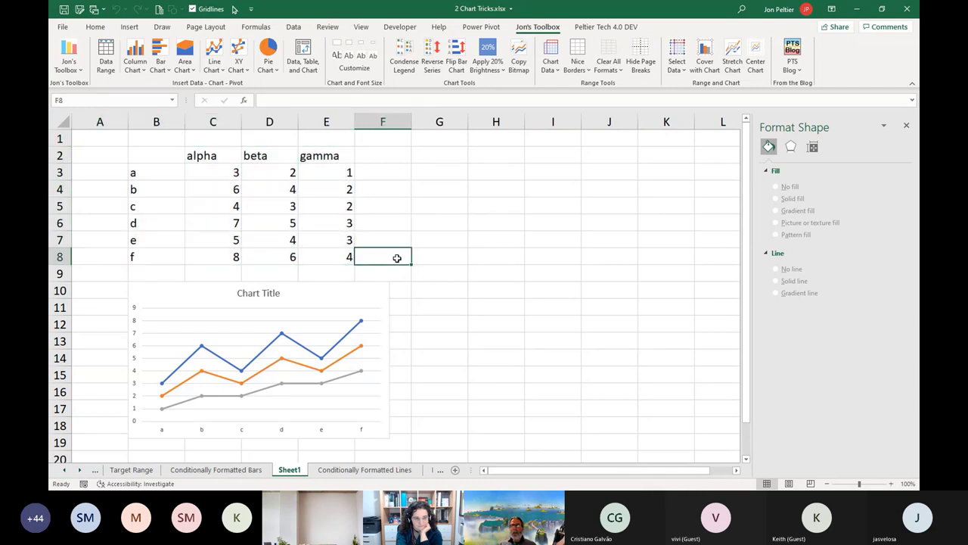
# Step: Examine how the sample line chart's source range maps to the category labels and the alpha, beta and gamma series
pyautogui.click(304, 288)
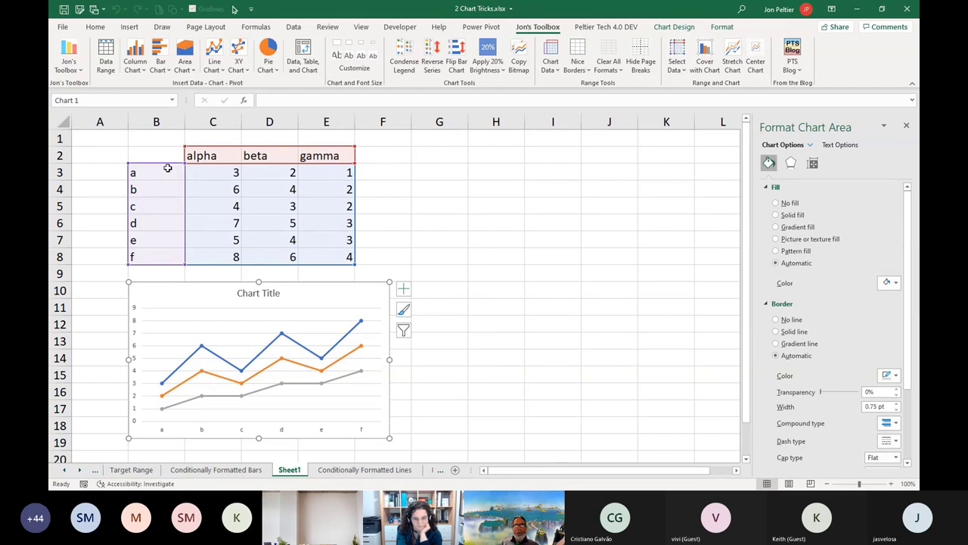
pyautogui.click(151, 173)
pyautogui.click(165, 194)
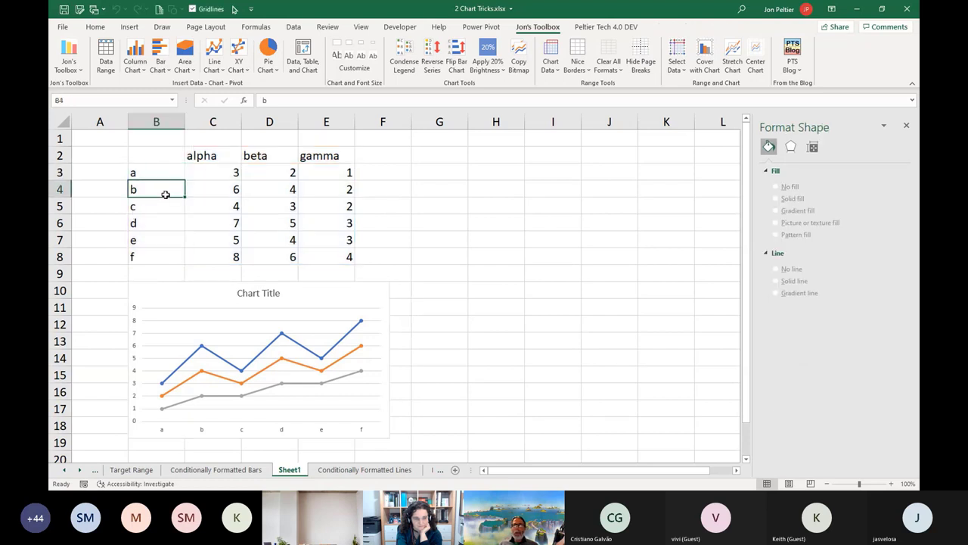
pyautogui.click(165, 201)
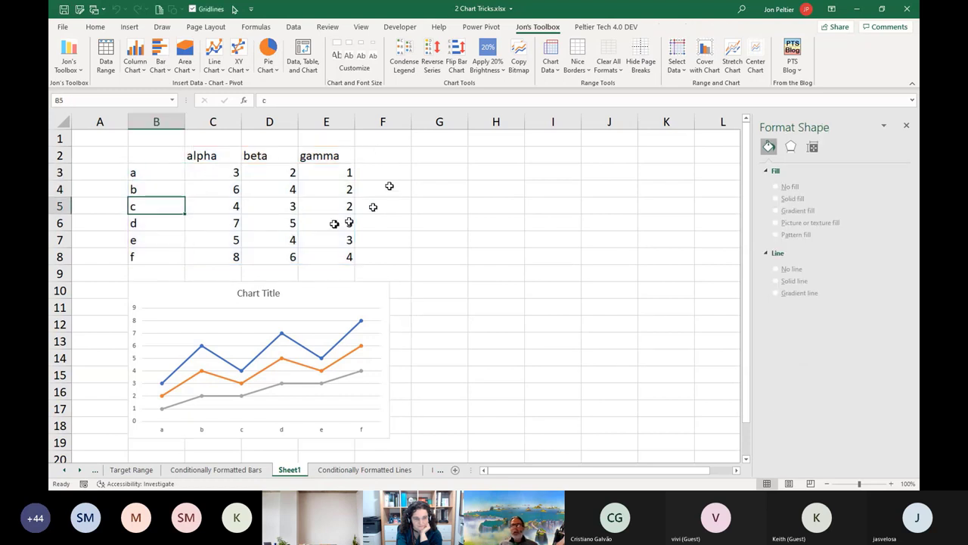
pyautogui.click(197, 292)
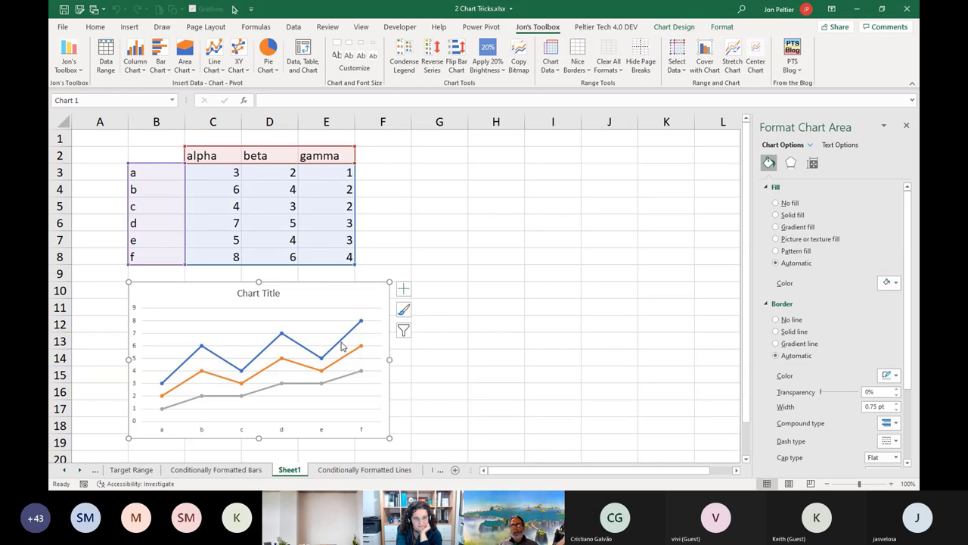
pyautogui.moveTo(341, 345)
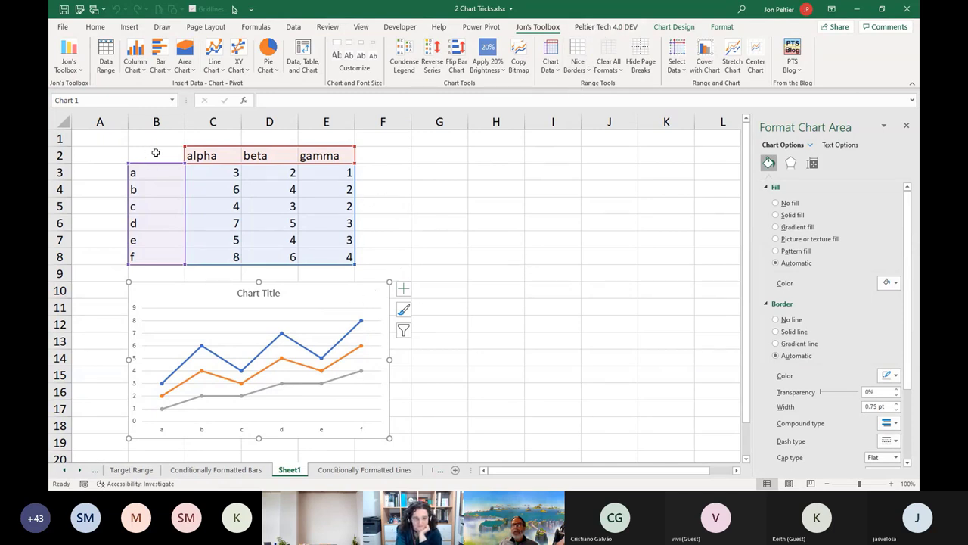
# Step: Copy the sample table to H2:K8 and repoint the line chart's source data to that copy with Jon's Toolbox
pyautogui.moveTo(151, 153); pyautogui.dragTo(642, 253)
pyautogui.hotkey('ctrl', 'q')
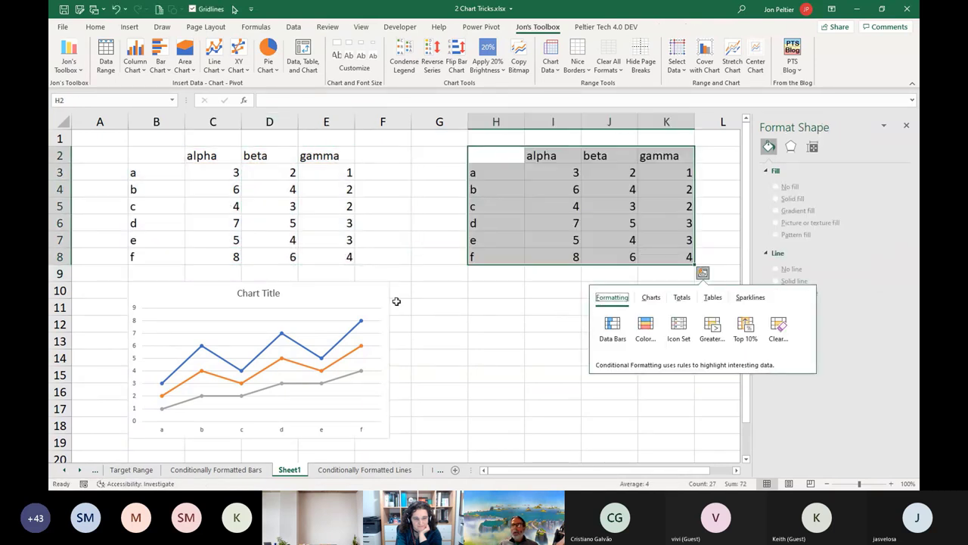
pyautogui.click(370, 294)
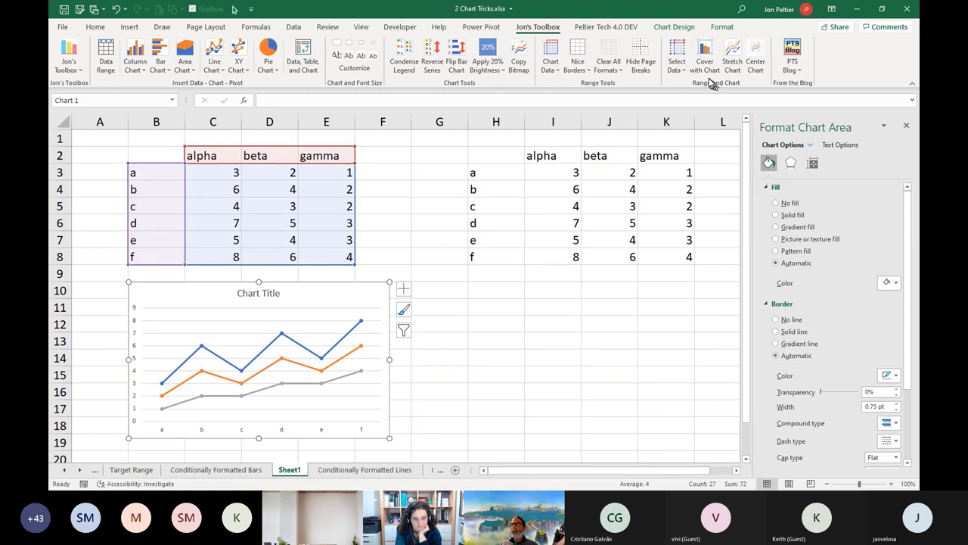
pyautogui.click(673, 52)
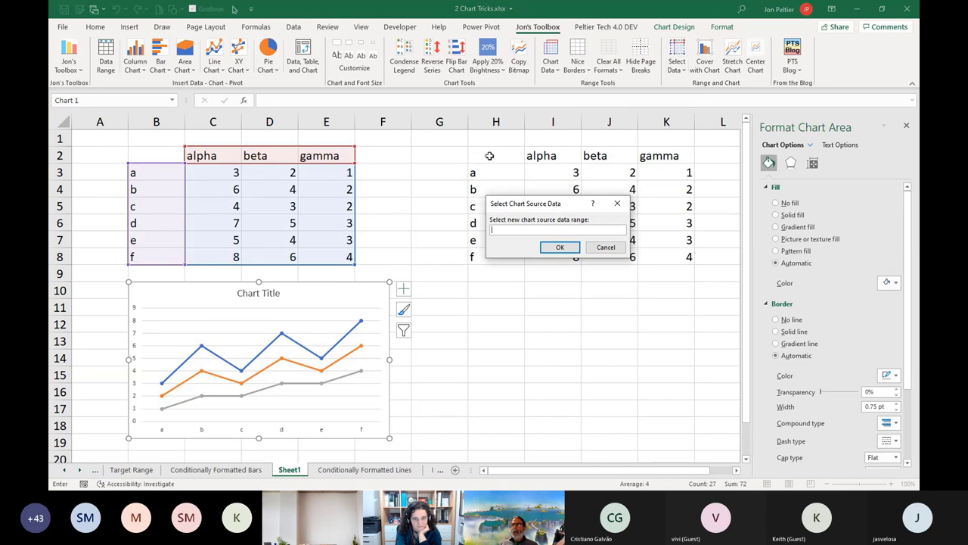
pyautogui.moveTo(484, 153); pyautogui.dragTo(672, 250)
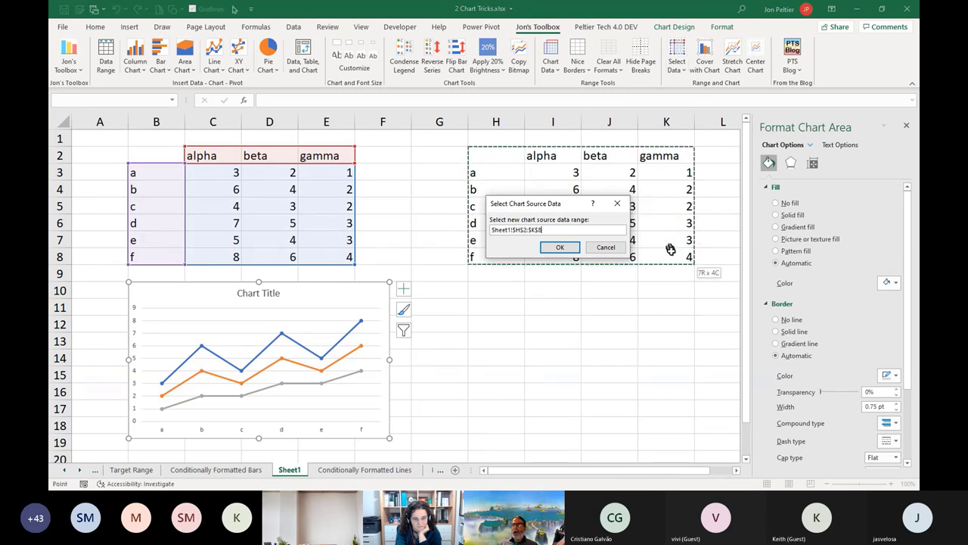
pyautogui.press('Return')
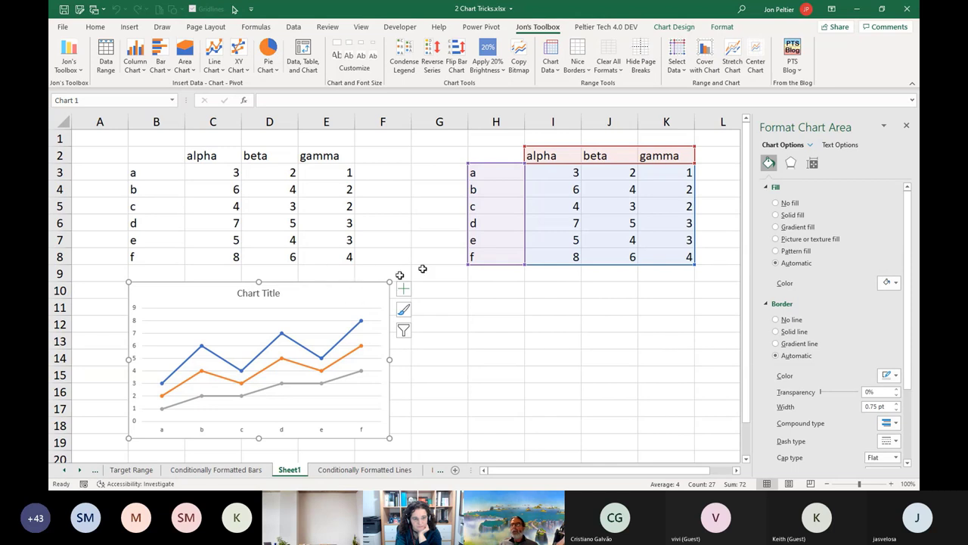
# Step: Move and resize the line chart to cover the range H10:J14 using Cover with Chart
pyautogui.click(706, 57)
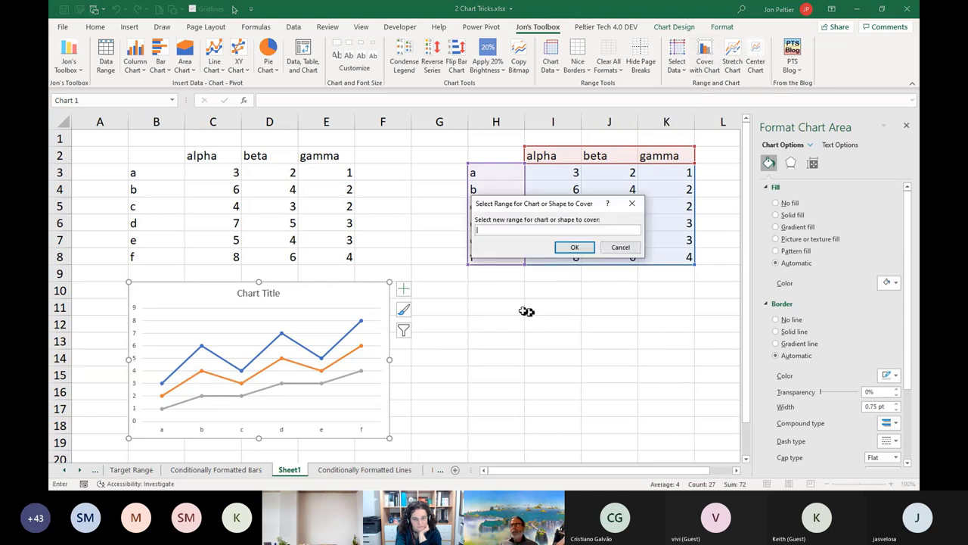
pyautogui.moveTo(514, 293); pyautogui.dragTo(599, 349)
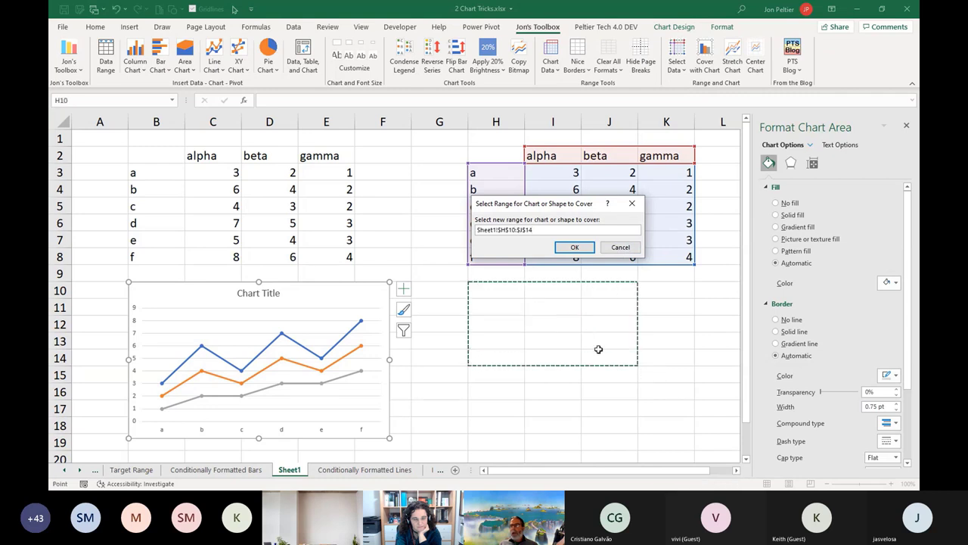
pyautogui.click(574, 247)
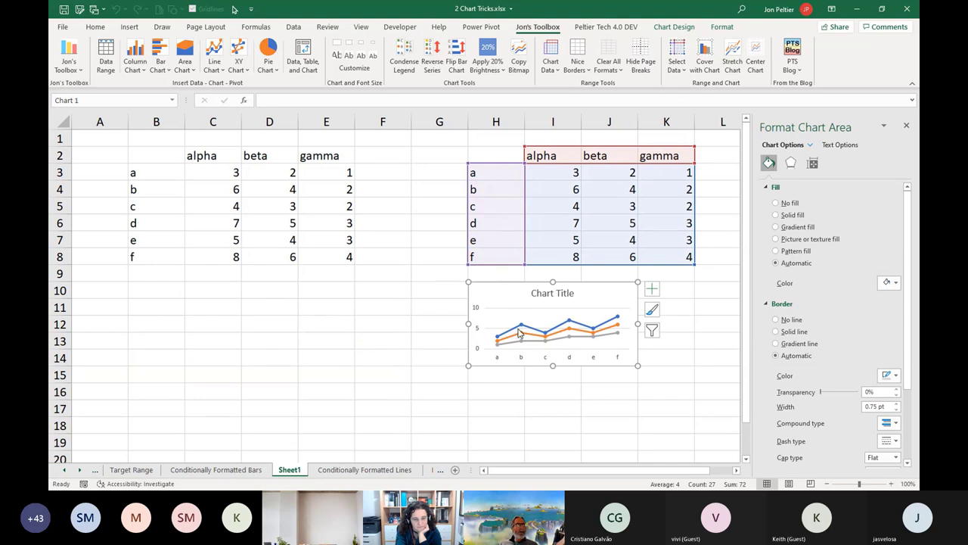
# Step: Shift the line chart off the cell grid, and refit it to the cells below the copied table with Center Chart and Stretch Chart
pyautogui.moveTo(519, 333)
pyautogui.moveTo(505, 296); pyautogui.dragTo(525, 307)
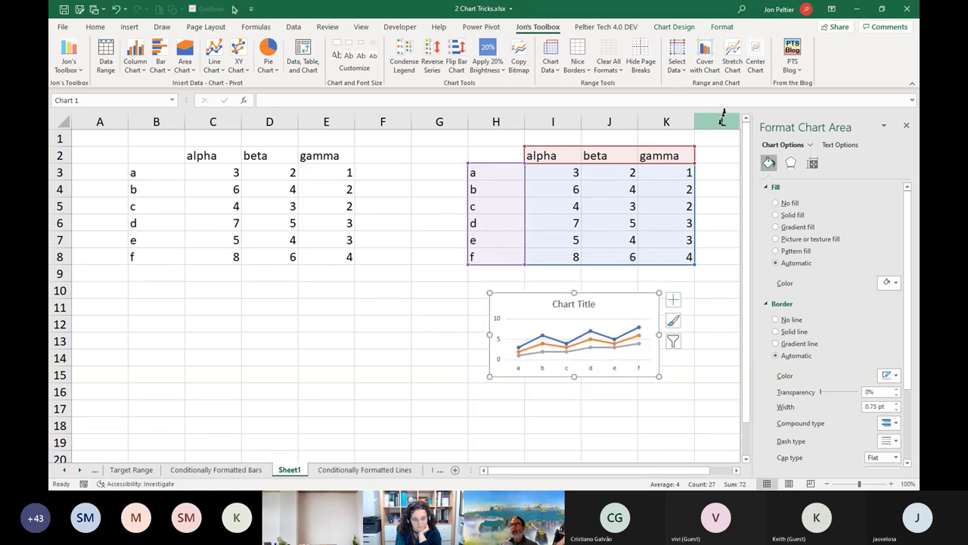
pyautogui.click(755, 50)
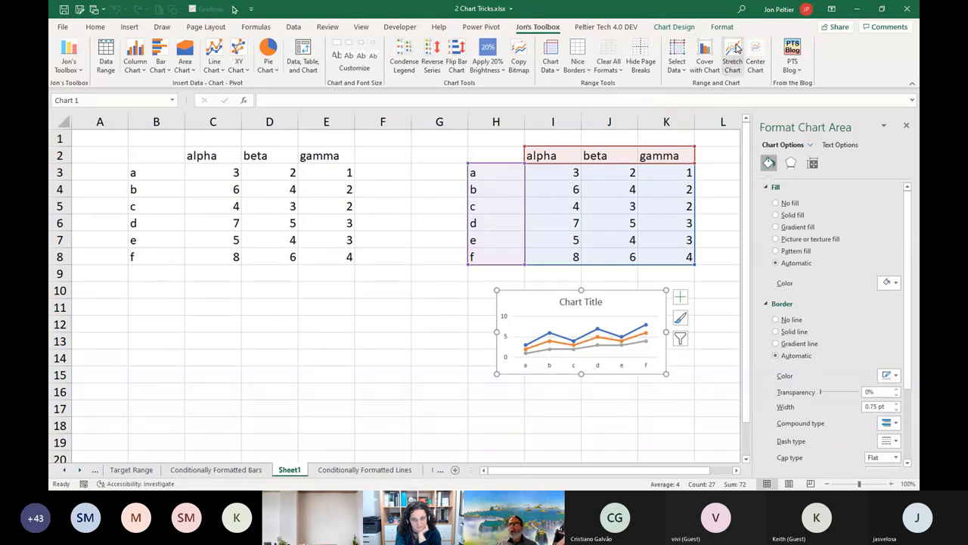
pyautogui.click(736, 49)
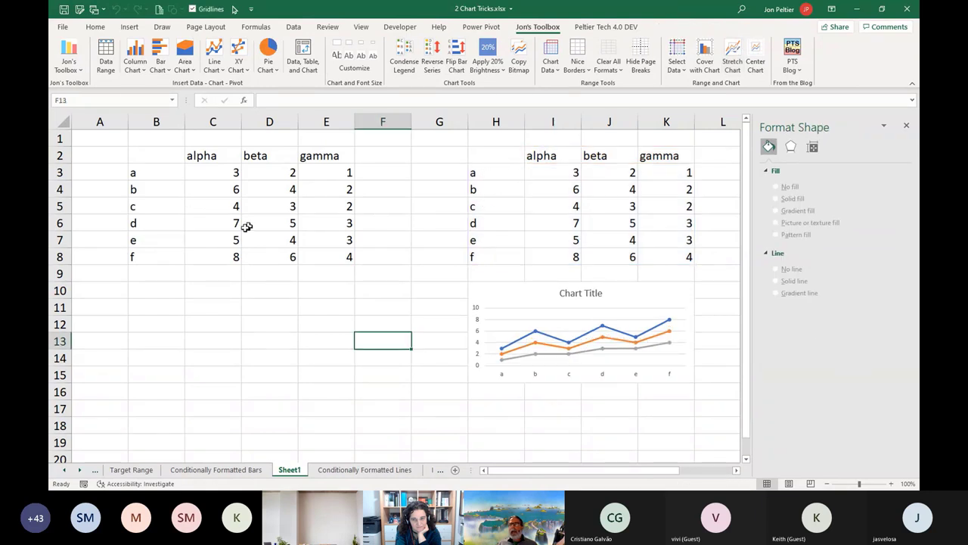
# Step: Apply Nice Borders to the original table in B2:E8 and hide the sheet's gridlines
pyautogui.click(211, 191)
pyautogui.hotkey('ctrl', 'a')
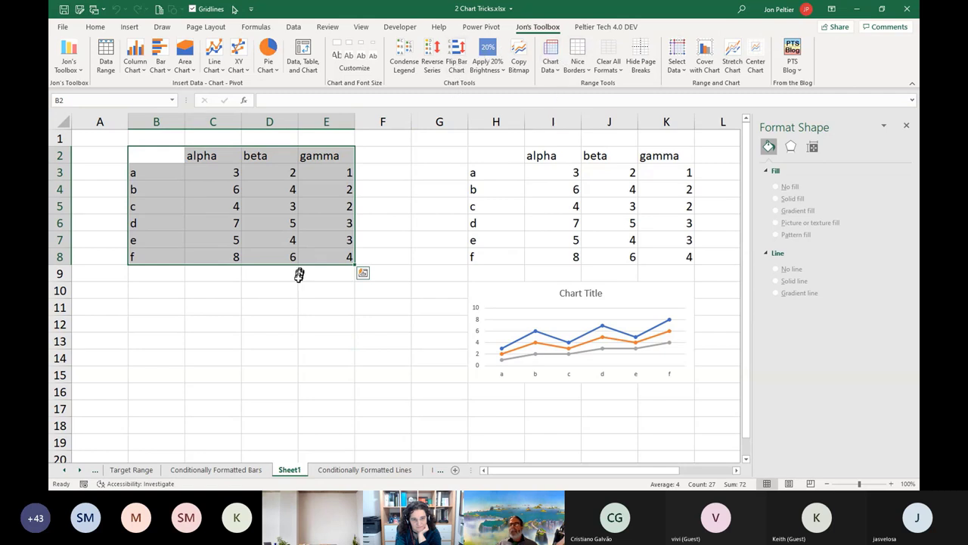
pyautogui.click(292, 312)
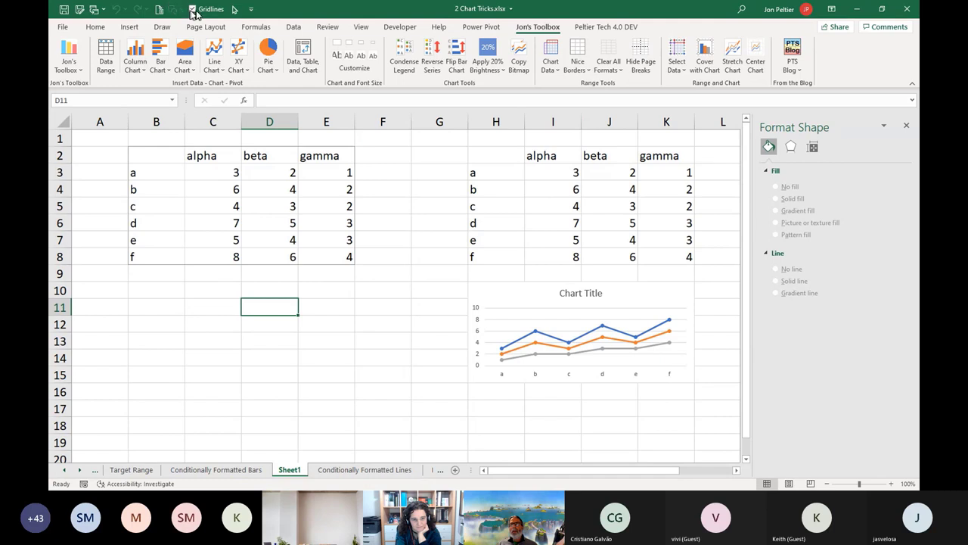
pyautogui.click(193, 9)
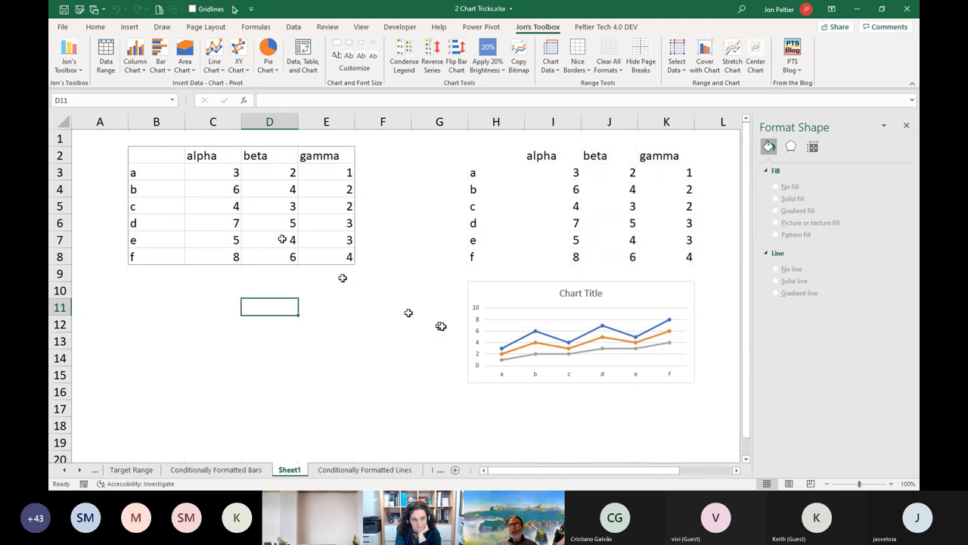
# Step: Color the line chart's source cells in H2:K8 with Chart Data formatting, and reposition the chart in the space below the two tables
pyautogui.moveTo(510, 301); pyautogui.dragTo(252, 320)
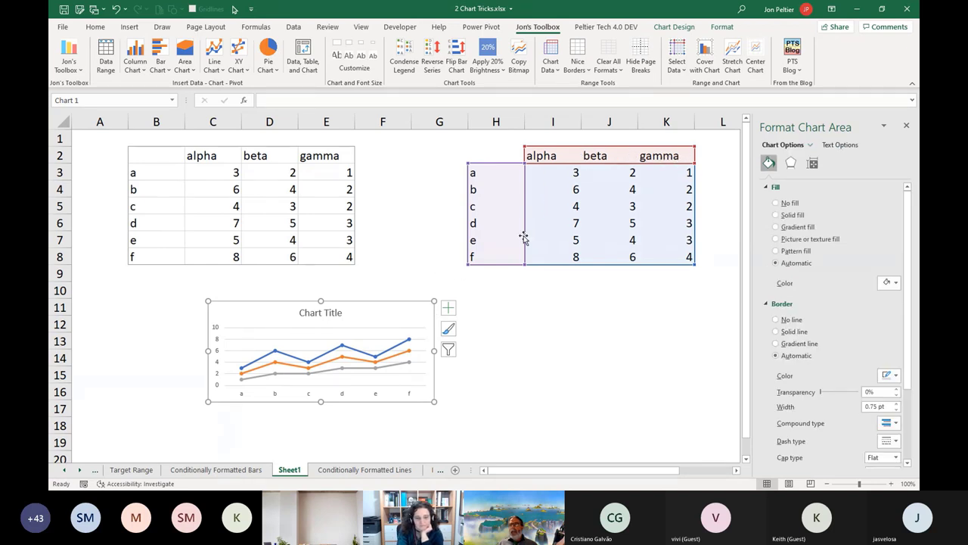
pyautogui.click(382, 288)
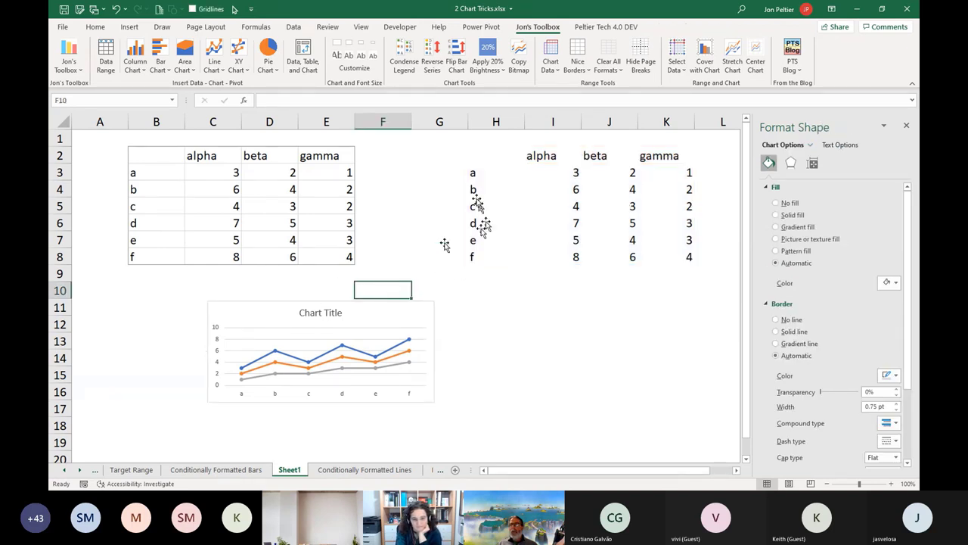
pyautogui.click(392, 314)
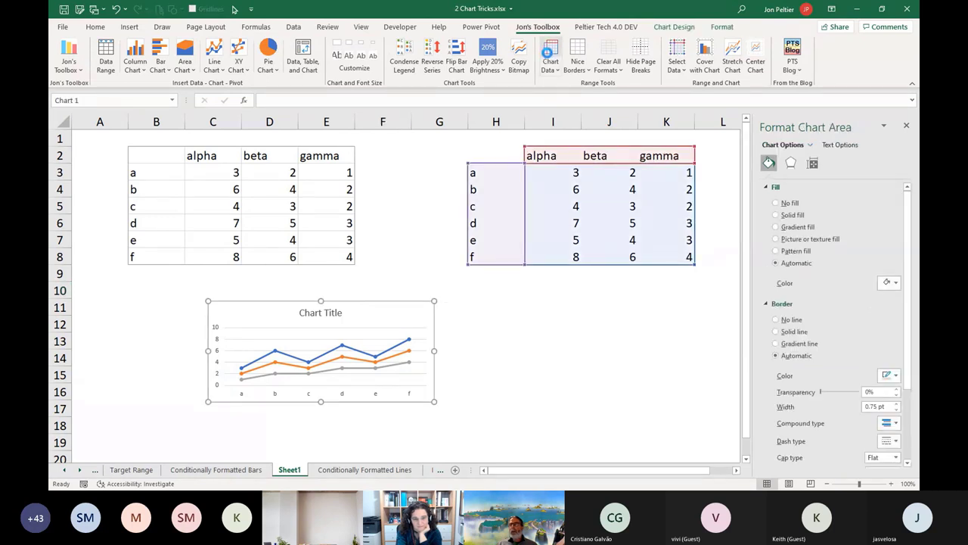
pyautogui.click(540, 392)
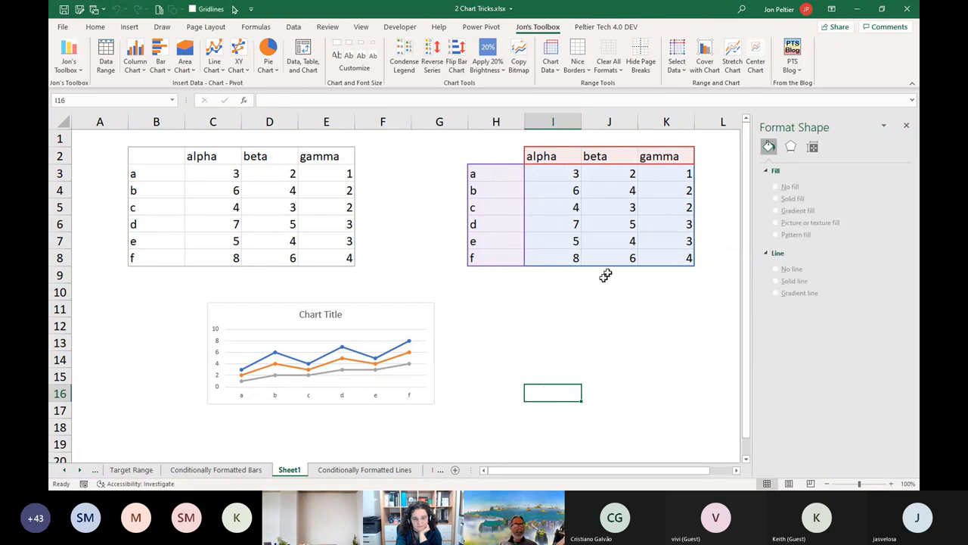
pyautogui.click(415, 324)
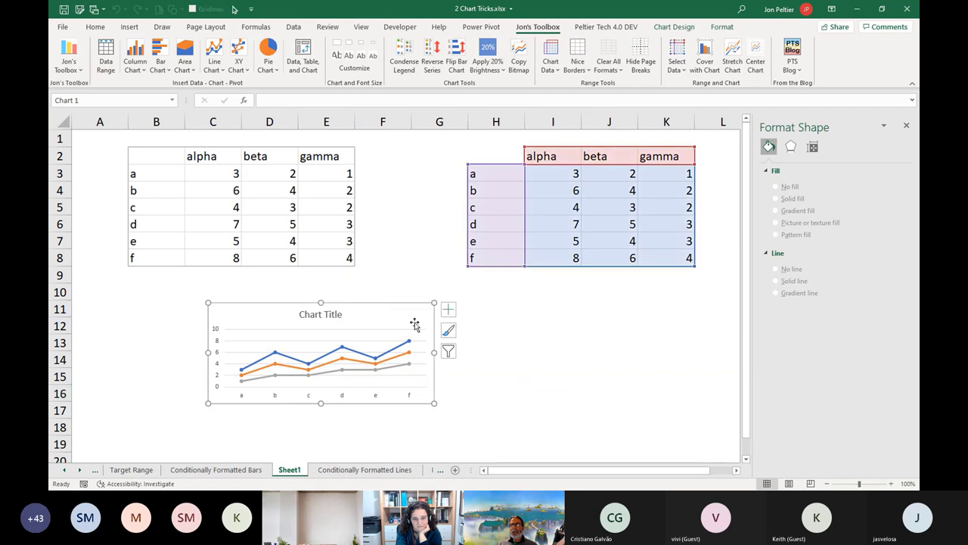
pyautogui.click(491, 340)
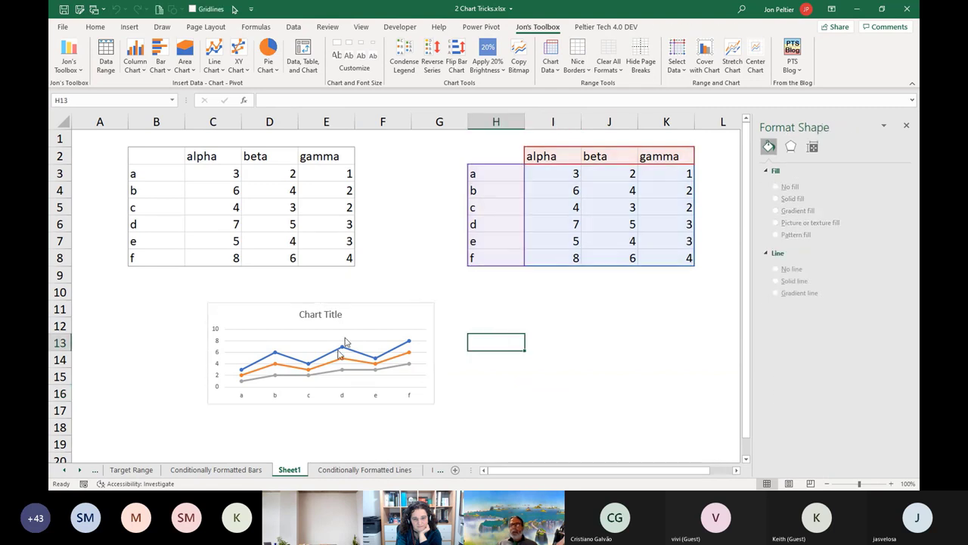
pyautogui.moveTo(368, 320); pyautogui.dragTo(564, 310)
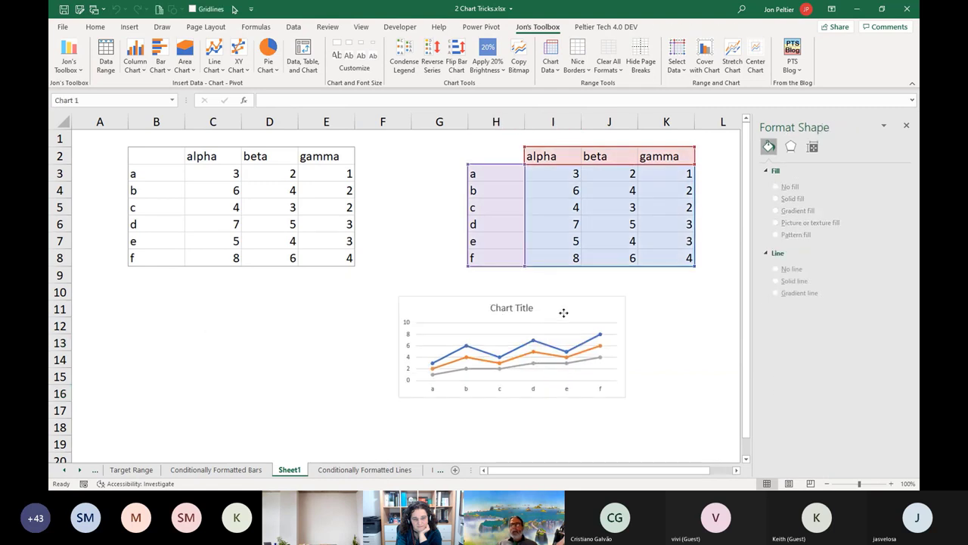
# Step: Insert a standard clustered bar chart of the B2:E8 data and move it up beside the table's row labels
pyautogui.click(151, 178)
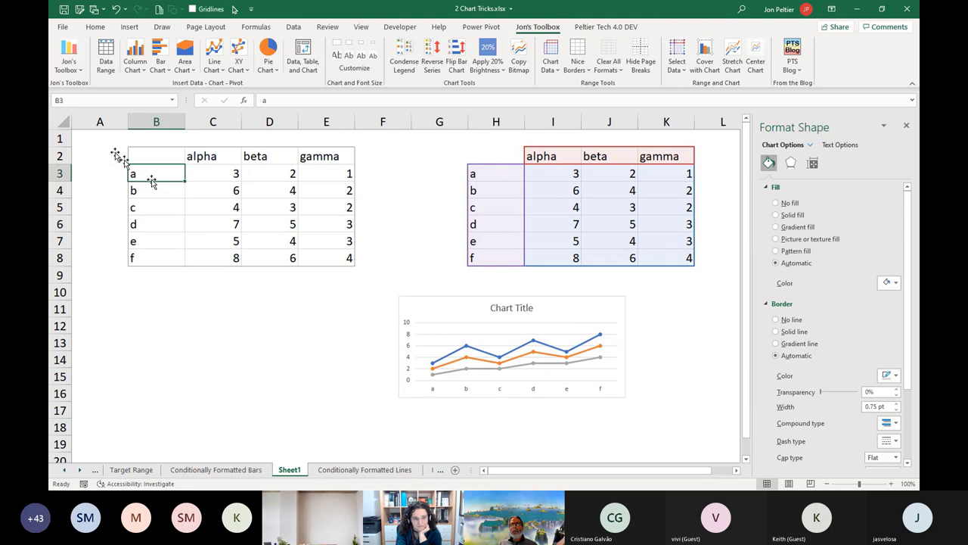
pyautogui.click(123, 29)
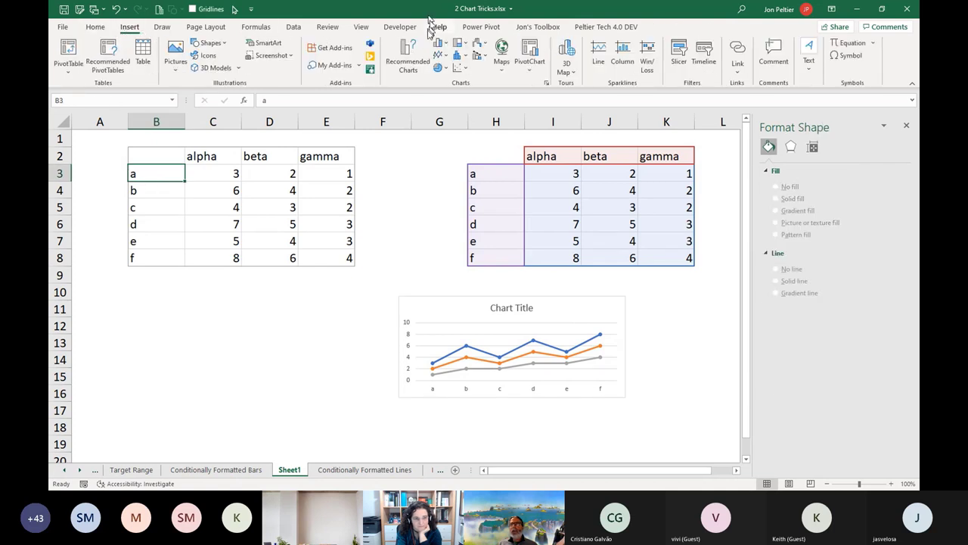
pyautogui.click(457, 61)
pyautogui.click(445, 195)
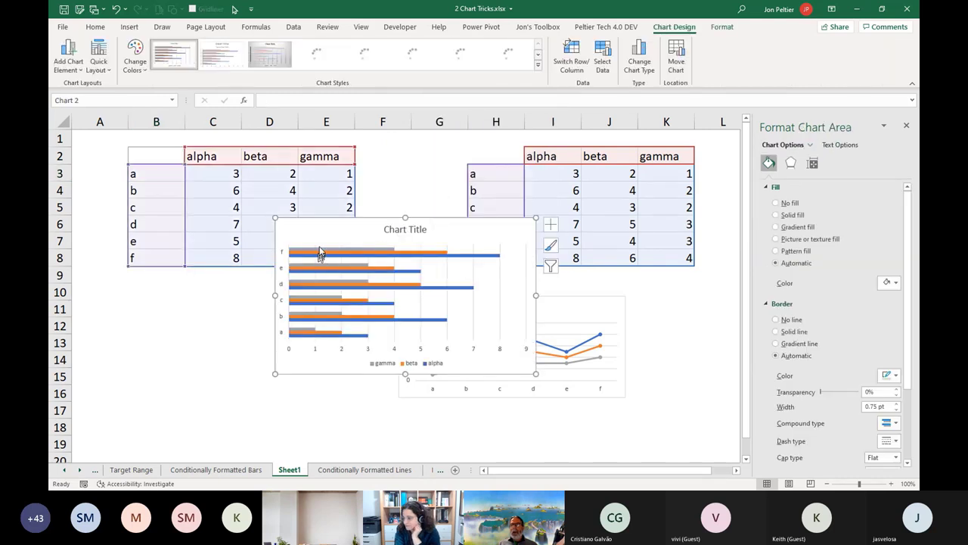
pyautogui.moveTo(319, 254); pyautogui.dragTo(265, 169)
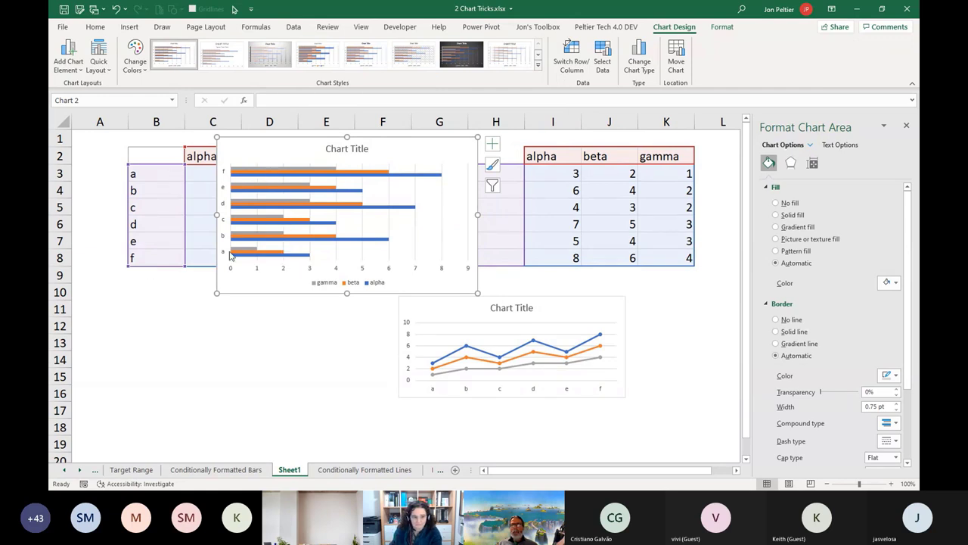
# Step: Reverse the bar chart's category order with Flip Bar Chart, and move the chart over the copied table
pyautogui.click(224, 206)
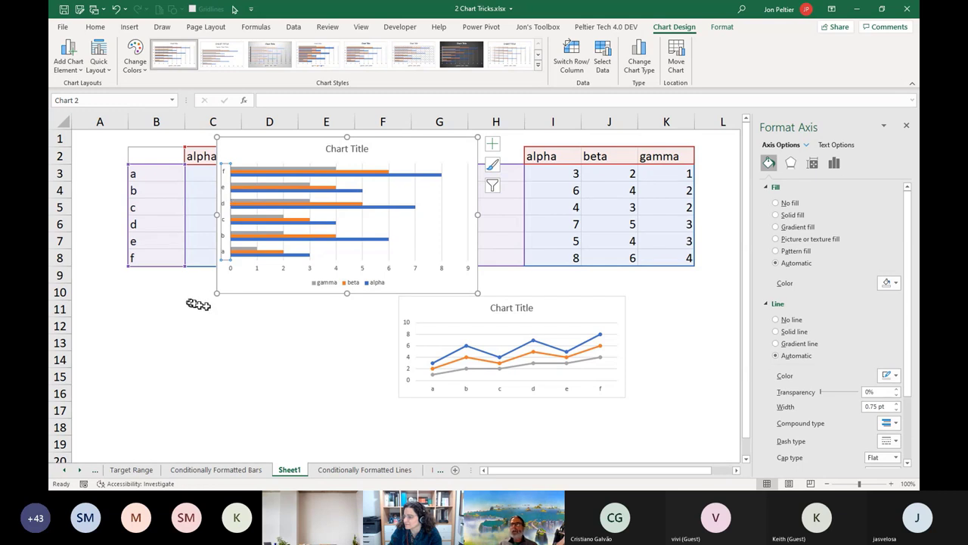
pyautogui.click(550, 27)
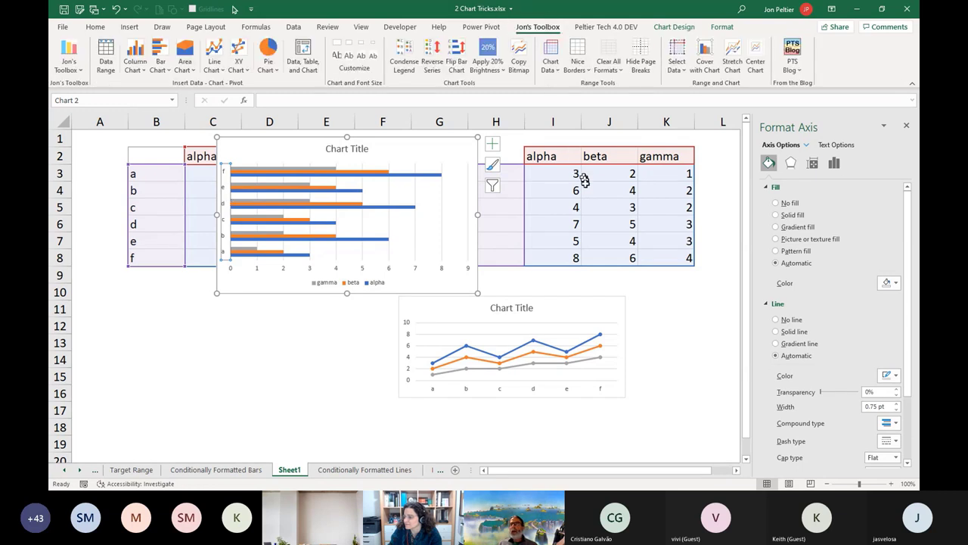
pyautogui.click(457, 50)
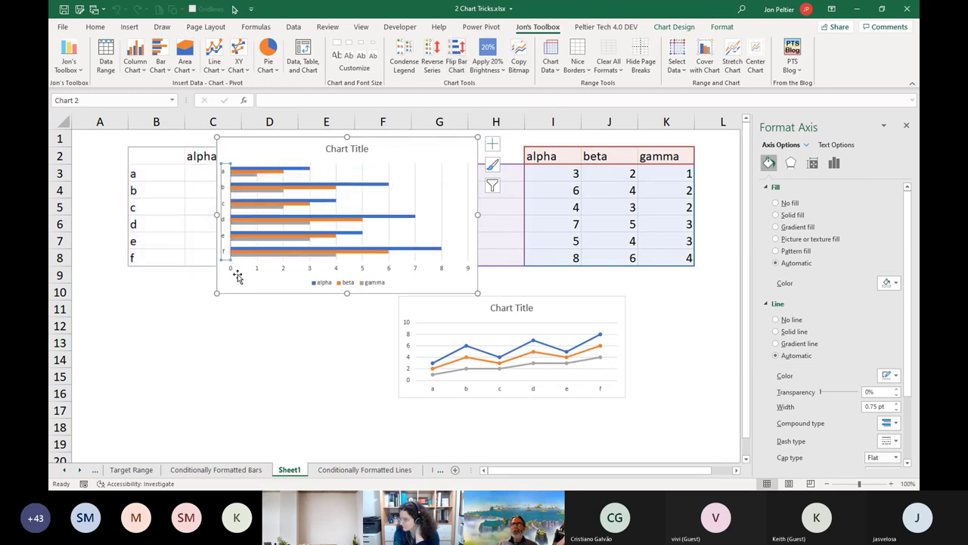
pyautogui.moveTo(308, 148); pyautogui.dragTo(508, 163)
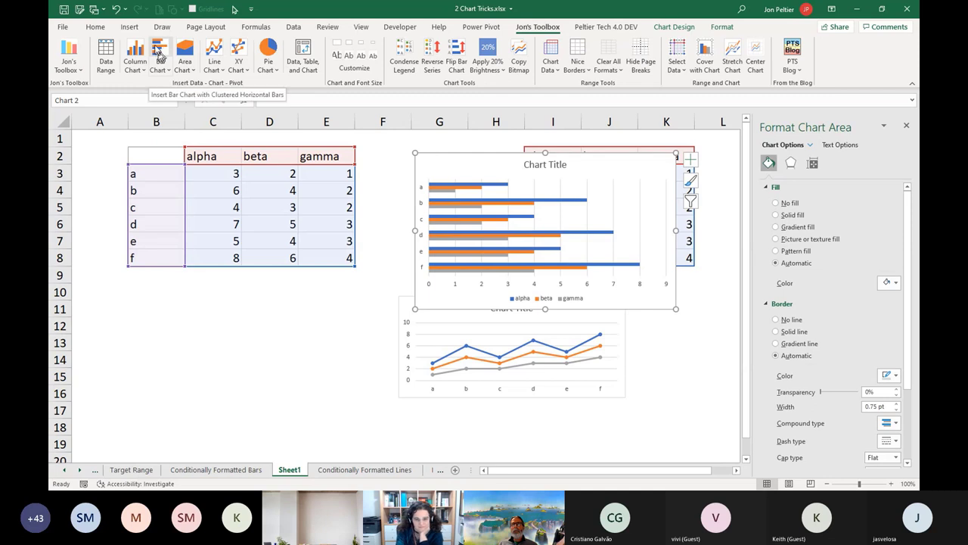
# Step: Insert a stacked bar chart of the B2:E8 data with Jon's Toolbox
pyautogui.click(84, 151)
pyautogui.click(214, 190)
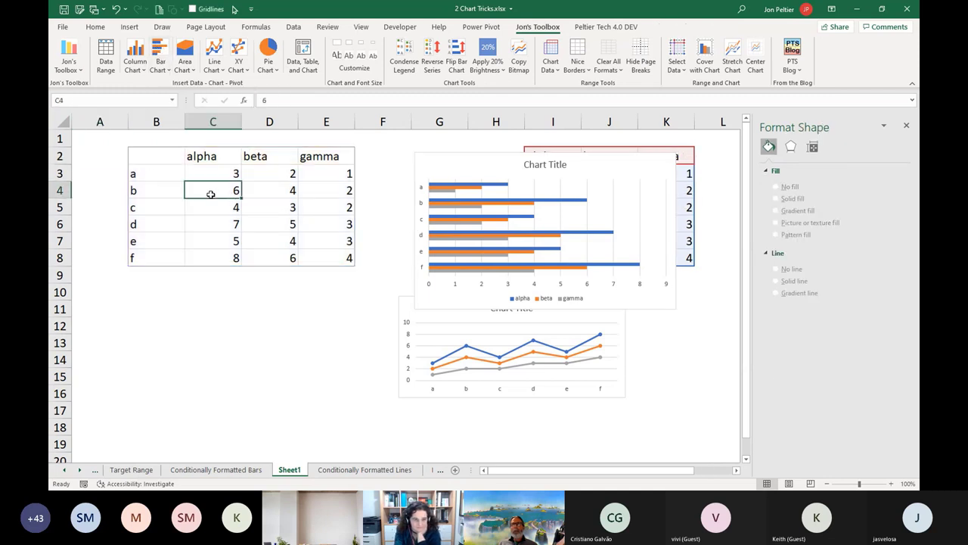
pyautogui.click(168, 72)
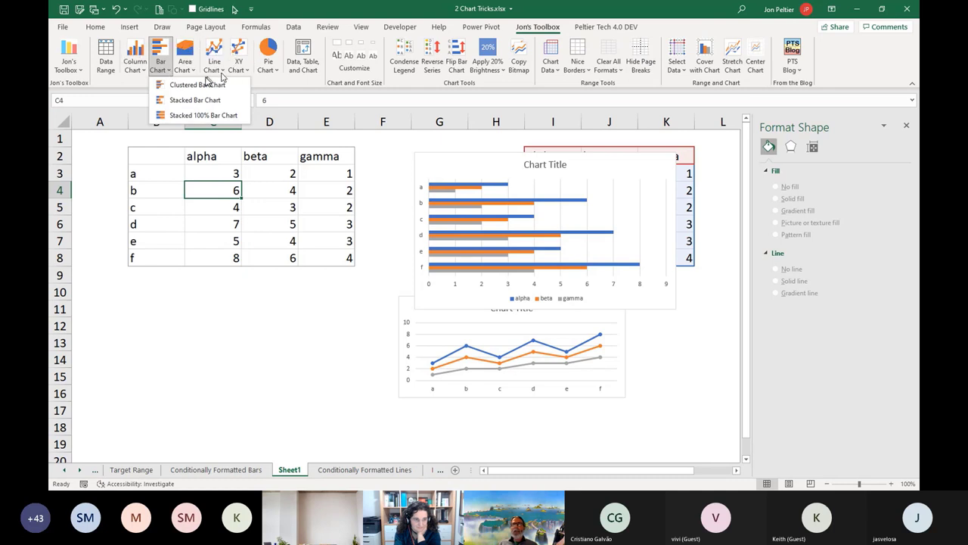
pyautogui.click(162, 60)
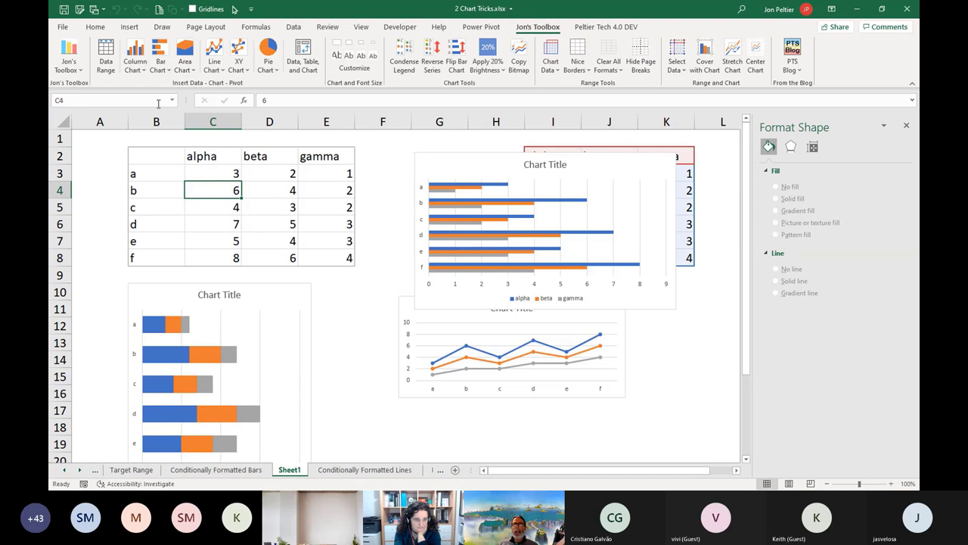
pyautogui.click(160, 67)
pyautogui.click(85, 183)
# Step: Move the stacked bar chart up over the original table, beside the clustered bar chart
pyautogui.click(175, 288)
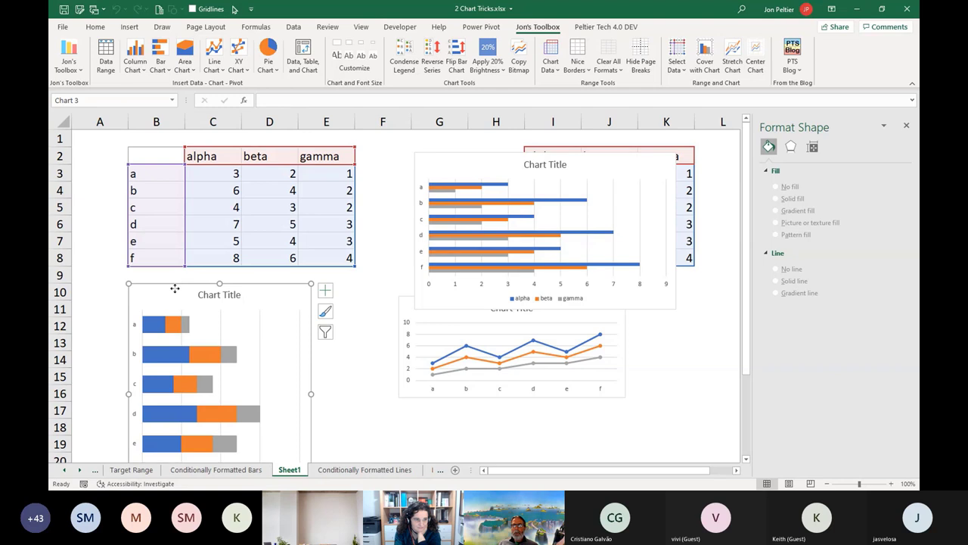
pyautogui.moveTo(175, 288); pyautogui.dragTo(261, 196)
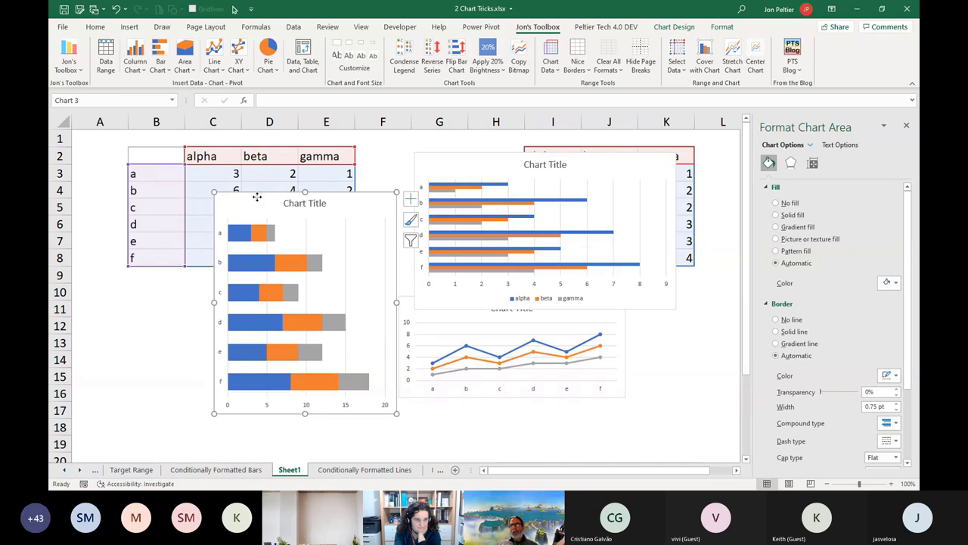
pyautogui.moveTo(257, 196); pyautogui.dragTo(213, 187)
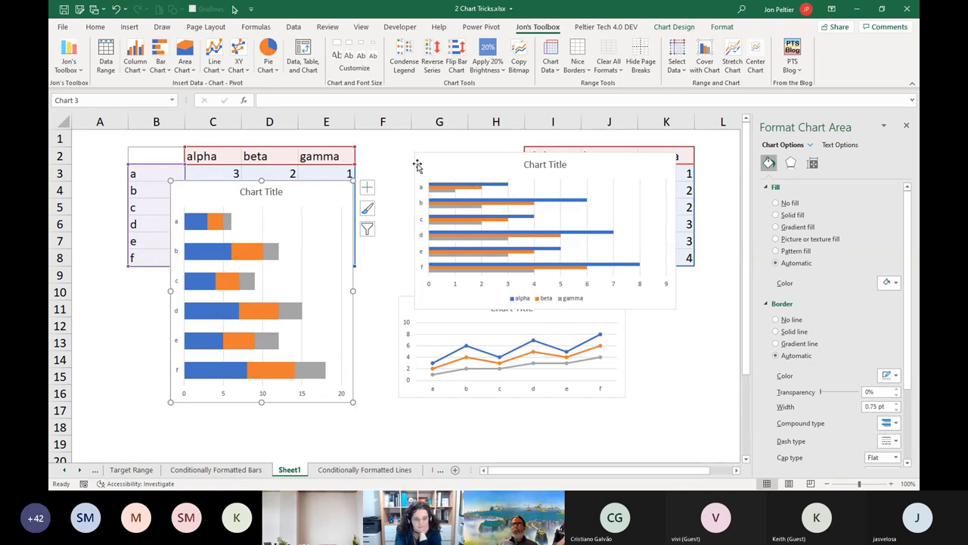
# Step: Set the stacked bar chart to the Small chart size with Medium fonts, and review the custom chart and font sizes
pyautogui.click(345, 46)
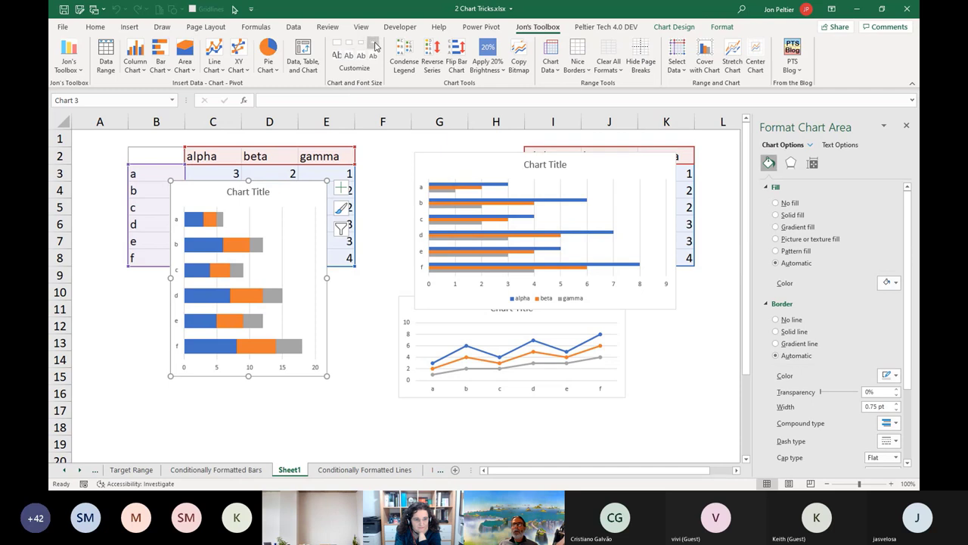
pyautogui.click(375, 44)
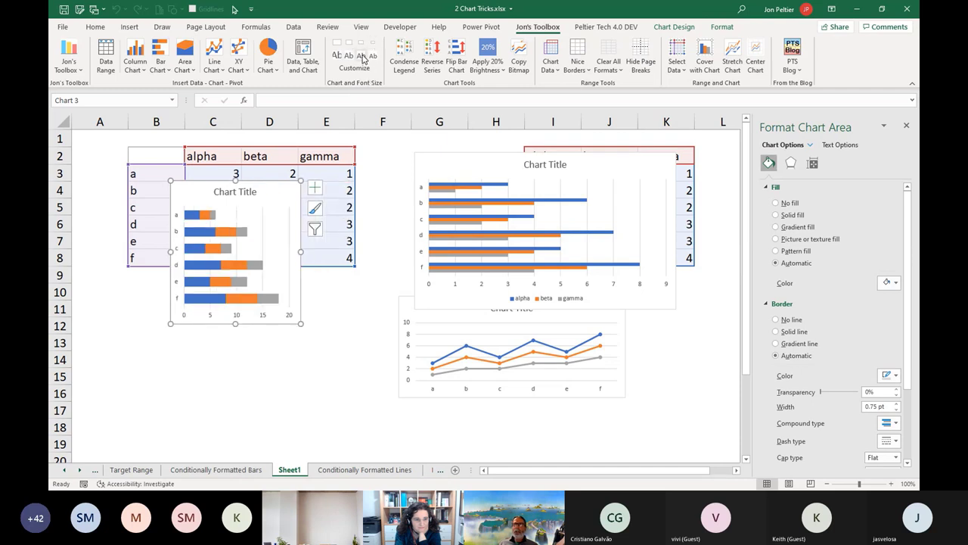
pyautogui.click(364, 58)
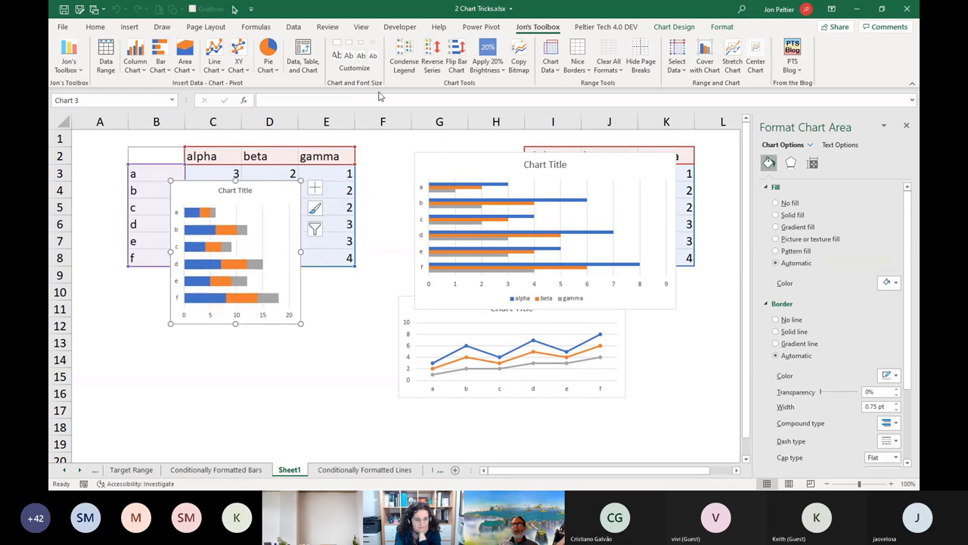
pyautogui.click(345, 70)
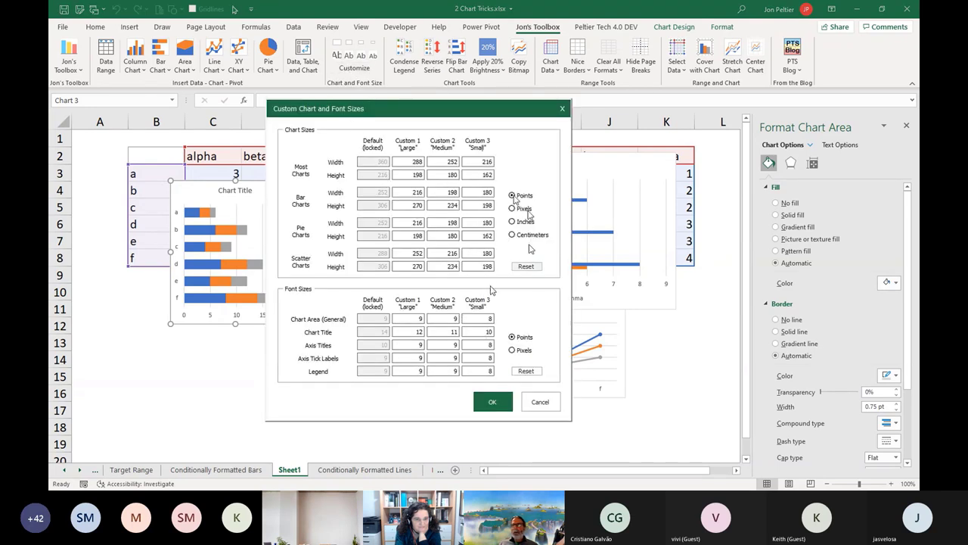
pyautogui.click(554, 407)
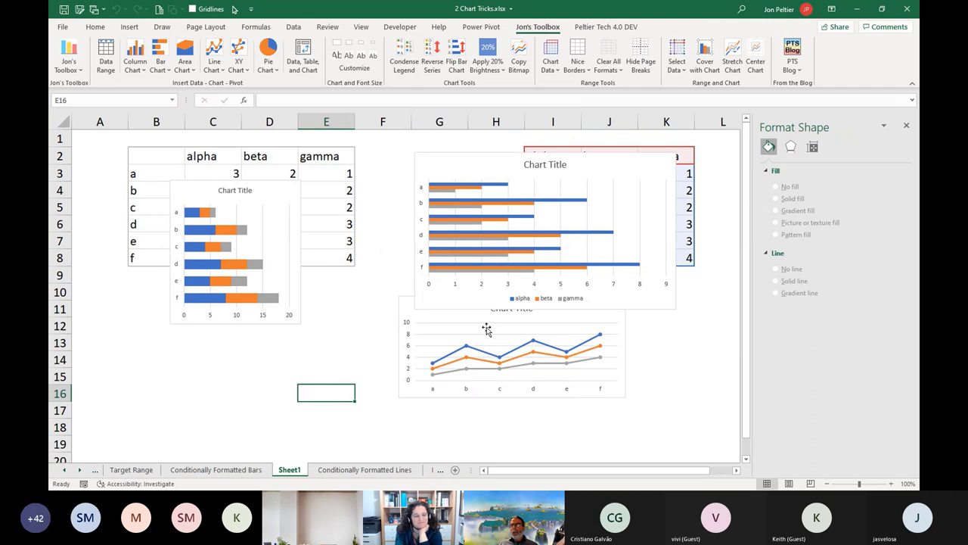
# Step: Move the clustered bar chart's legend to the right of the chart
pyautogui.click(542, 304)
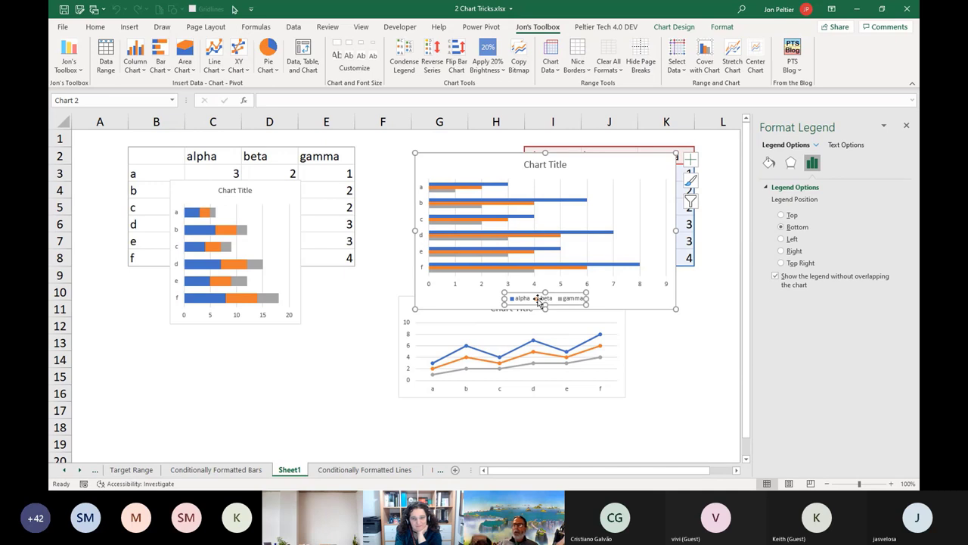
pyautogui.rightClick(539, 300)
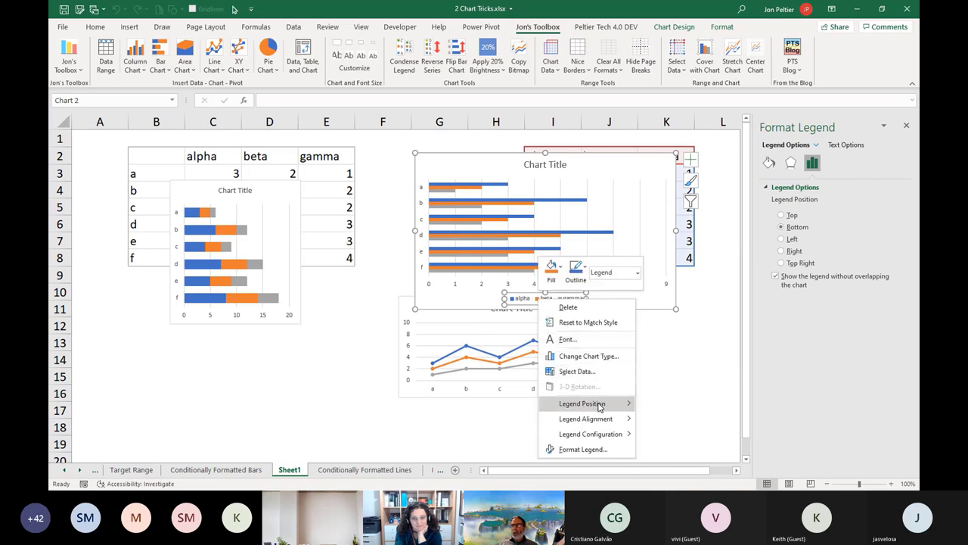
pyautogui.moveTo(600, 406)
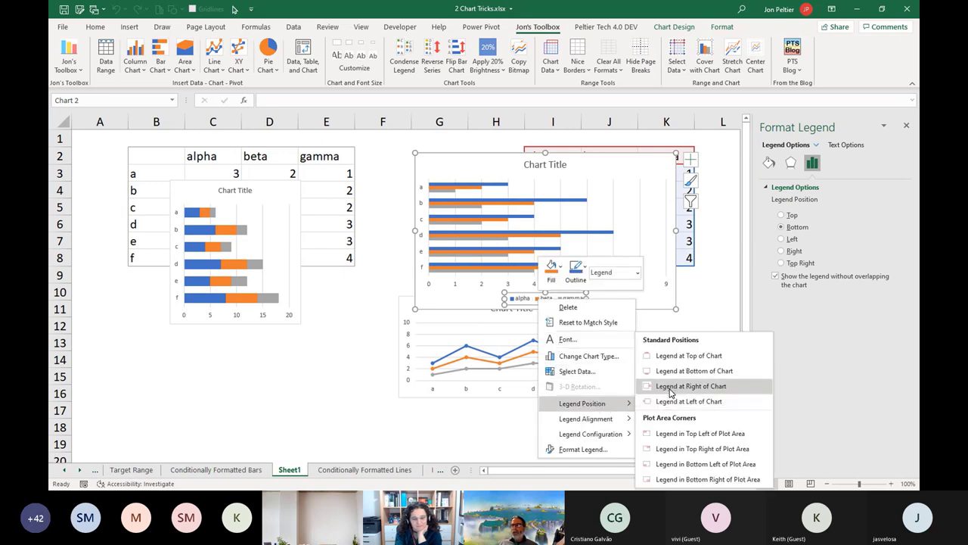
pyautogui.click(688, 386)
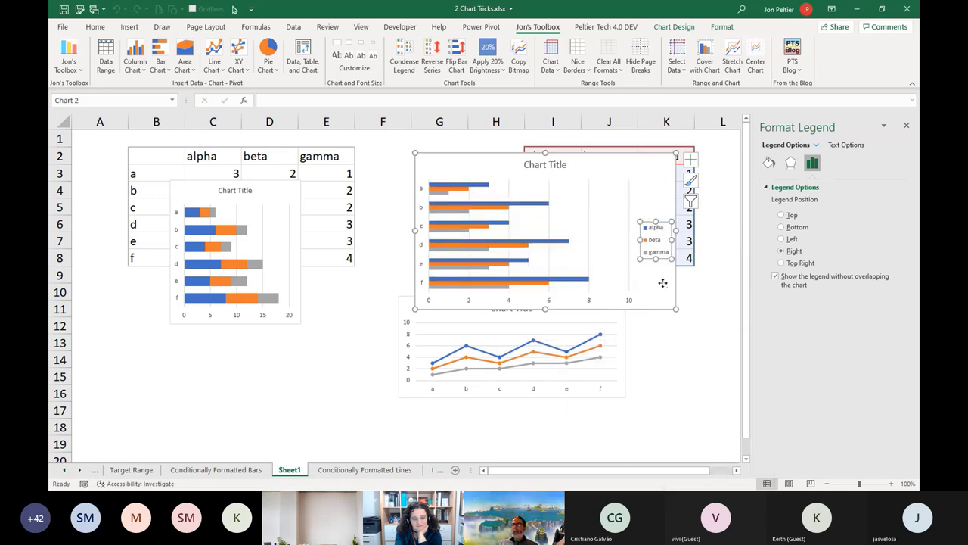
# Step: Tighten the entry spacing of the clustered bar chart's legend with Condense Legend
pyautogui.click(663, 283)
pyautogui.click(656, 247)
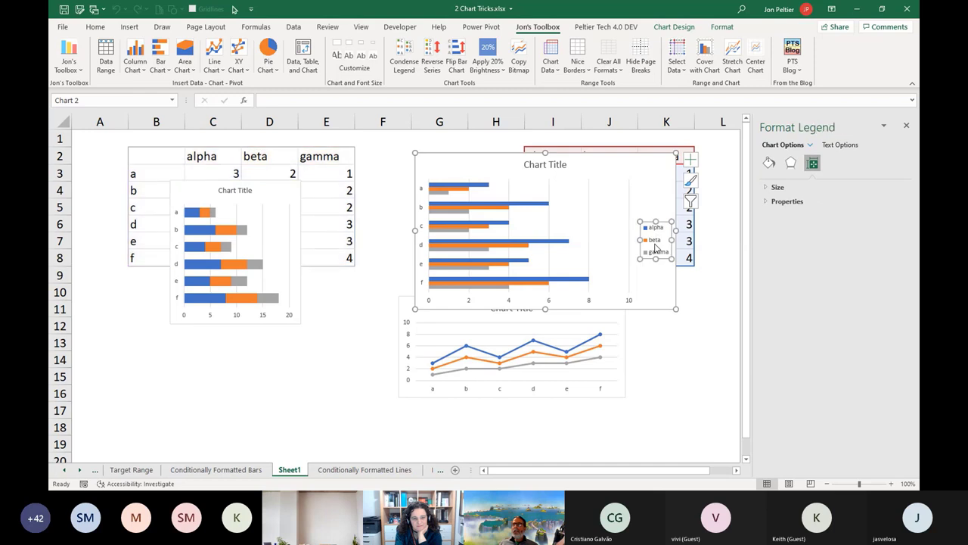
pyautogui.click(404, 64)
pyautogui.click(657, 361)
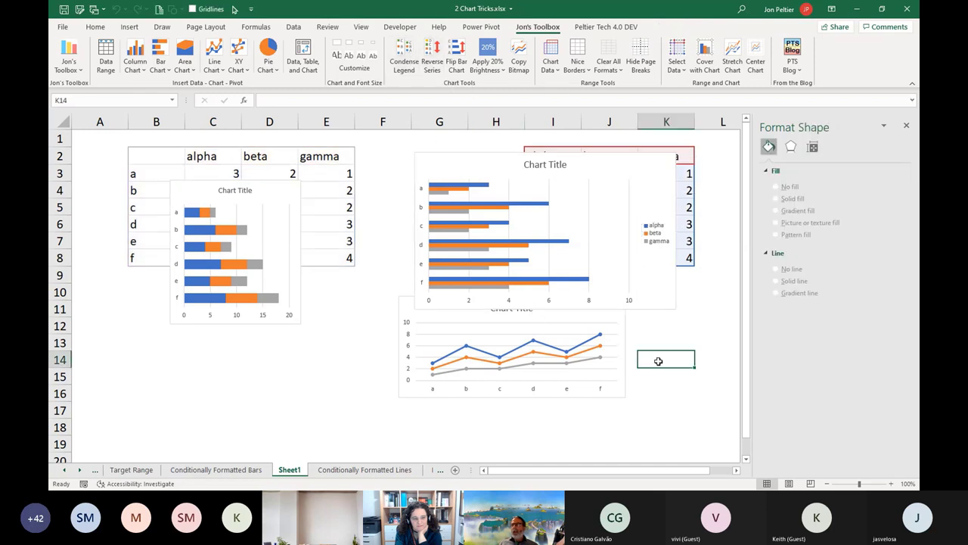
# Step: Align the clustered bar chart's legend with the top of the plot area
pyautogui.click(652, 235)
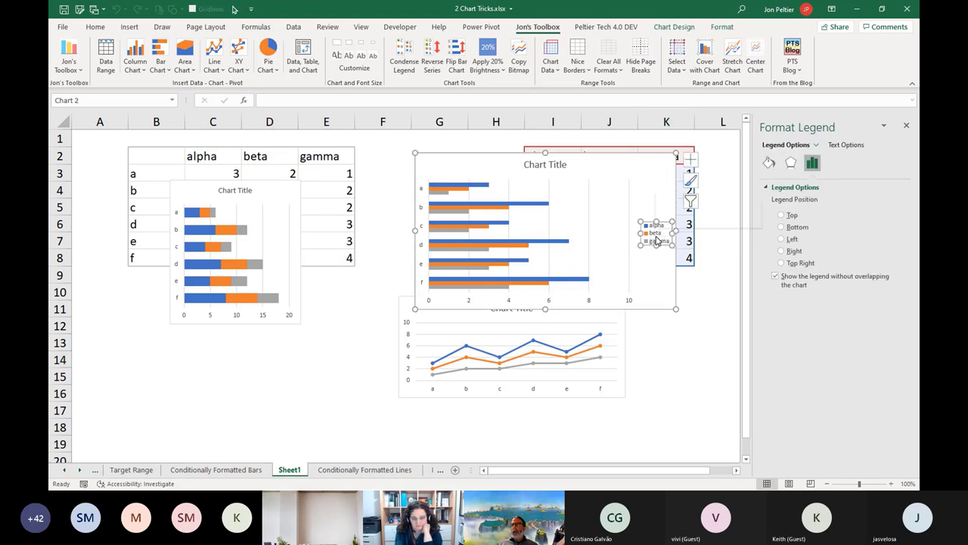
pyautogui.rightClick(655, 238)
pyautogui.moveTo(703, 357)
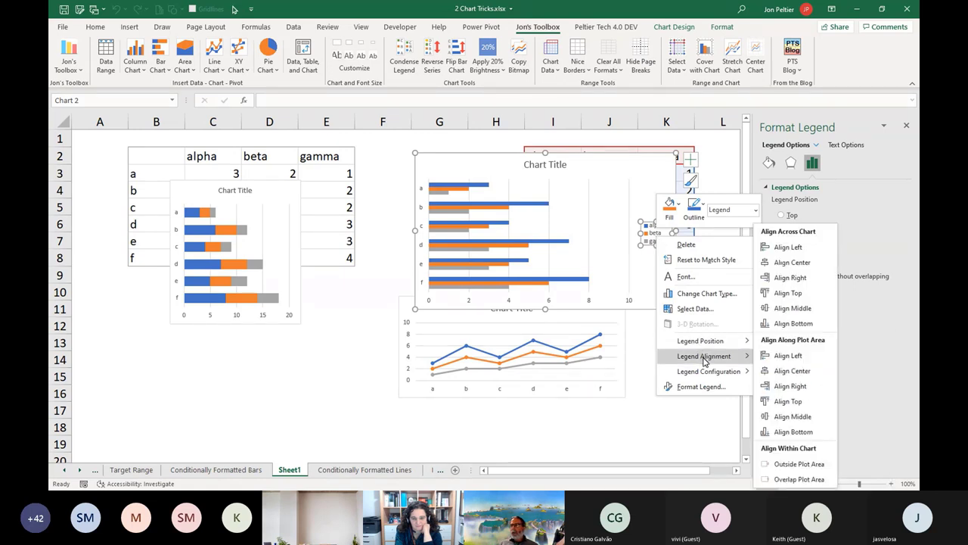
pyautogui.click(788, 402)
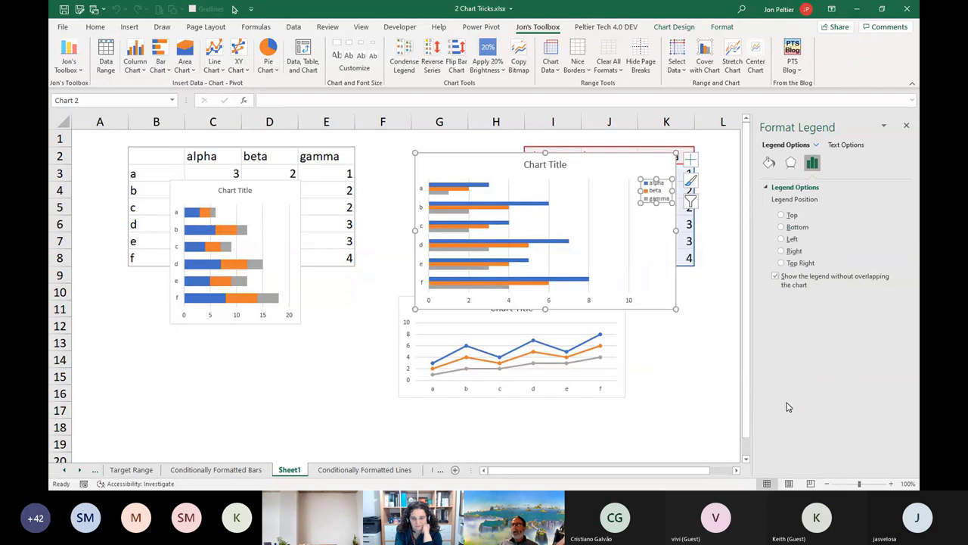
pyautogui.click(603, 254)
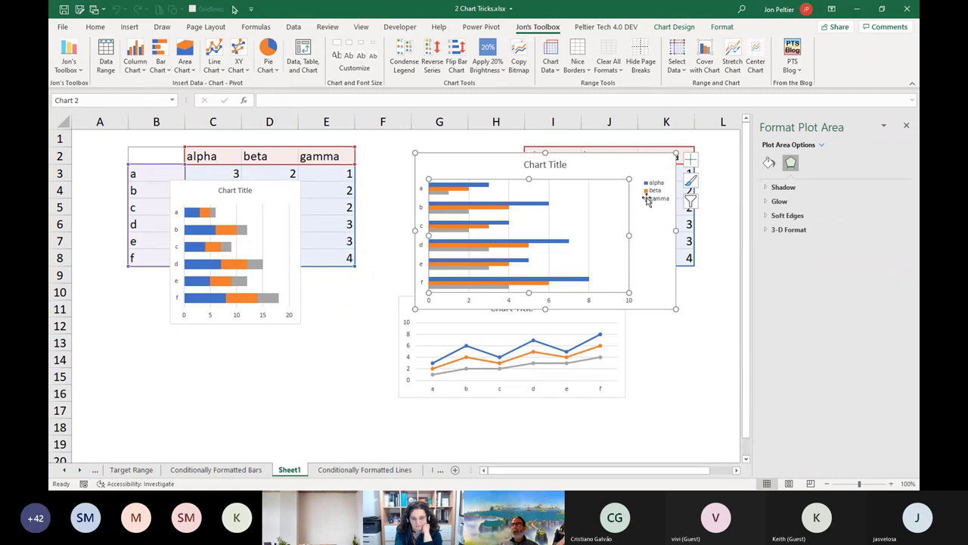
# Step: Open the Peltier Tech Charts for Excel sample data workbook from the Peltier Tech add-in
pyautogui.click(608, 176)
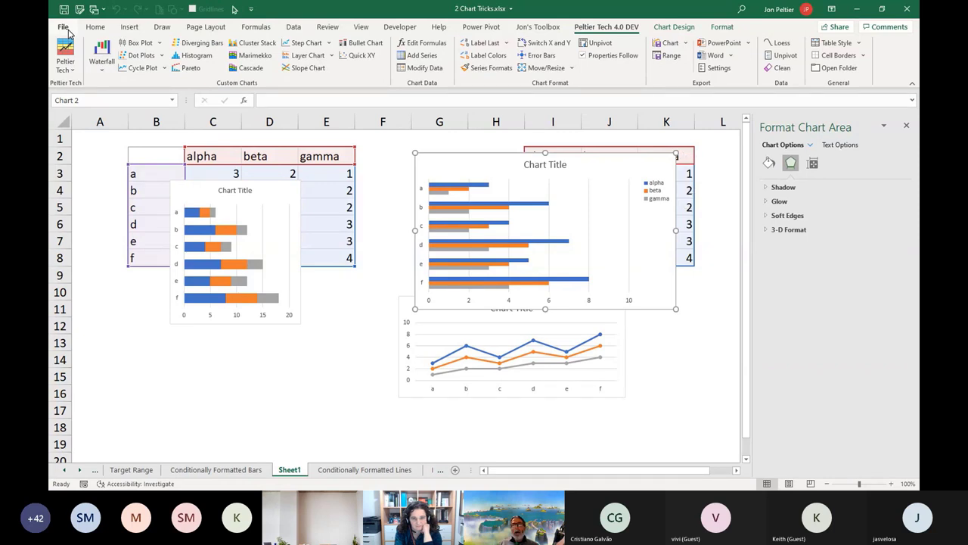
pyautogui.click(63, 27)
pyautogui.click(79, 77)
pyautogui.click(292, 121)
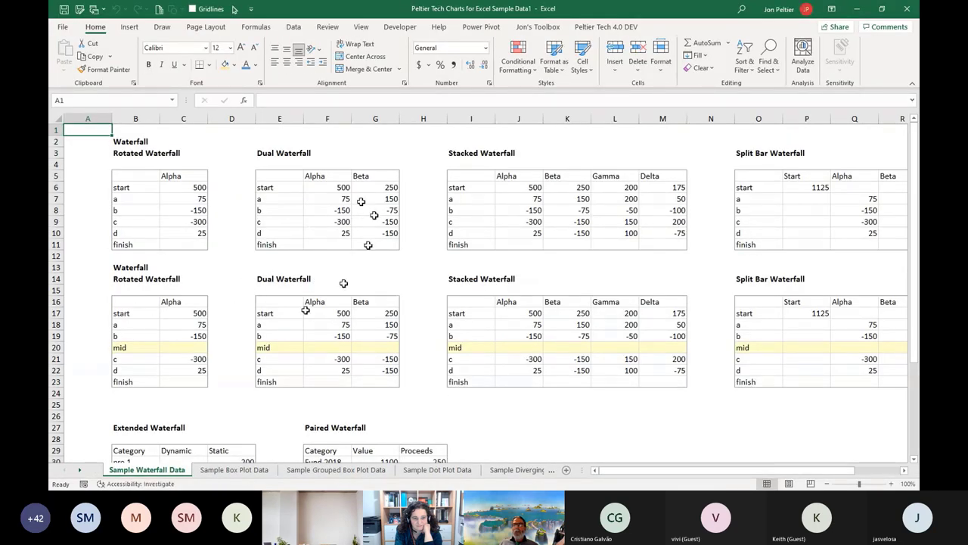
# Step: Start a Peltier Tech waterfall chart from the upper rotated waterfall table, B5:C11, on the Sample Waterfall Data sheet
pyautogui.click(596, 31)
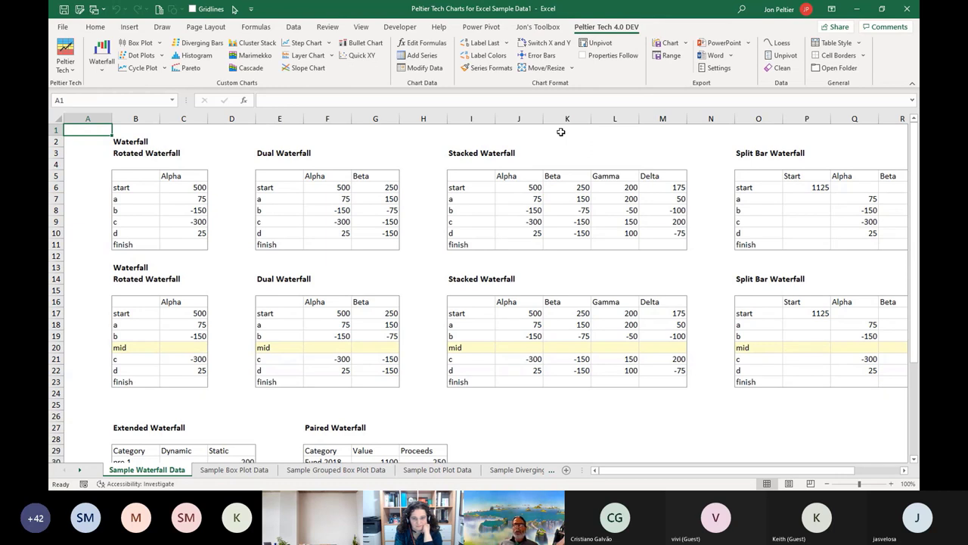
pyautogui.click(123, 206)
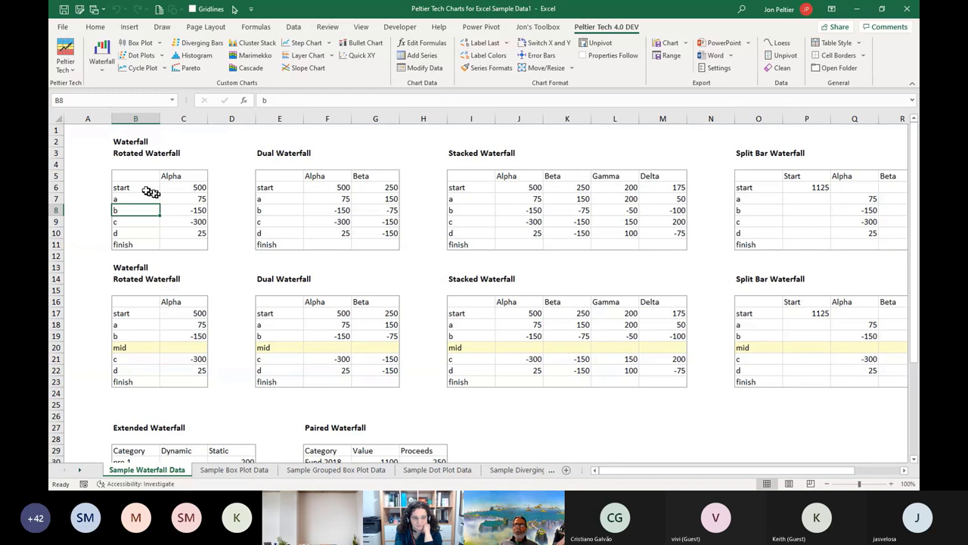
pyautogui.moveTo(171, 192); pyautogui.dragTo(176, 238)
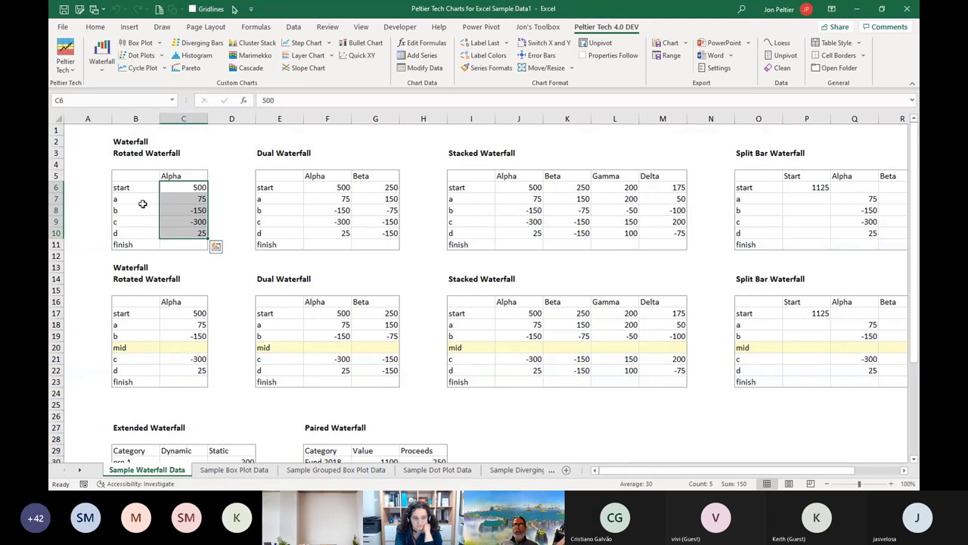
pyautogui.click(177, 215)
pyautogui.click(135, 219)
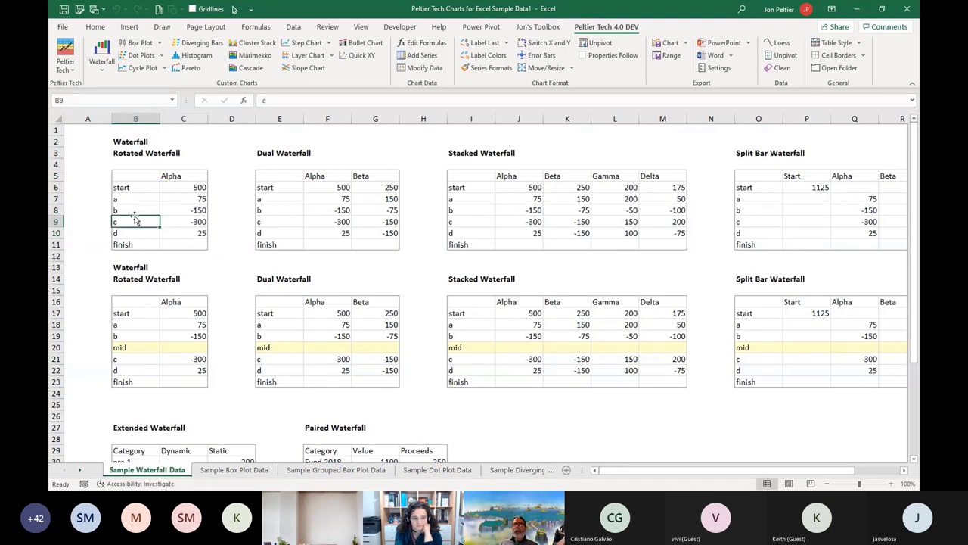
pyautogui.click(104, 49)
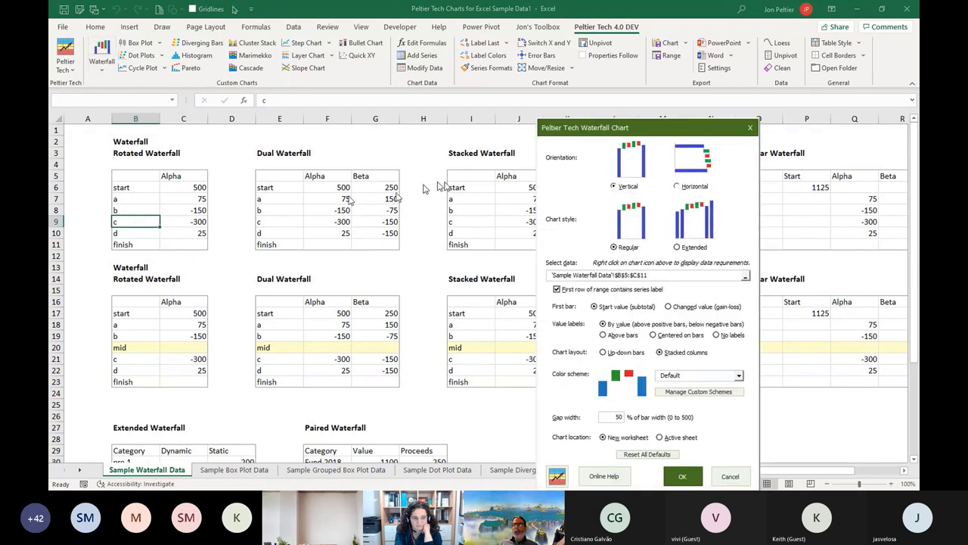
pyautogui.moveTo(635, 129); pyautogui.dragTo(517, 74)
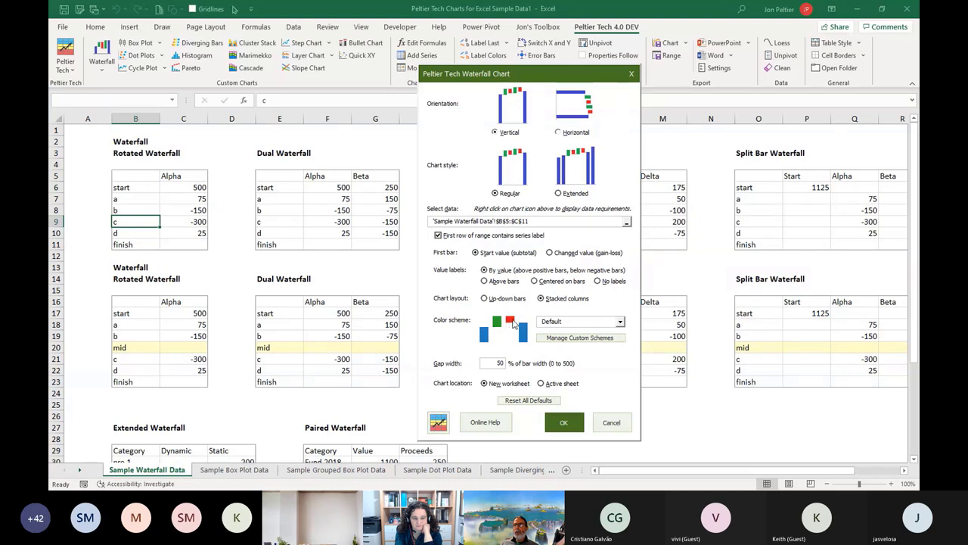
# Step: Apply the Office color scheme to the waterfall chart and create it on a new worksheet
pyautogui.click(621, 321)
pyautogui.click(585, 346)
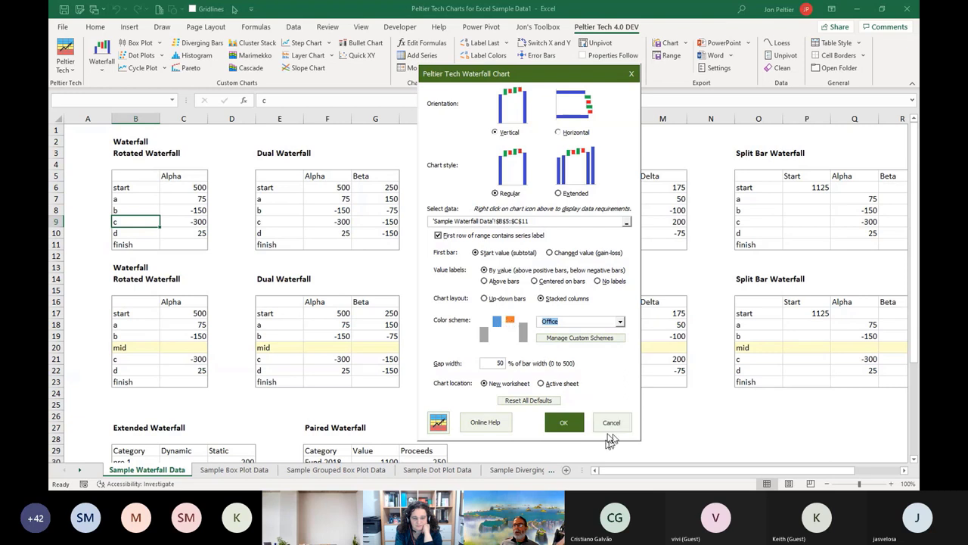
pyautogui.click(567, 421)
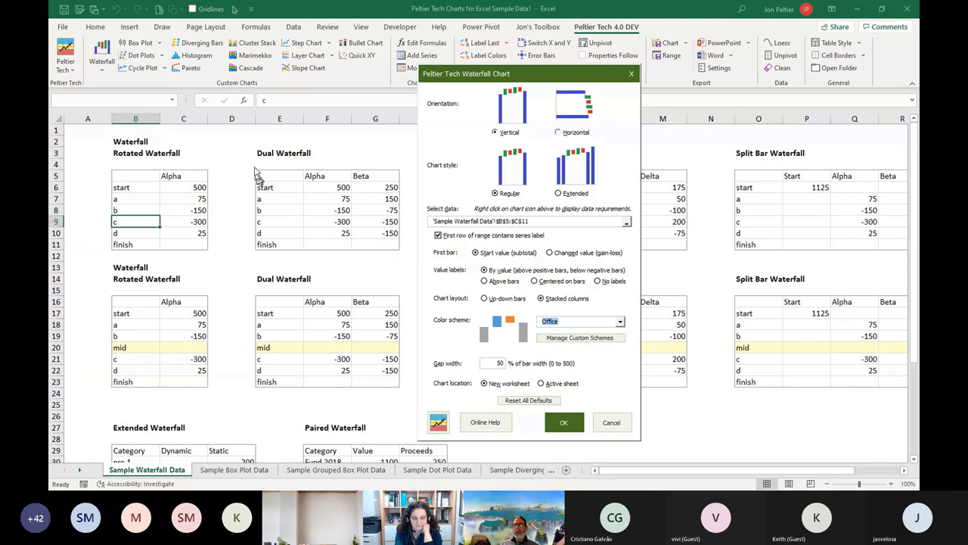
pyautogui.click(564, 428)
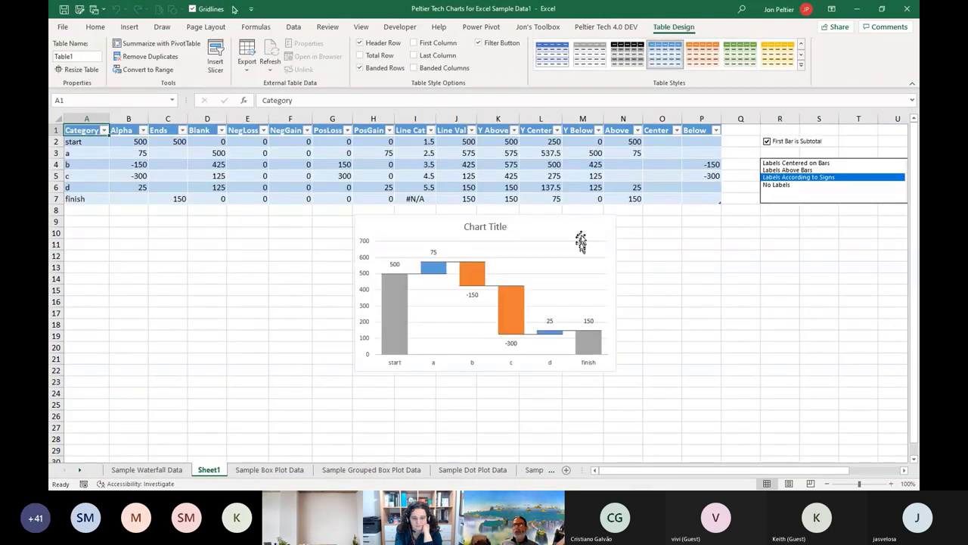
# Step: Move the waterfall chart further below its calculation table, and select its PosLoss and Ends series to inspect their source ranges
pyautogui.moveTo(579, 242); pyautogui.dragTo(520, 280)
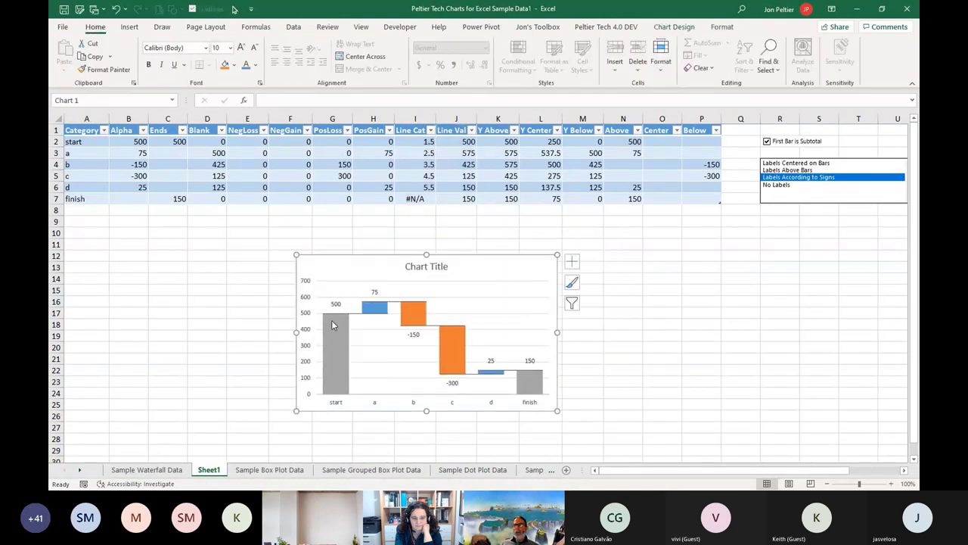
pyautogui.click(449, 354)
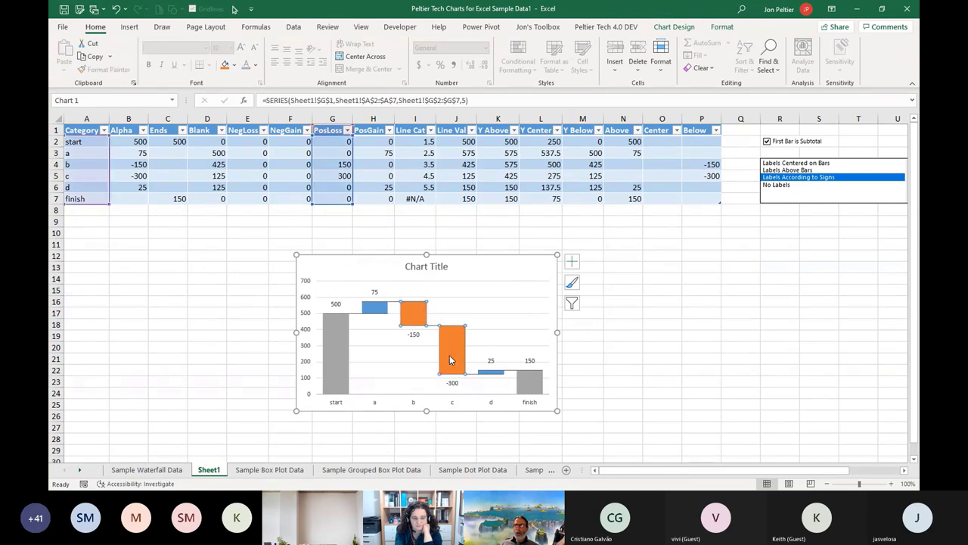
pyautogui.click(529, 380)
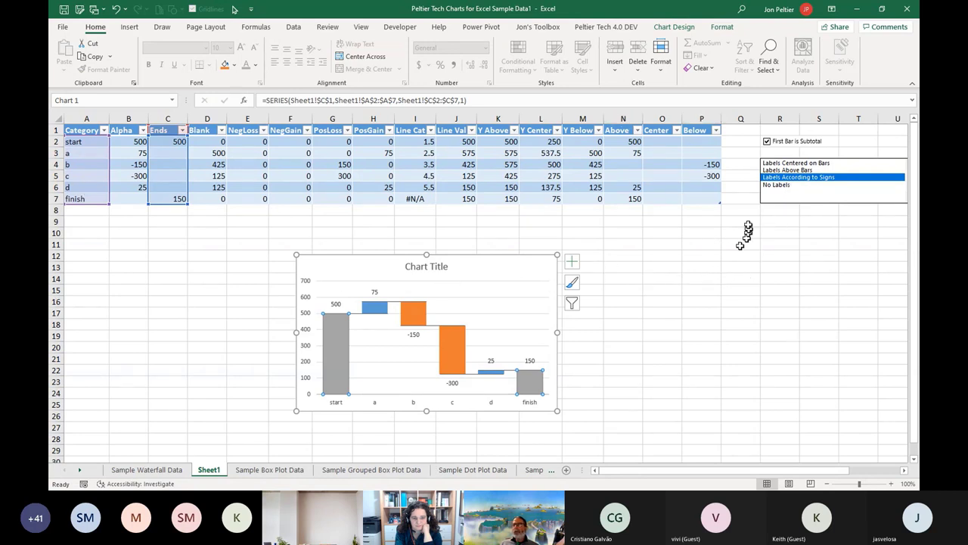
# Step: Try No Labels, Labels Above Bars and Labels Centered on Bars on the waterfall chart, and return to Labels According to Signs
pyautogui.click(778, 186)
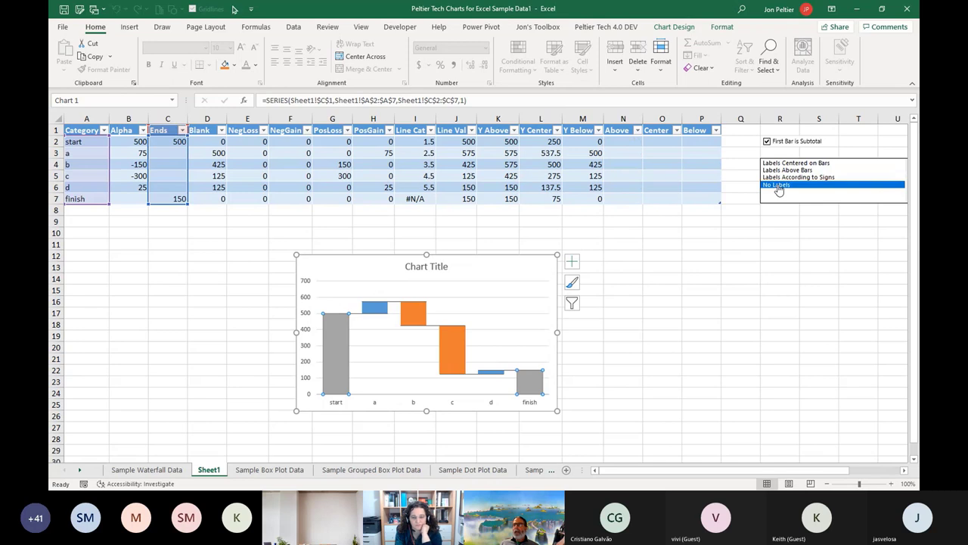
pyautogui.click(779, 171)
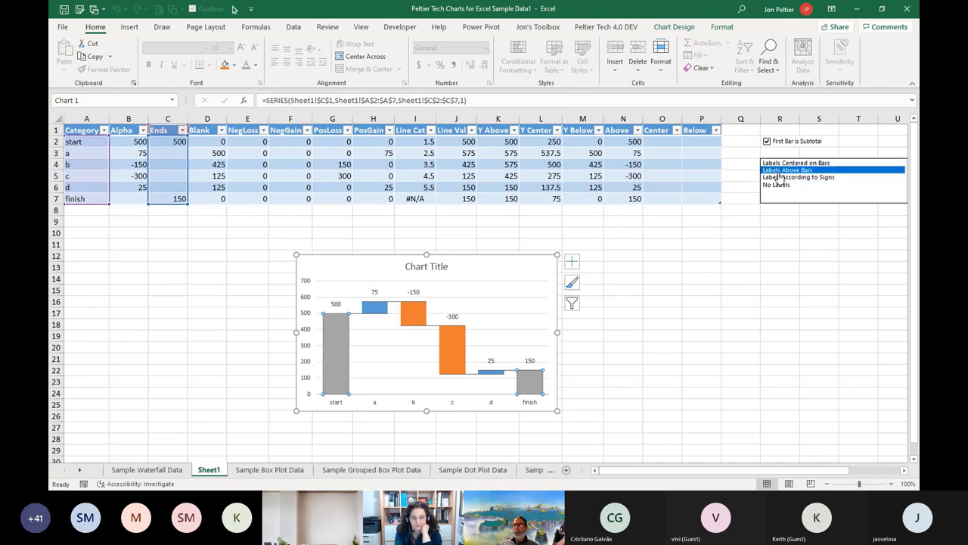
pyautogui.click(772, 163)
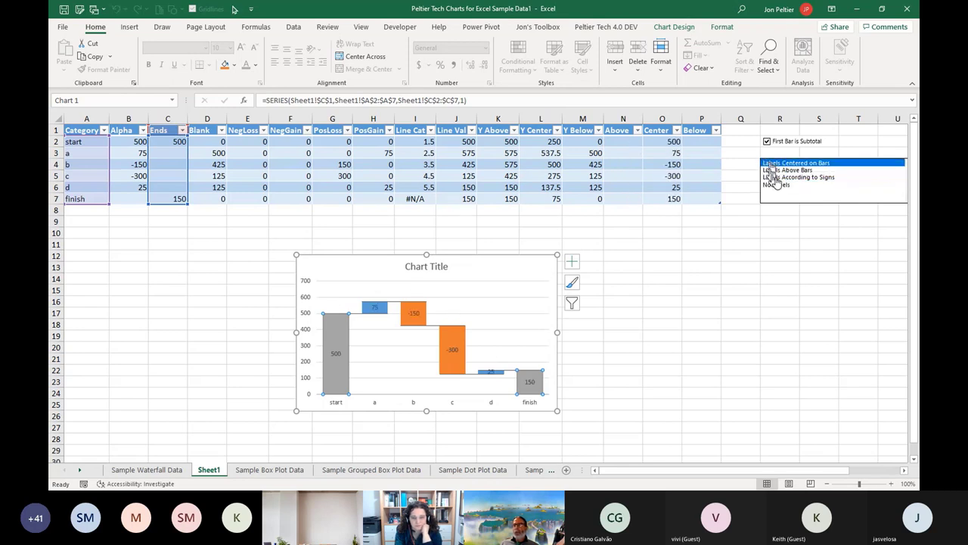
pyautogui.click(776, 178)
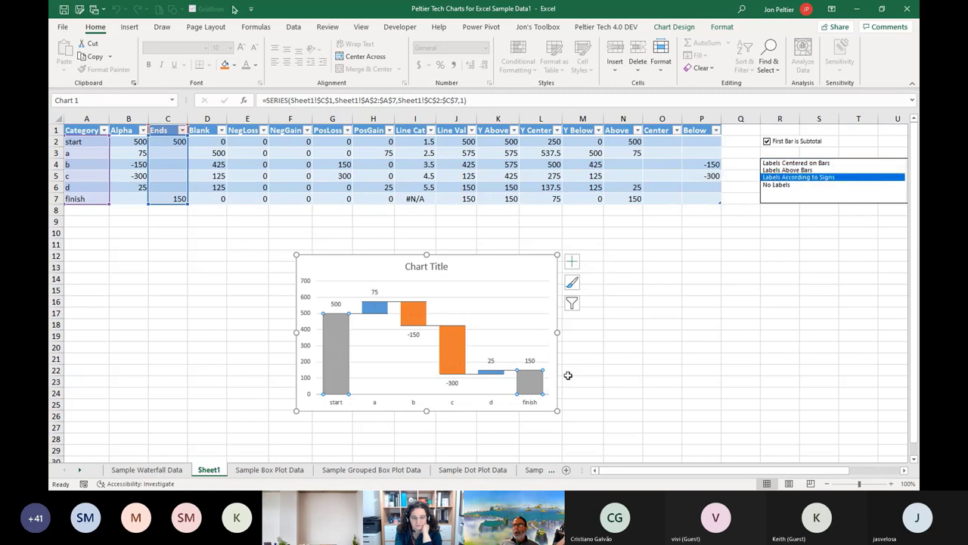
# Step: Look at the Sample Box Plot Data sheet and return to the waterfall chart's sheet
pyautogui.click(277, 470)
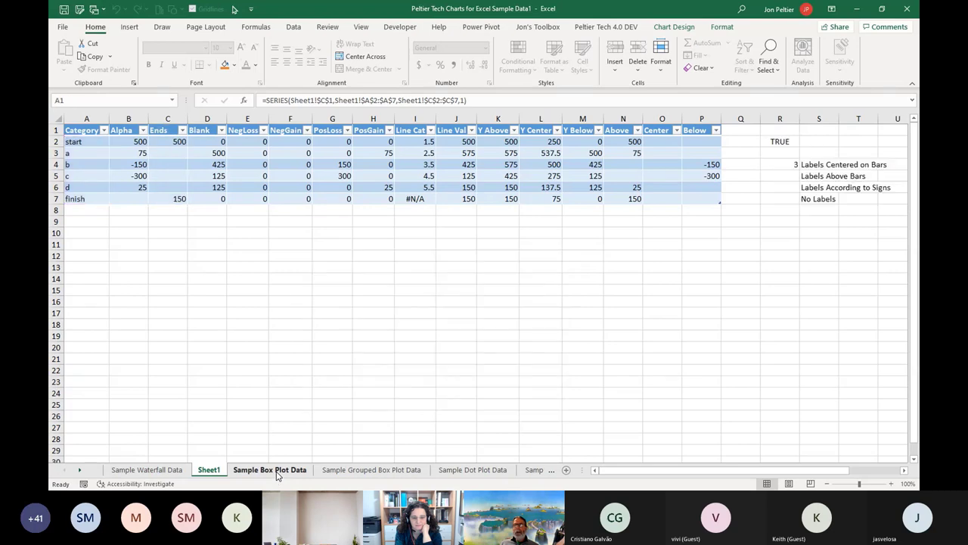
pyautogui.click(195, 470)
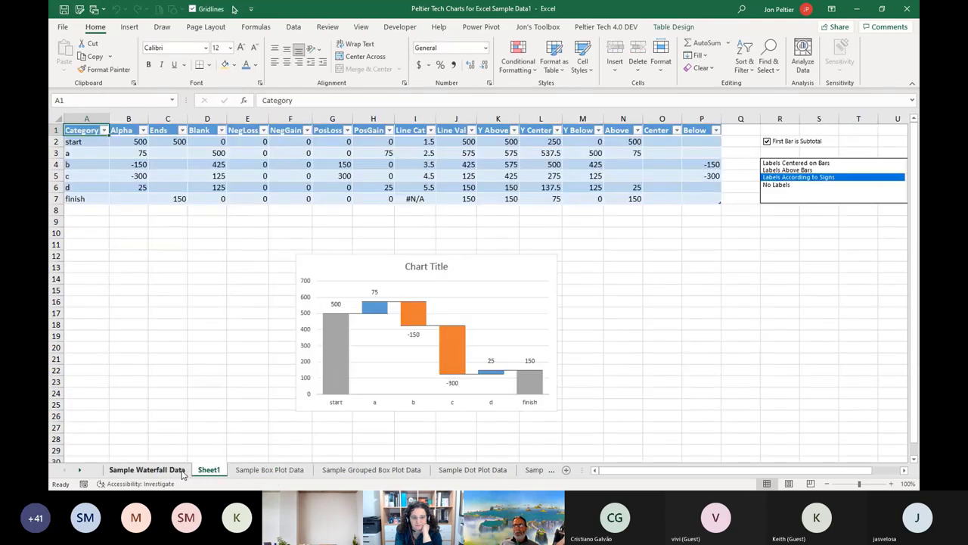
# Step: Set category c in the first waterfall table on Sample Waterfall Data to -100, and check the linked waterfall chart on Sheet1
pyautogui.click(148, 470)
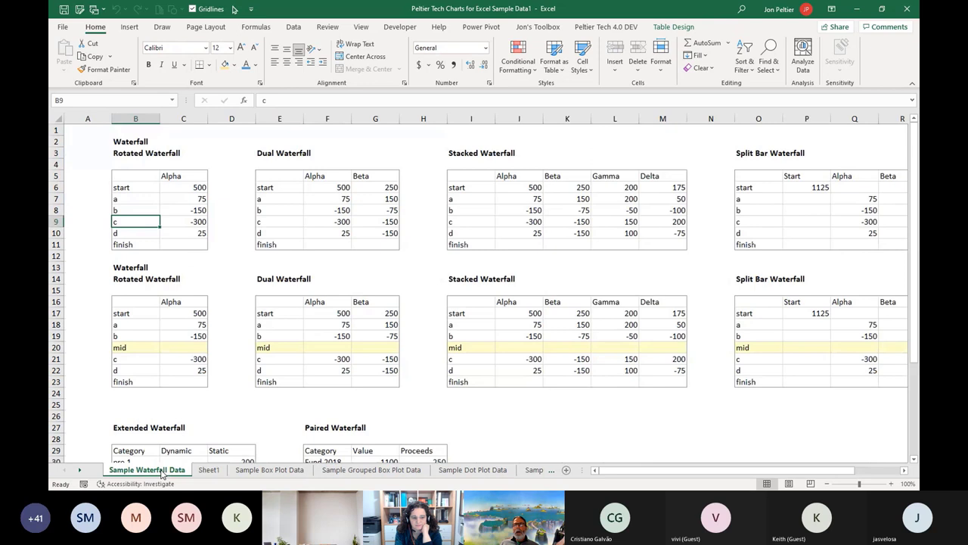
pyautogui.click(177, 222)
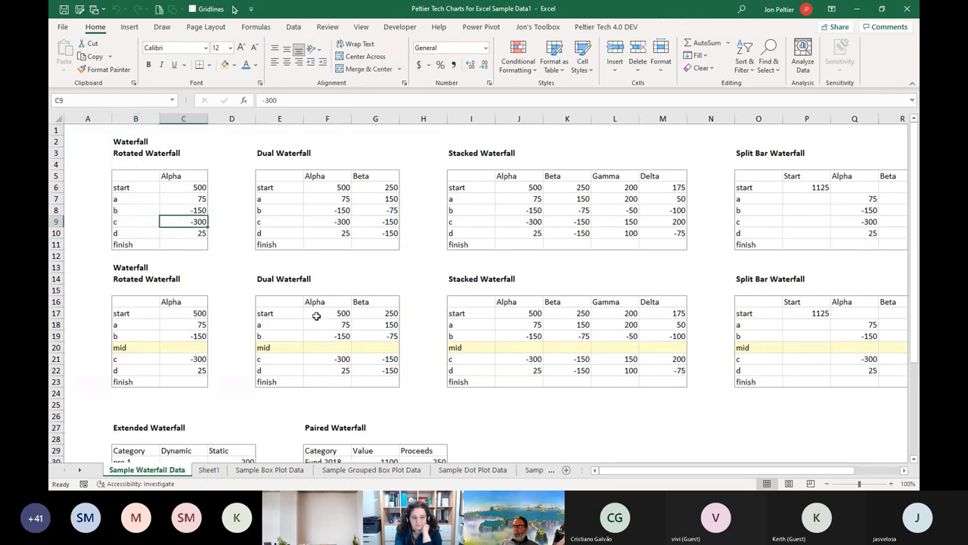
pyautogui.write('-')
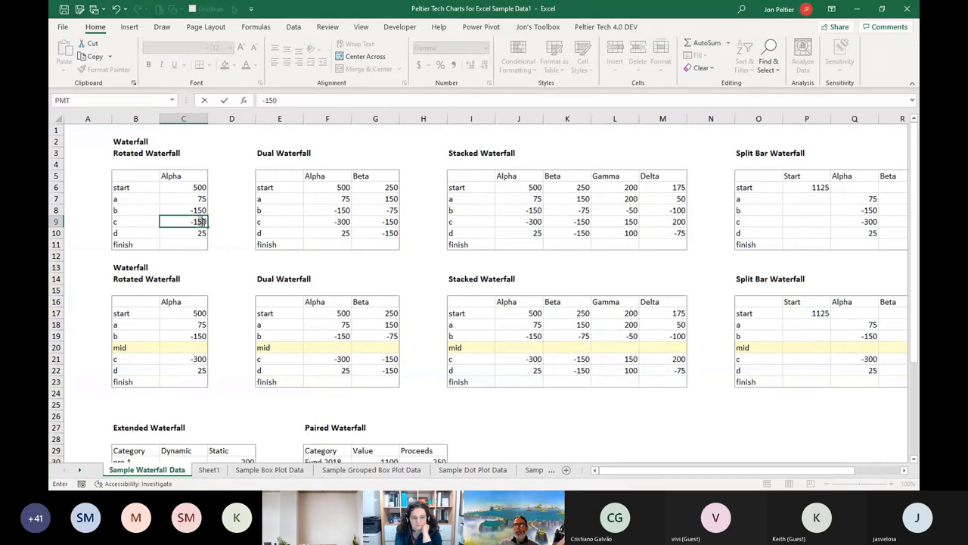
pyautogui.hotkey('ctrl', 'Return')
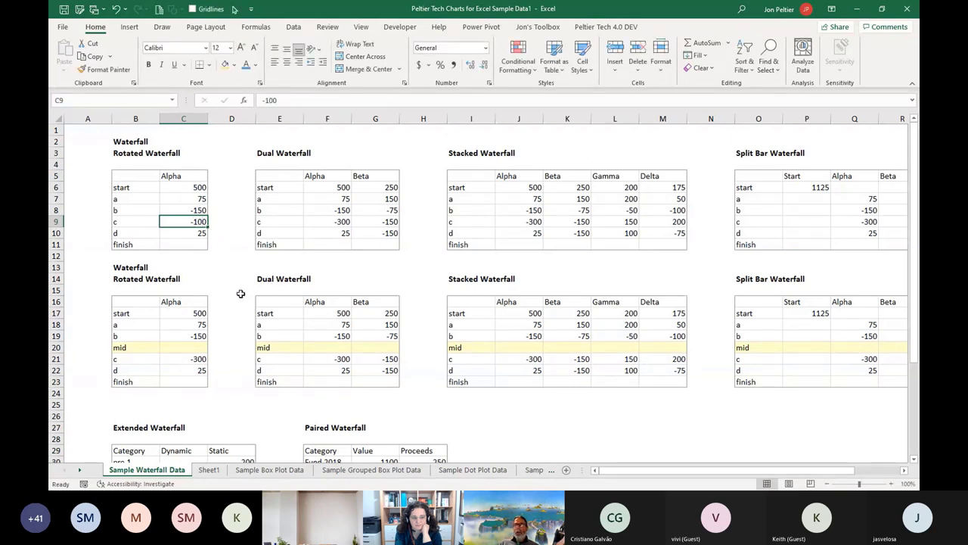
pyautogui.click(209, 470)
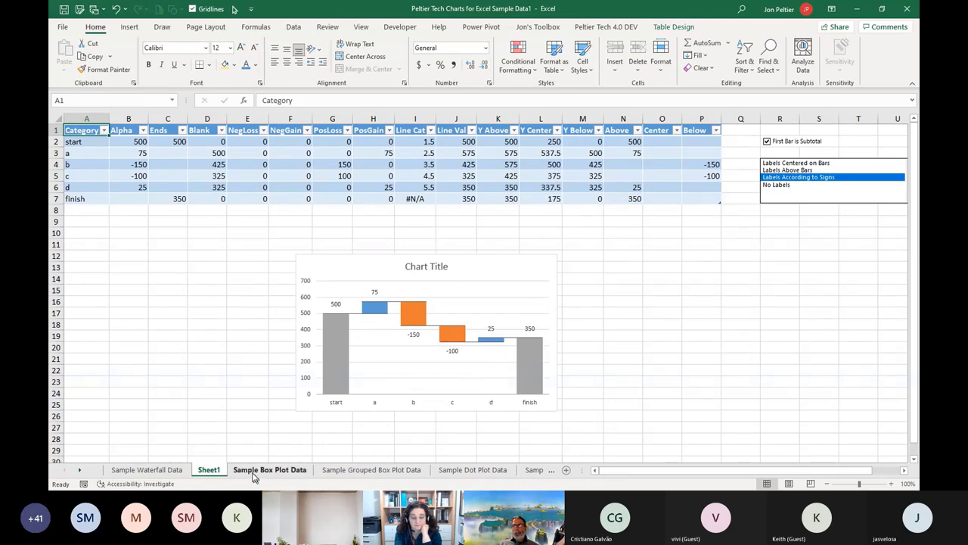
# Step: Create a vertical Peltier Tech stacked waterfall chart on a new worksheet from the Stacked Waterfall table containing the mid row, I16:M23
pyautogui.hotkey('ctrl', 'pageup')
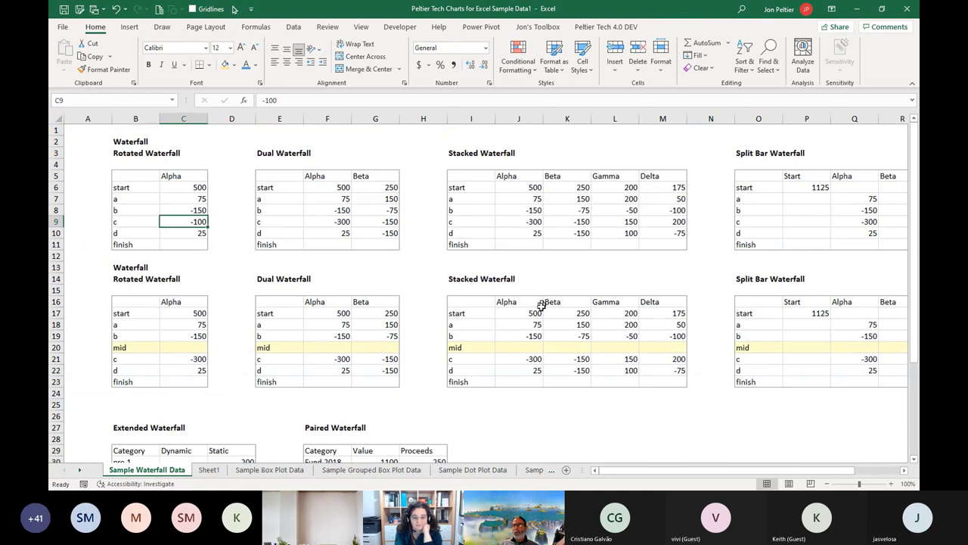
pyautogui.click(533, 336)
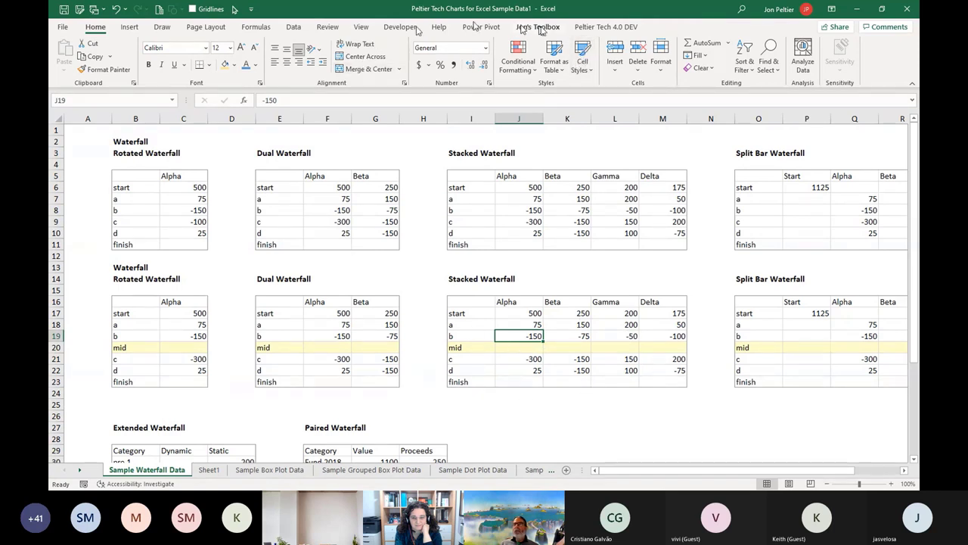
pyautogui.click(606, 27)
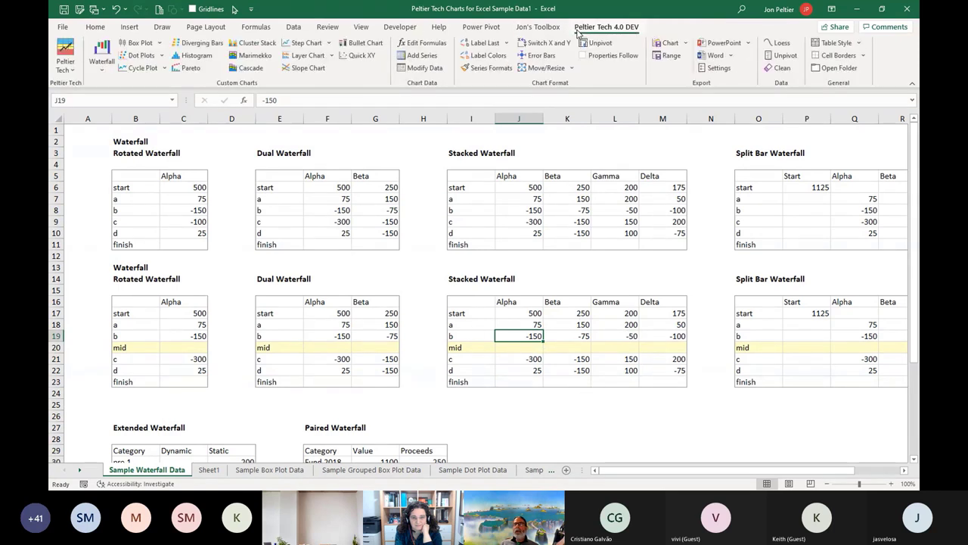
pyautogui.click(102, 65)
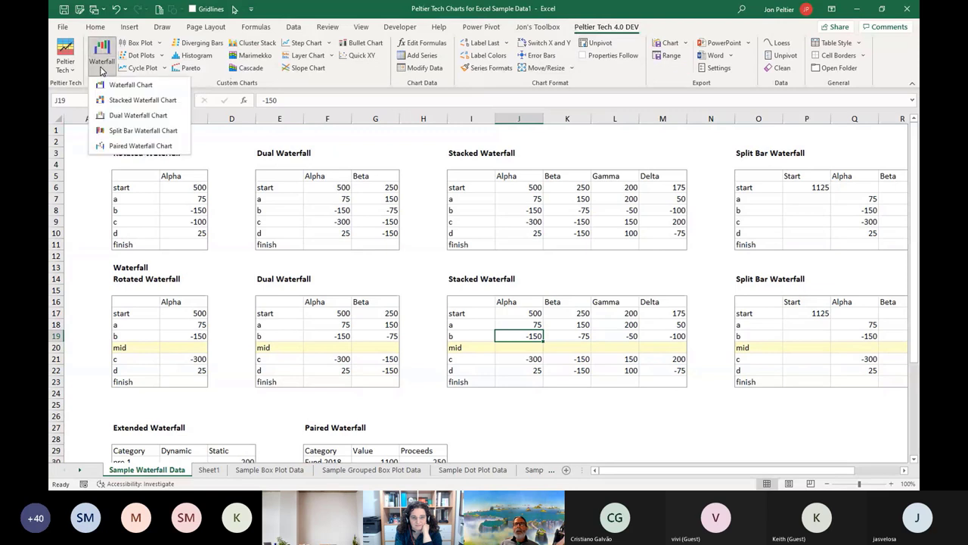
pyautogui.click(133, 100)
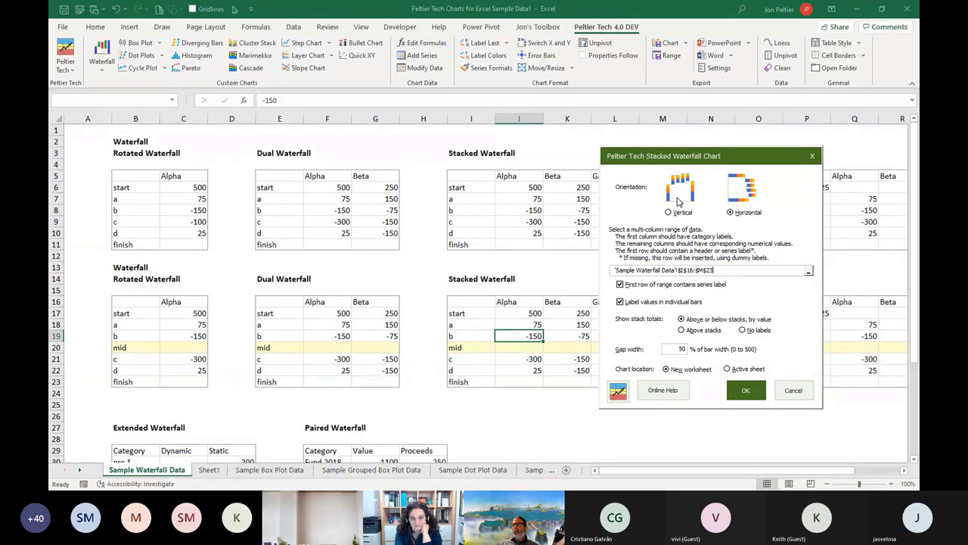
pyautogui.click(746, 392)
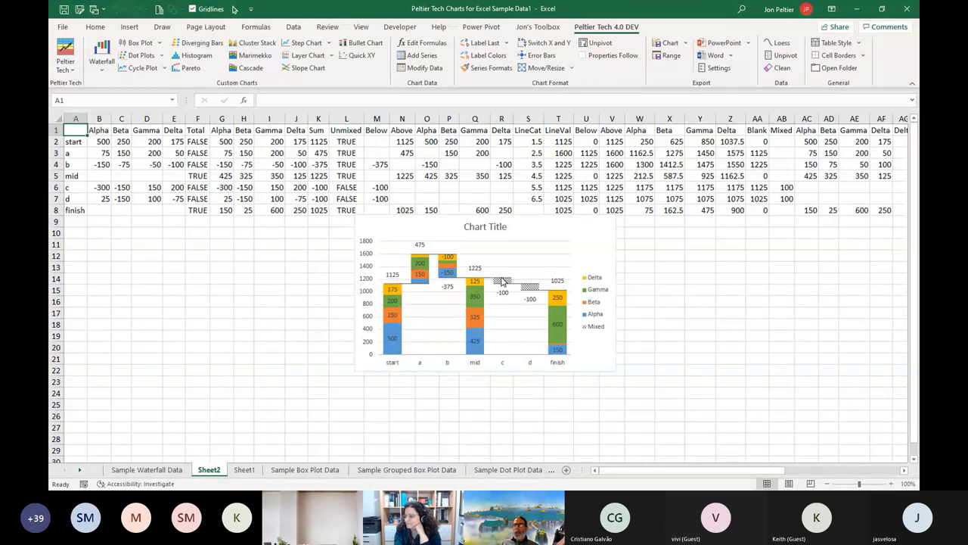
# Step: Inspect the mixed-sign bars c and d in the stacked waterfall chart, and return to the Sample Waterfall Data sheet
pyautogui.click(528, 289)
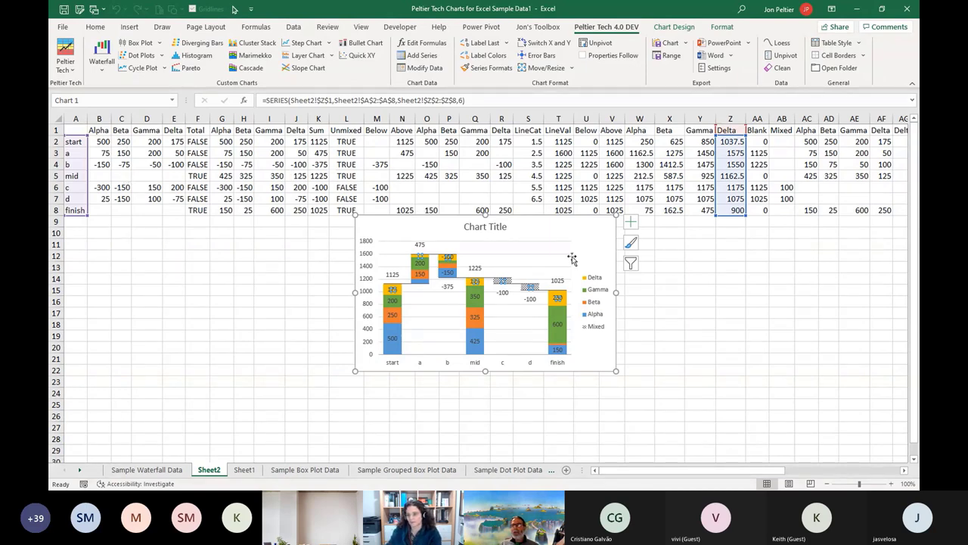
pyautogui.click(532, 281)
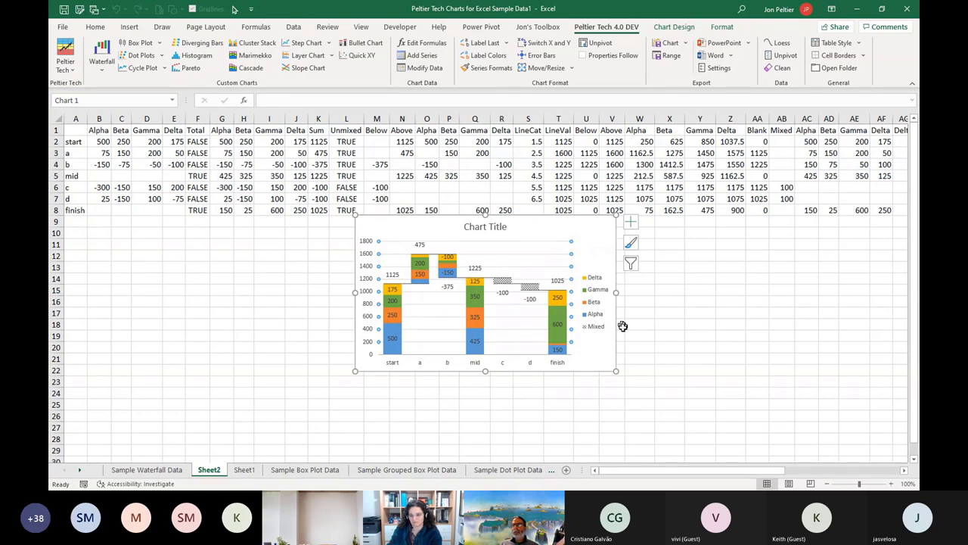
pyautogui.click(171, 470)
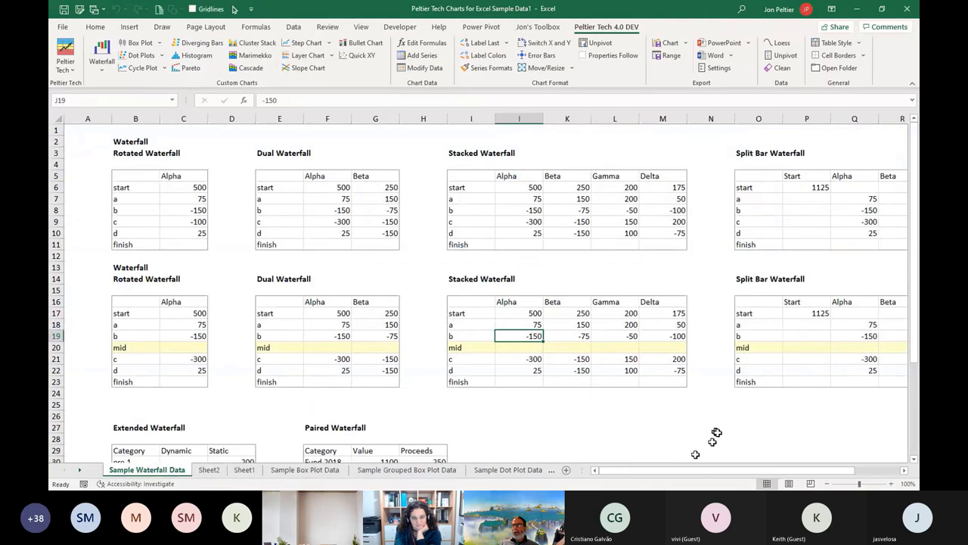
# Step: Create a Peltier Tech split bar waterfall chart from O16:T23, with series labels in the first row and values labelled above the bars
pyautogui.hscroll(3, 757, 454)
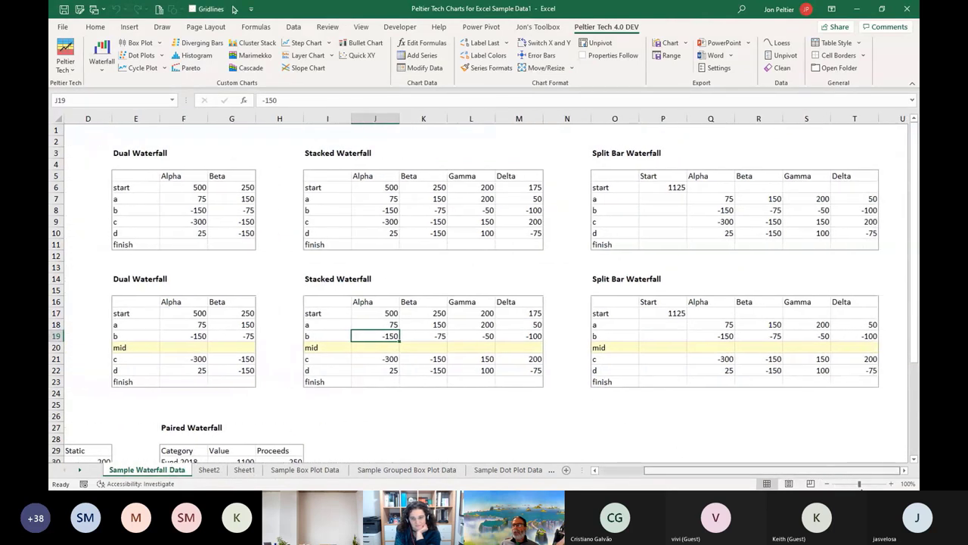
pyautogui.moveTo(614, 307); pyautogui.dragTo(847, 382)
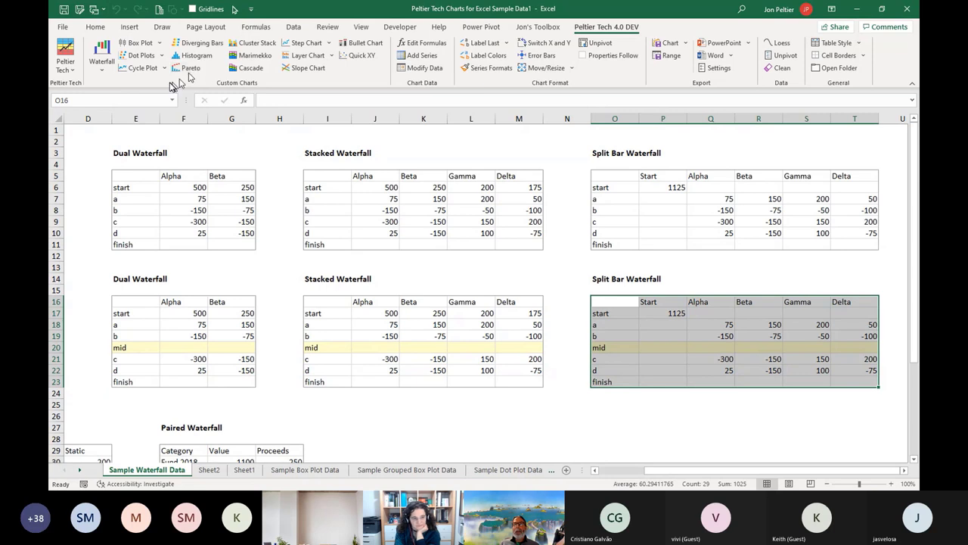
pyautogui.click(102, 61)
pyautogui.click(140, 130)
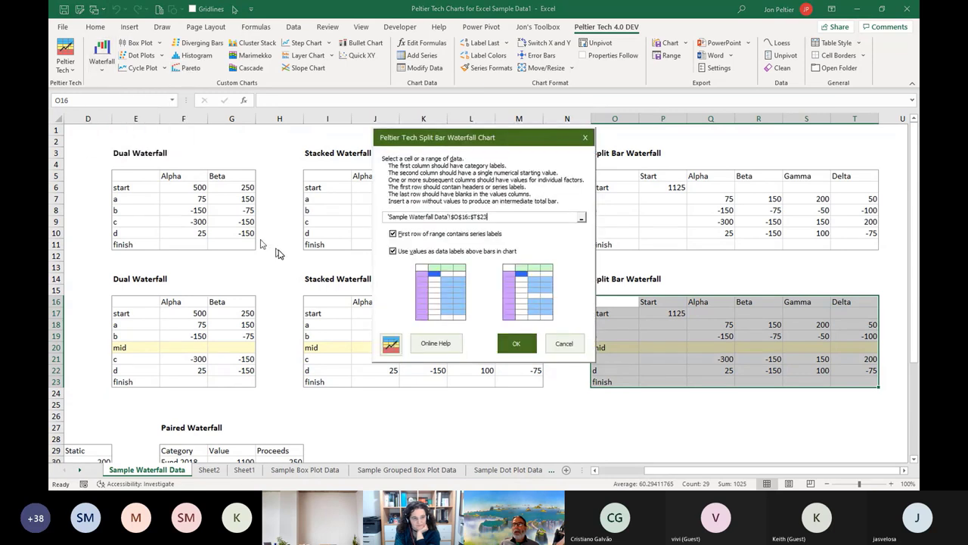
pyautogui.click(516, 344)
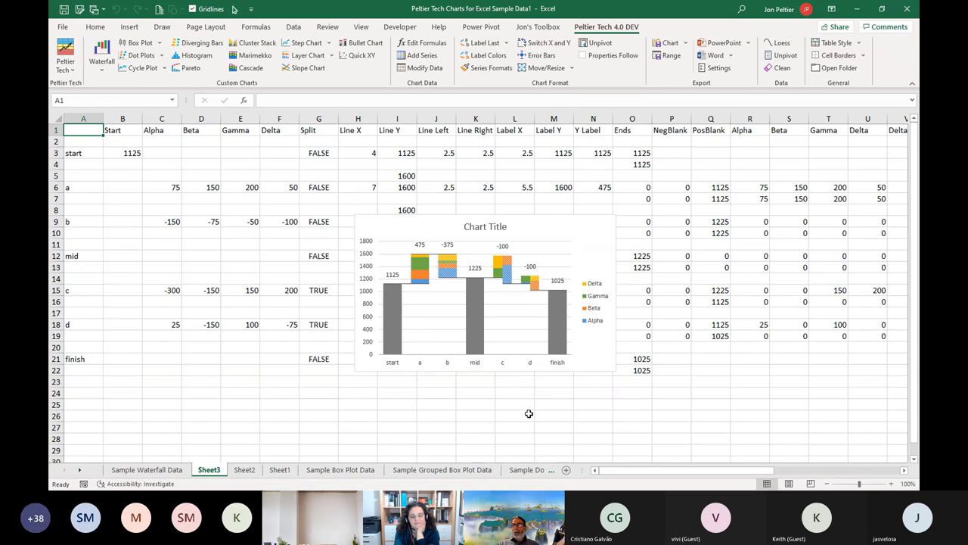
# Step: Look at the simple waterfall chart on Sheet1, and go to the Sample Box Plot Data sheet
pyautogui.click(285, 473)
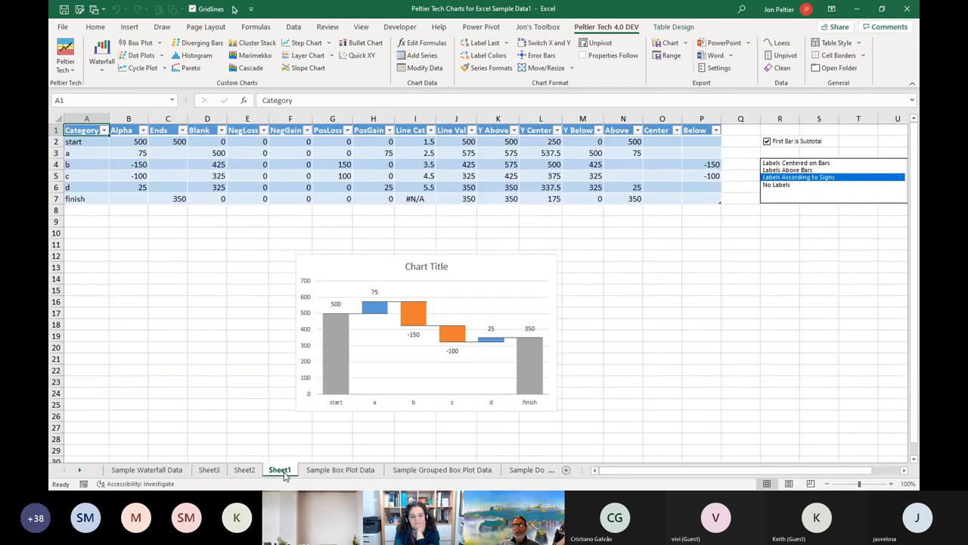
pyautogui.click(335, 265)
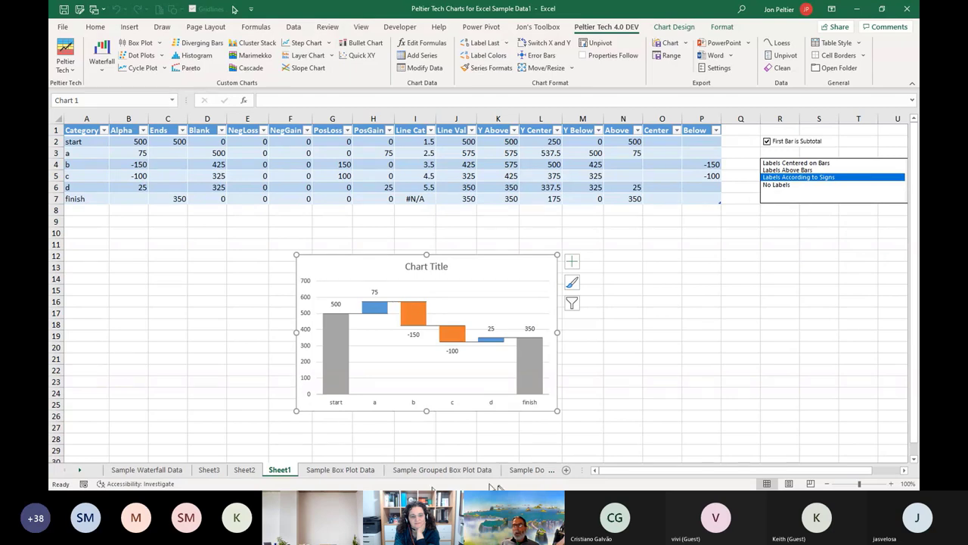
pyautogui.click(340, 470)
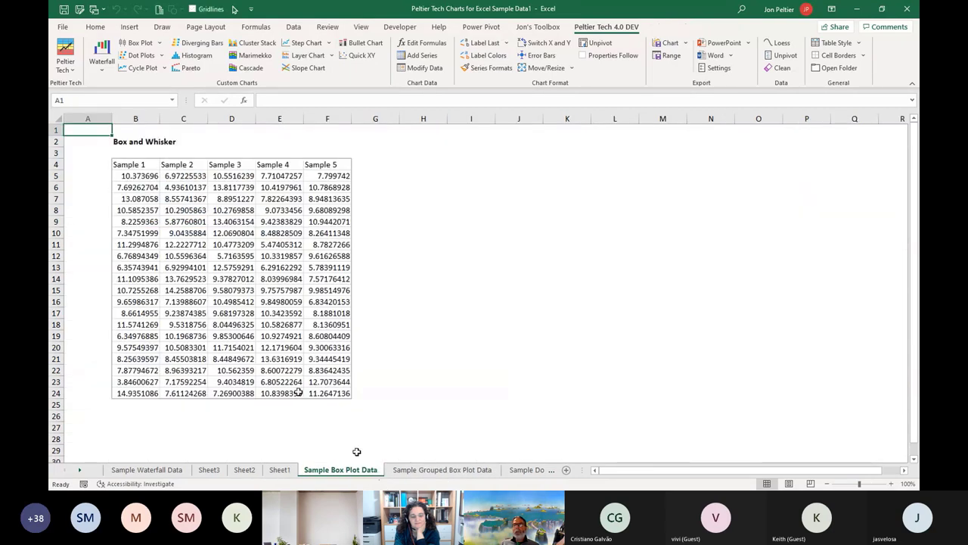
# Step: Create a vertical Peltier Tech box and whisker plot in the Outliers style from B4:F24, with category data in columns
pyautogui.click(204, 279)
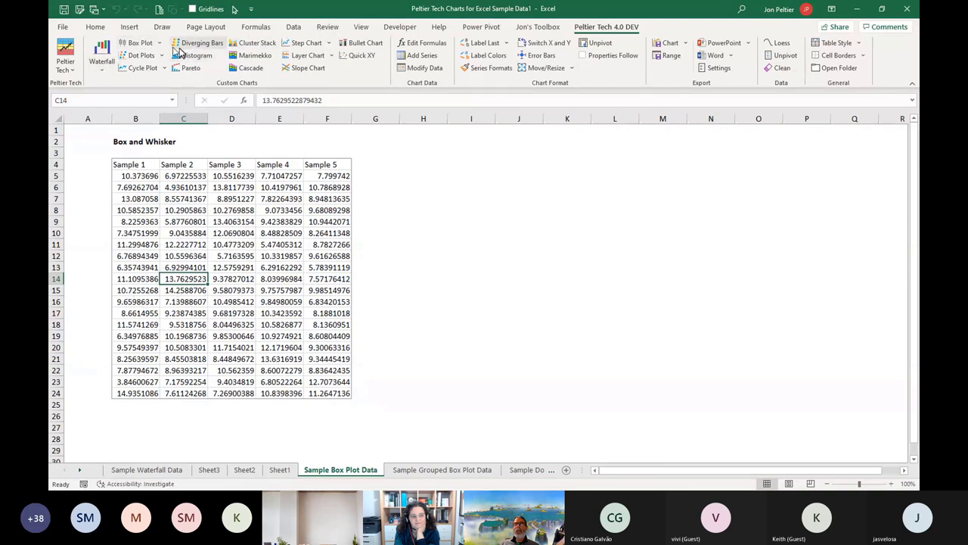
pyautogui.click(137, 42)
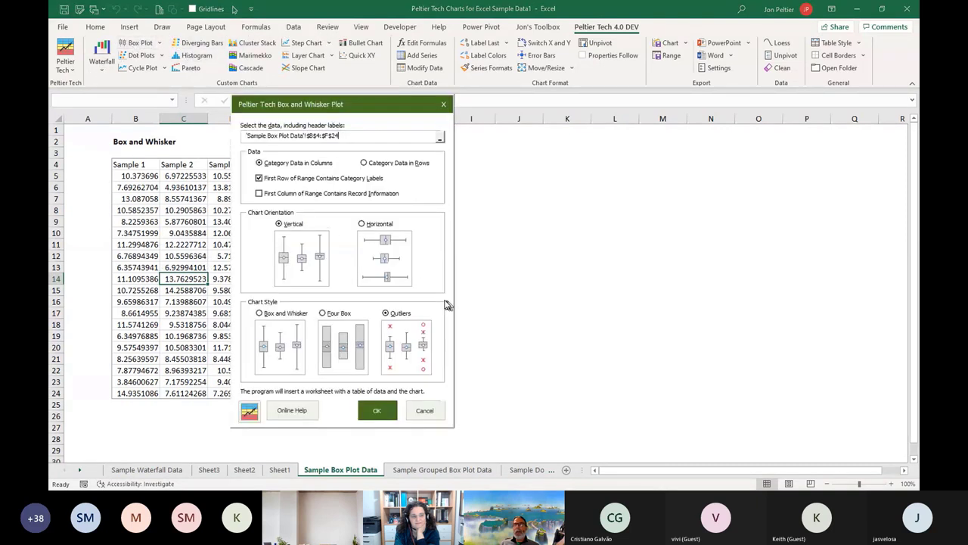
pyautogui.click(378, 409)
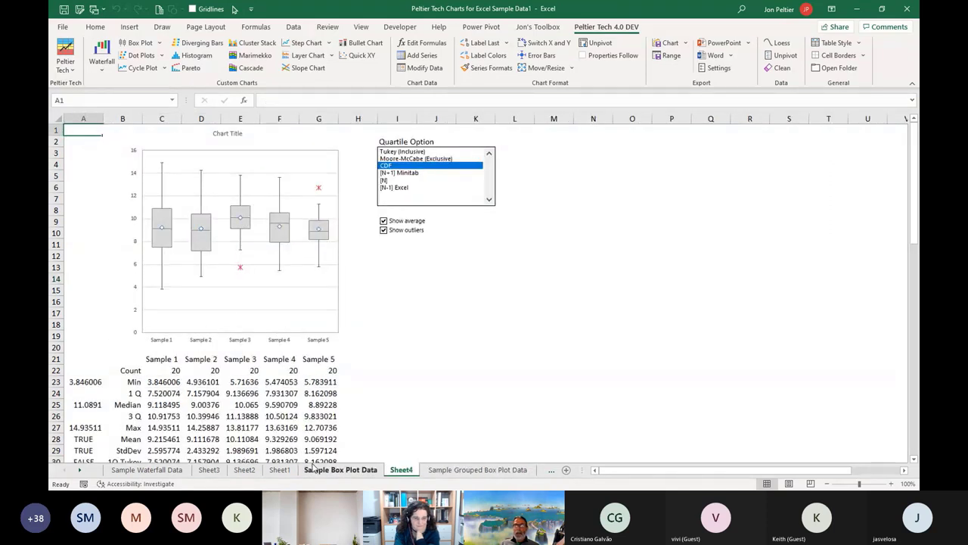
# Step: Examine the statistics table below the box plot, highlighting the Min to StdDev rows for all five samples
pyautogui.scroll(-4, 216, 281)
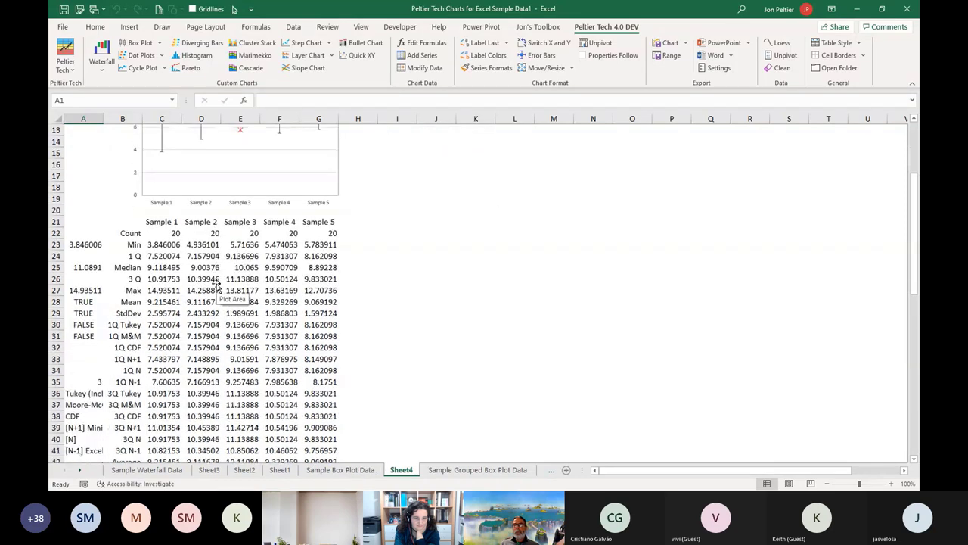
pyautogui.scroll(1, 217, 285)
pyautogui.scroll(3, 217, 281)
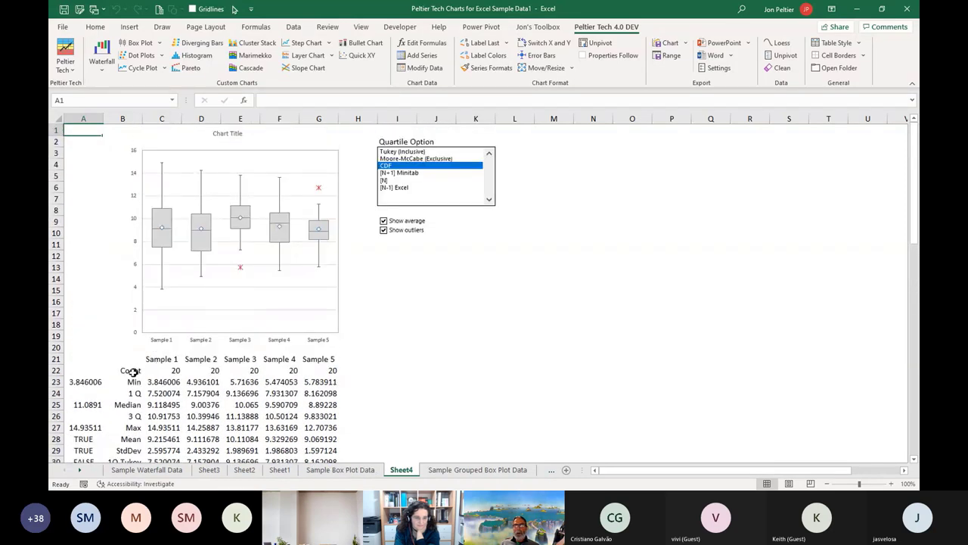
pyautogui.moveTo(149, 382); pyautogui.dragTo(321, 452)
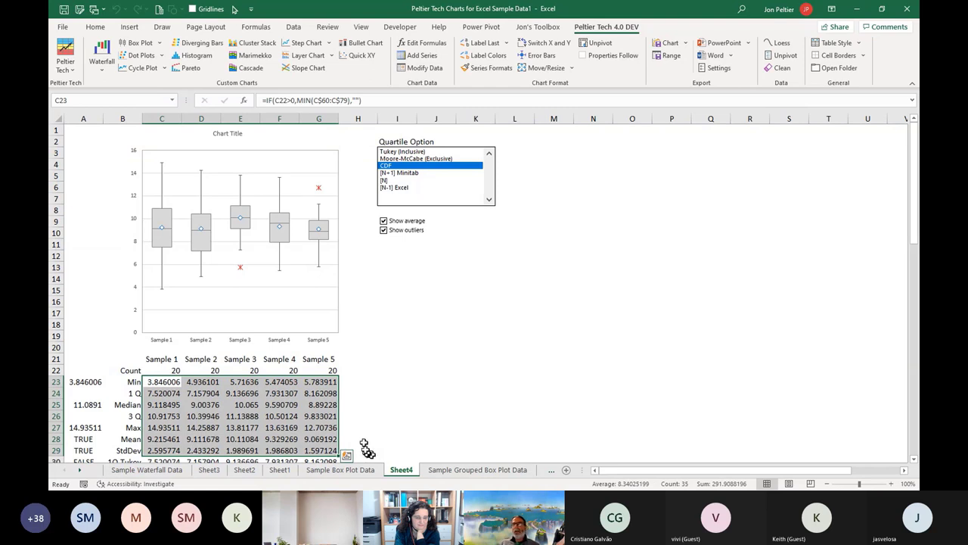
pyautogui.click(411, 368)
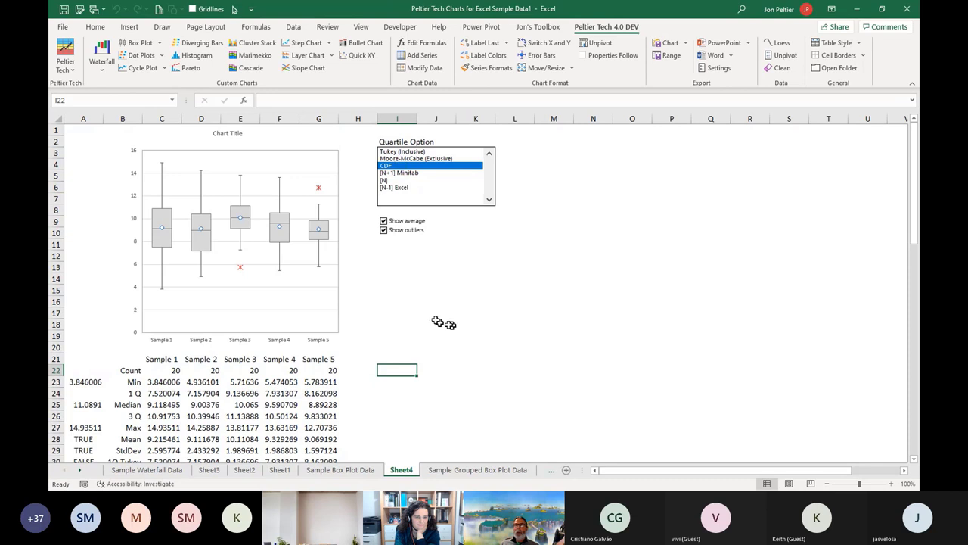
# Step: Try the [N+1] Minitab and [N-1] Excel quartile options on the box plot, and set the option to [N]
pyautogui.click(402, 174)
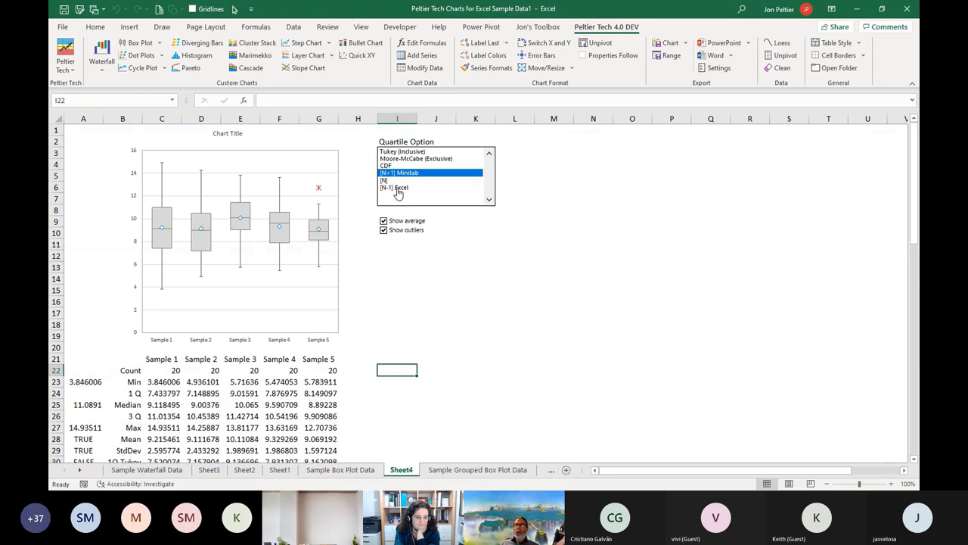
pyautogui.click(396, 188)
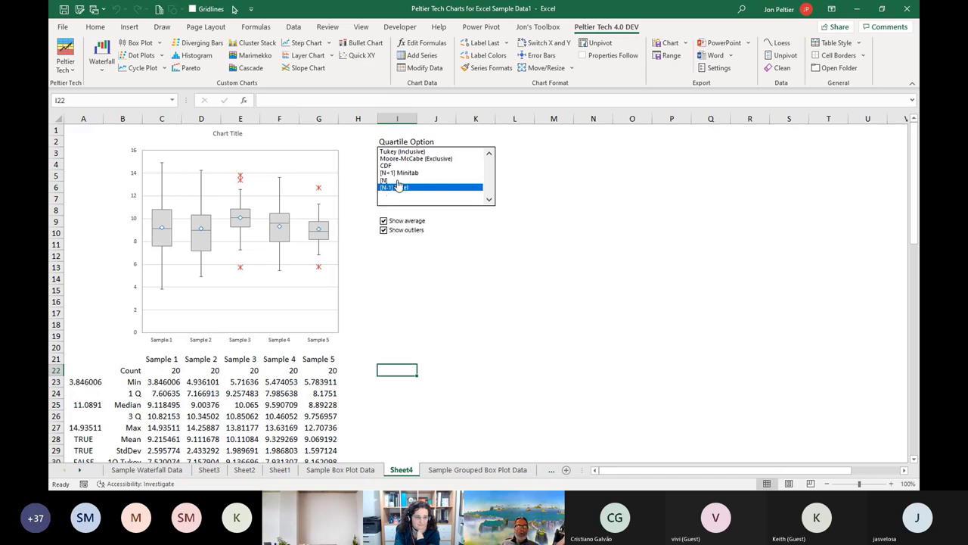
pyautogui.click(397, 180)
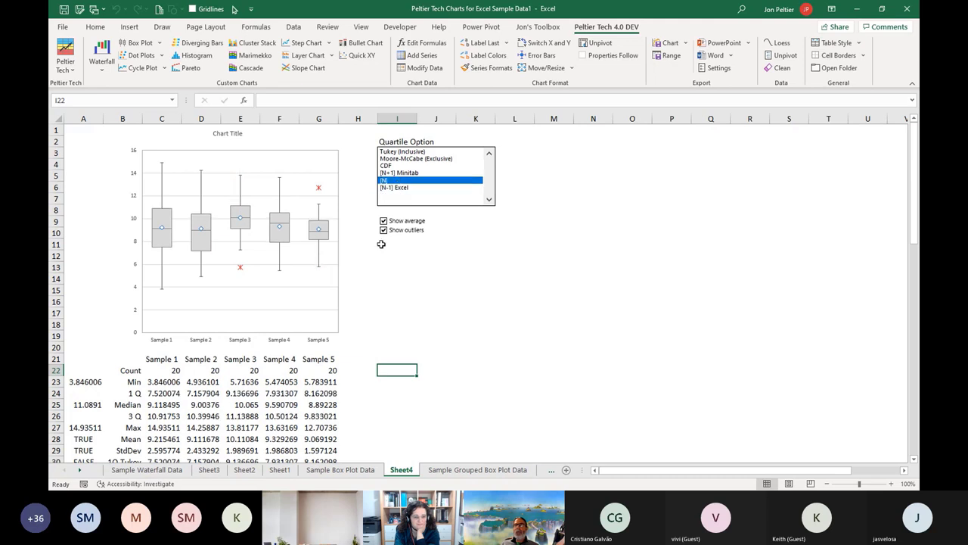
pyautogui.click(407, 276)
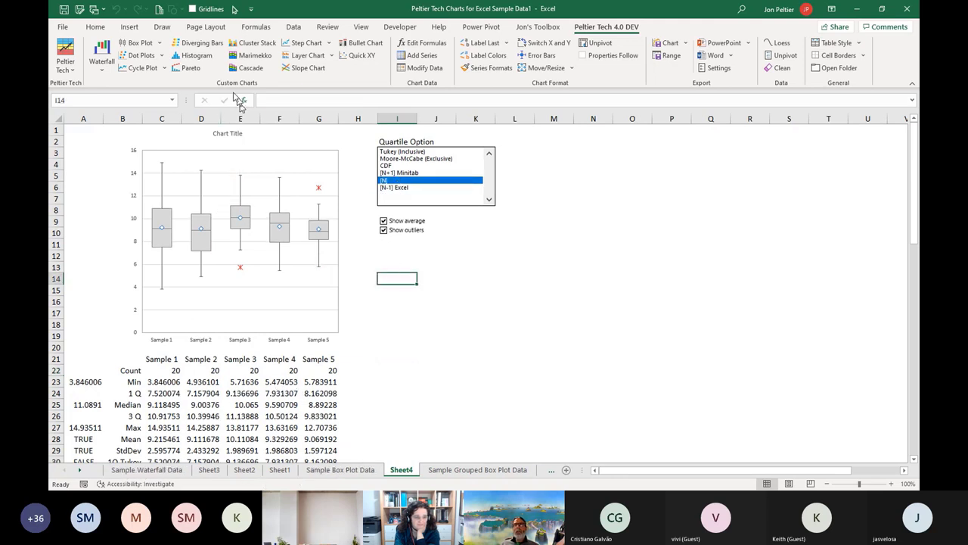
# Step: Return to the Sample Waterfall Data sheet and clear the selection of the split bar table by selecting cell K25
pyautogui.click(161, 57)
pyautogui.click(162, 60)
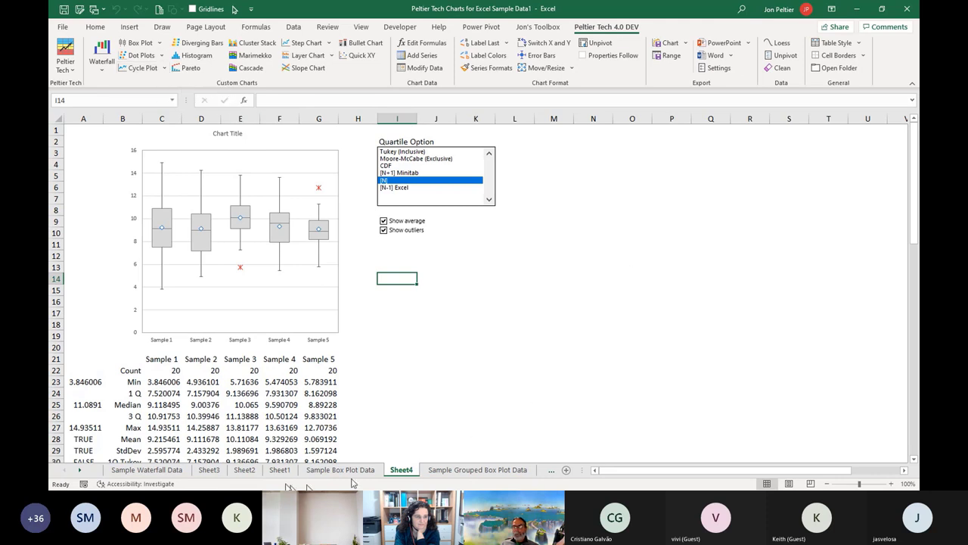
pyautogui.click(147, 470)
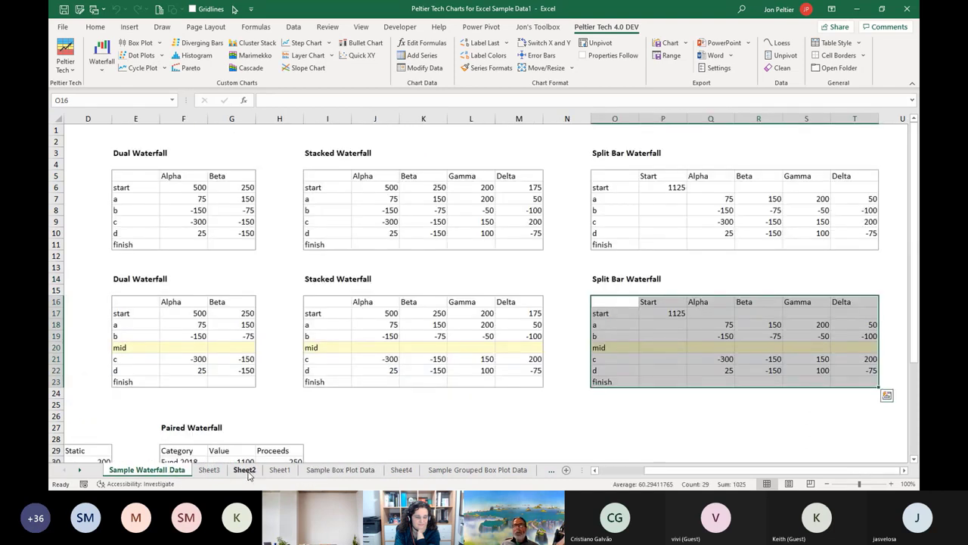
pyautogui.click(433, 403)
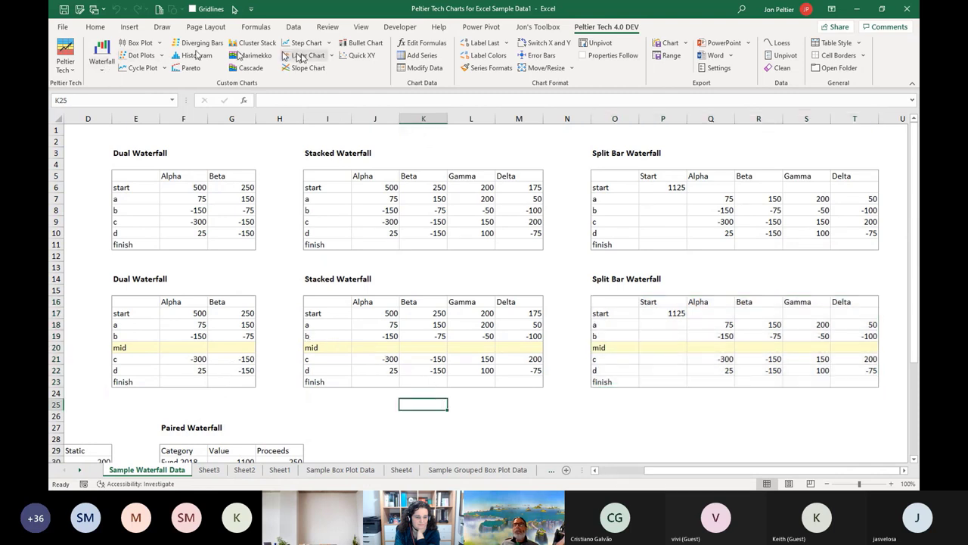
# Step: Insert a Jon's Toolbox sample line chart with alpha, beta and gamma data on a new sheet and select the chart
pyautogui.click(538, 29)
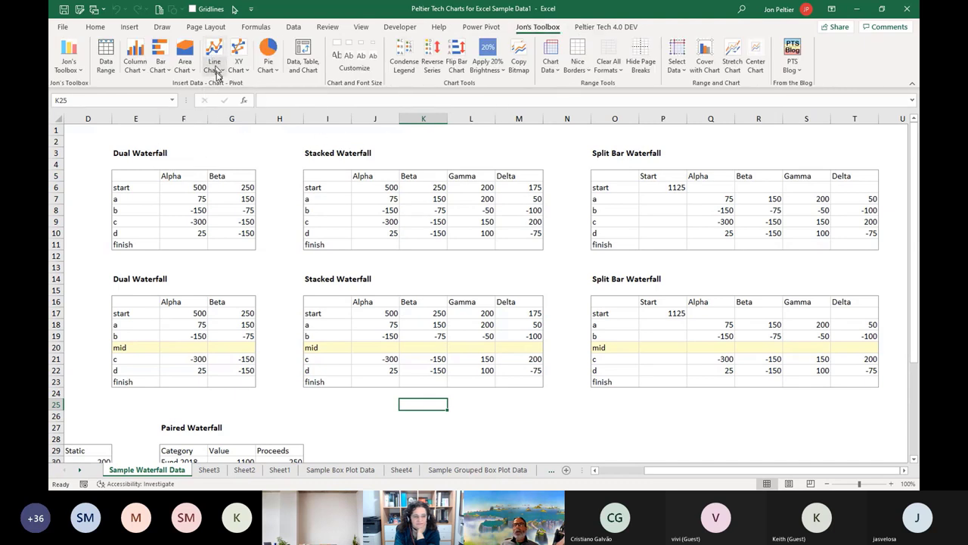
pyautogui.click(214, 51)
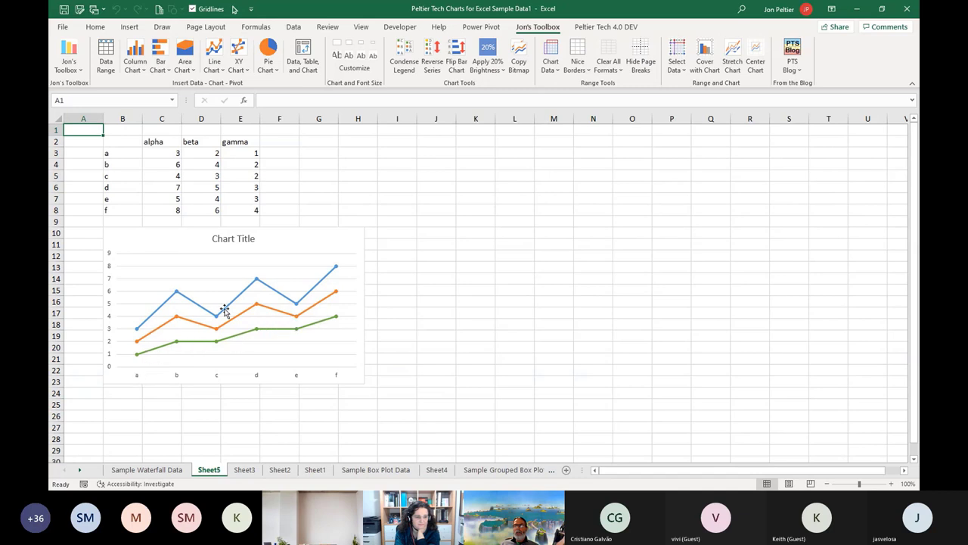
pyautogui.click(289, 238)
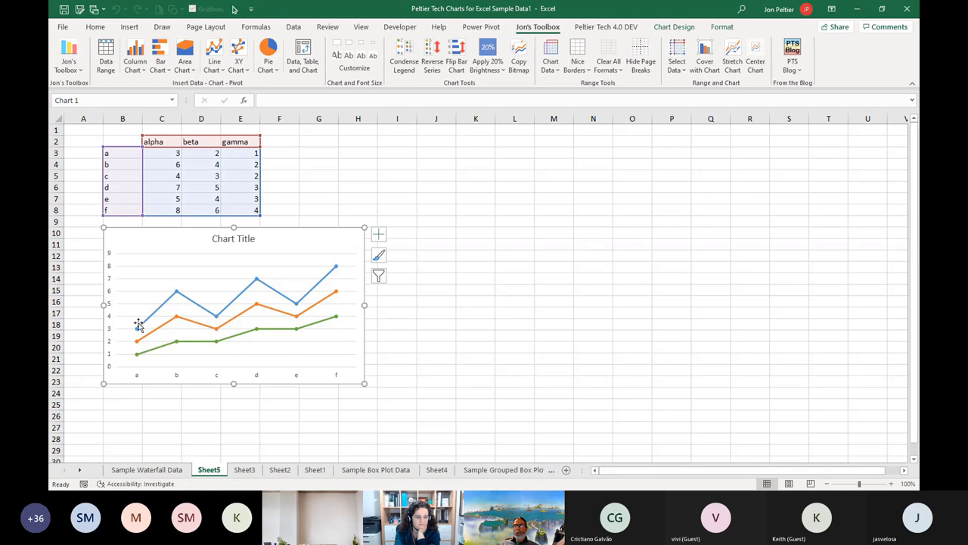
pyautogui.moveTo(150, 354)
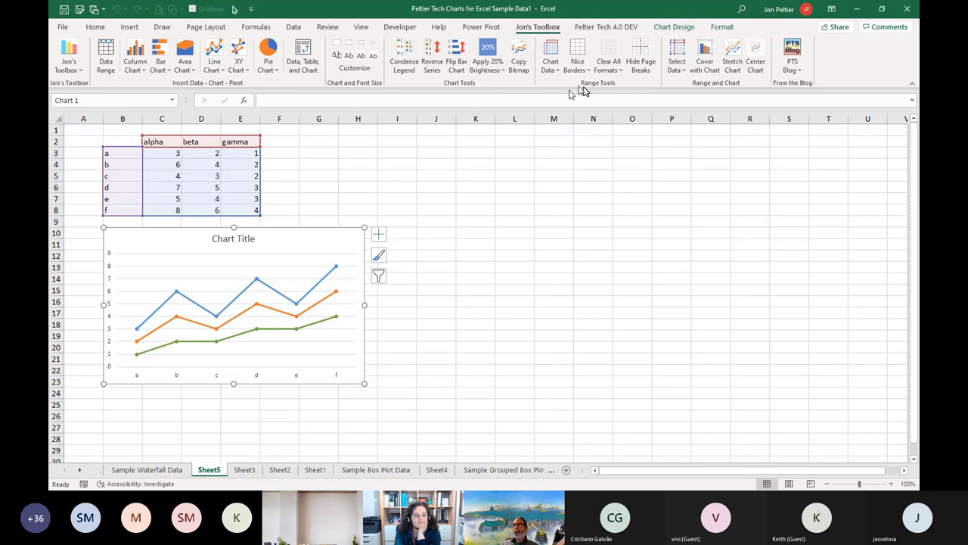
# Step: Convert the line chart to a Peltier Tech cycle plot and review it on its own sheet
pyautogui.click(605, 26)
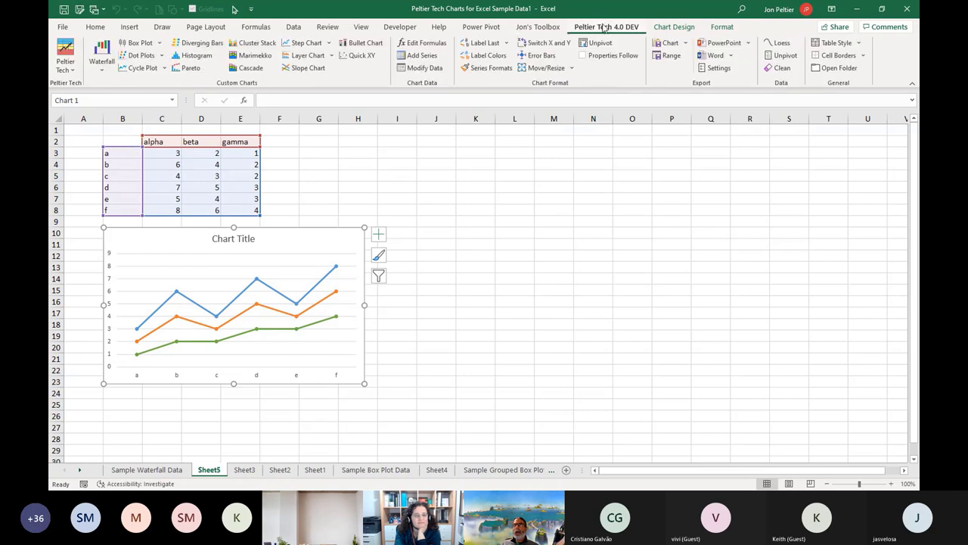
pyautogui.click(164, 68)
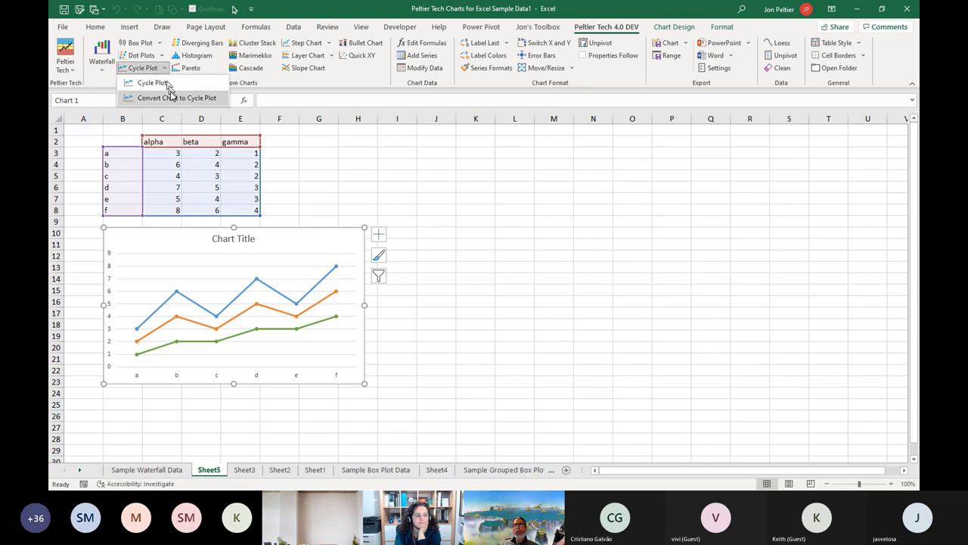
pyautogui.click(171, 99)
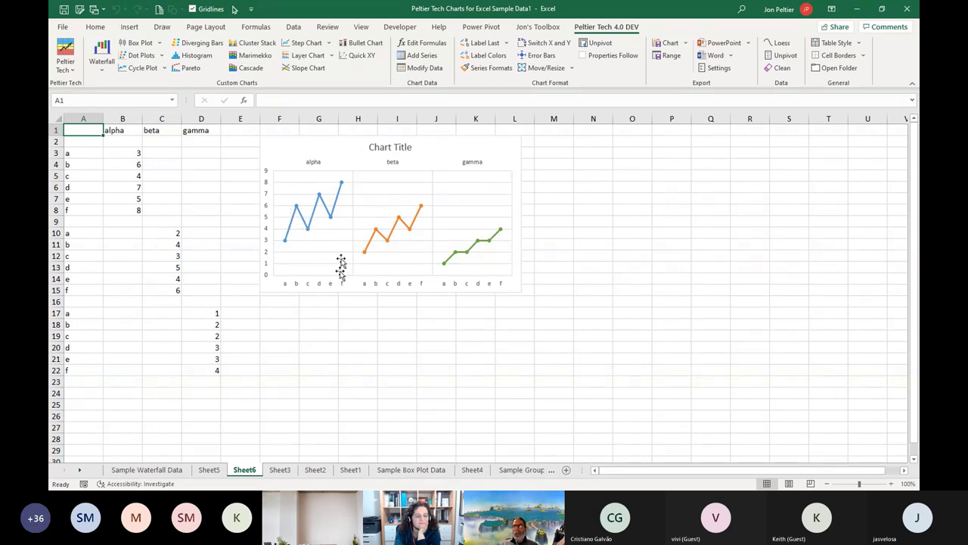
pyautogui.click(279, 470)
pyautogui.click(215, 471)
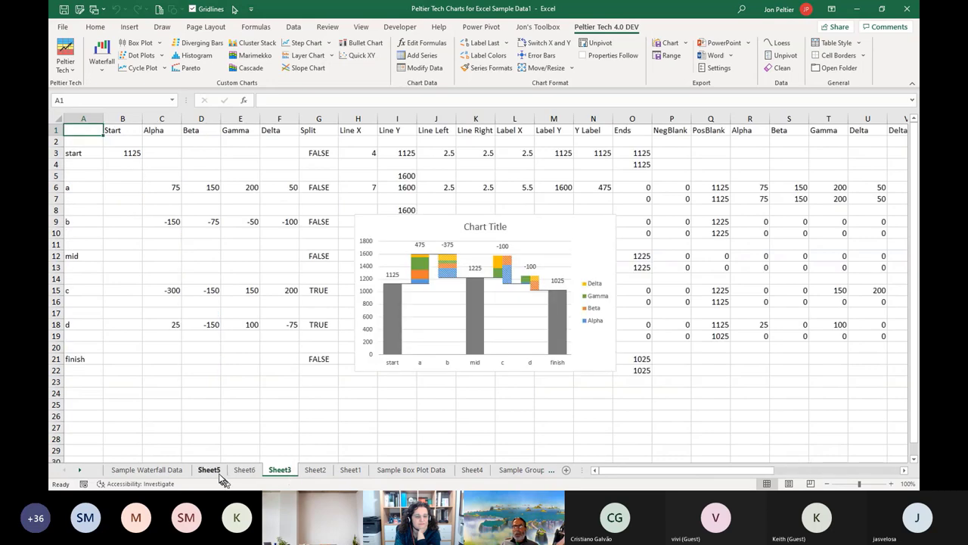
pyautogui.click(245, 469)
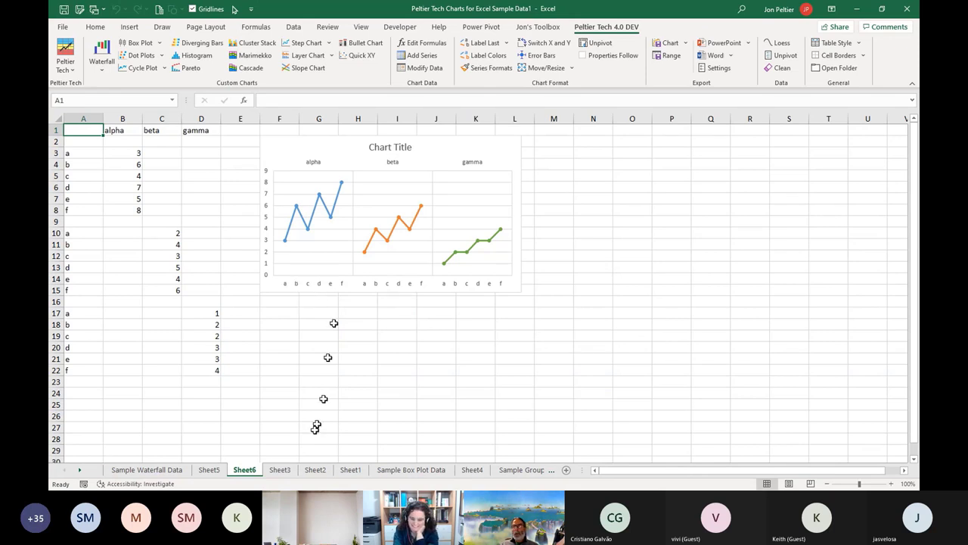
# Step: Label the last point of each series on the Sheet5 line chart and match the label colors to their series
pyautogui.click(213, 471)
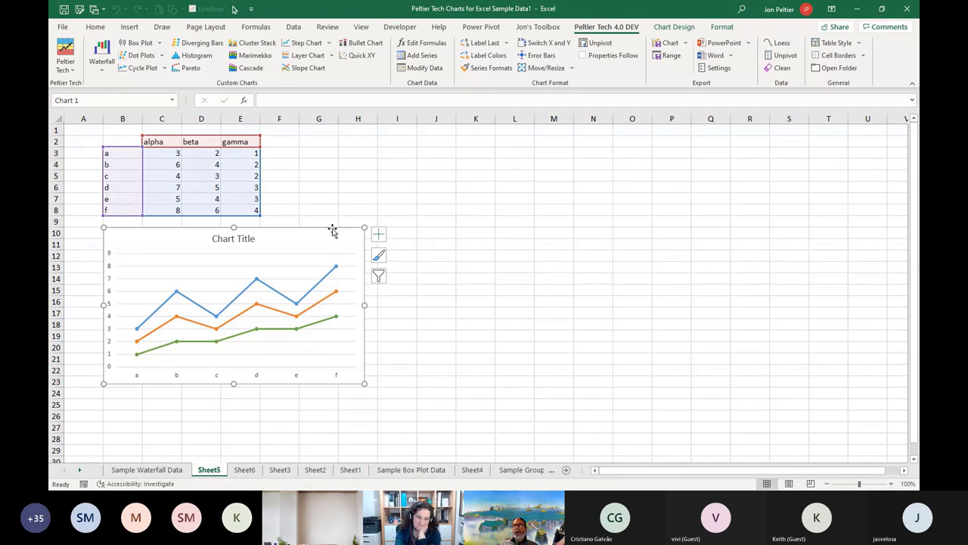
pyautogui.click(481, 46)
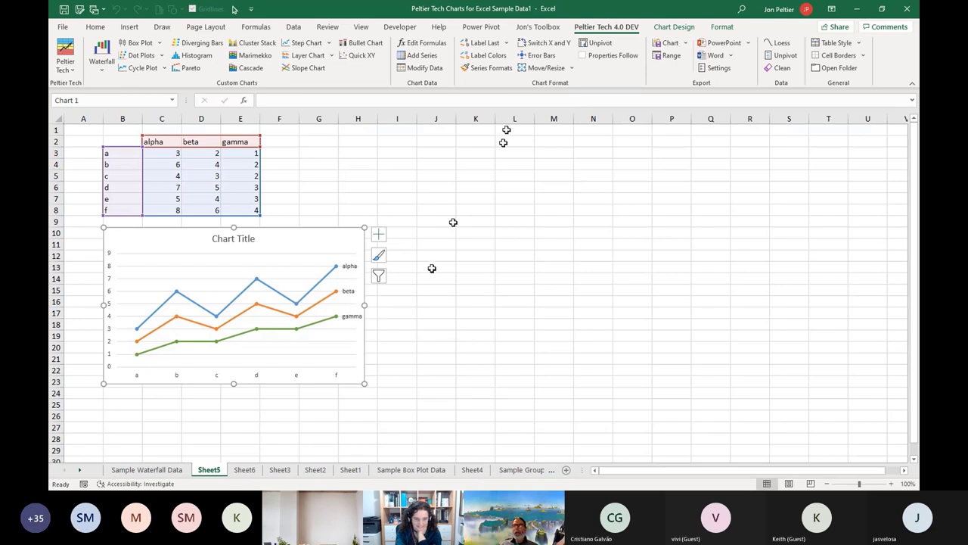
pyautogui.click(497, 60)
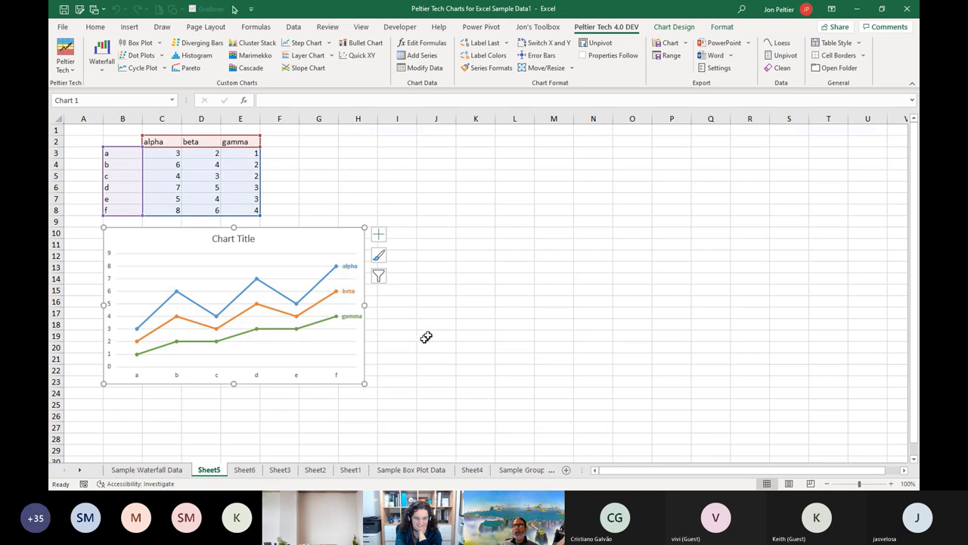
pyautogui.click(467, 313)
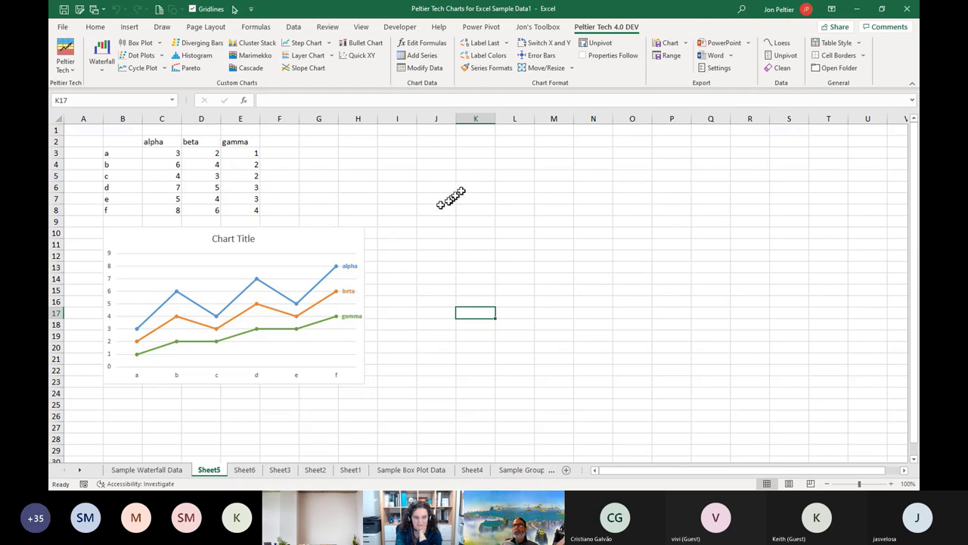
# Step: Replace 8 with 6 in the series formulas of the active line chart only
pyautogui.click(275, 252)
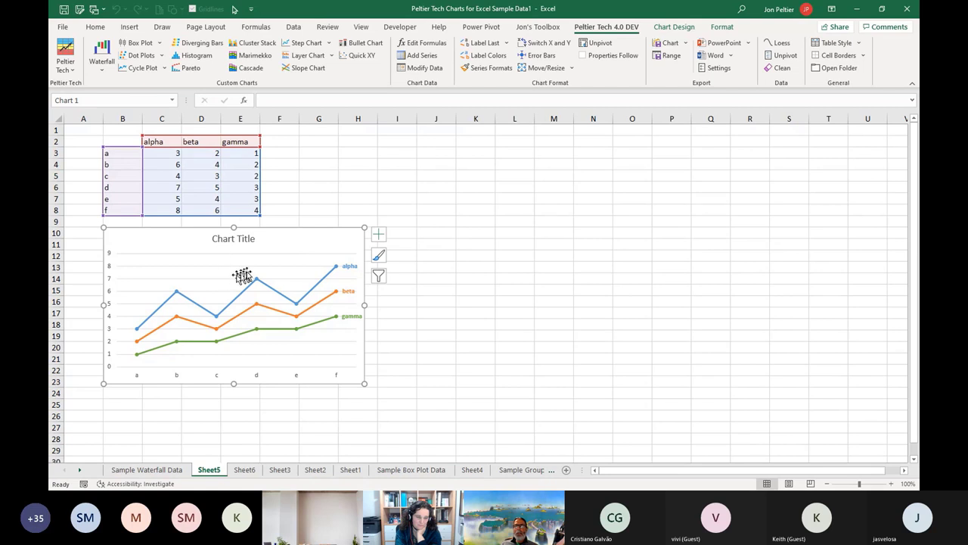
pyautogui.moveTo(258, 280)
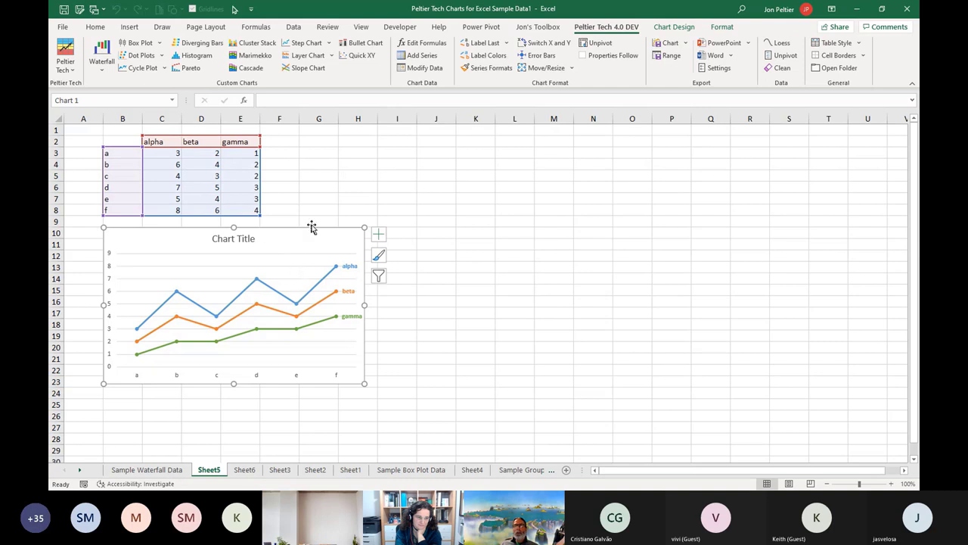
pyautogui.click(414, 46)
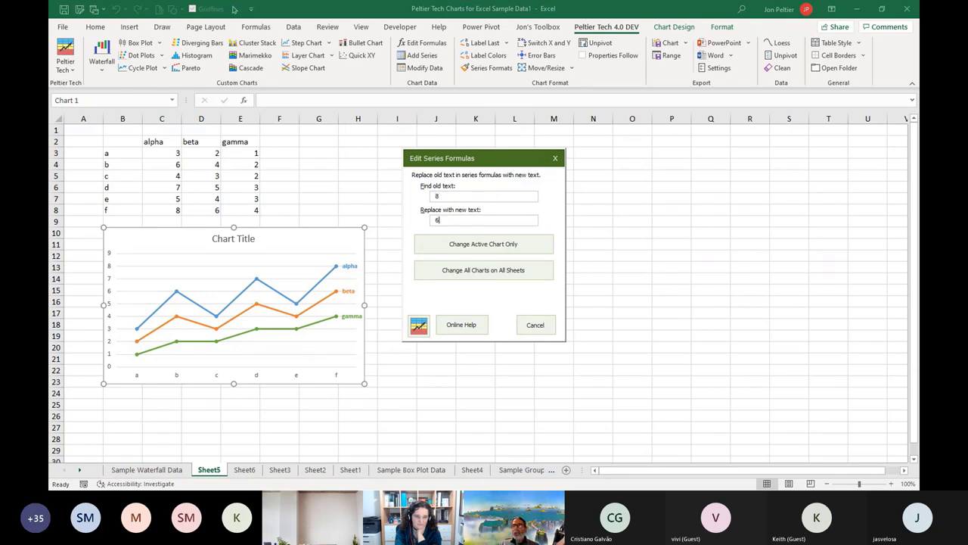
pyautogui.click(502, 243)
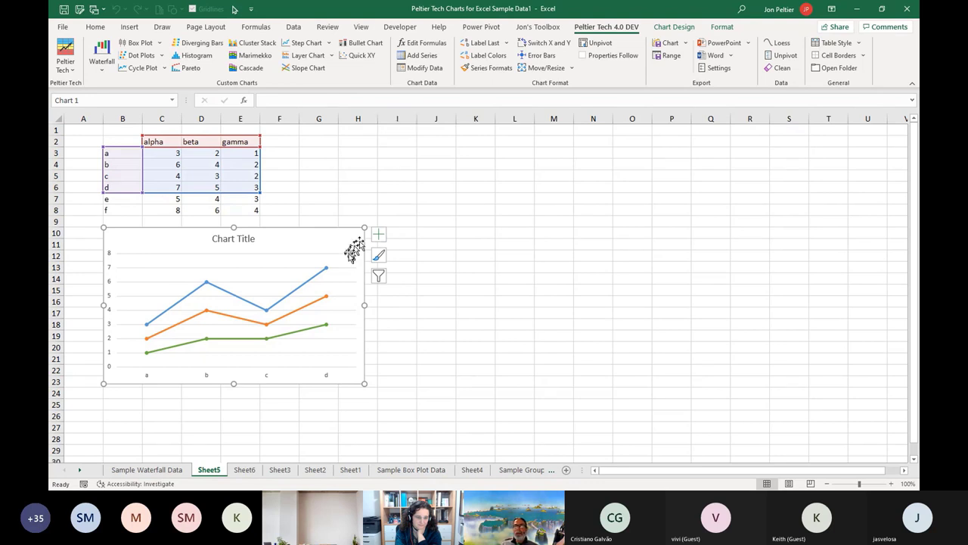
pyautogui.moveTo(329, 273)
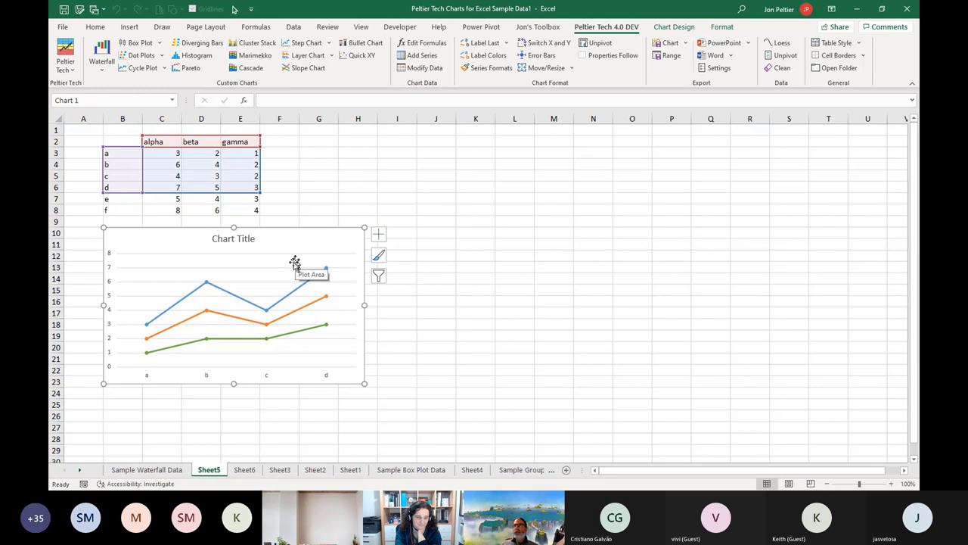
# Step: Set the line chart's source data to B2:D8 so that it covers the alpha and beta series
pyautogui.click(538, 26)
pyautogui.click(677, 50)
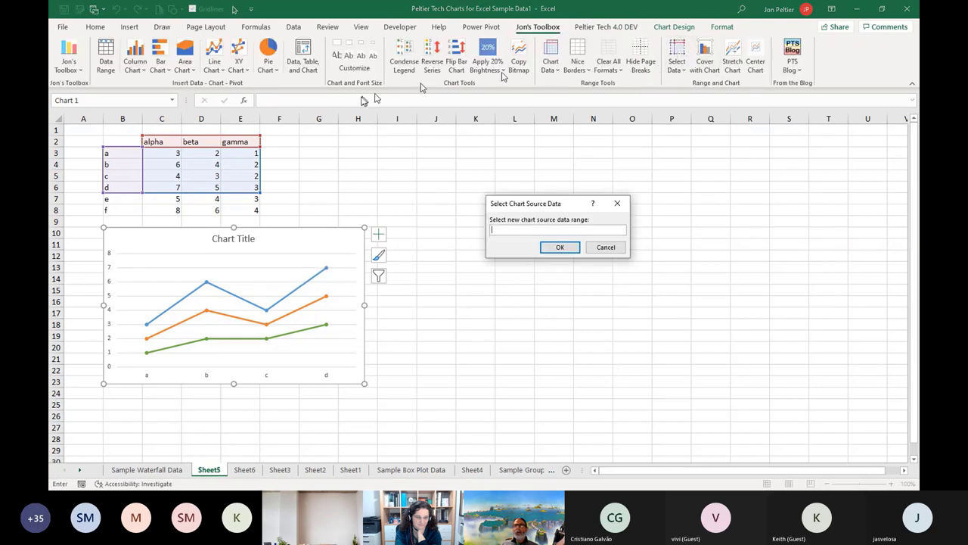
pyautogui.moveTo(137, 142); pyautogui.dragTo(193, 210)
pyautogui.press('Return')
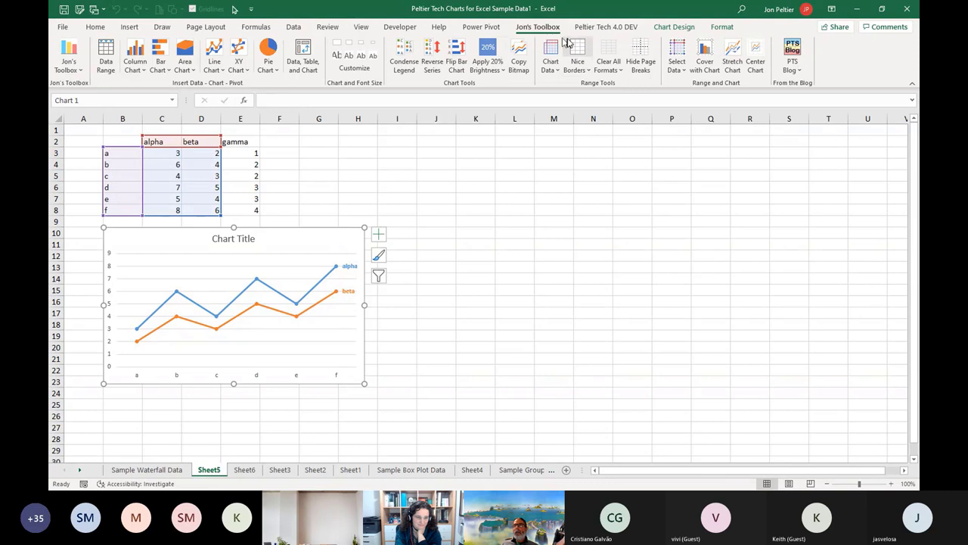
# Step: Add the gamma series from column E to the line chart and label its last point
pyautogui.click(592, 29)
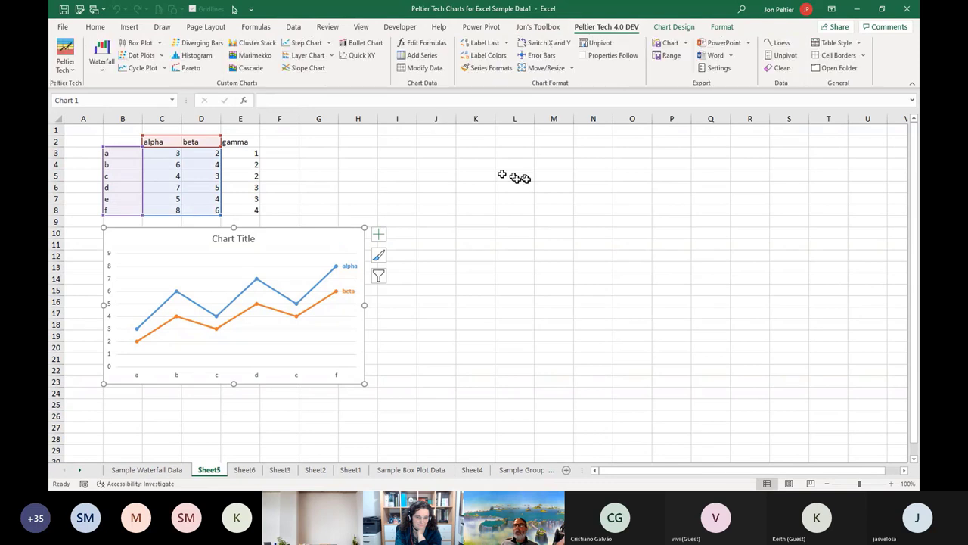
pyautogui.click(425, 58)
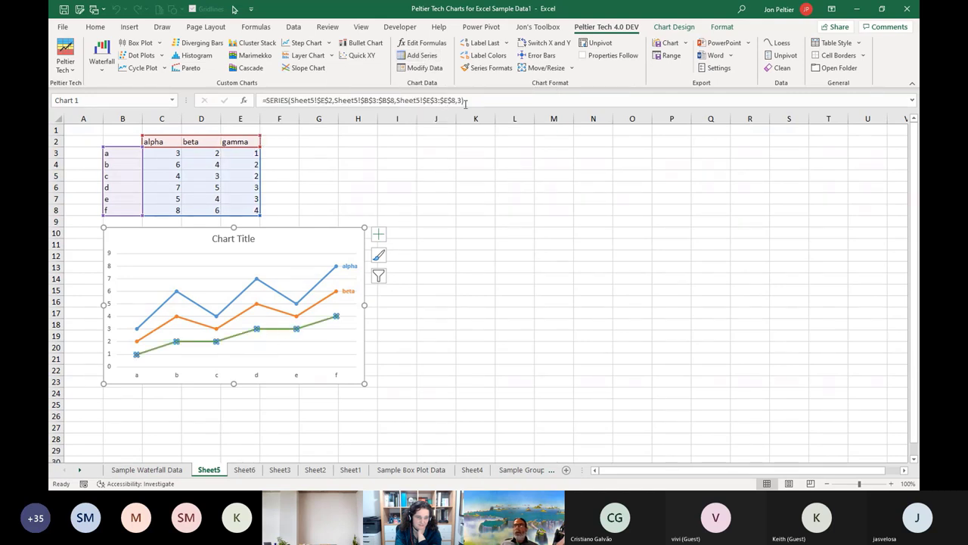
pyautogui.click(482, 42)
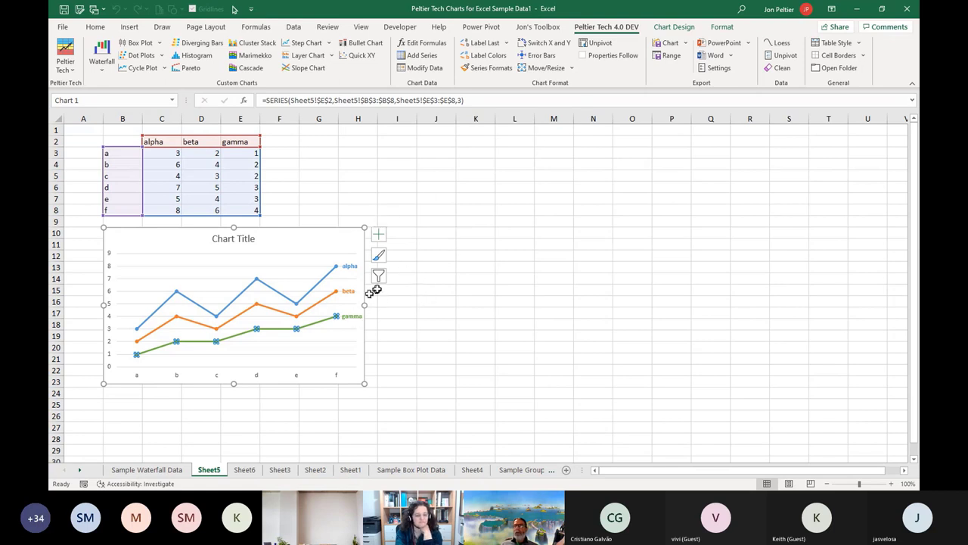
# Step: Label the first point of the gamma series instead of the last, and match the label color to its line
pyautogui.click(507, 46)
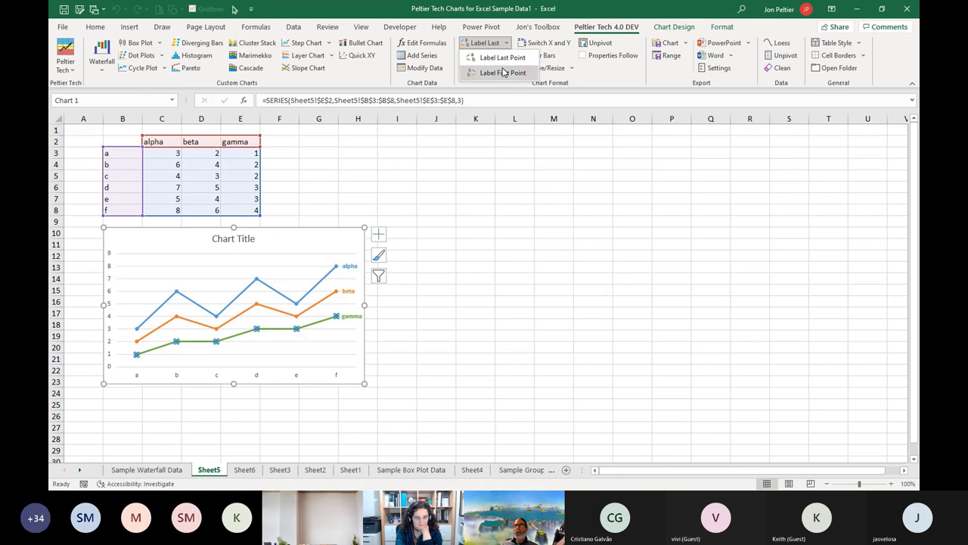
pyautogui.click(500, 72)
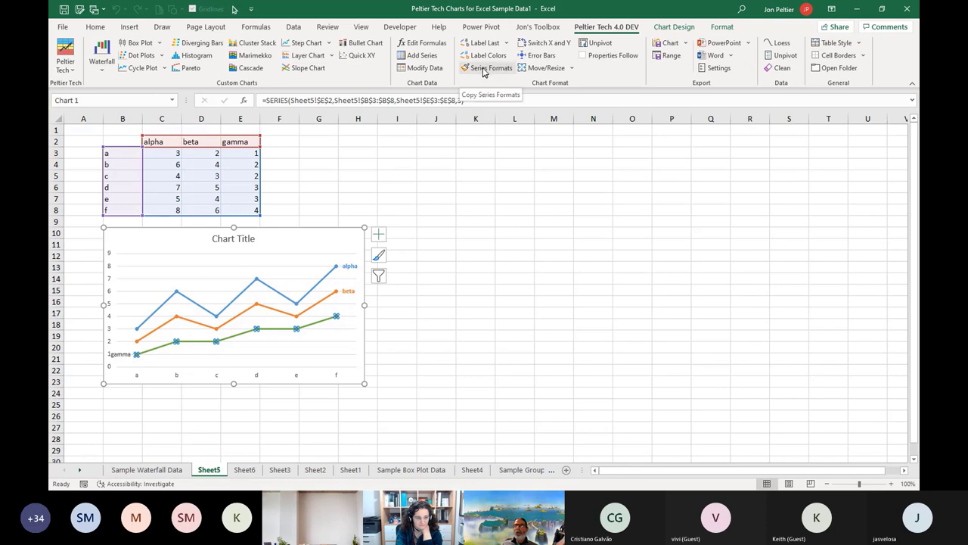
pyautogui.click(504, 184)
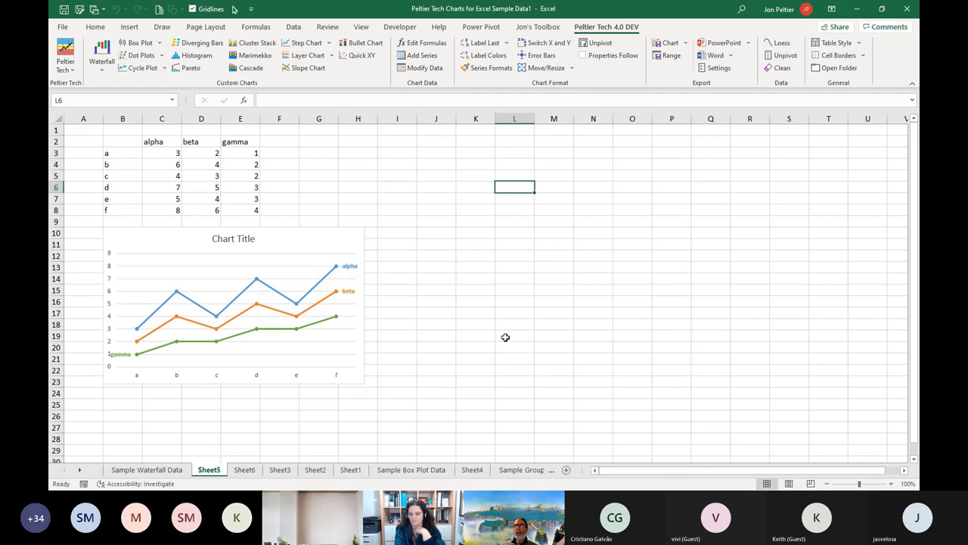
# Step: Highlight the sample data block B2:E8 above the line chart
pyautogui.click(402, 212)
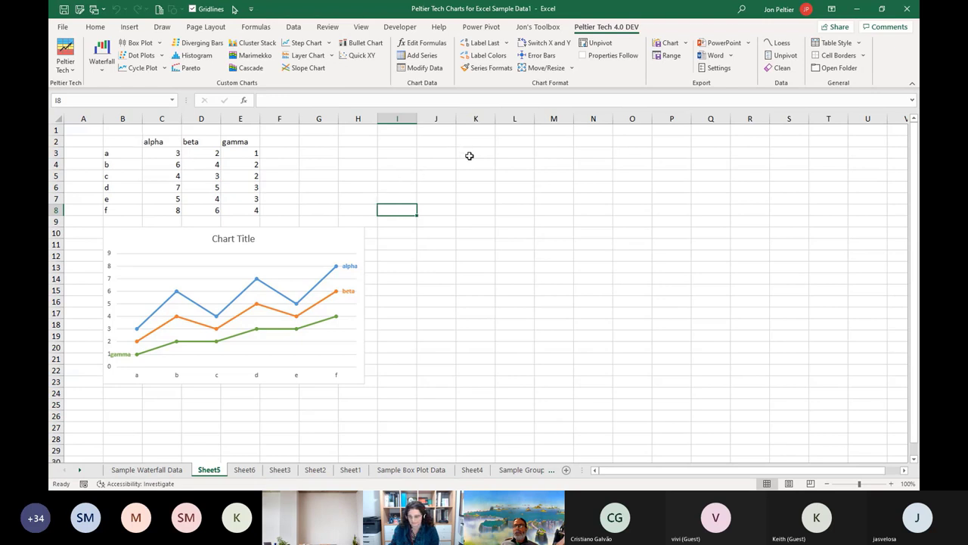
pyautogui.click(447, 155)
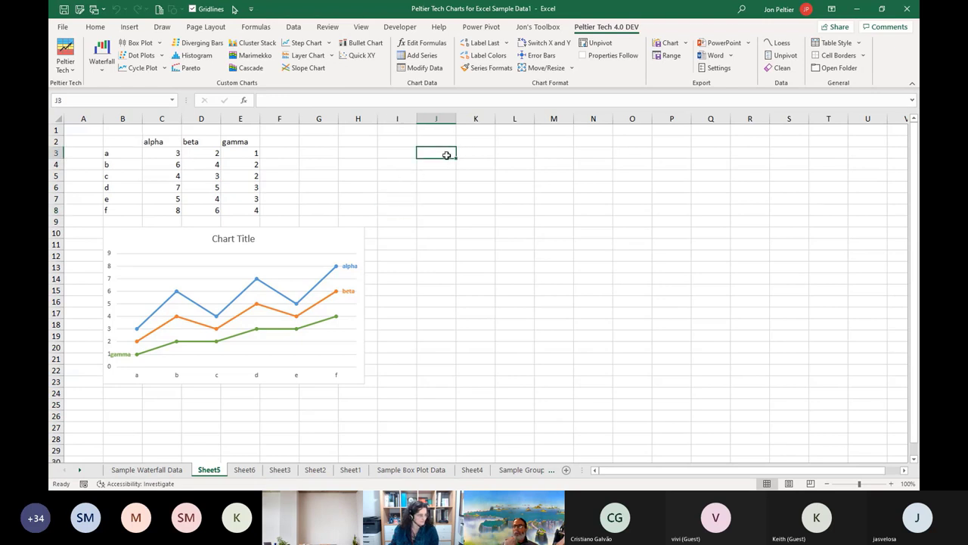
pyautogui.click(542, 31)
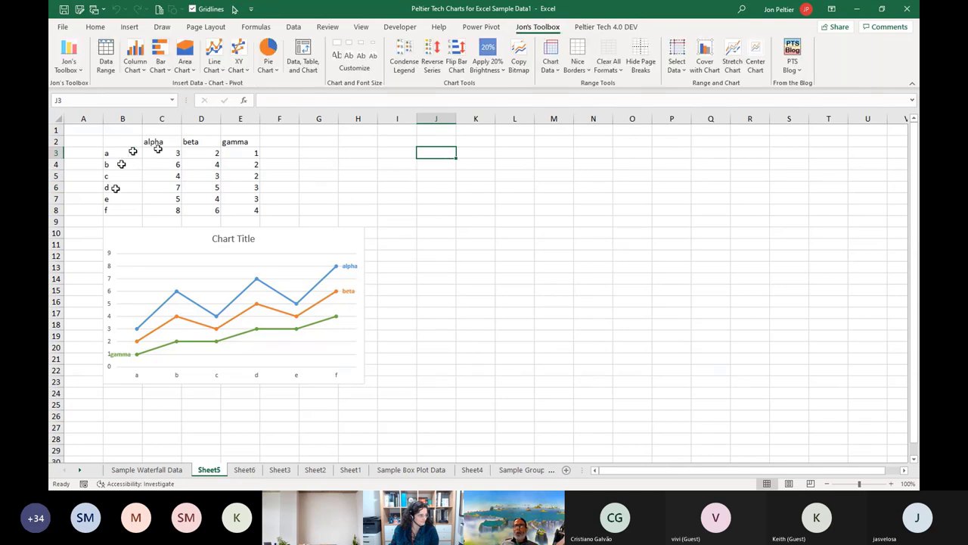
pyautogui.moveTo(129, 145); pyautogui.dragTo(235, 207)
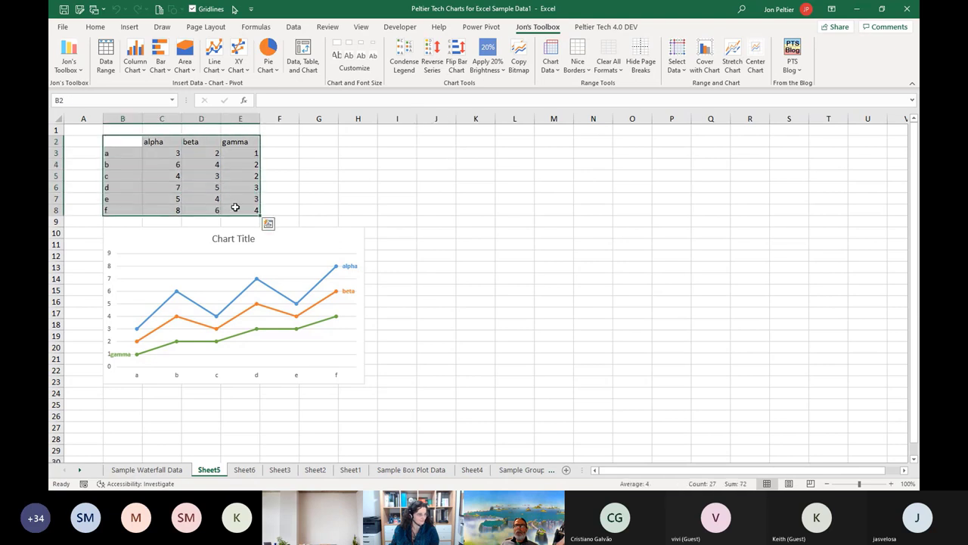
# Step: Enter a in J3 and fill the category labels a to f down to J8
pyautogui.click(421, 152)
pyautogui.press('Down')
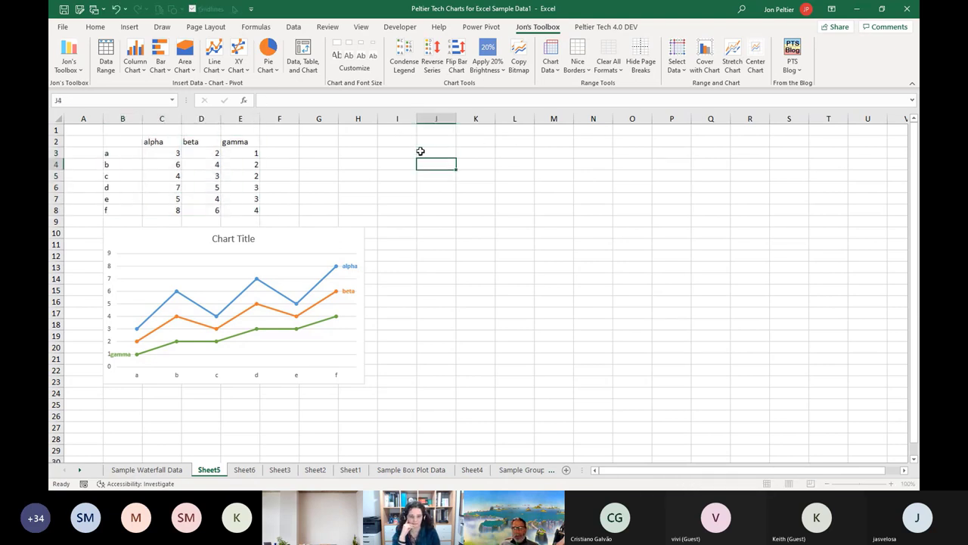
pyautogui.write('b')
pyautogui.press('Up')
pyautogui.press('Up')
pyautogui.press('Down')
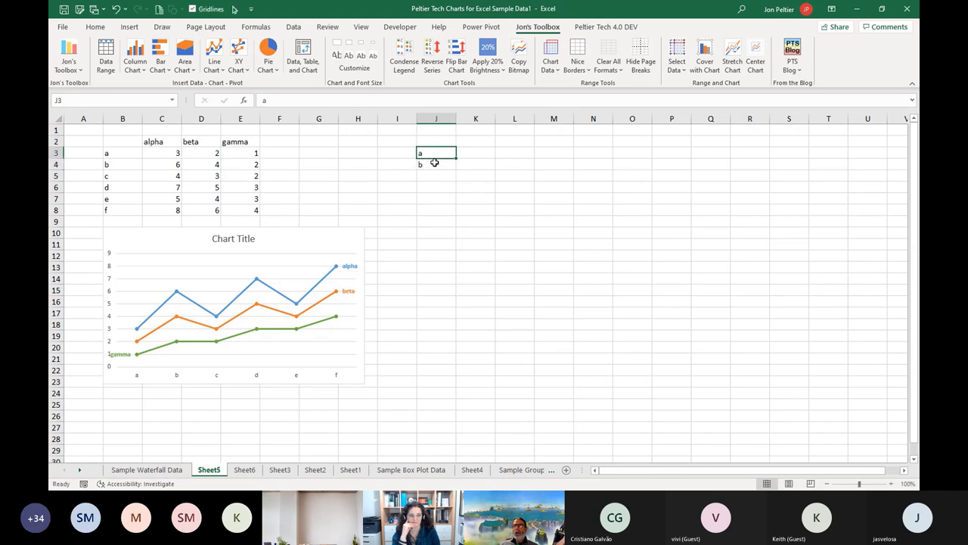
pyautogui.press('Down')
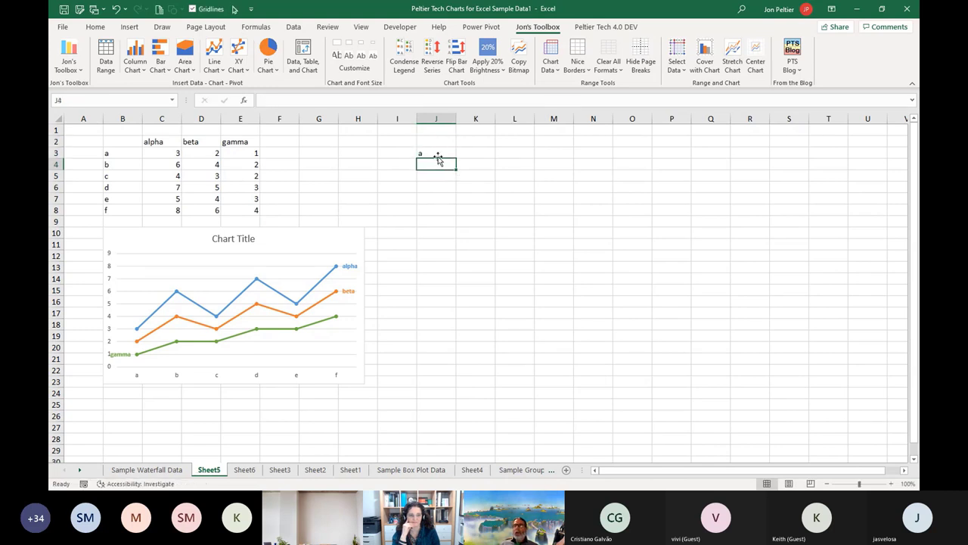
pyautogui.click(437, 154)
pyautogui.moveTo(452, 158); pyautogui.dragTo(469, 214)
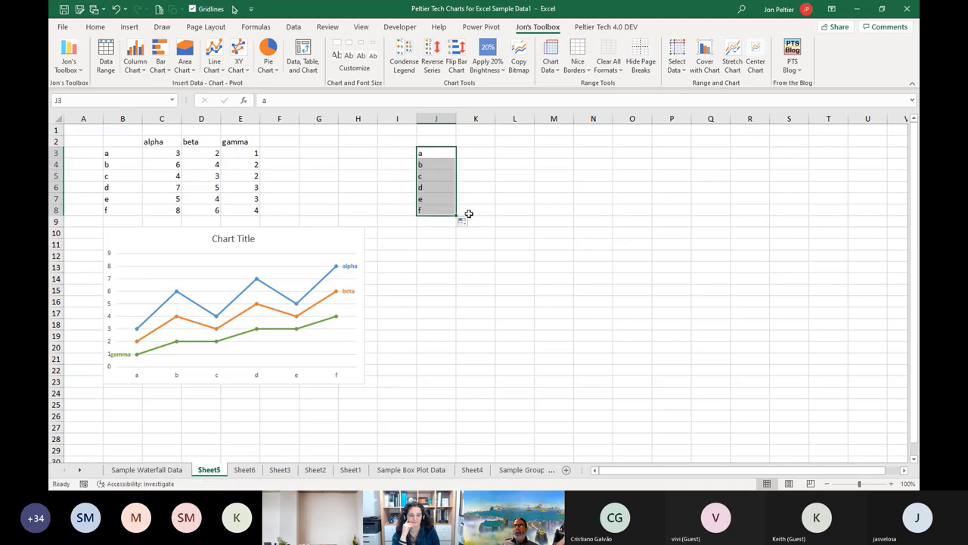
# Step: Enter alpha in K2 and fill the series headers alpha, beta and gamma across to M2
pyautogui.click(471, 141)
pyautogui.write('alpha')
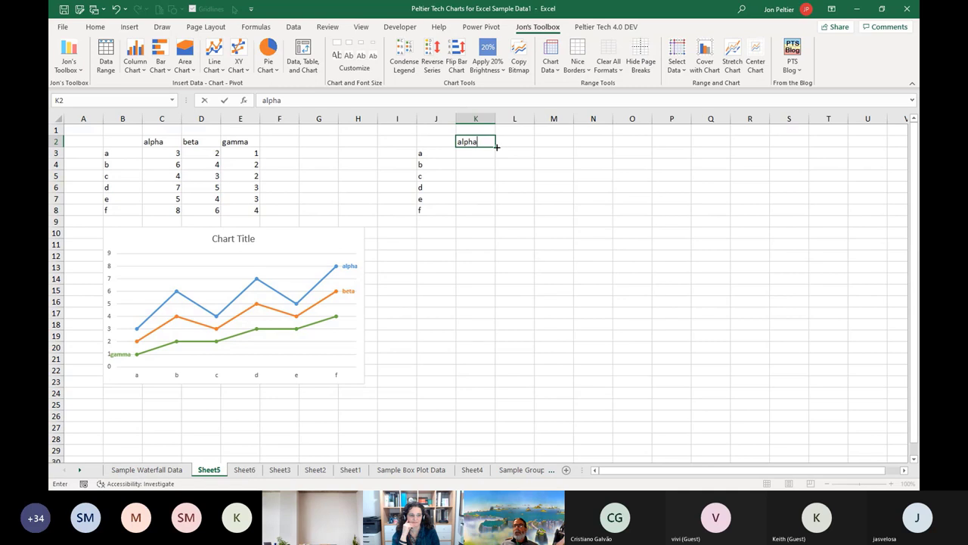
pyautogui.moveTo(497, 147); pyautogui.dragTo(557, 148)
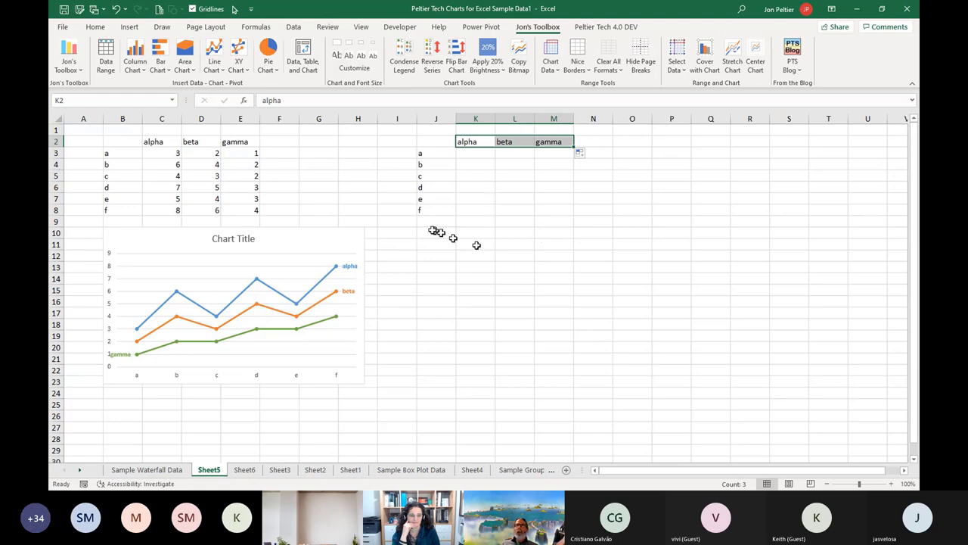
# Step: Examine the weekday and month lists among Excel's built-in custom lists in the advanced options, then leave the options unchanged
pyautogui.click(63, 28)
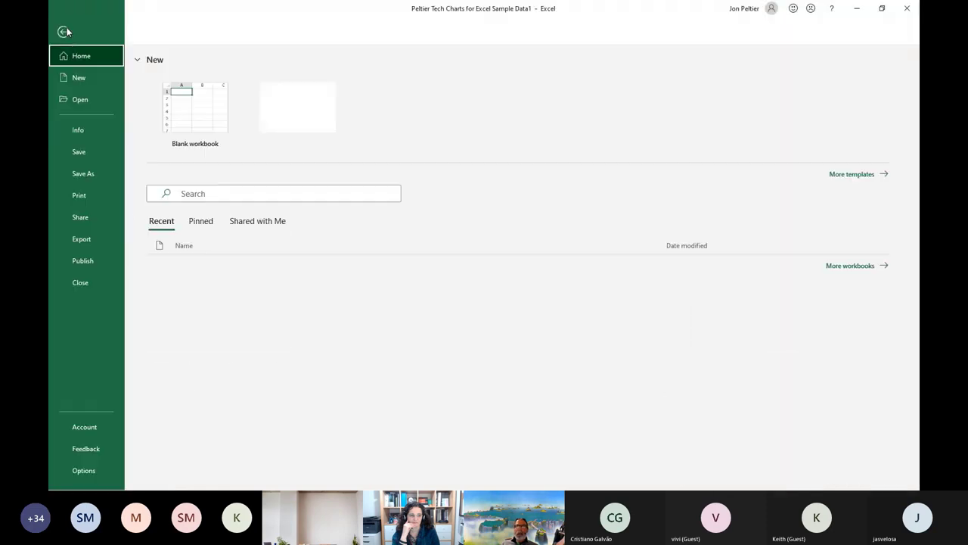
pyautogui.click(90, 474)
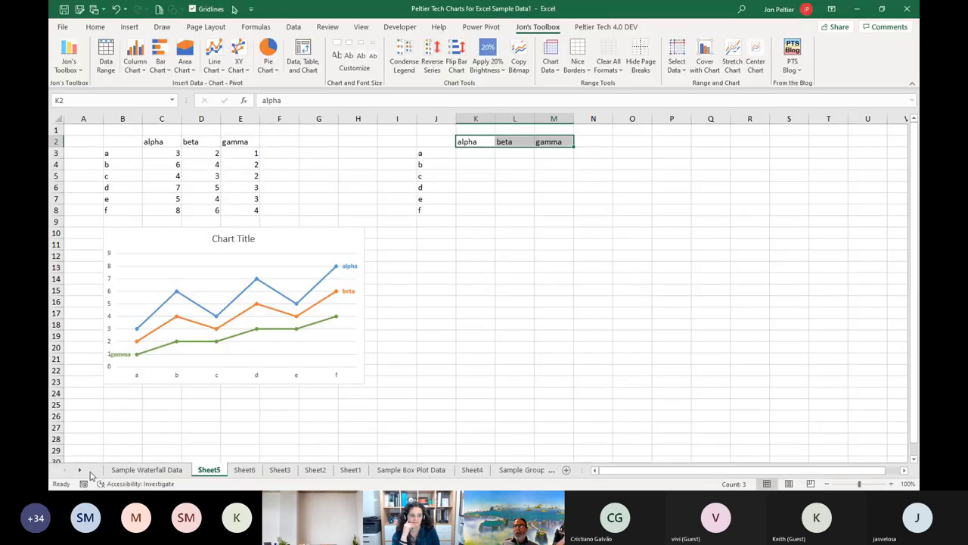
pyautogui.click(326, 190)
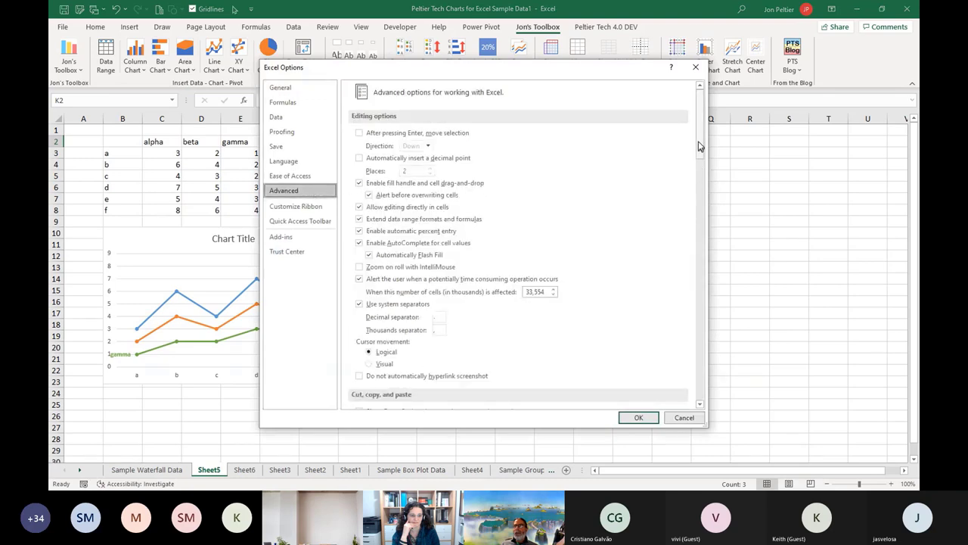
pyautogui.moveTo(699, 144); pyautogui.dragTo(696, 411)
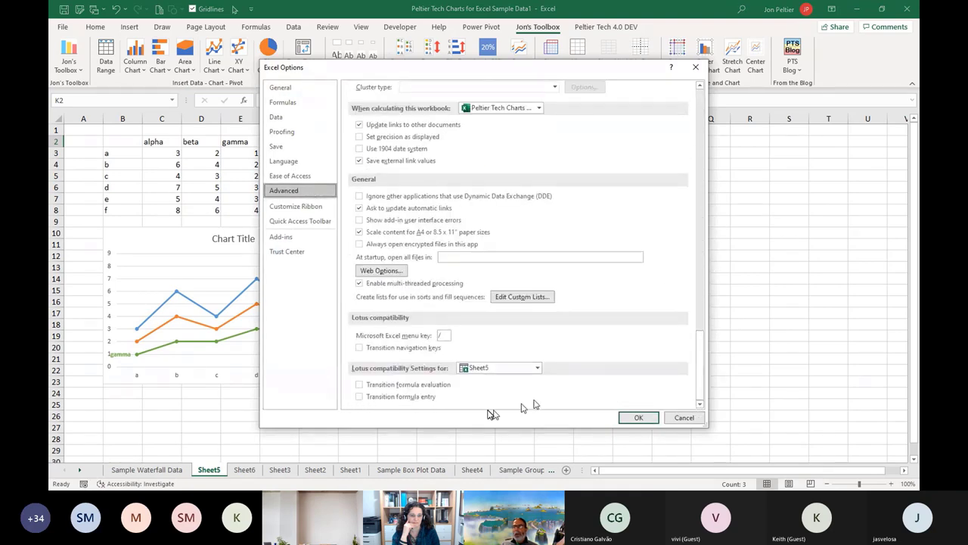
pyautogui.click(510, 298)
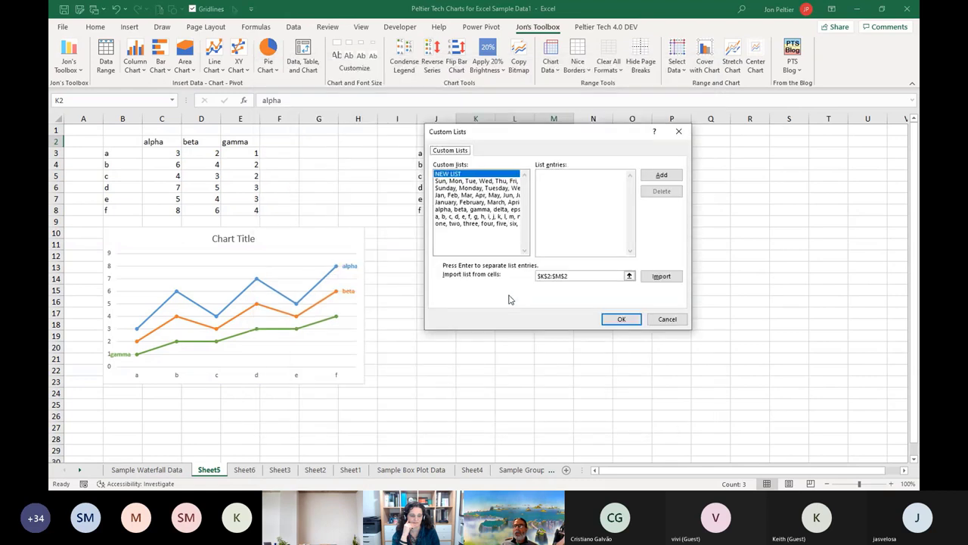
pyautogui.click(472, 182)
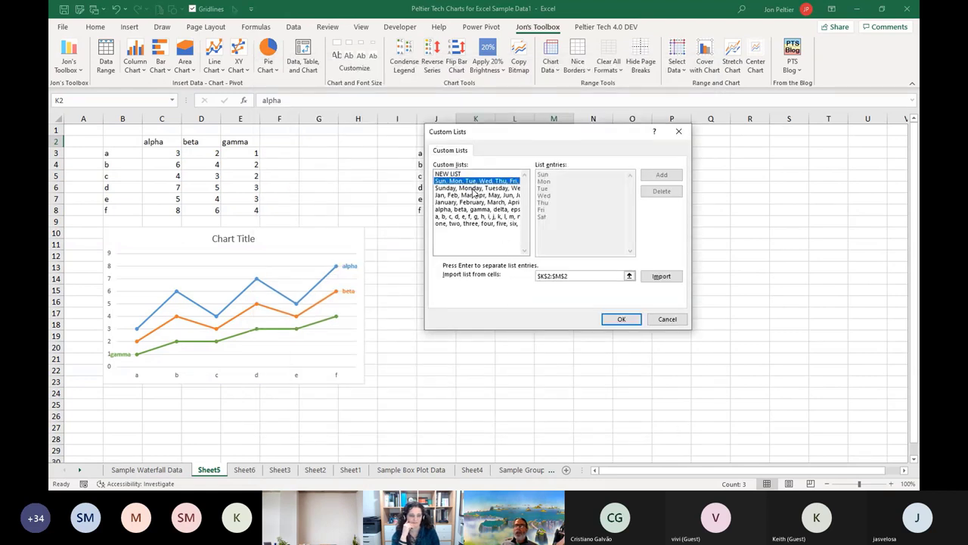
pyautogui.click(469, 188)
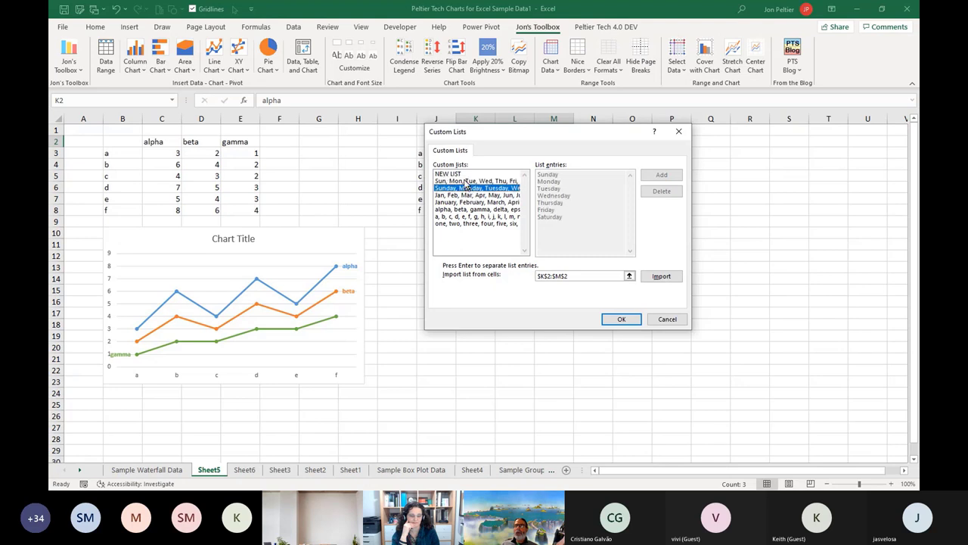
pyautogui.click(470, 196)
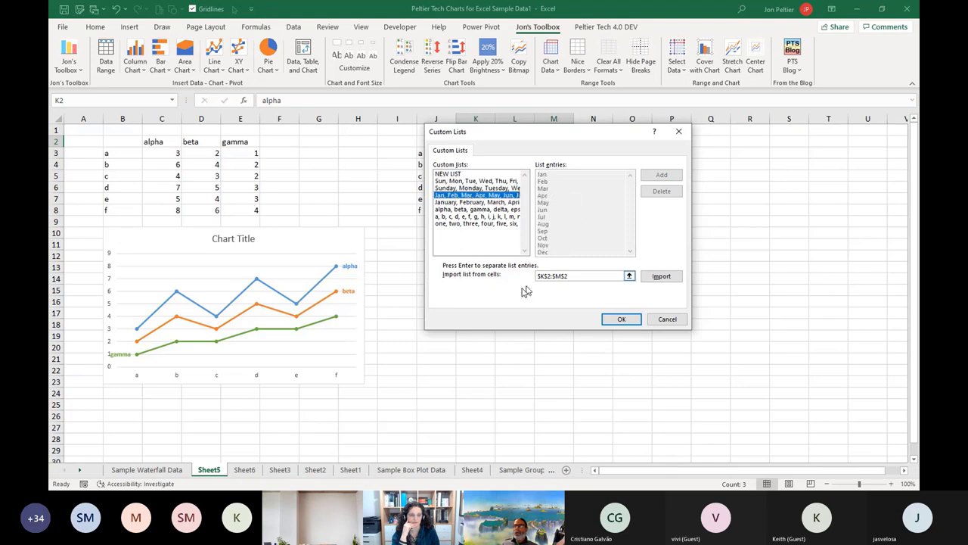
pyautogui.click(679, 135)
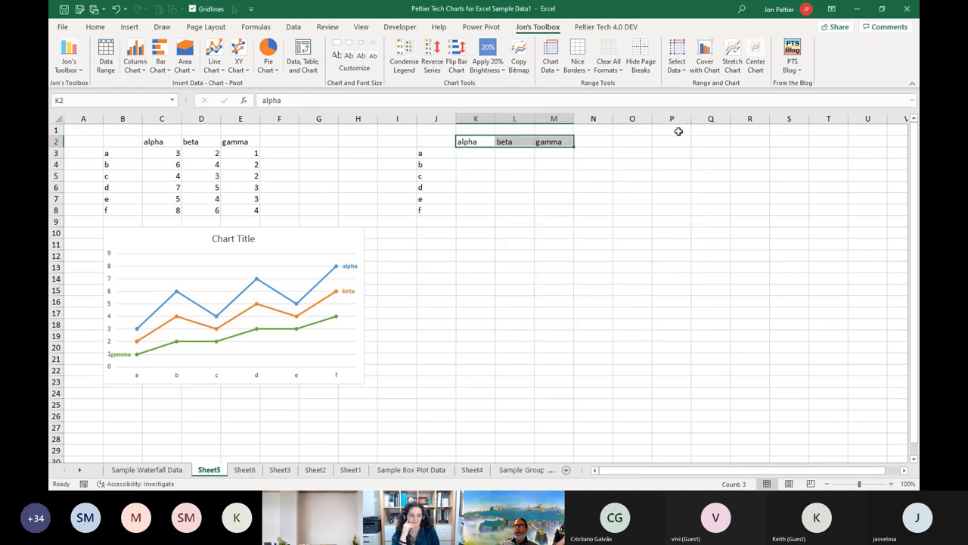
pyautogui.click(669, 422)
# Step: Open the Custom List Manager and examine the entries of its installed and available custom lists
pyautogui.click(792, 65)
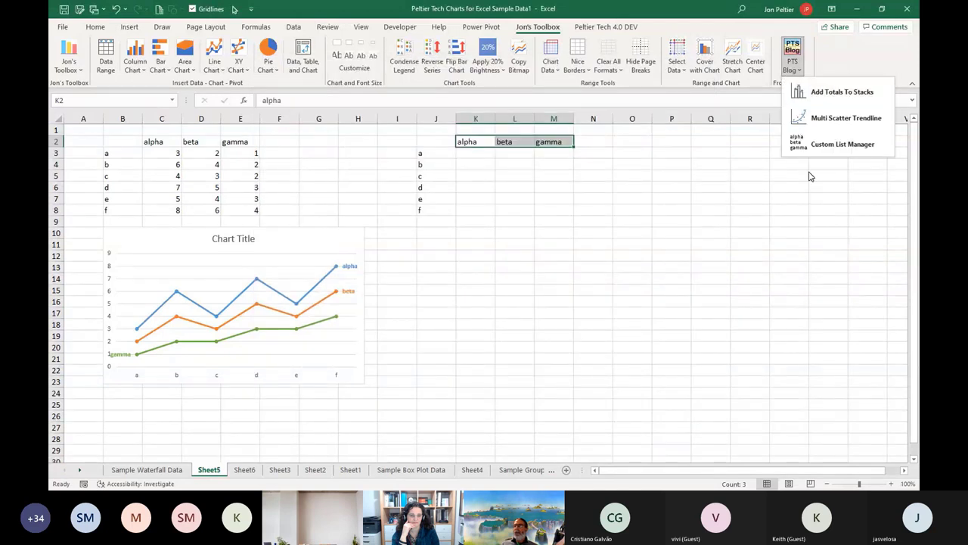
pyautogui.click(830, 147)
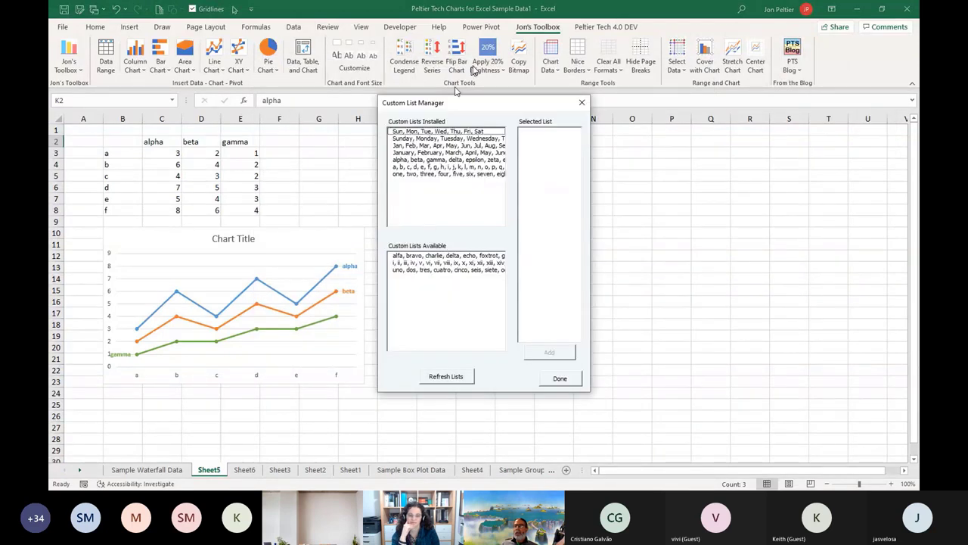
pyautogui.moveTo(469, 105); pyautogui.dragTo(446, 152)
pyautogui.click(403, 180)
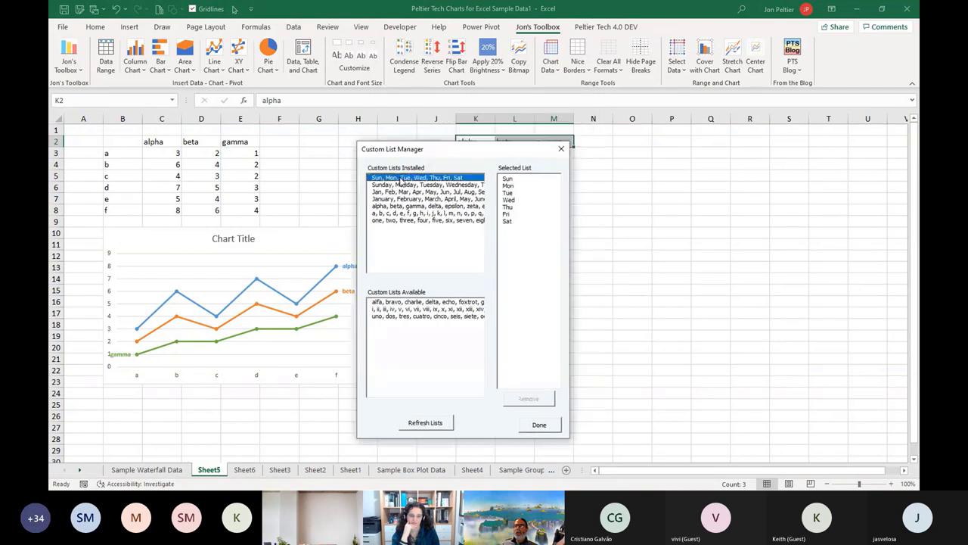
pyautogui.click(403, 185)
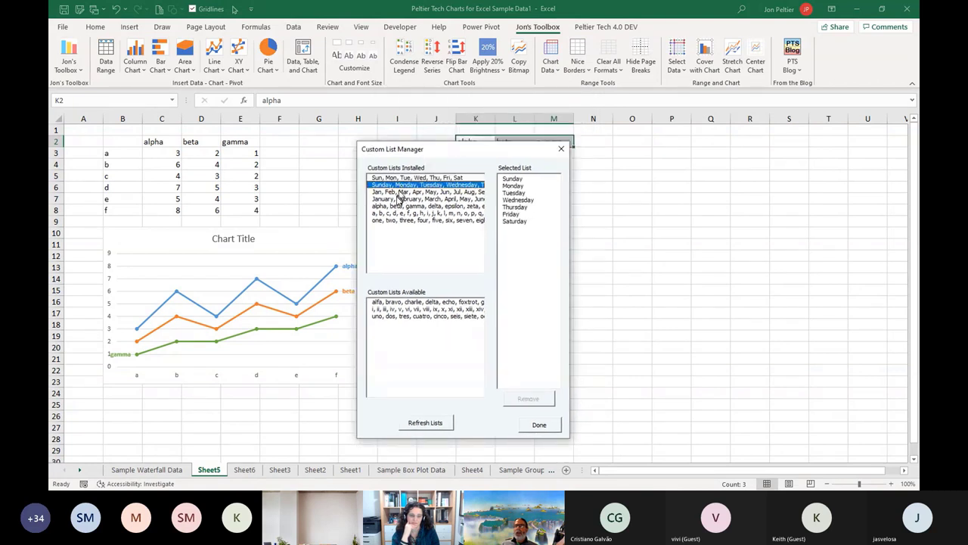
pyautogui.click(401, 198)
pyautogui.click(402, 205)
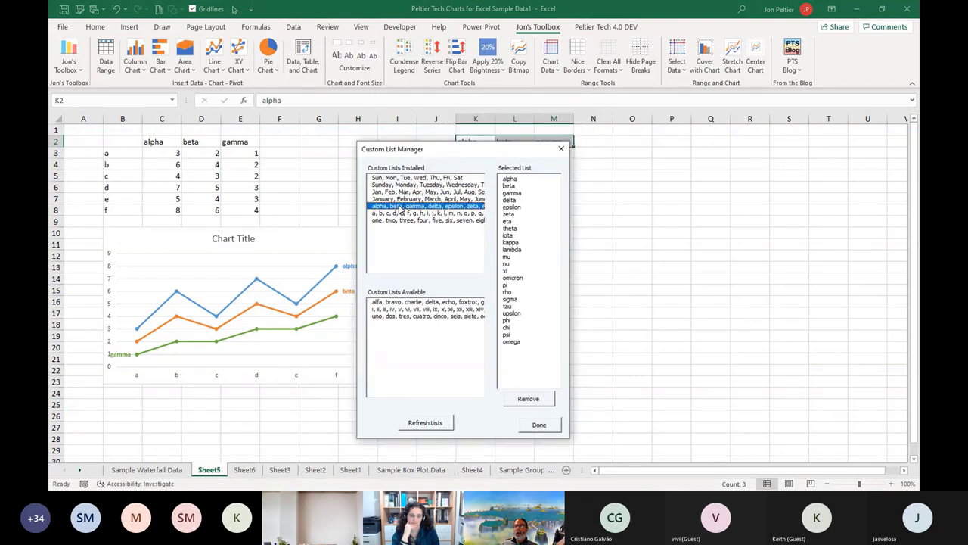
pyautogui.click(376, 302)
pyautogui.click(378, 309)
pyautogui.click(380, 316)
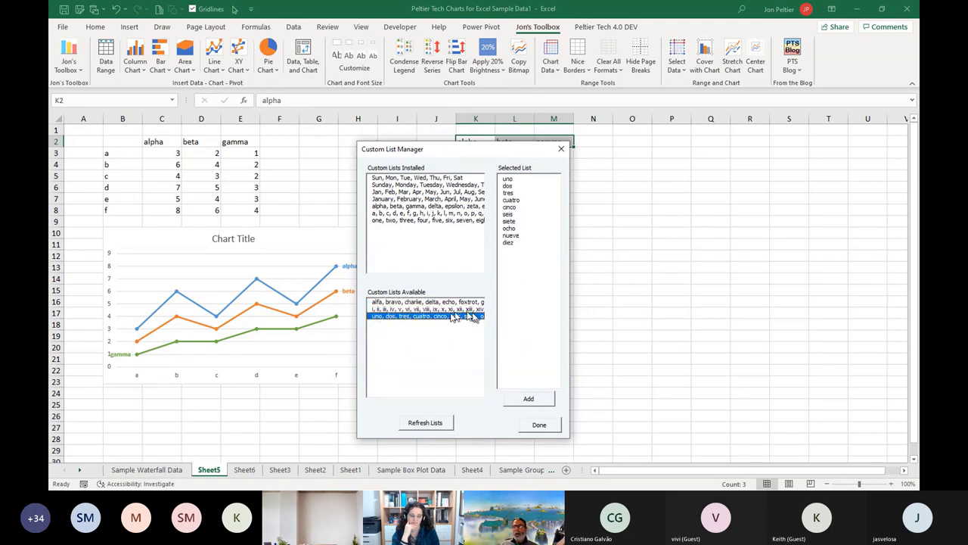
# Step: Add the available lowercase Roman numeral list (i, ii, iii, iv) to the installed custom lists and close the manager
pyautogui.click(427, 310)
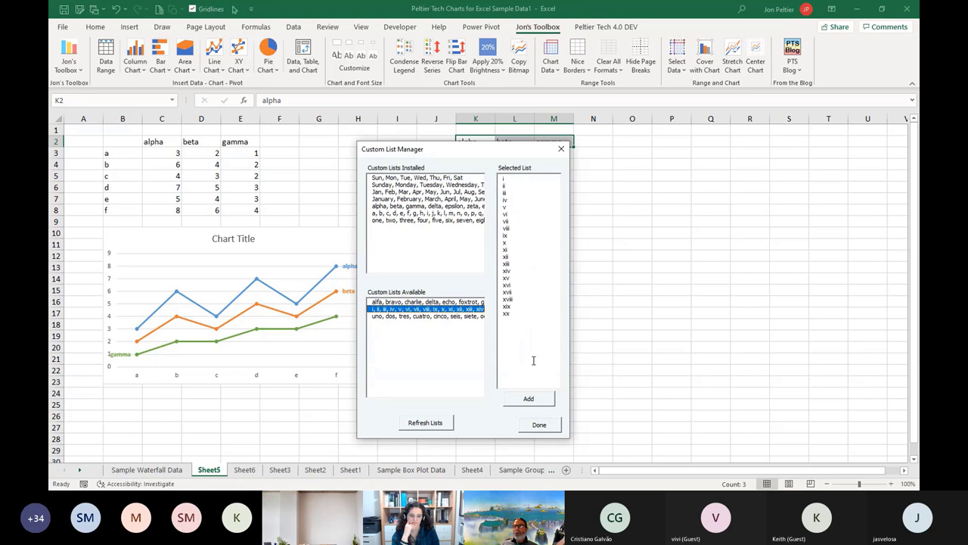
pyautogui.click(531, 401)
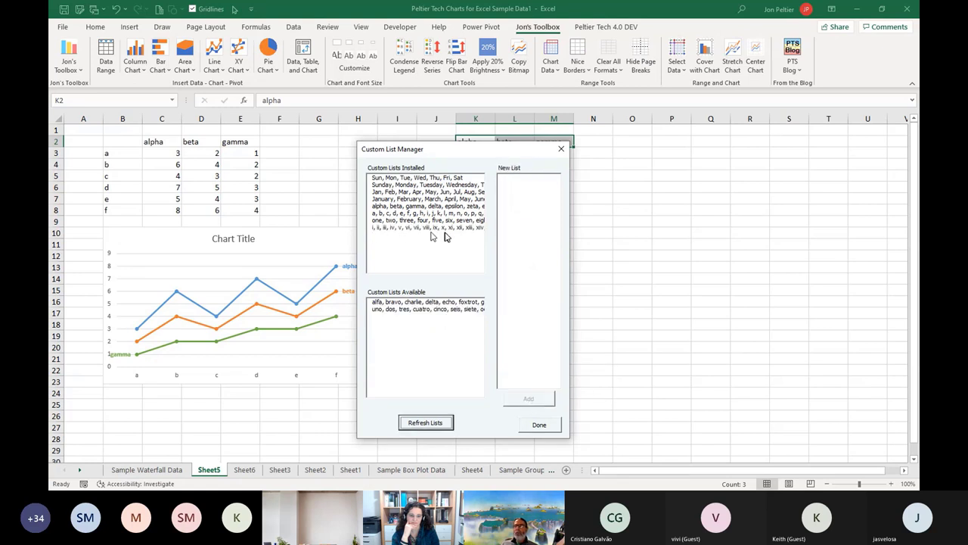
pyautogui.click(540, 426)
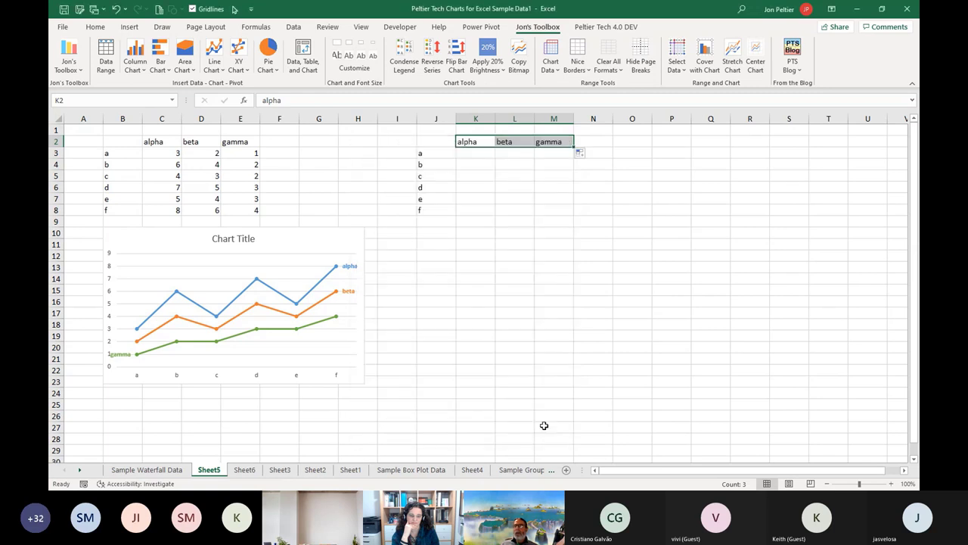
# Step: Enter i in P3 and fill the Roman numerals i to xiii down to P15
pyautogui.click(679, 151)
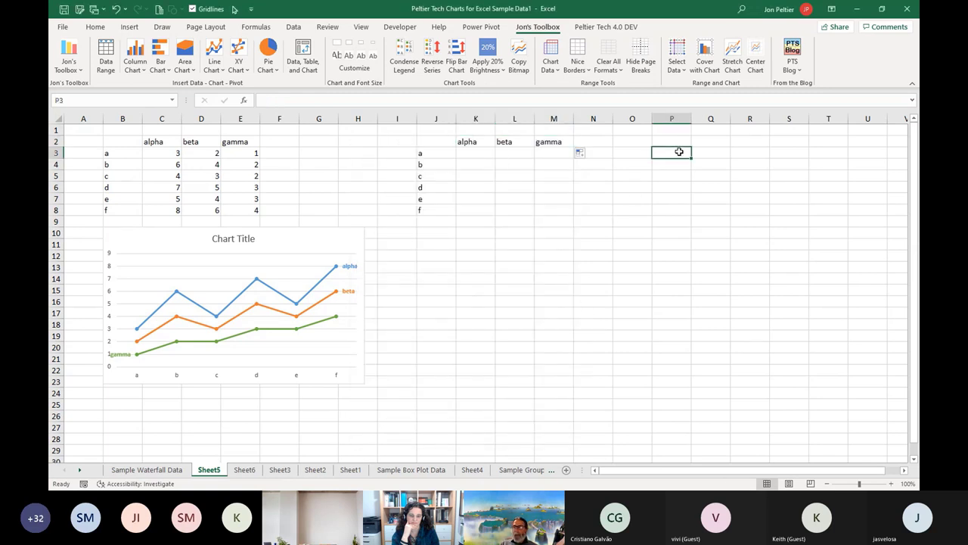
pyautogui.write('i')
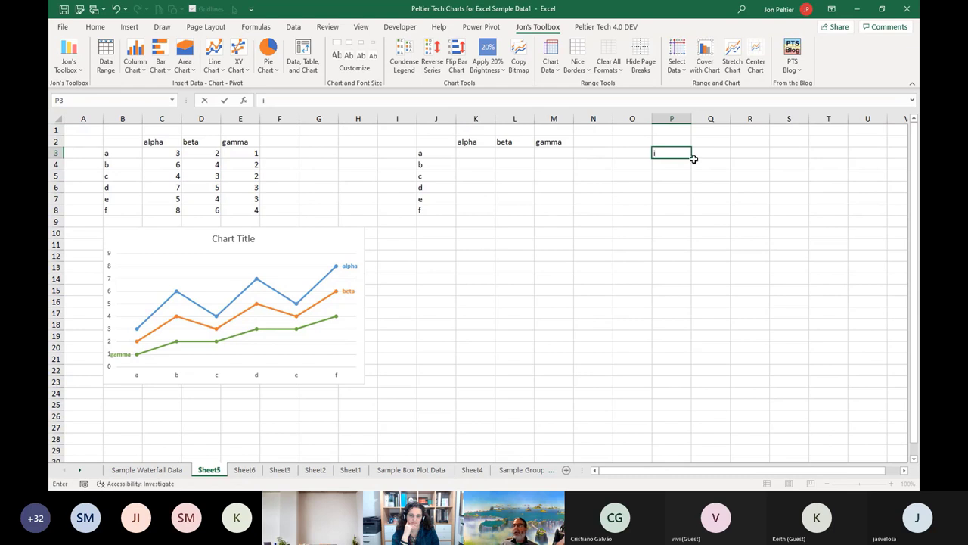
pyautogui.moveTo(693, 158); pyautogui.dragTo(692, 298)
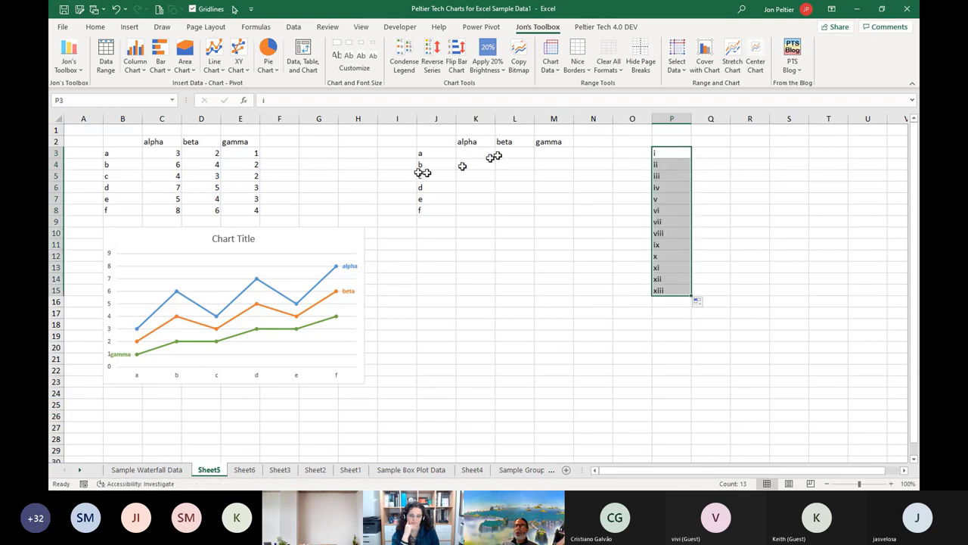
pyautogui.click(478, 256)
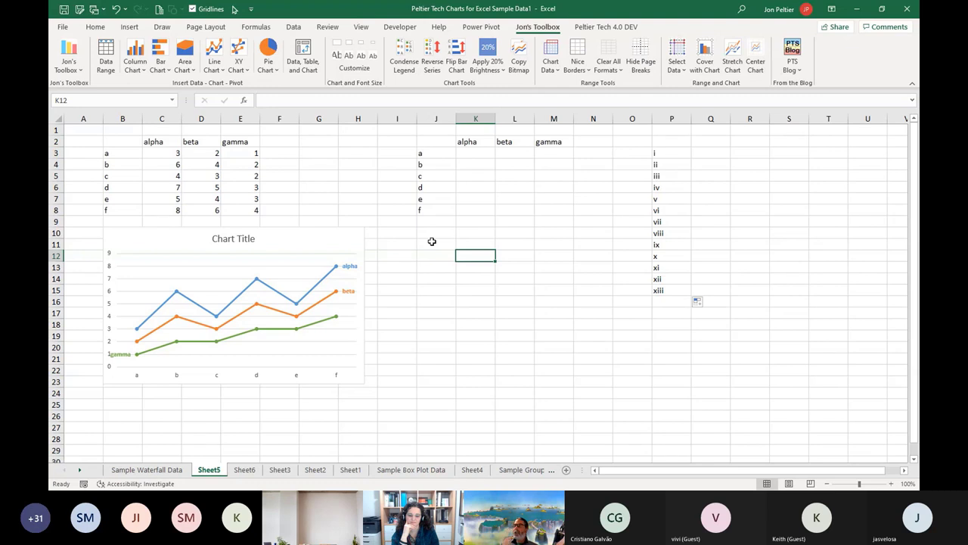
# Step: Copy the line chart as a bitmap, paste it at K13 and move the picture up level with the original chart
pyautogui.click(299, 231)
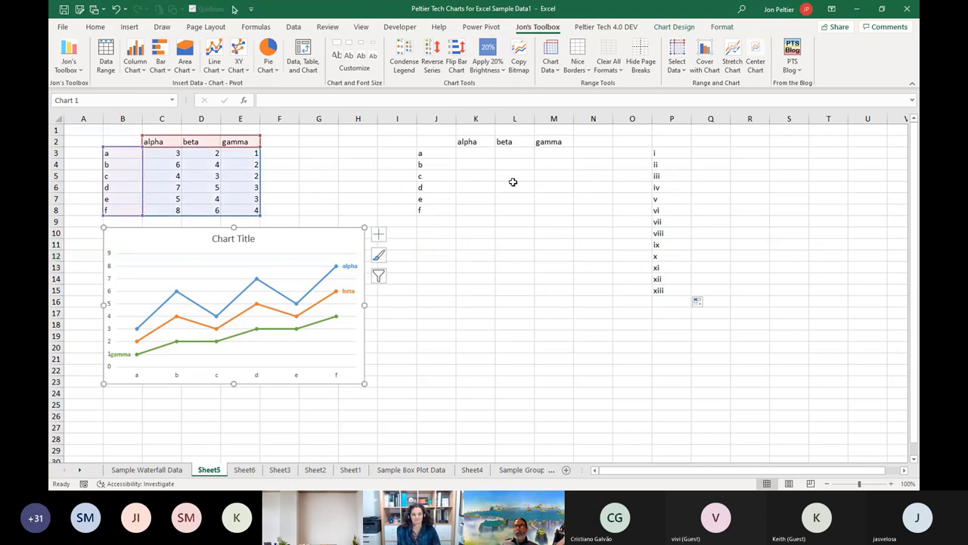
pyautogui.click(519, 53)
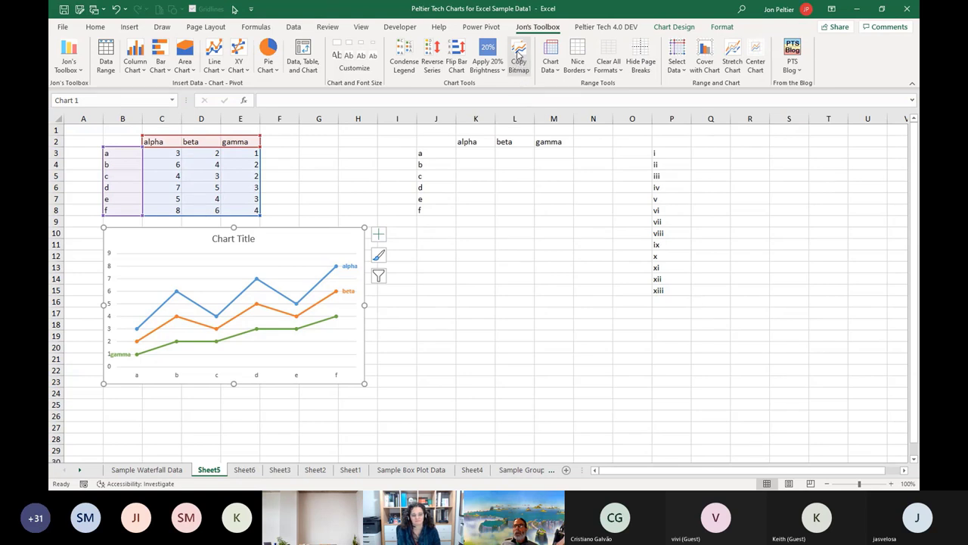
pyautogui.click(469, 267)
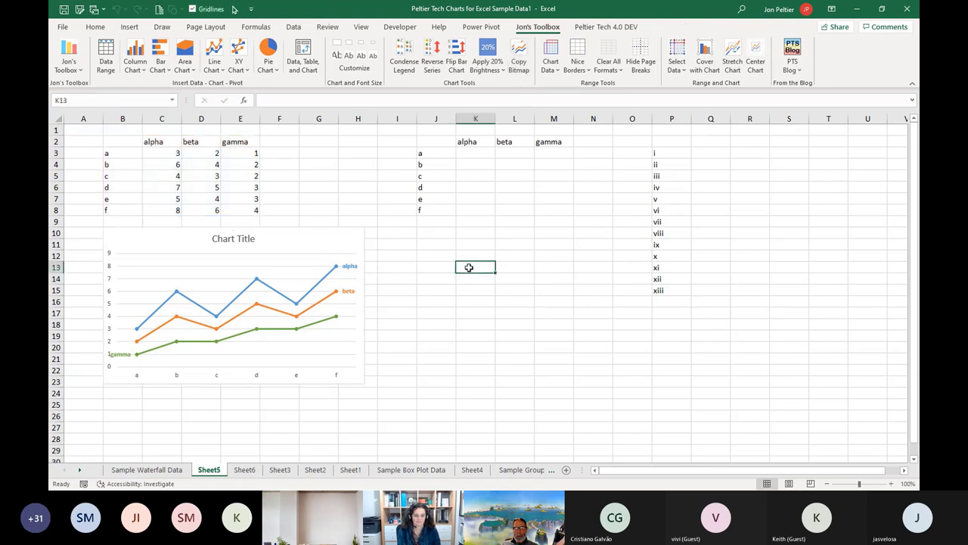
pyautogui.hotkey('ctrl', 'v')
pyautogui.moveTo(476, 268); pyautogui.dragTo(474, 241)
pyautogui.click(507, 186)
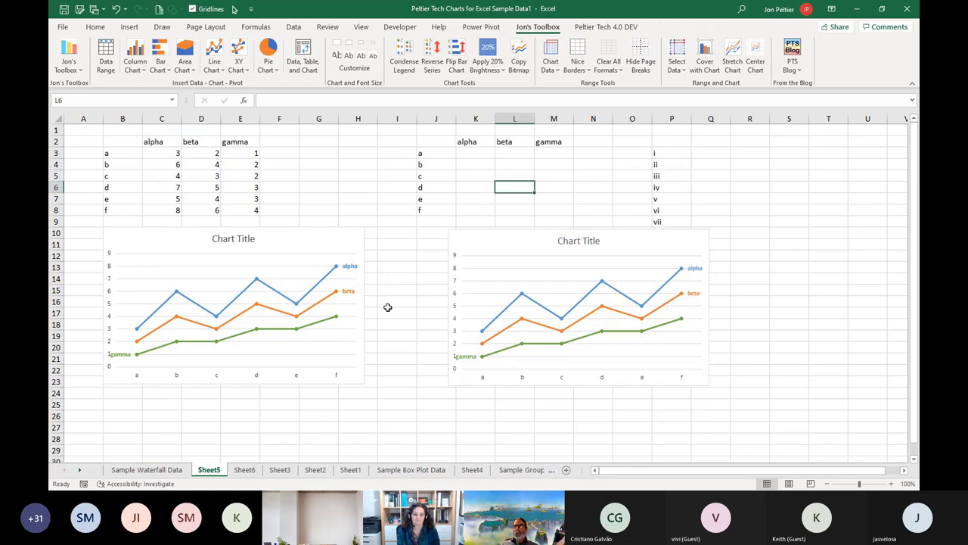
pyautogui.click(349, 246)
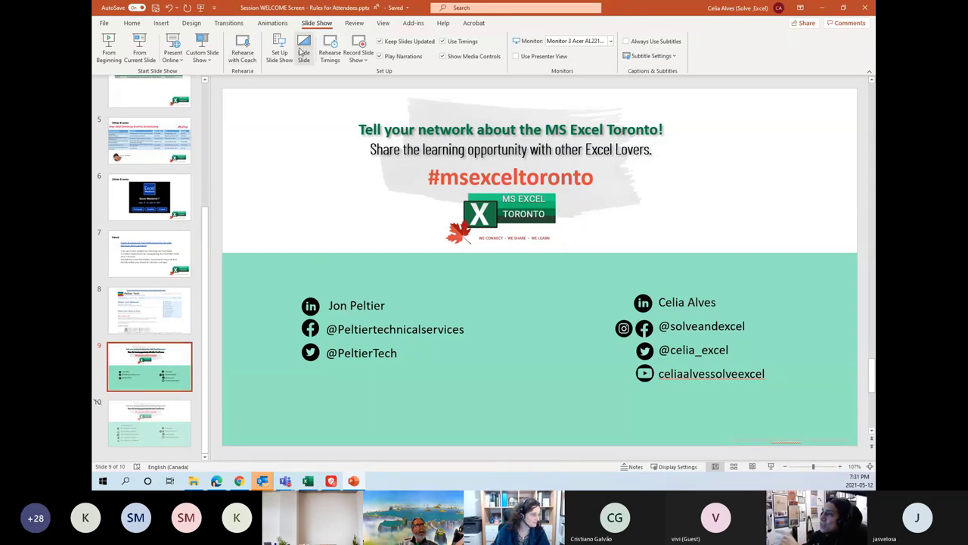
# Step: In PowerPoint, start the slide show from slide 9, the MS Excel Toronto networking slide
pyautogui.click(771, 466)
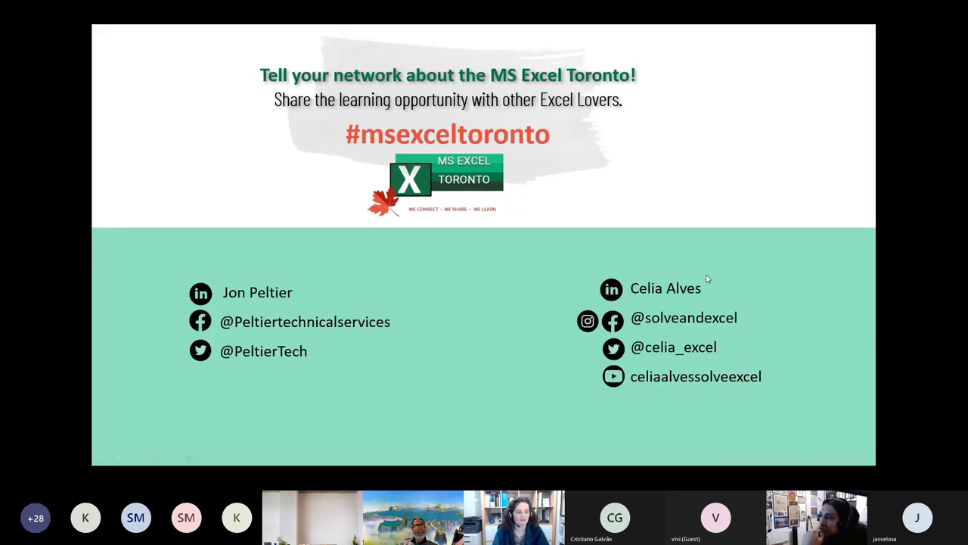